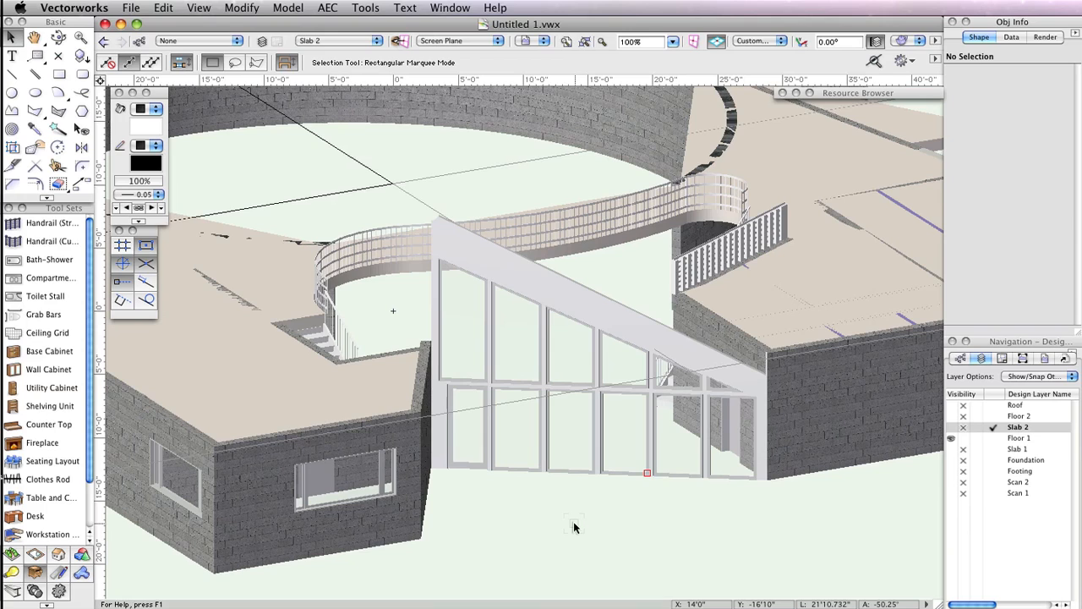
- Make the Floor 1, Floor 2, Roof, Slab 1, Foundation and Footing design layers visible
left_click(952, 427)
left_click(952, 416)
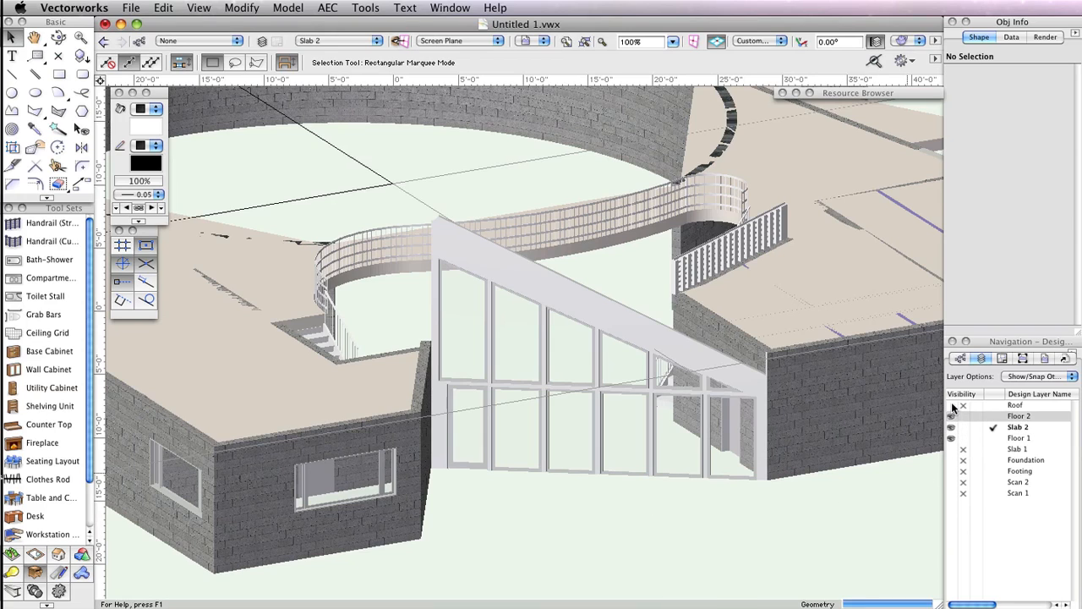
left_click(952, 405)
left_click(952, 449)
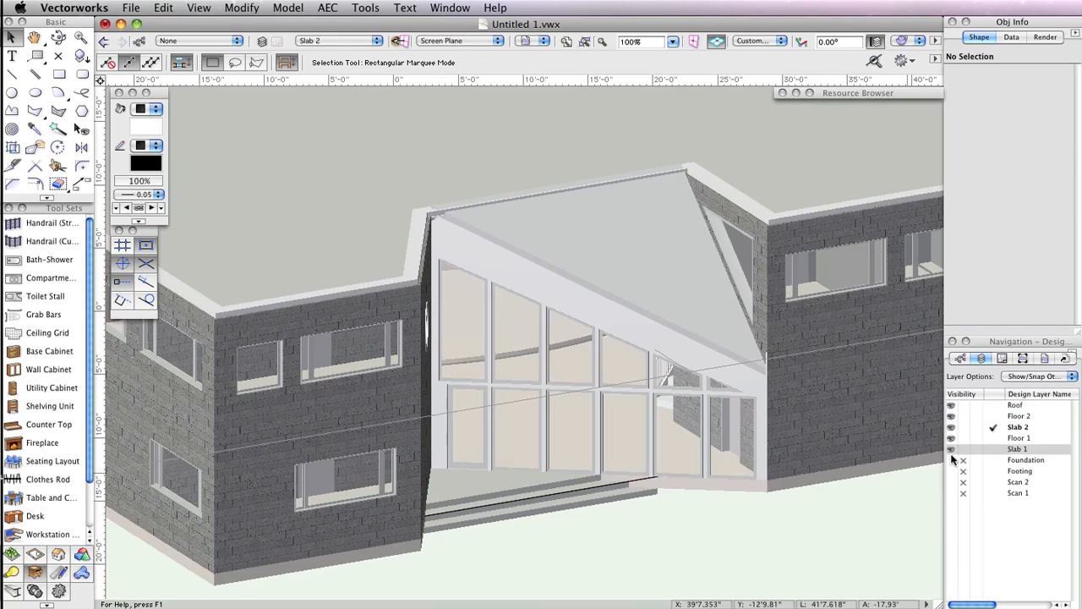
left_click(952, 460)
left_click(952, 471)
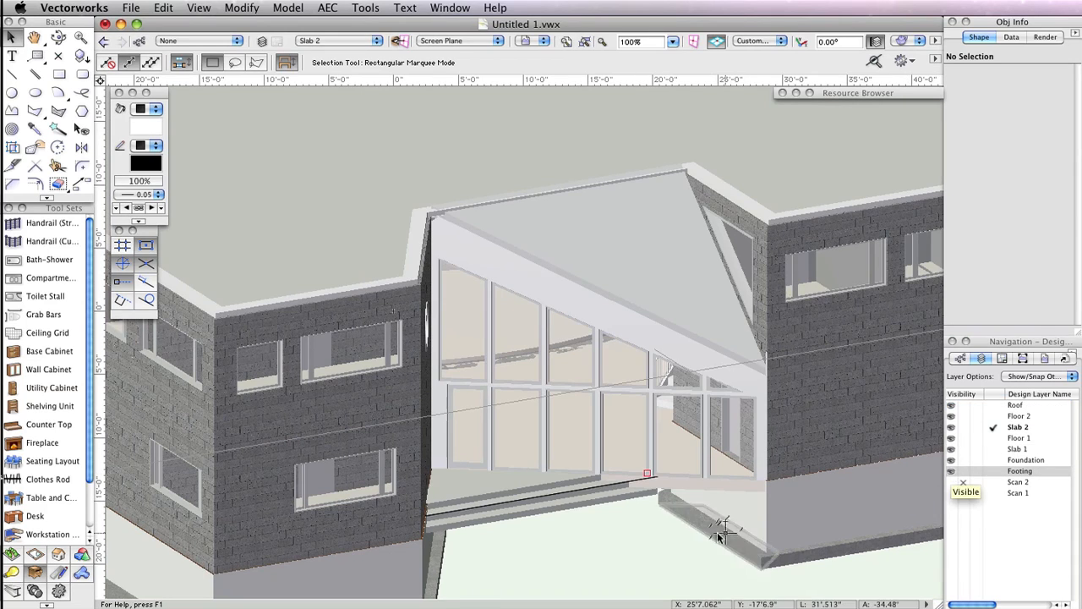
- Zoom out and orbit around the whole building with the Flyover tool to inspect the model
scroll(649, 544, "down", 3)
scroll(653, 548, "down", 1)
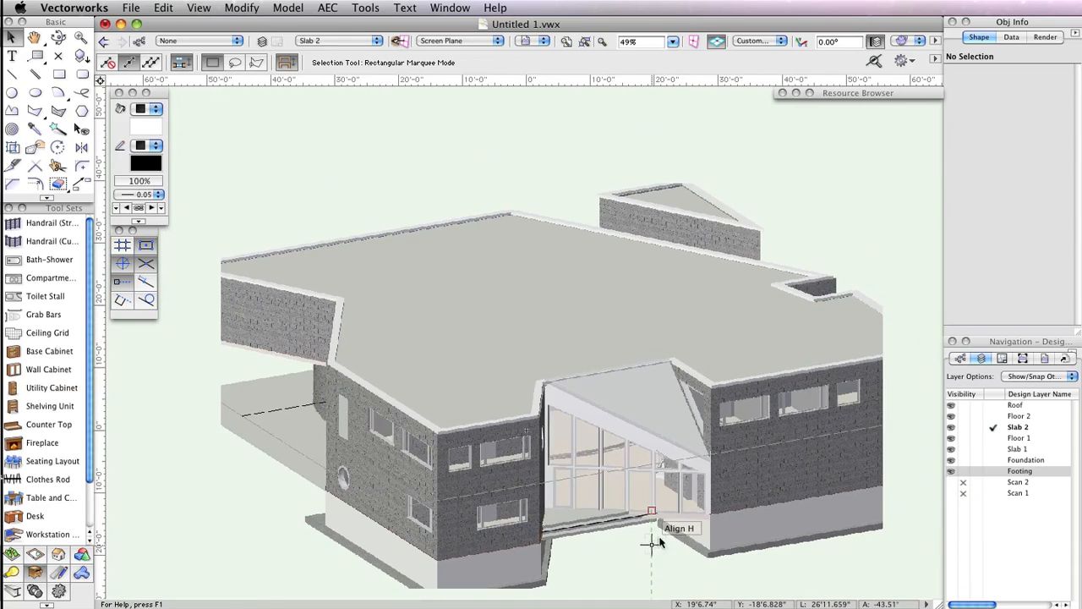
scroll(857, 244, "down", 2)
middle_click_drag(861, 223, 603, 269)
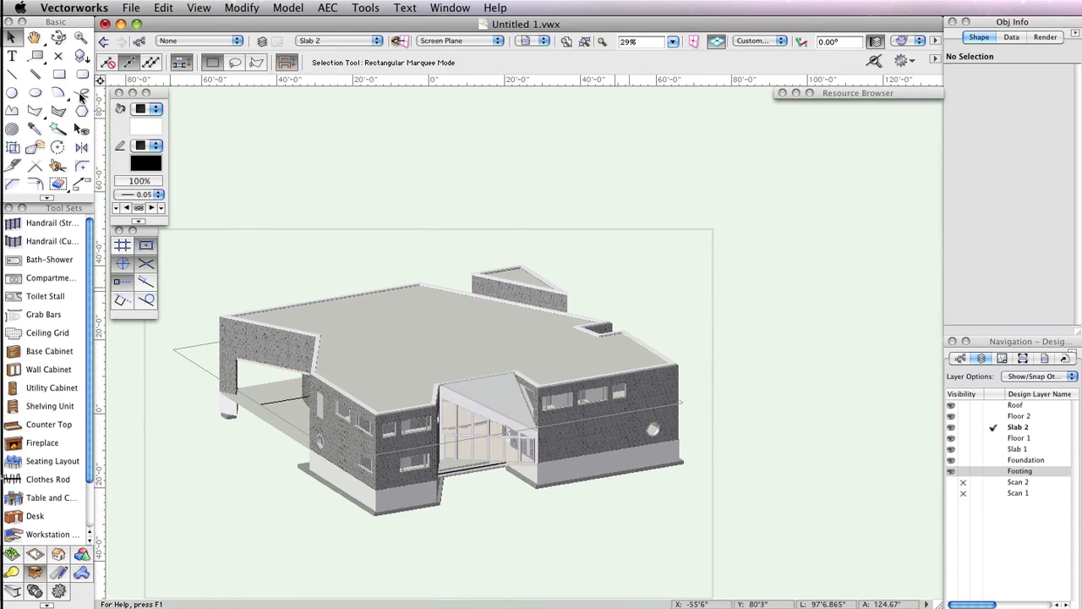
left_click(58, 37)
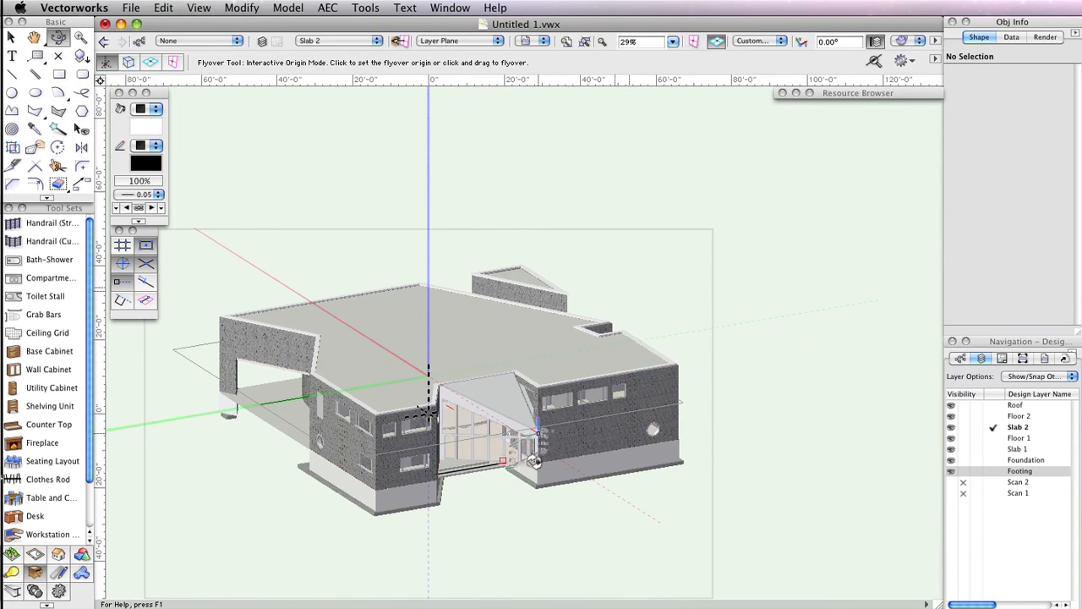
left_click_drag(495, 499, 671, 479)
left_click_drag(325, 512, 588, 531)
middle_click_drag(624, 523, 803, 454)
scroll(847, 471, "up", 1)
scroll(841, 459, "up", 1)
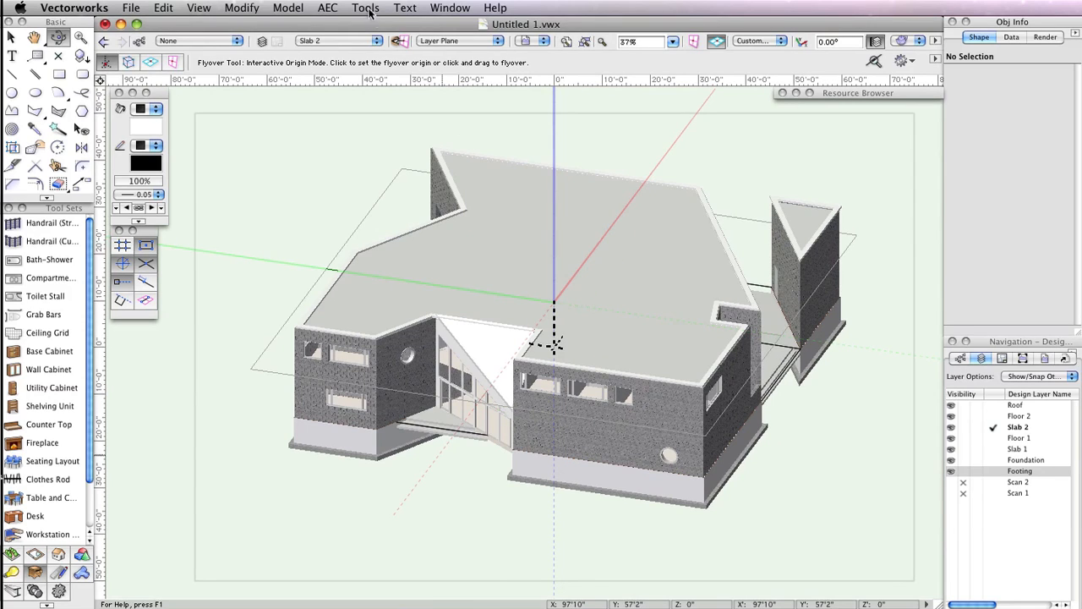
- In the Organization dialog, create a new design layer named Site below Slab 1
left_click(366, 8)
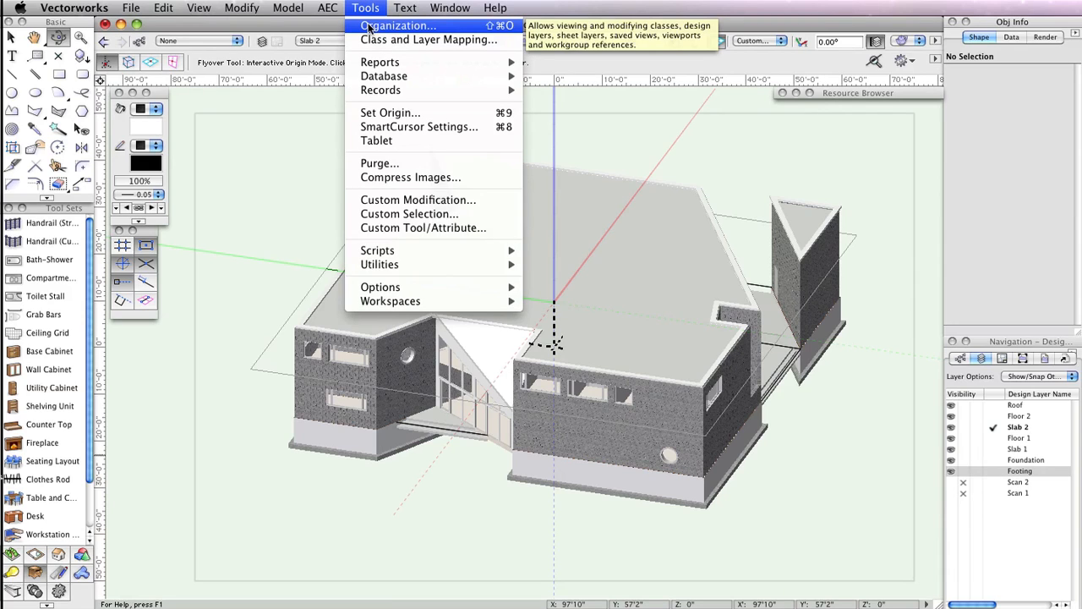
left_click(389, 26)
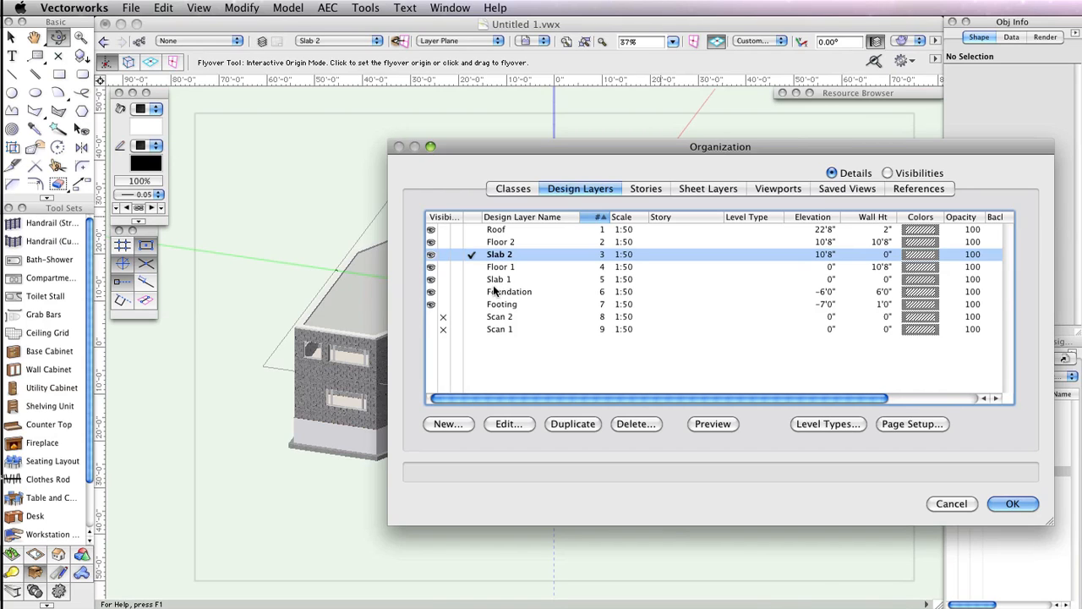
left_click(504, 292)
left_click(449, 424)
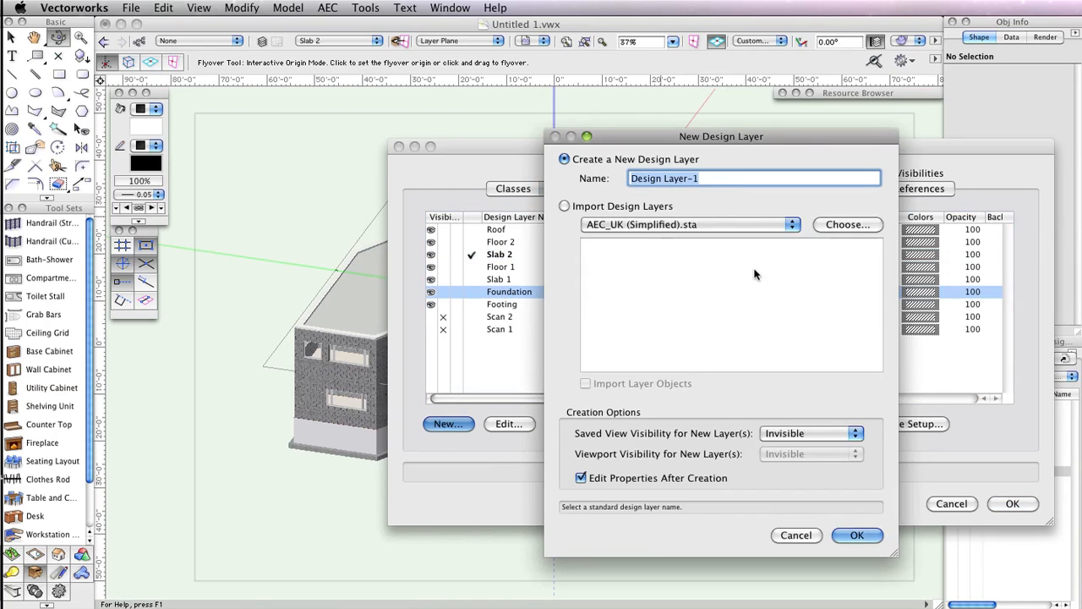
type("Site")
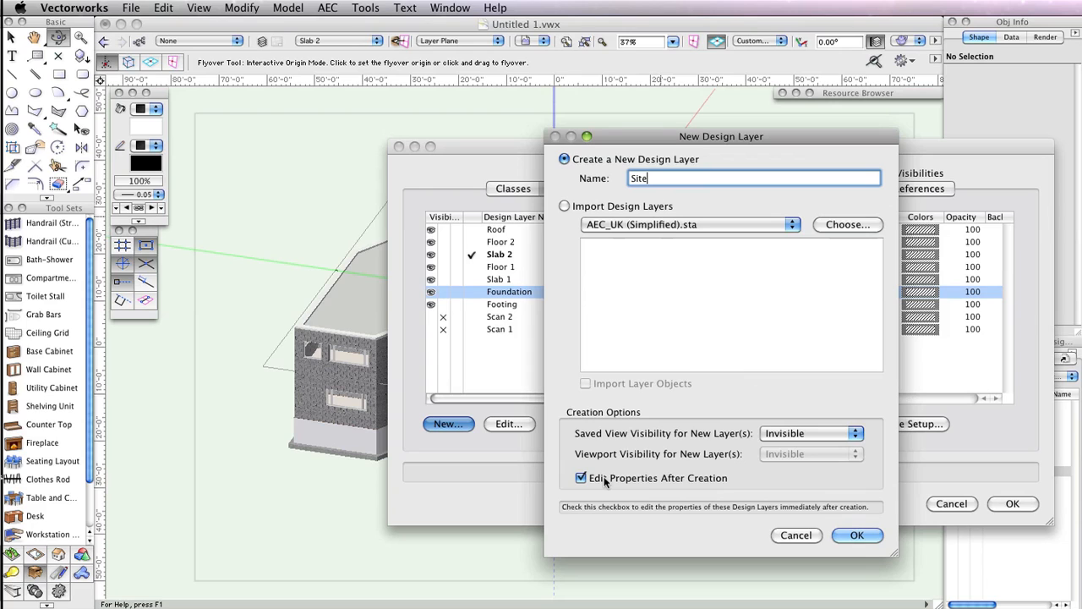
left_click(856, 535)
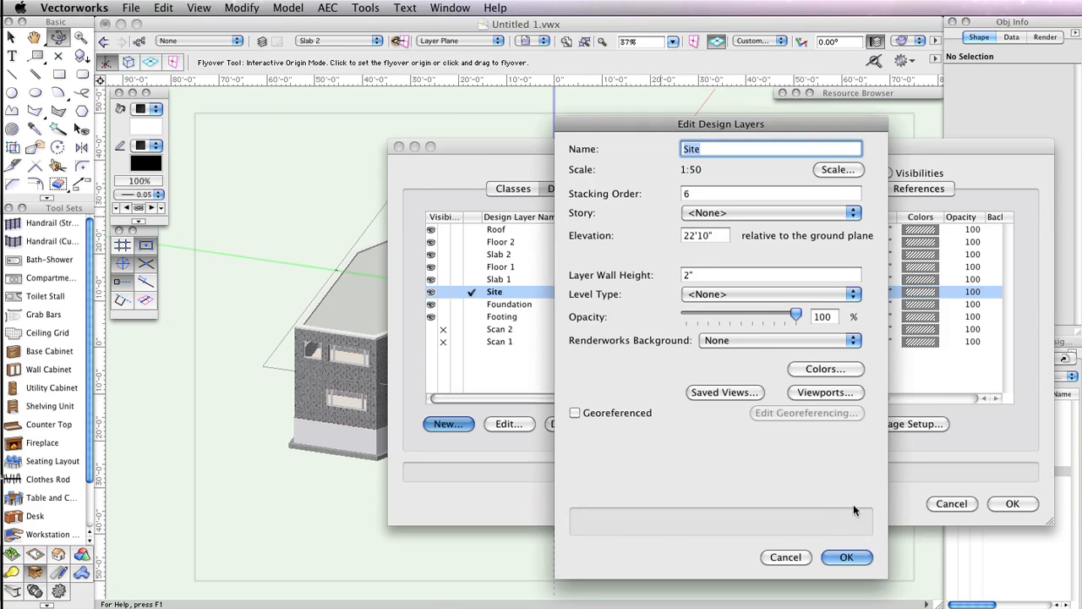
- Set the Site layer's elevation to -6.5 relative to the ground plane
key("Tab")
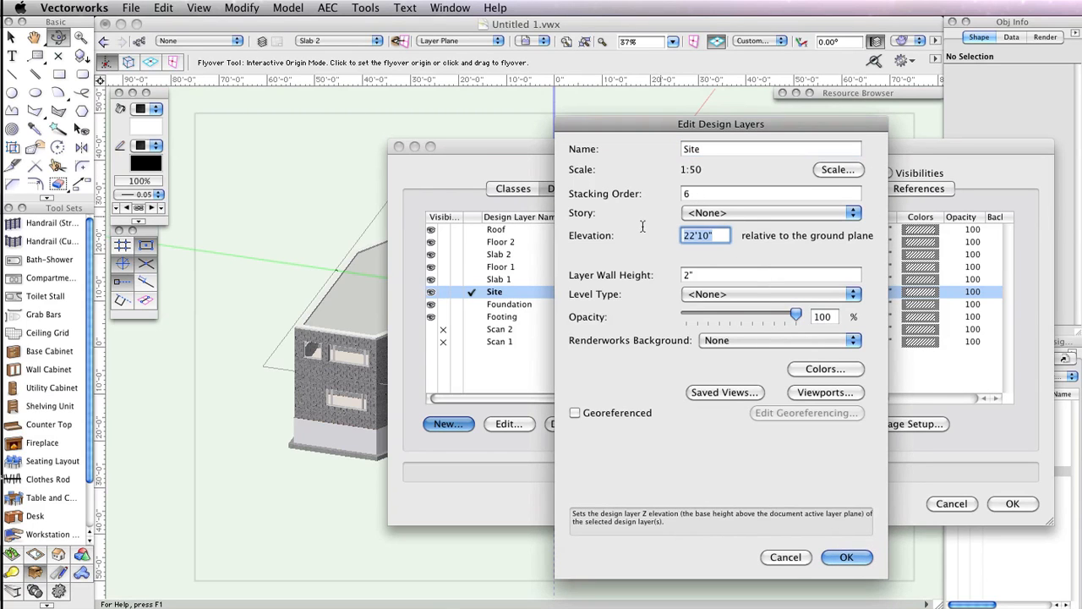
type("-")
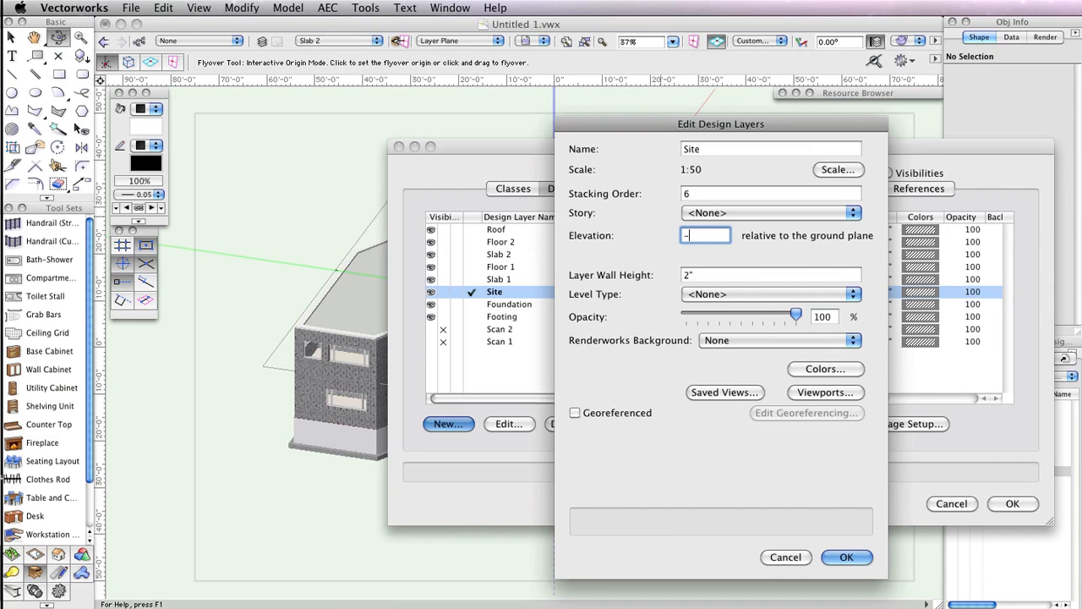
type("6.5")
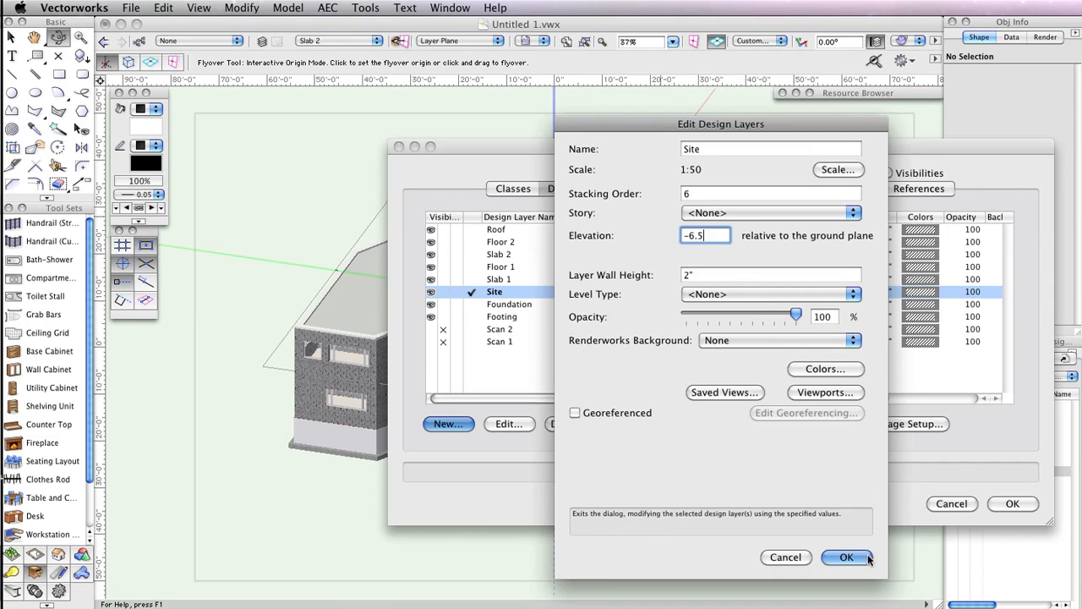
left_click(846, 557)
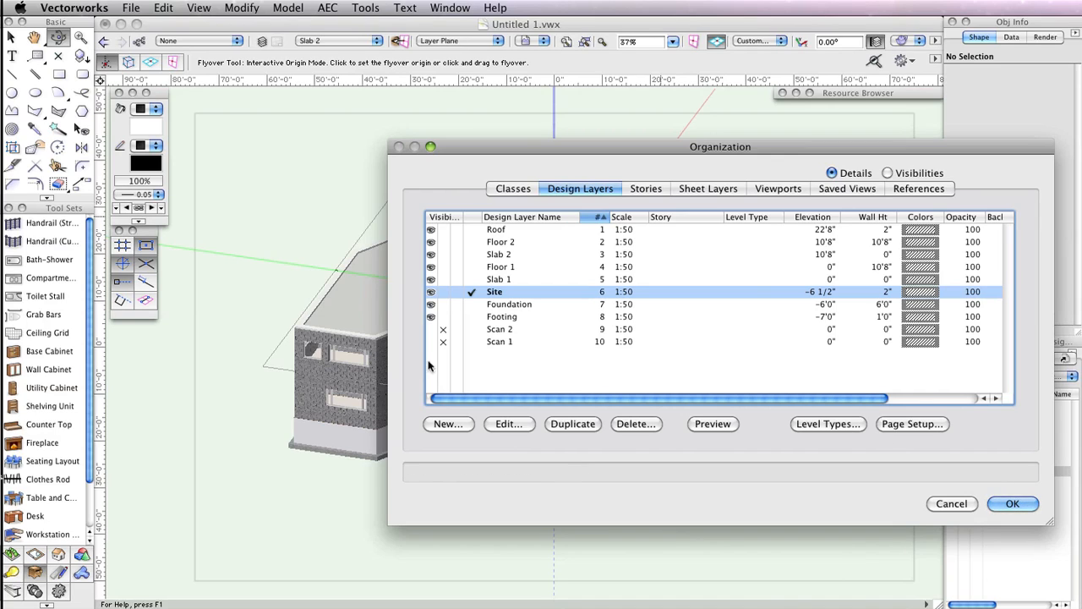
- Hide the Foundation and Footing layers and close the Organization dialog
left_click(443, 304)
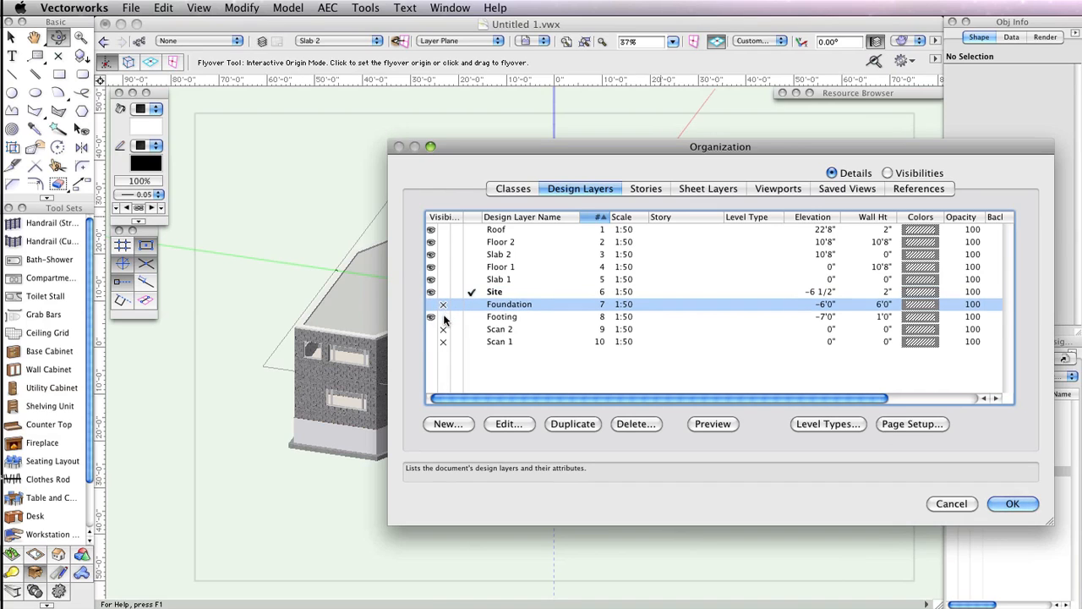
left_click(443, 316)
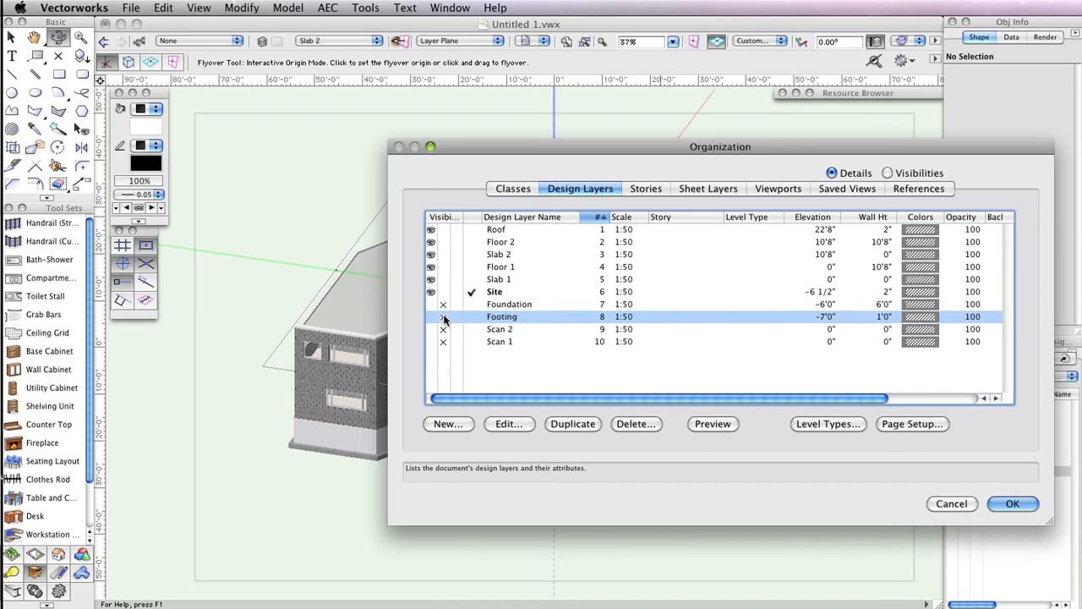
left_click(1012, 503)
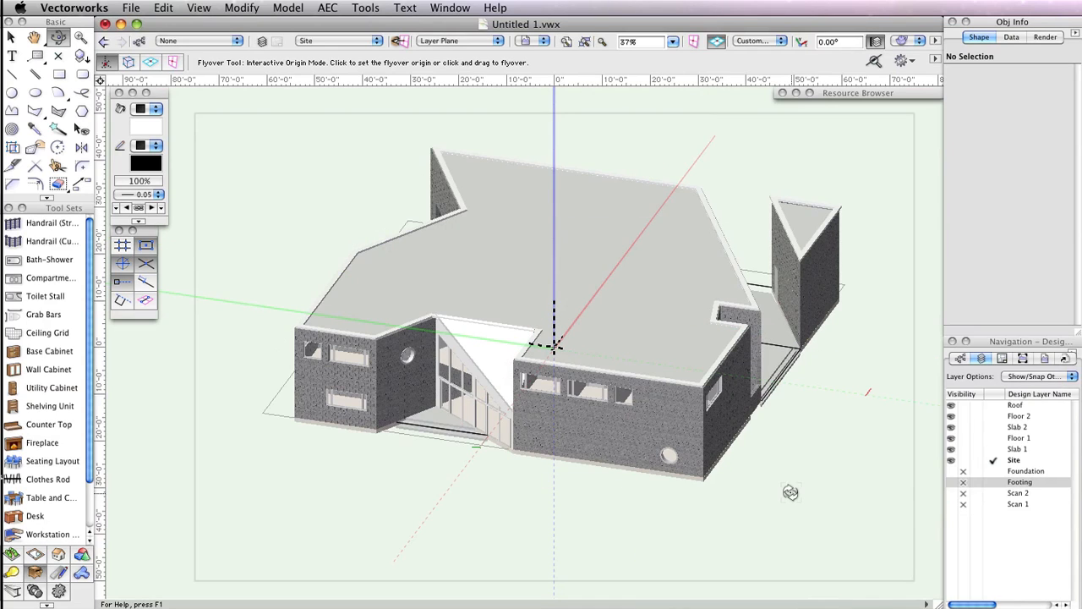
- Switch to the Top/Plan view and set the layer options to Active Only
left_click(914, 42)
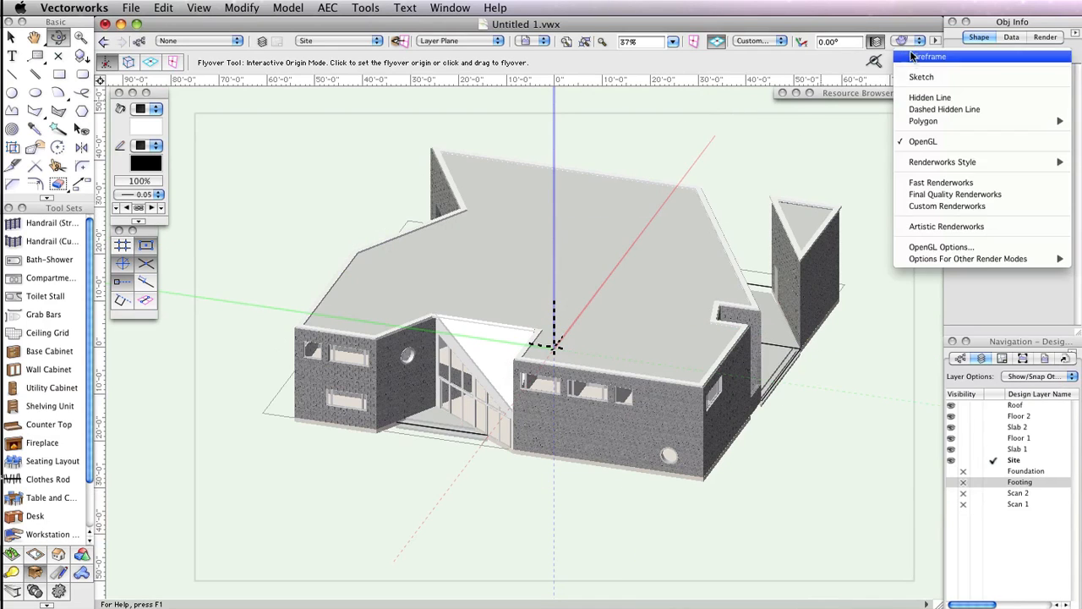
left_click(757, 42)
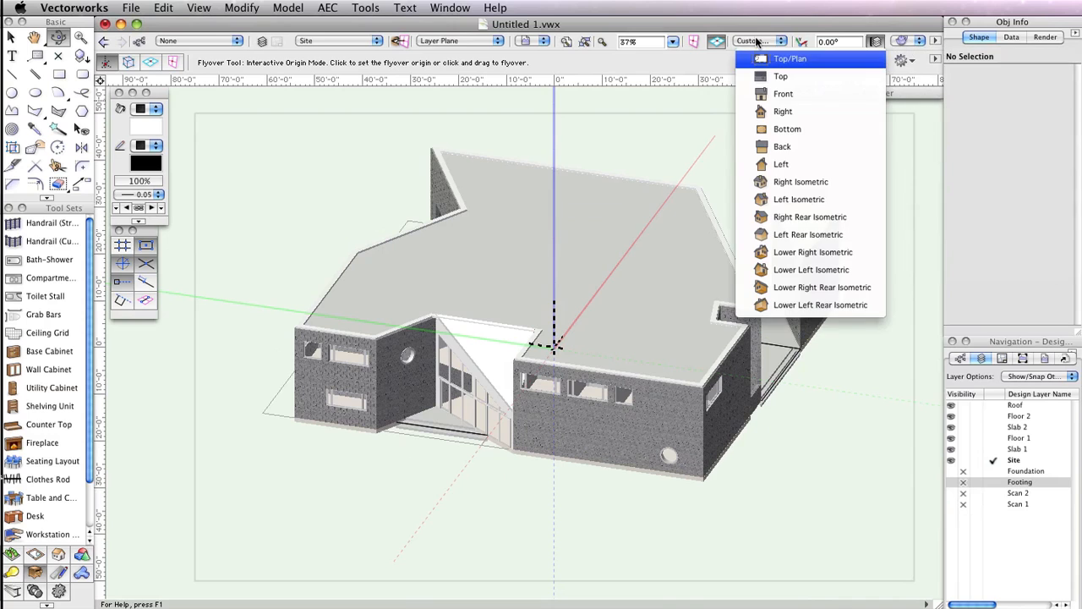
left_click(770, 58)
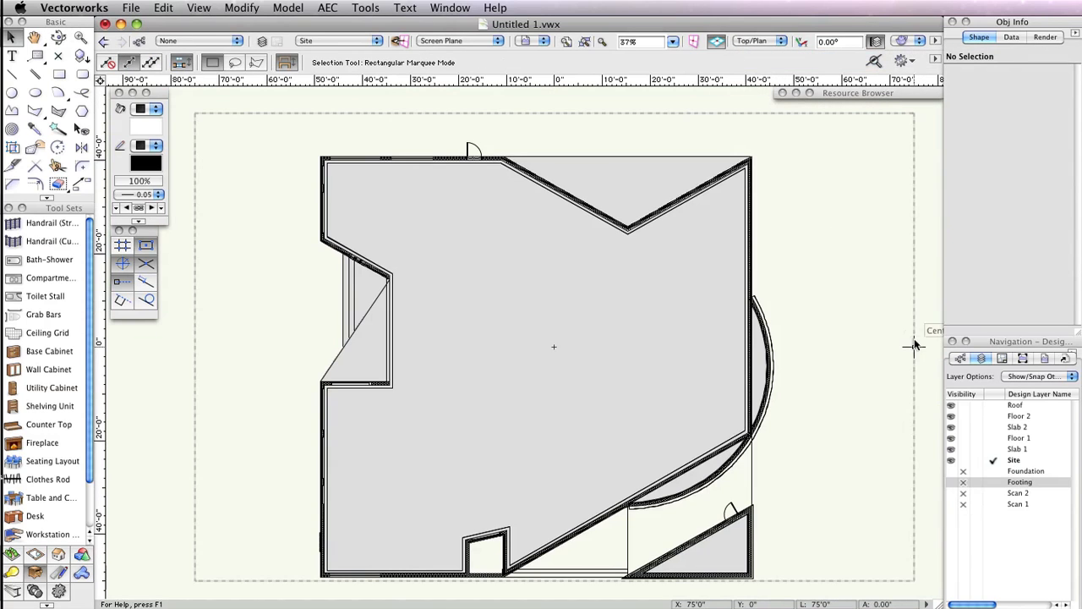
left_click(1035, 376)
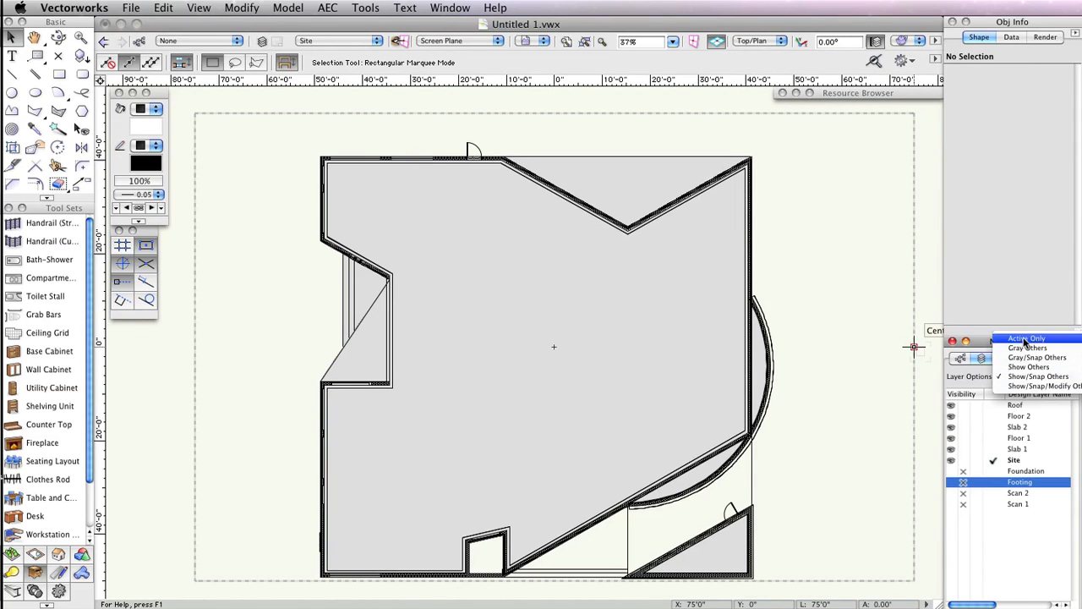
left_click(1026, 339)
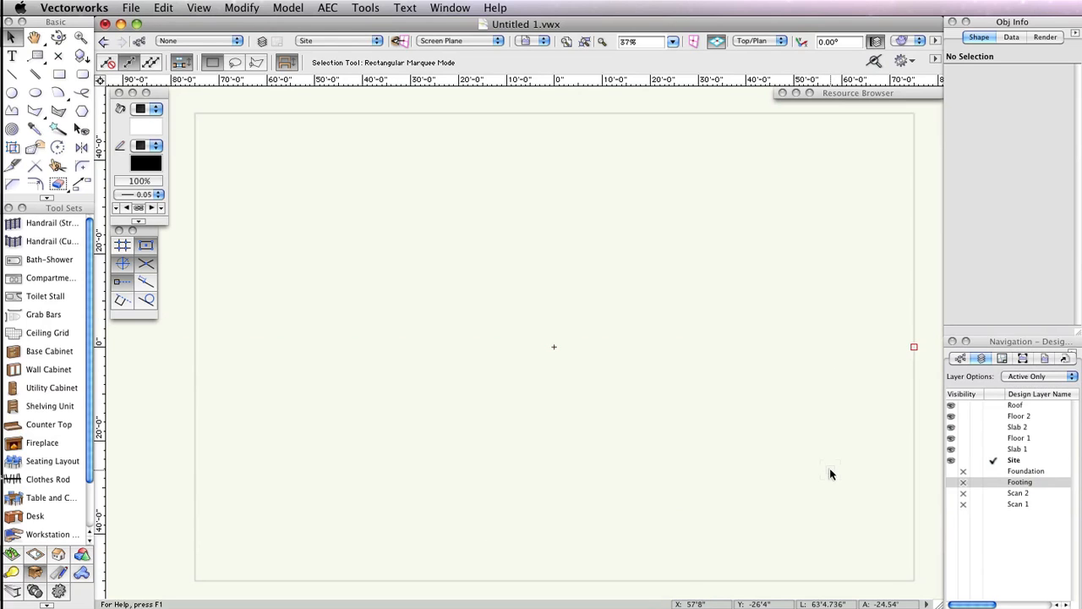
- Start the Rectangle tool's creation dialog and set the rectangle's width and height to 1024'
double_click(59, 75)
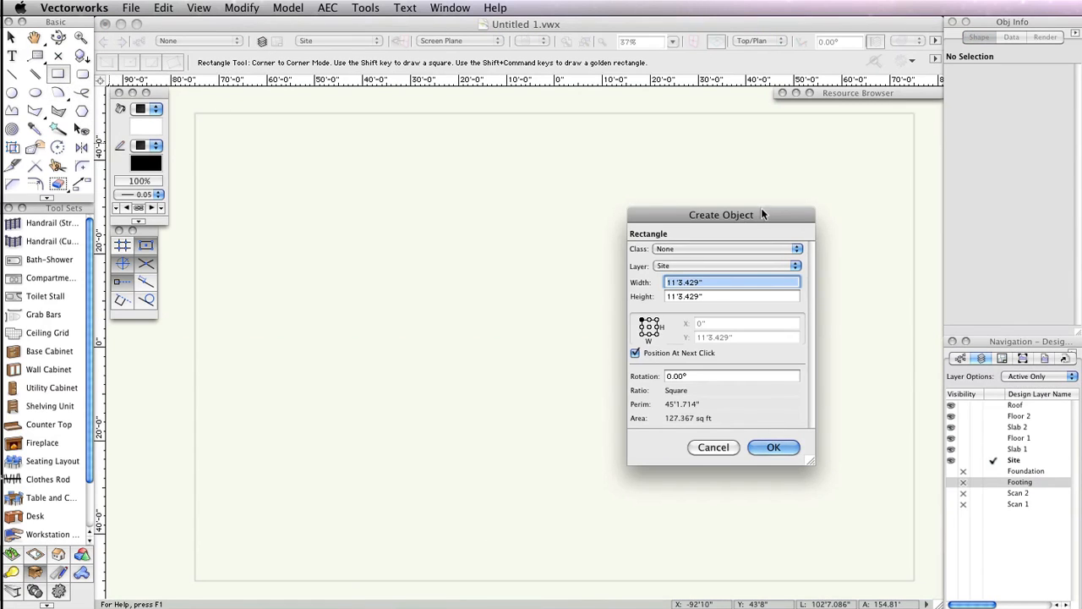
left_click_drag(763, 215, 555, 181)
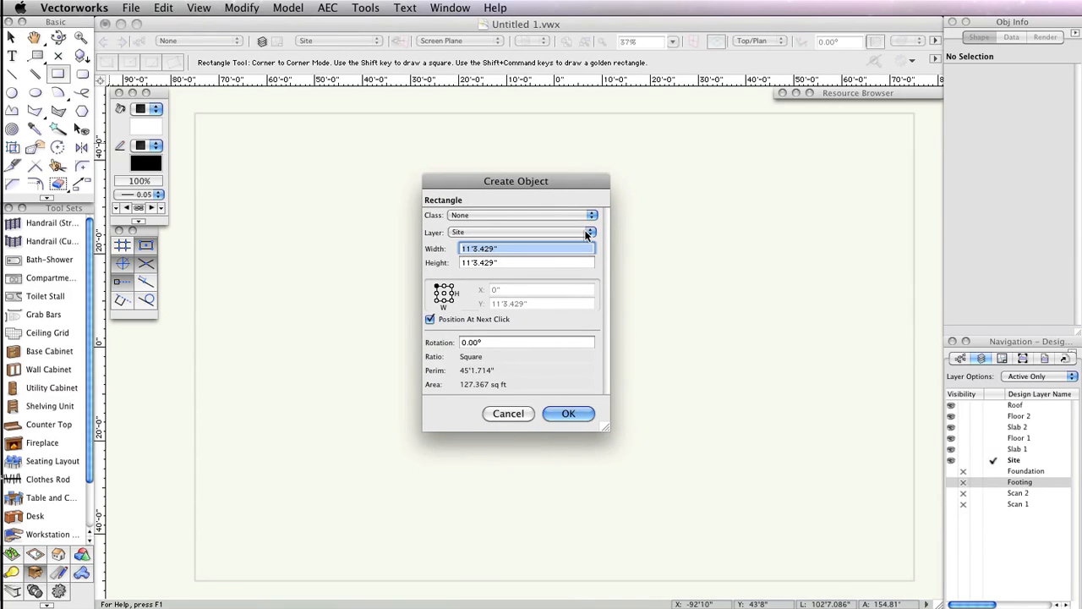
type("10")
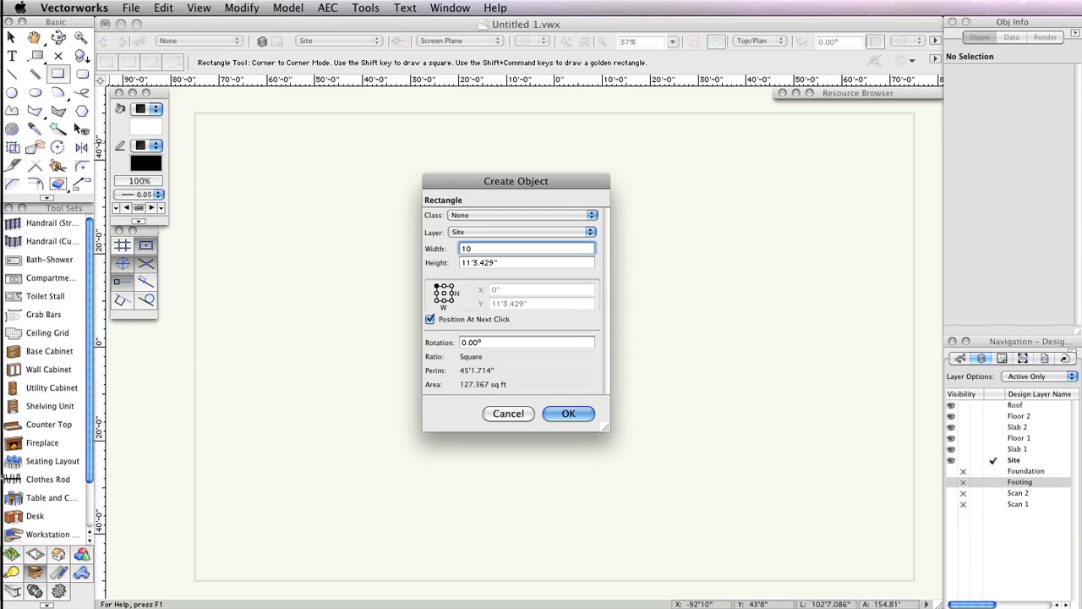
type("24")
key("Tab")
type("102")
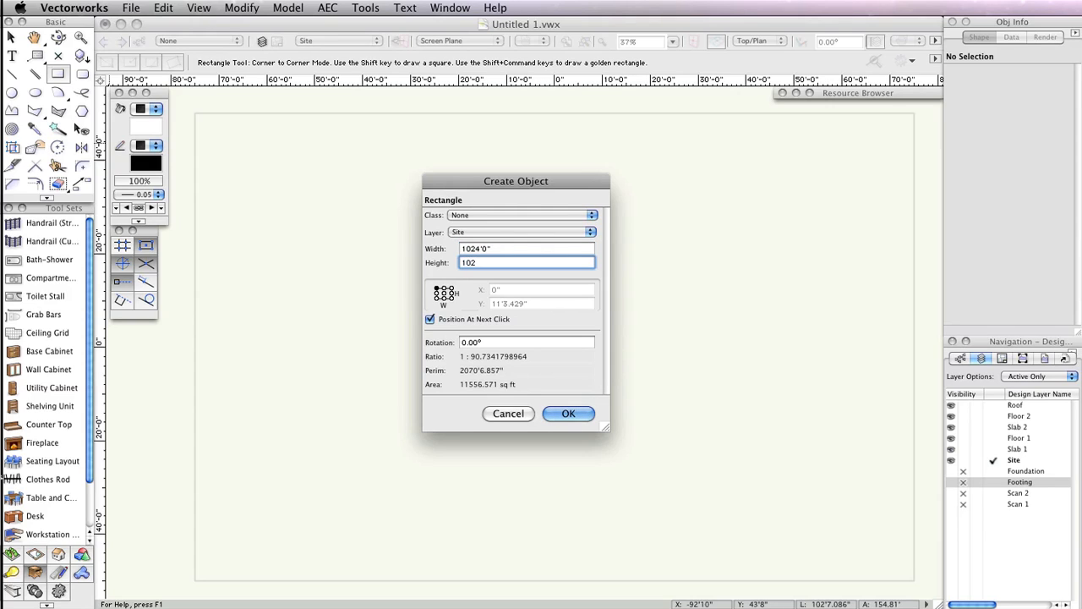
type("4'")
key("BackSpace")
- Position the rectangle by its center at X 0 and Y 0, not at next click, and create it
left_click(444, 292)
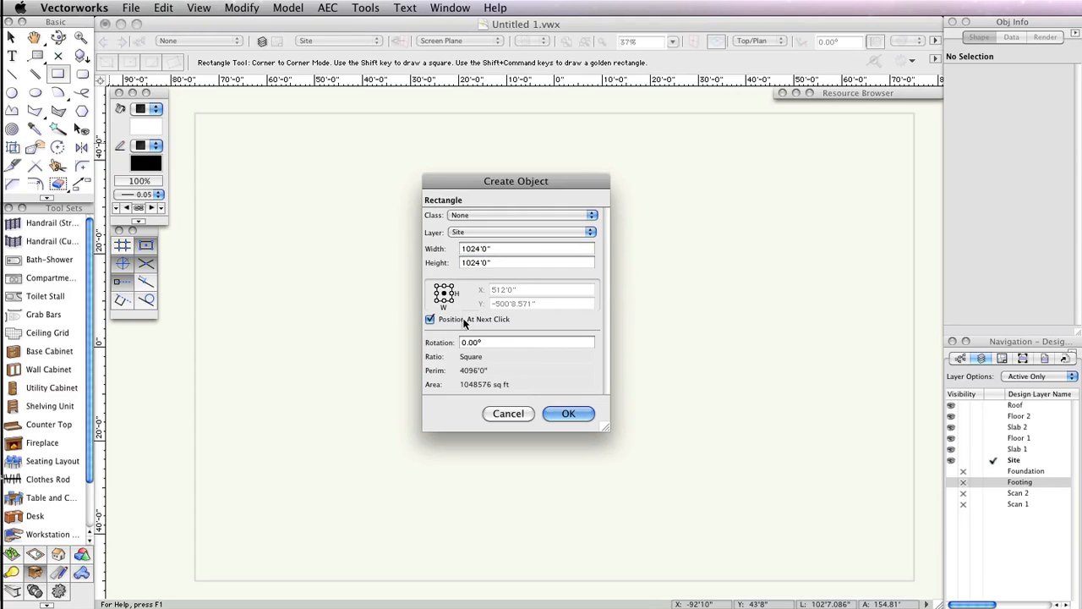
left_click(464, 322)
double_click(541, 289)
type("0")
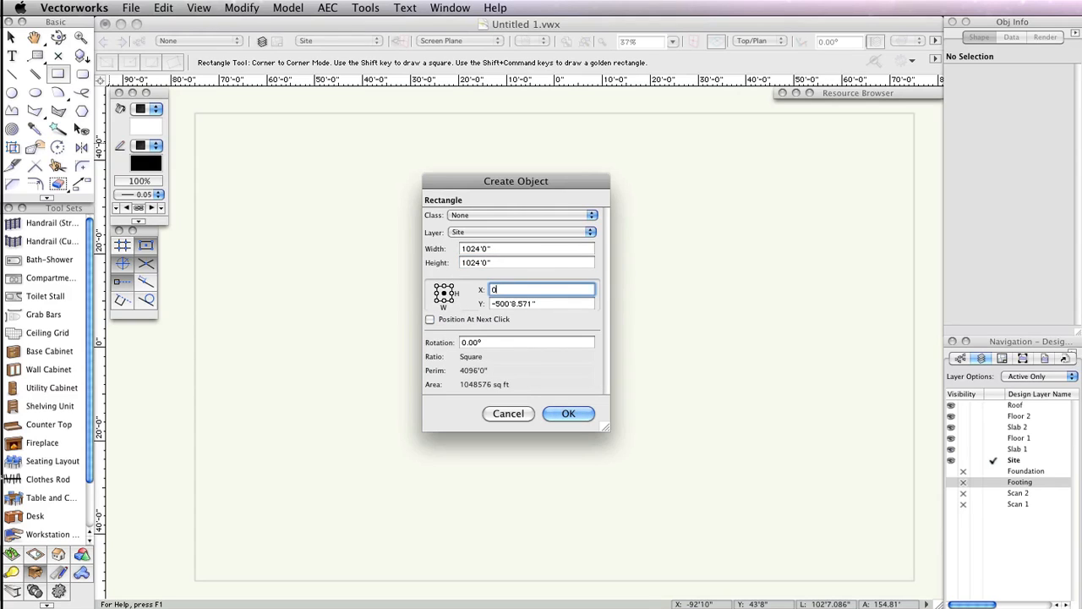
key("Tab")
type("0")
key("Tab")
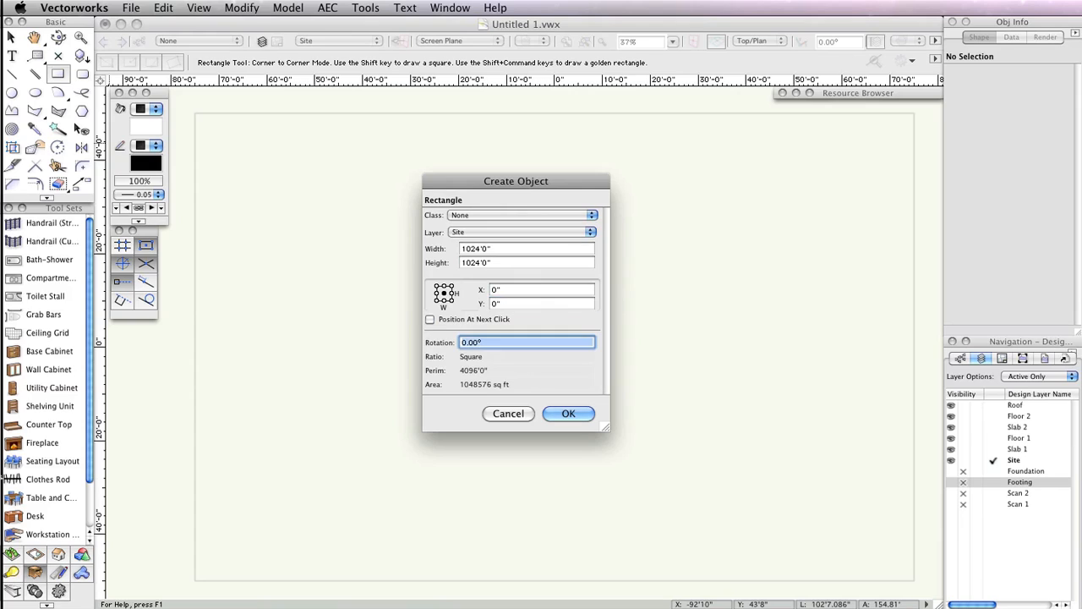
left_click(569, 414)
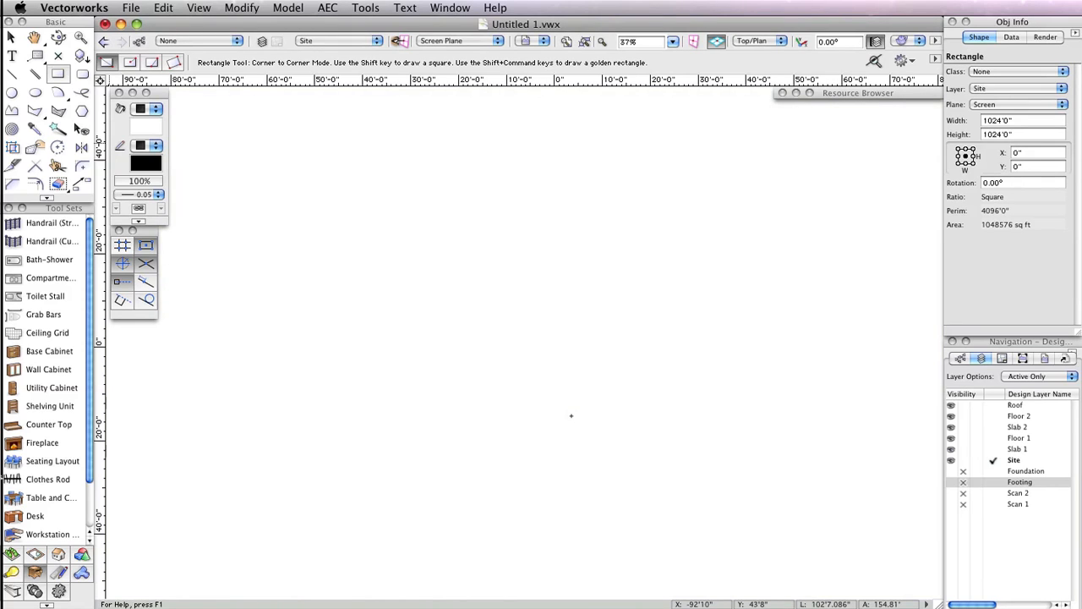
- Set the rectangle's fill colour to a pale yellow
left_click(140, 124)
left_click(254, 447)
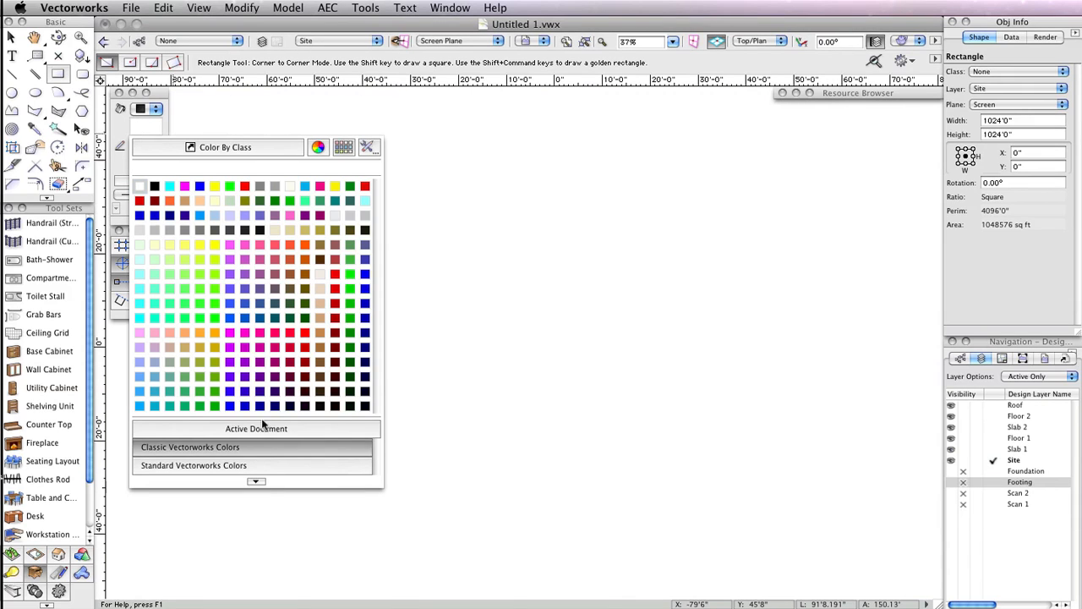
left_click(155, 257)
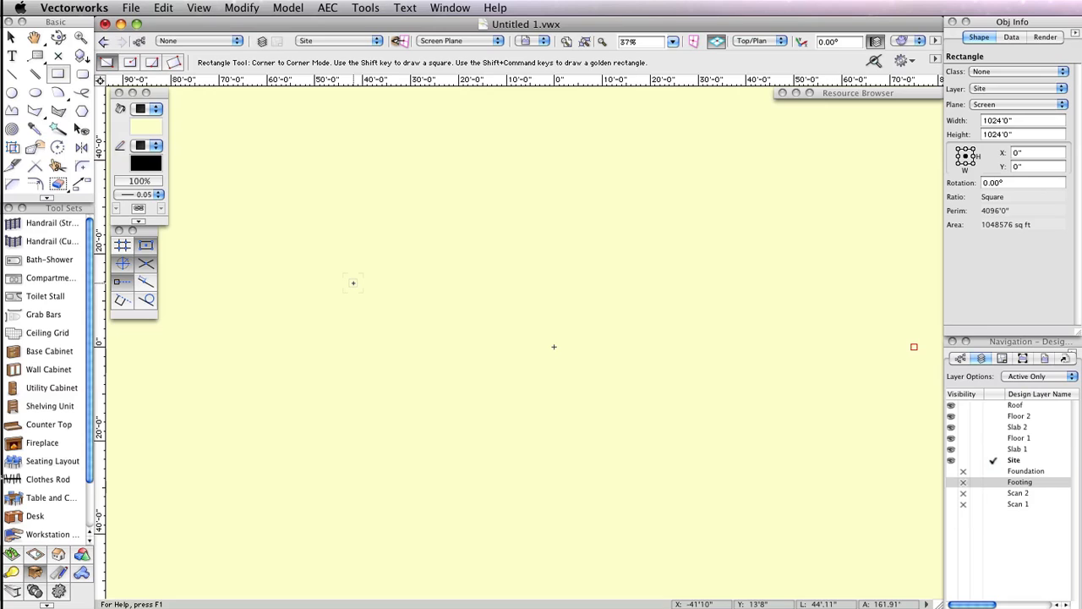
- Set the layer options to Show/Snap Others
left_click(1030, 377)
left_click(1035, 414)
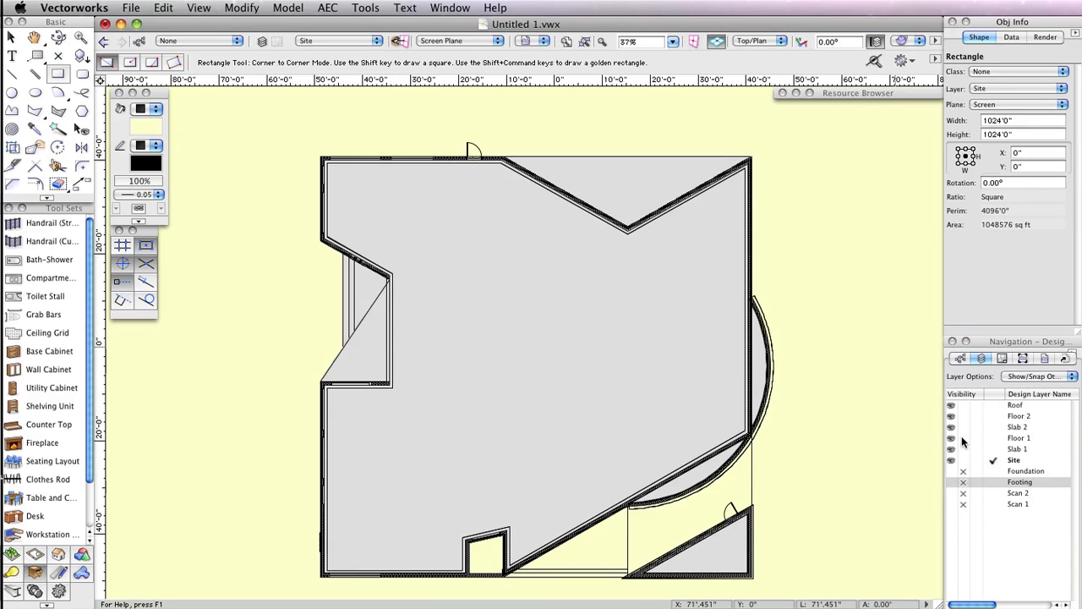
- Hide the Floor 1, Slab 2, Floor 2 and Roof design layers
left_click(963, 438)
left_click(963, 427)
left_click(963, 416)
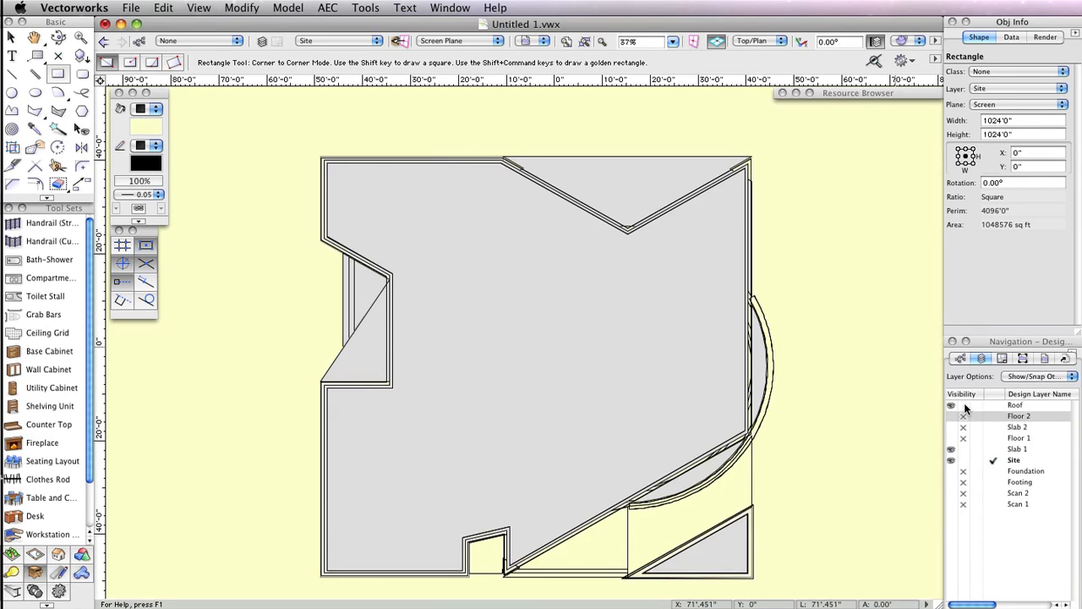
left_click(964, 405)
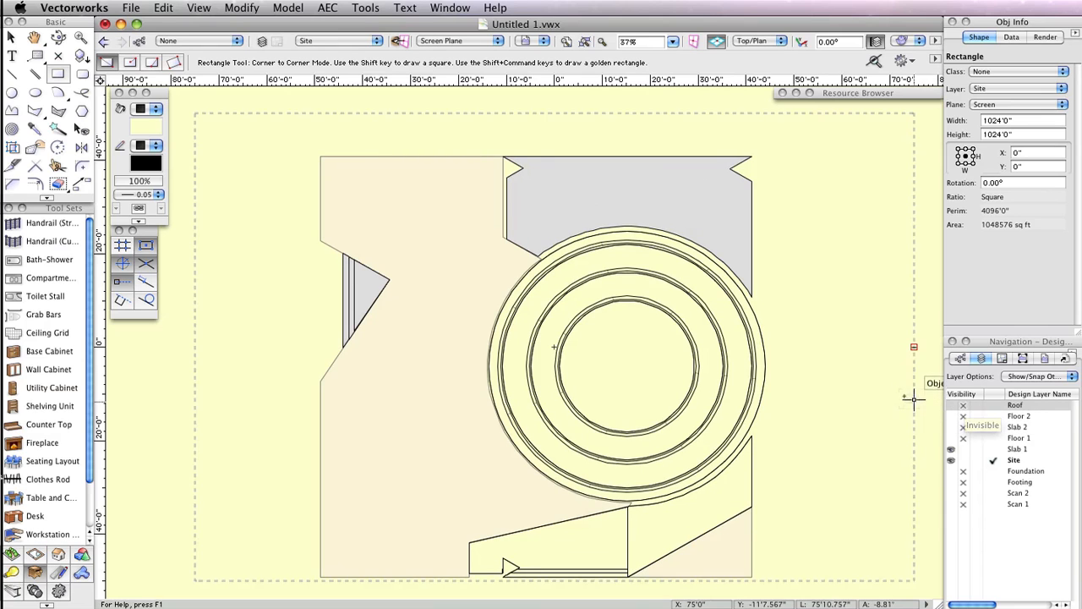
- Draw a circle in radius mode tracing the round room's outer edge, radius about 28'9.5"
scroll(663, 346, "up", 1)
scroll(661, 347, "up", 2)
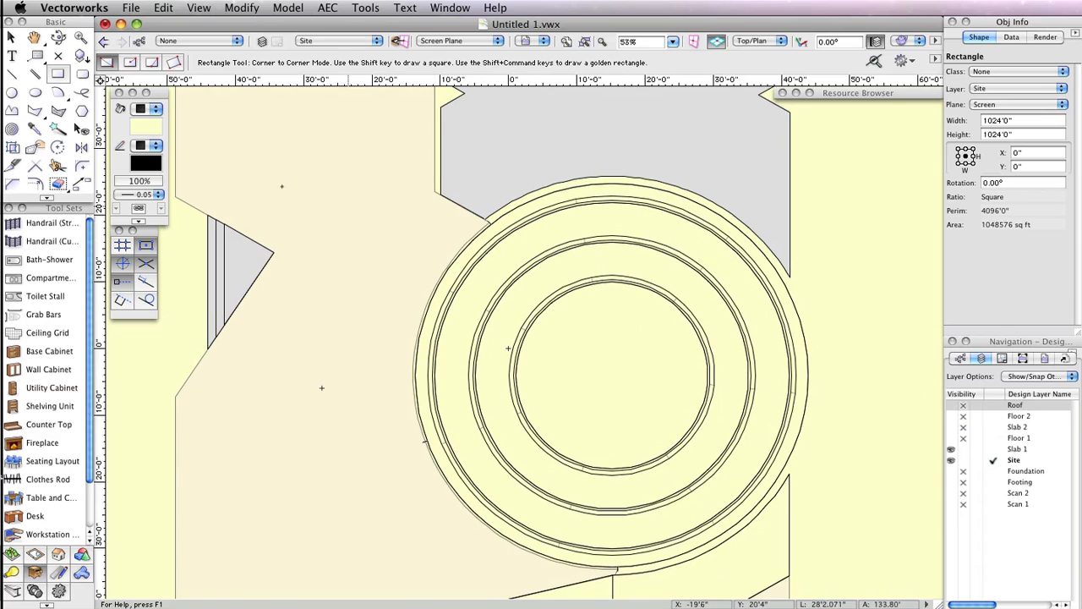
left_click(10, 93)
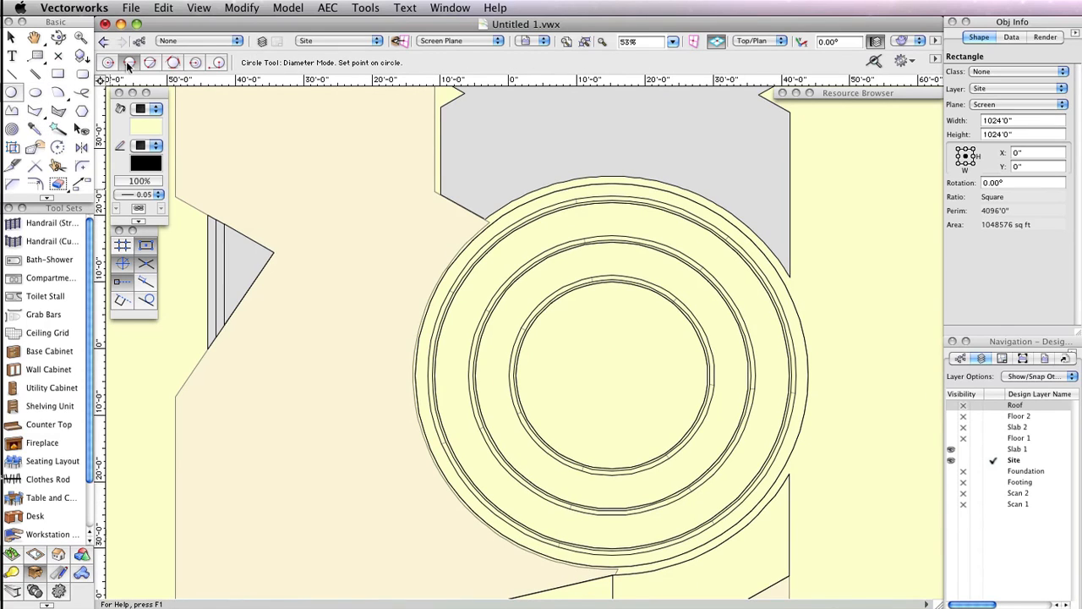
left_click(108, 62)
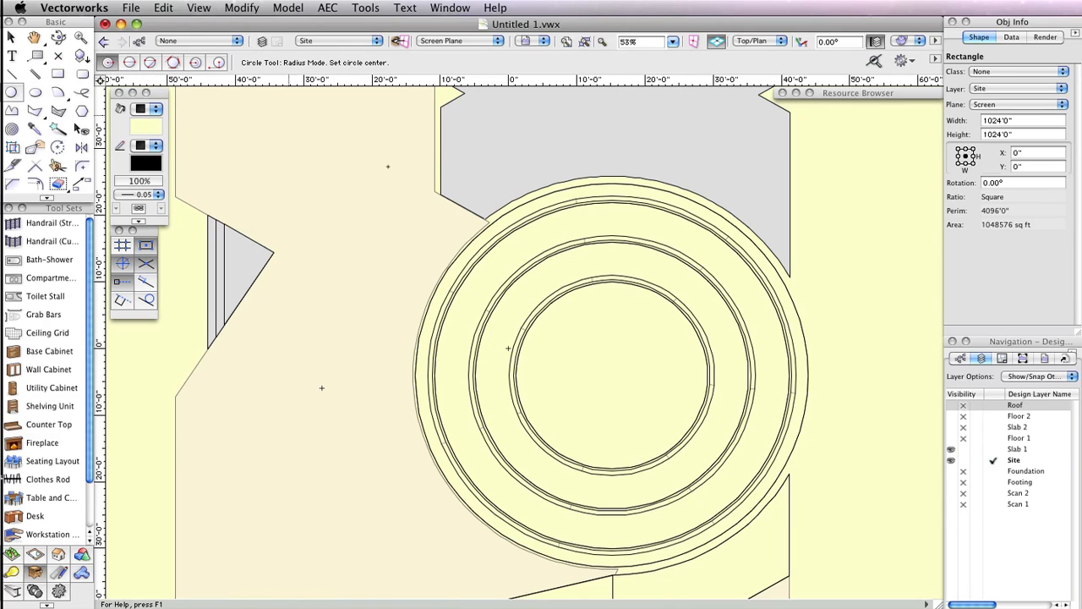
left_click(808, 375)
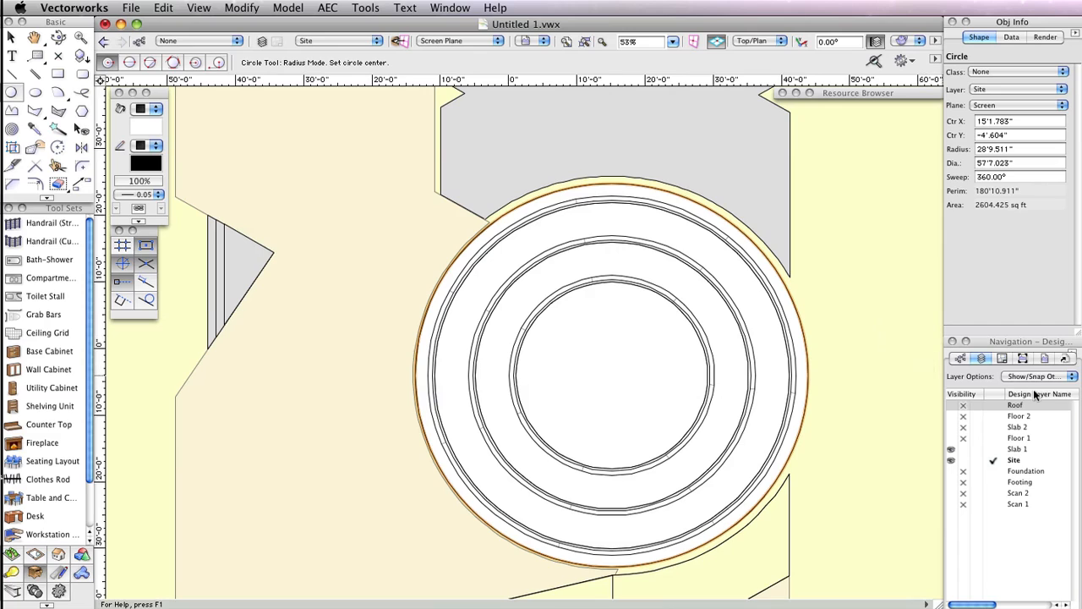
- Set the layer options to Active Only
left_click(1055, 377)
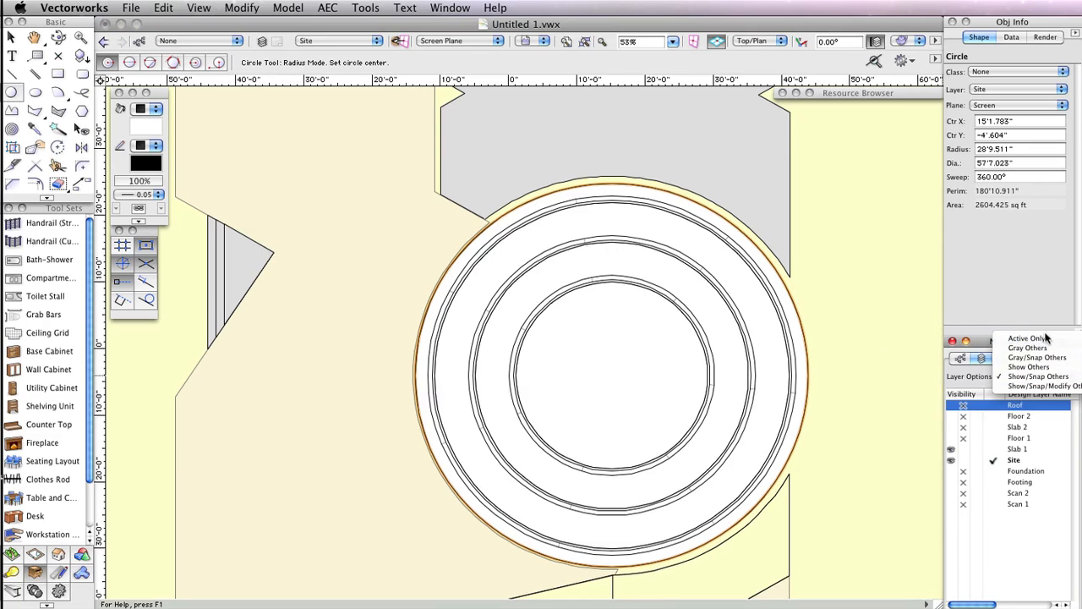
left_click(1026, 338)
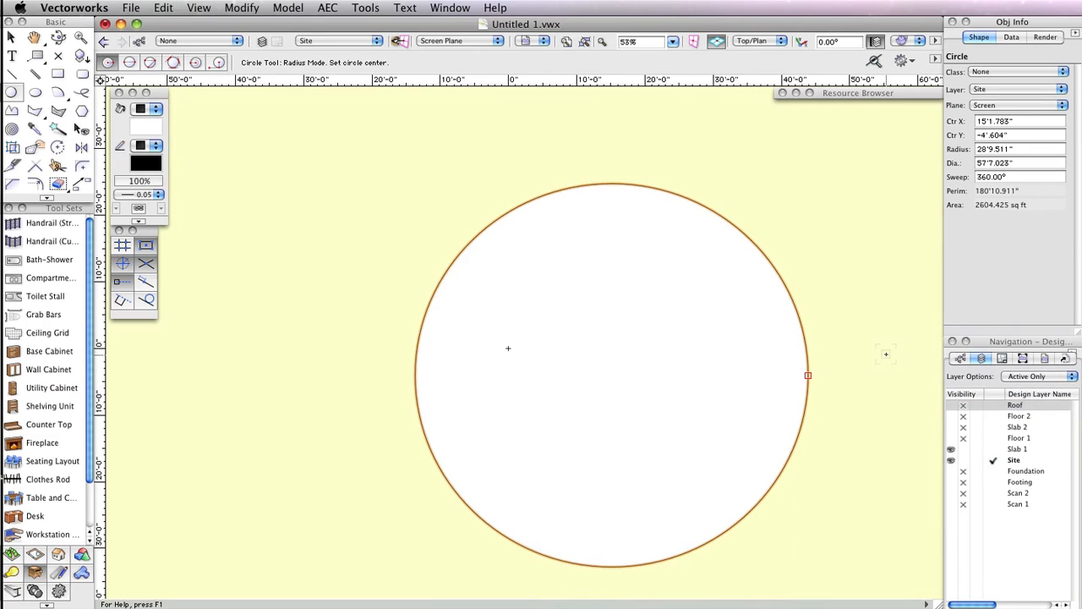
- Select all objects on the Site layer and clip the circle out of the ground rectangle with Clip Surface
key("x")
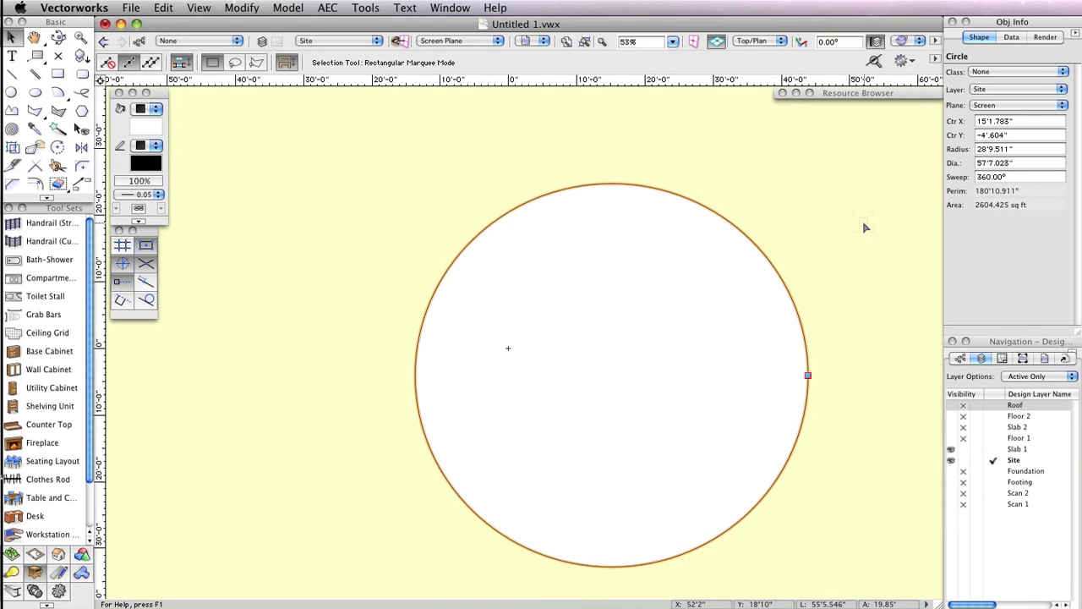
scroll(790, 266, "down", 2)
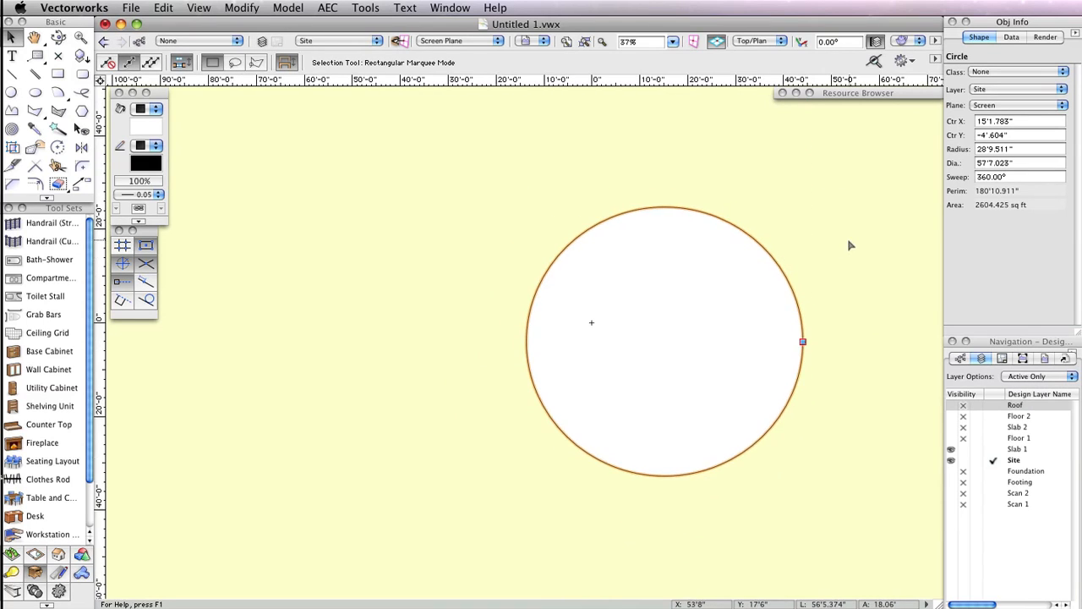
key("super+a")
left_click(580, 41)
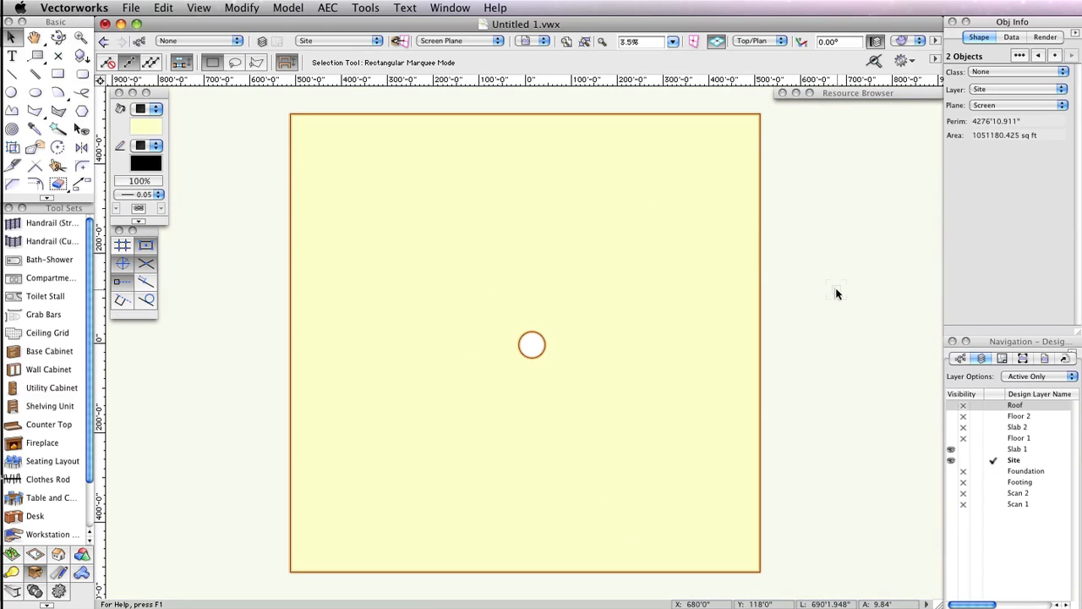
right_click(635, 354)
right_click(625, 262)
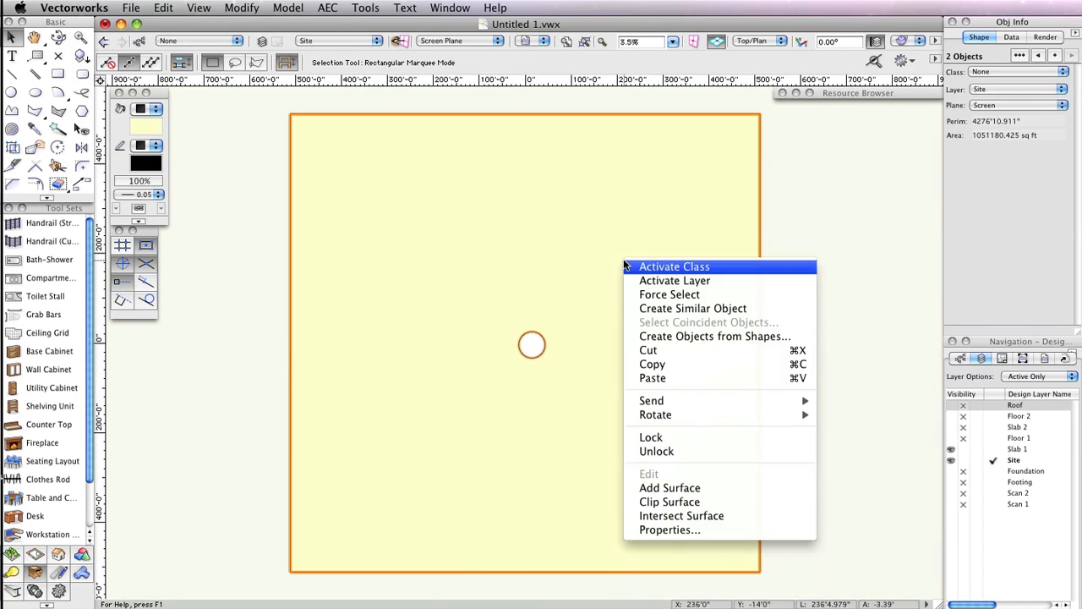
left_click(711, 502)
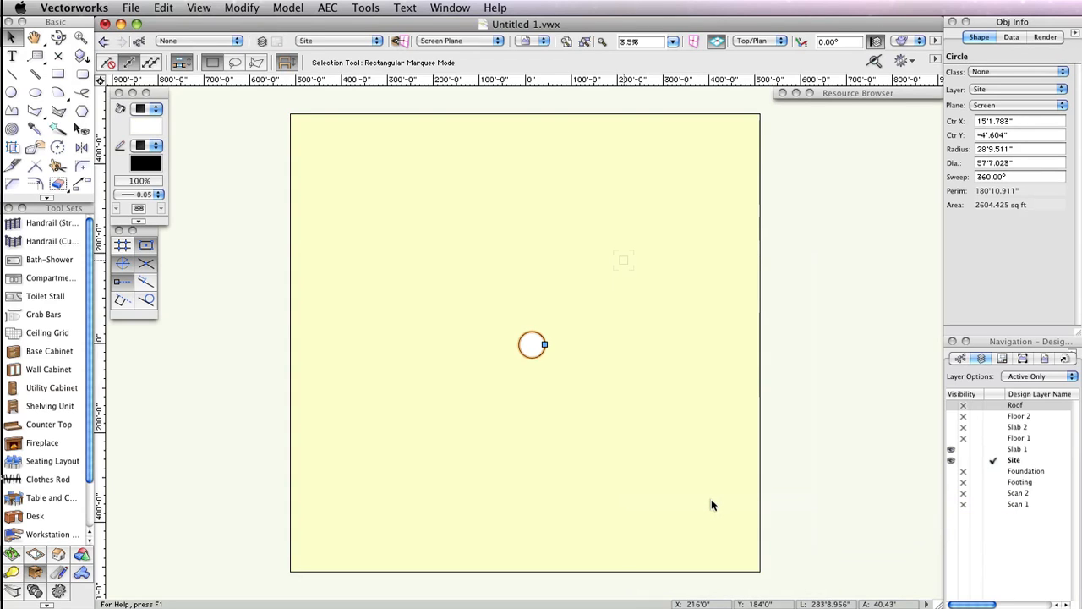
- Extrude the clipped ground shape to a height of 6.25"
left_click(711, 499)
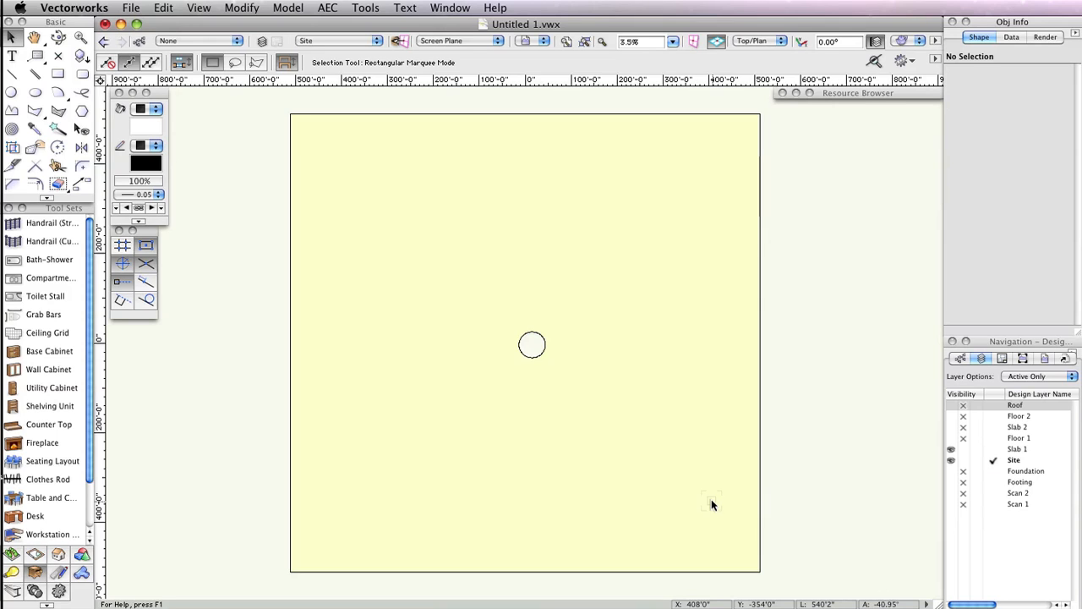
left_click(713, 508)
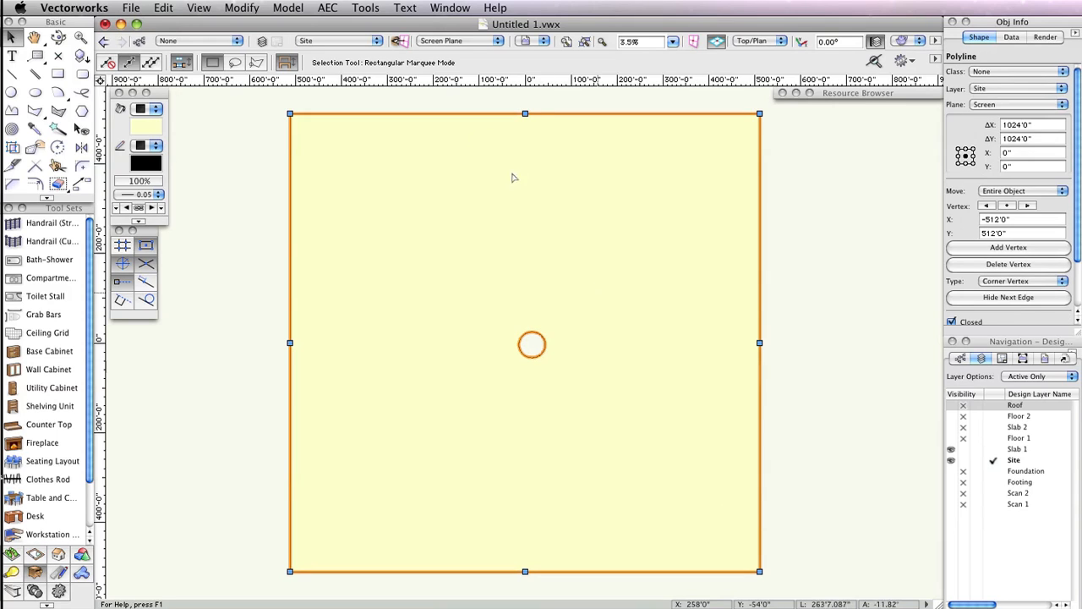
left_click(288, 8)
left_click(307, 90)
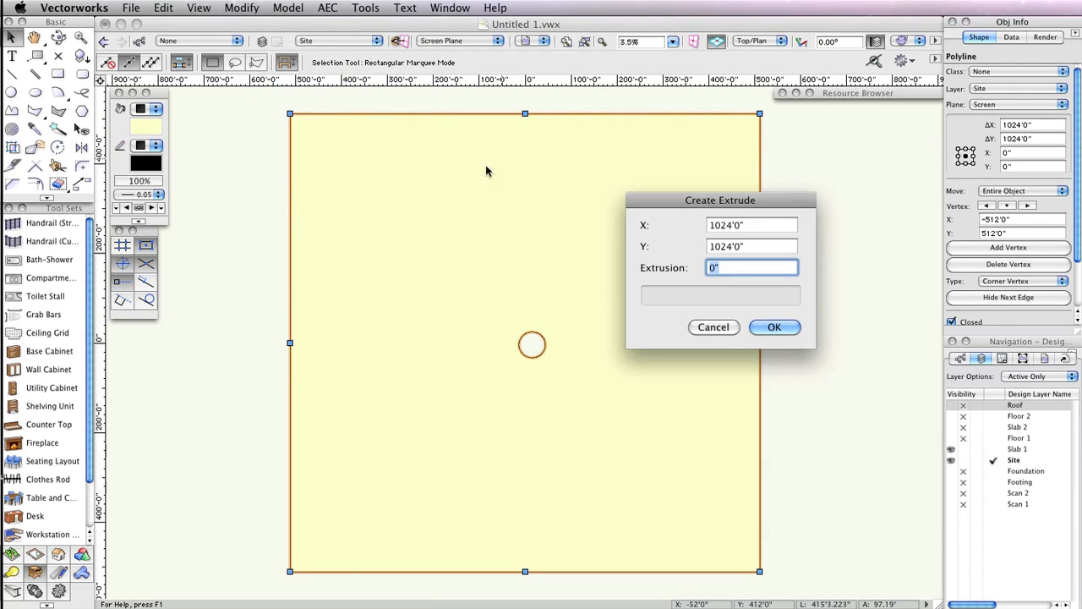
type("6.25")
left_click(770, 328)
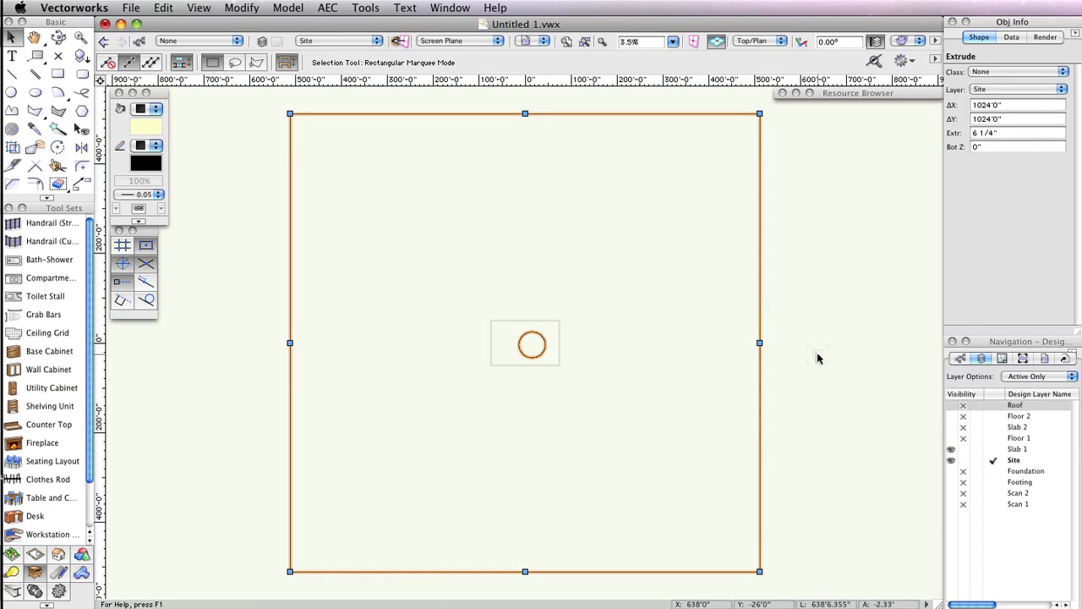
- Set the layer options to Show/Snap Others and make the Floor 1 layer visible
left_click(1015, 378)
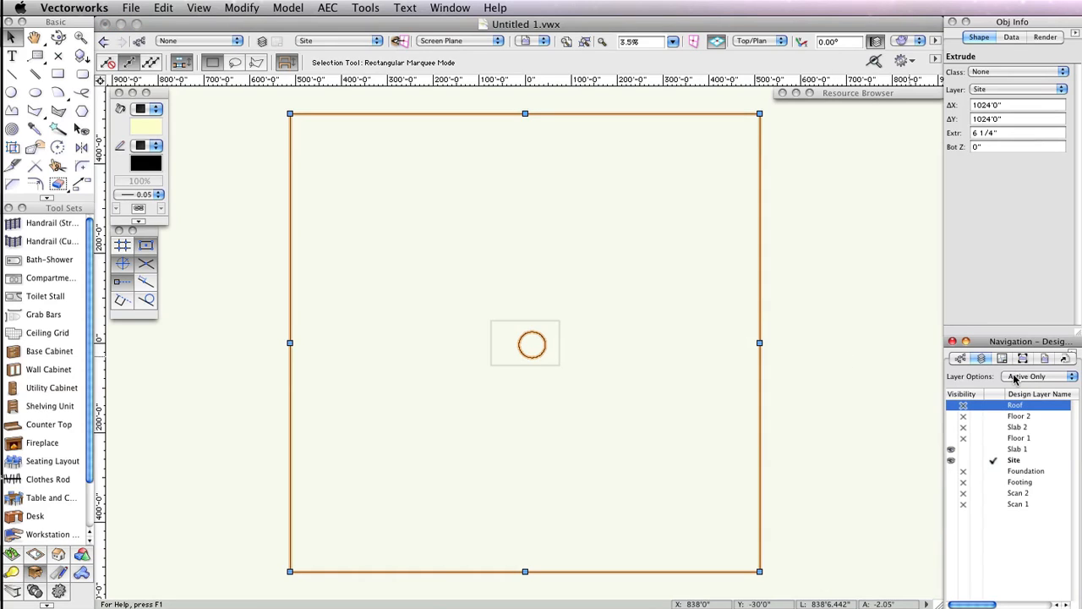
left_click(1038, 381)
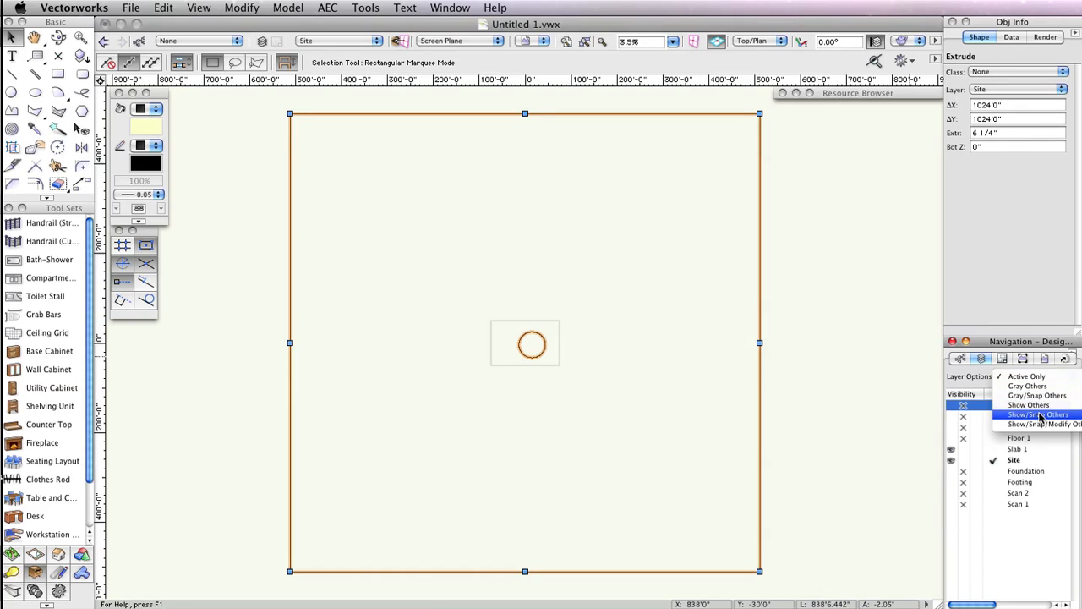
left_click(1040, 415)
left_click(950, 440)
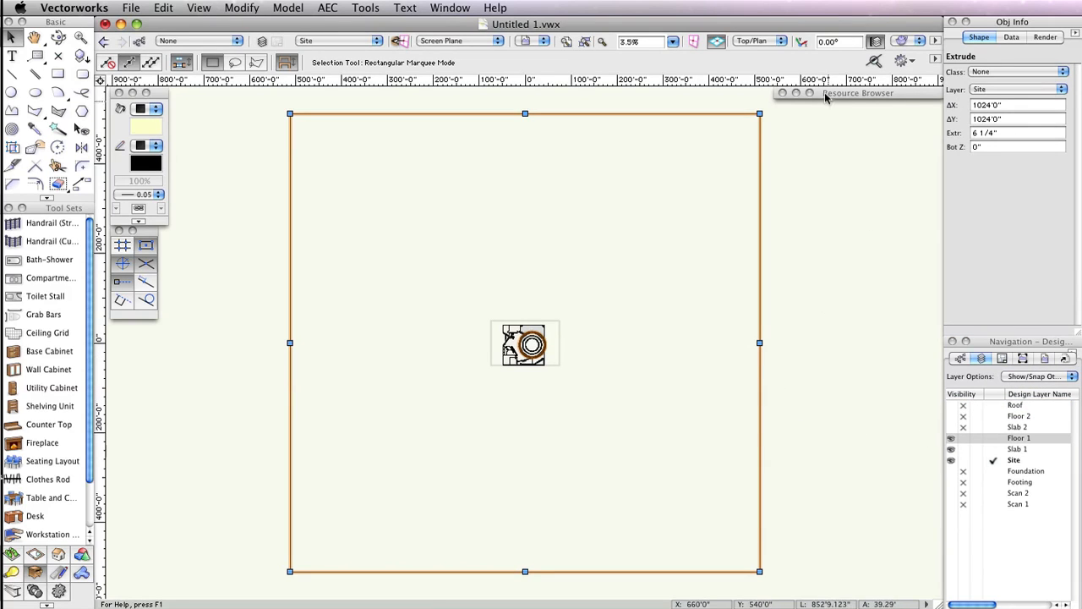
- Inspect the extruded ground slab in a 3D Top view with the Flyover tool, then return to Top/Plan
left_click(911, 40)
left_click(919, 140)
left_click(65, 39)
mouse_move(570, 382)
left_mouse_down()
mouse_move(563, 307)
mouse_move(580, 261)
mouse_move(561, 338)
mouse_move(533, 331)
mouse_move(528, 340)
left_mouse_up()
scroll(560, 338, "up", 3)
scroll(526, 345, "up", 4)
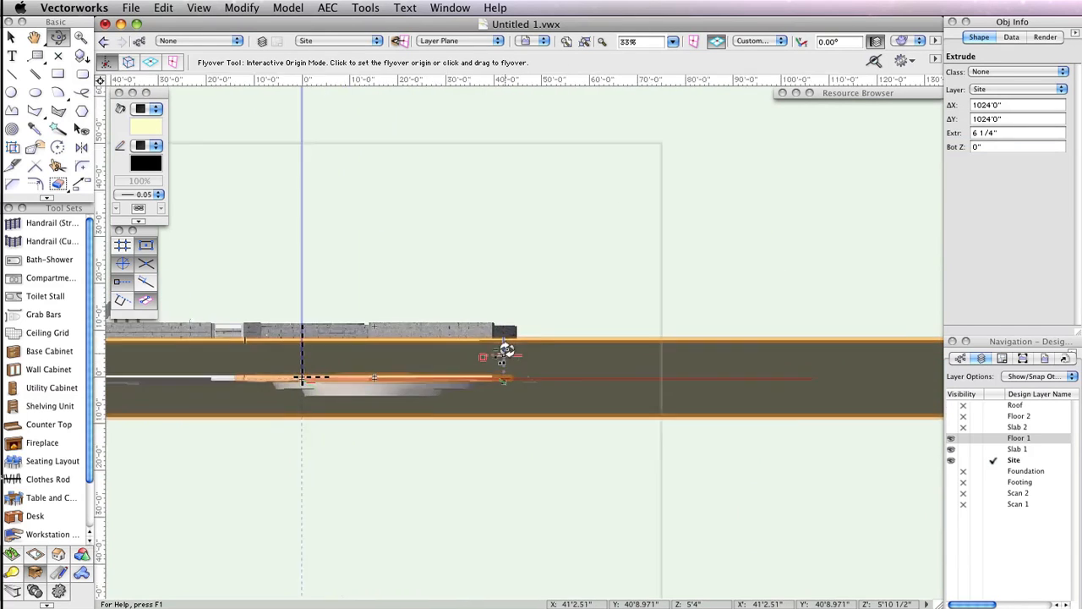
scroll(506, 349, "up", 2)
middle_click_drag(505, 349, 655, 369)
mouse_move(672, 359)
left_mouse_down()
mouse_move(679, 374)
mouse_move(680, 364)
left_mouse_up()
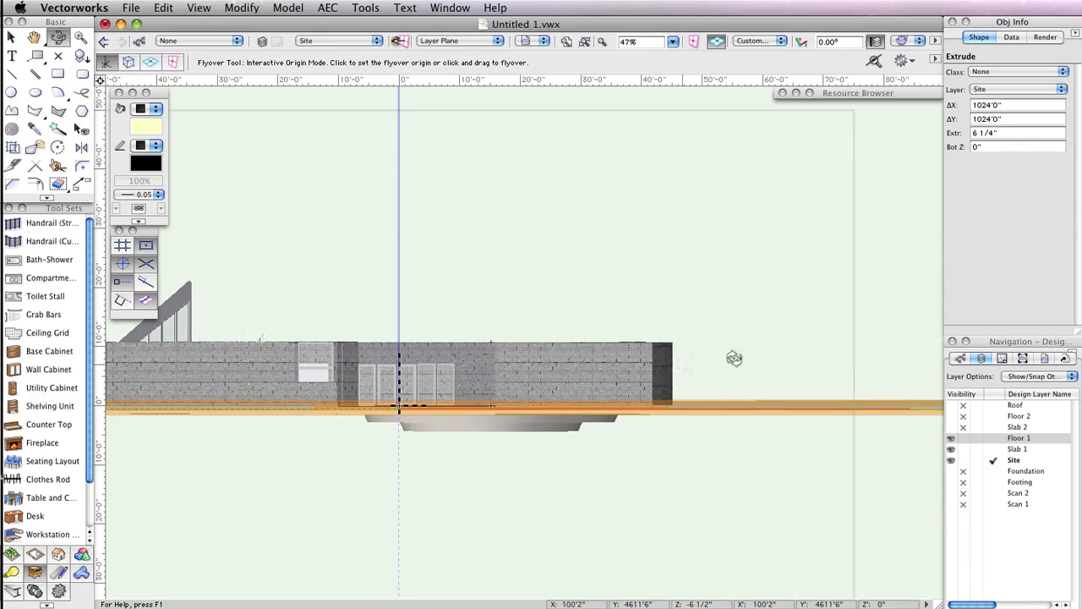
key("super+5")
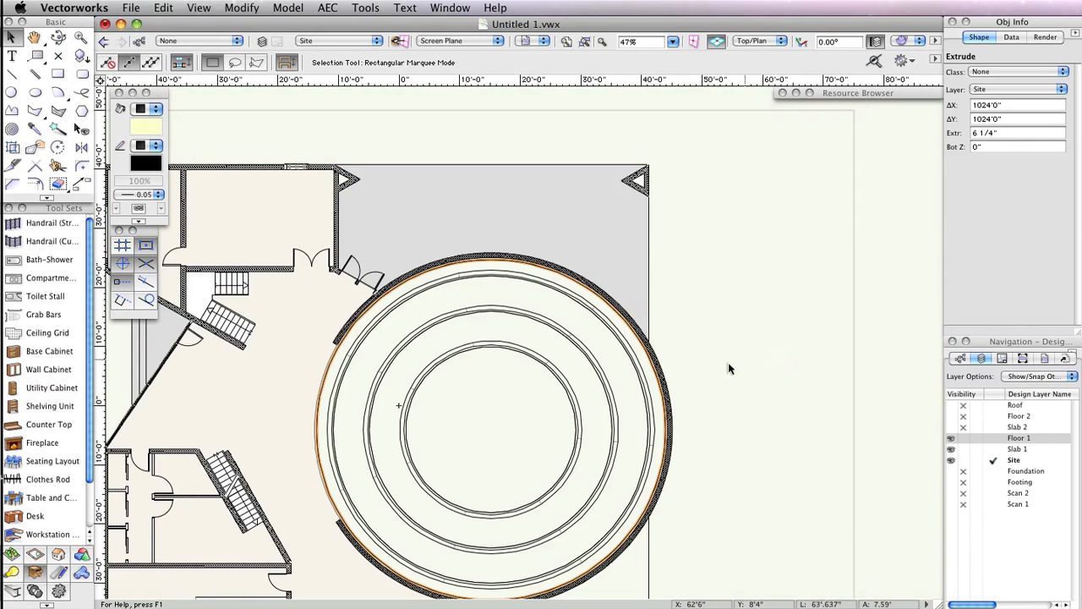
- Hide the Site layer and make Slab 1 the active layer
mouse_move(728, 364)
middle_mouse_down()
mouse_move(913, 338)
mouse_move(893, 290)
mouse_move(874, 308)
middle_mouse_up()
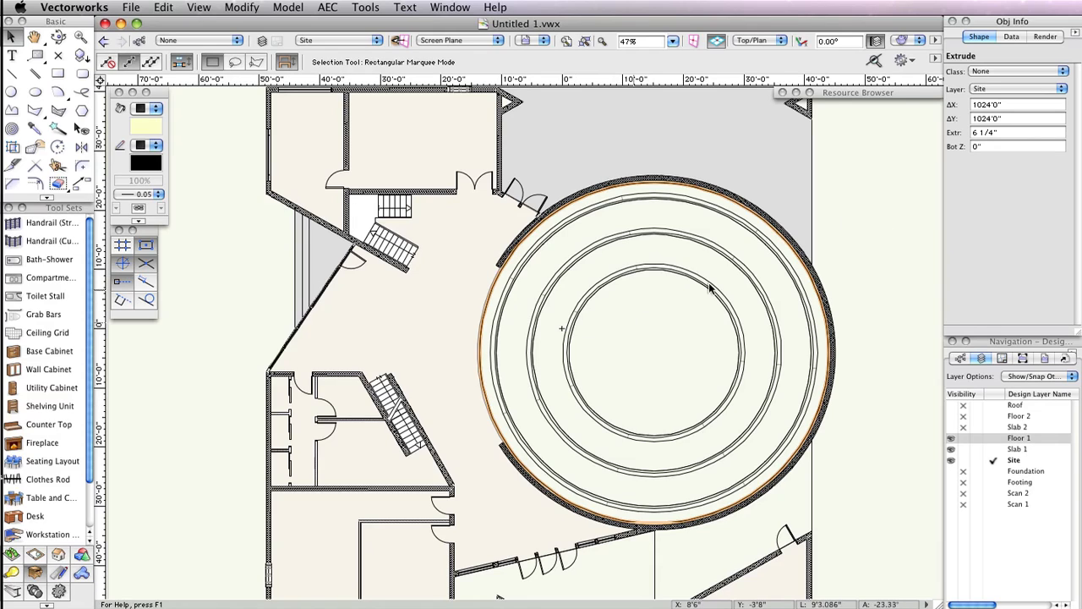
left_click(966, 462)
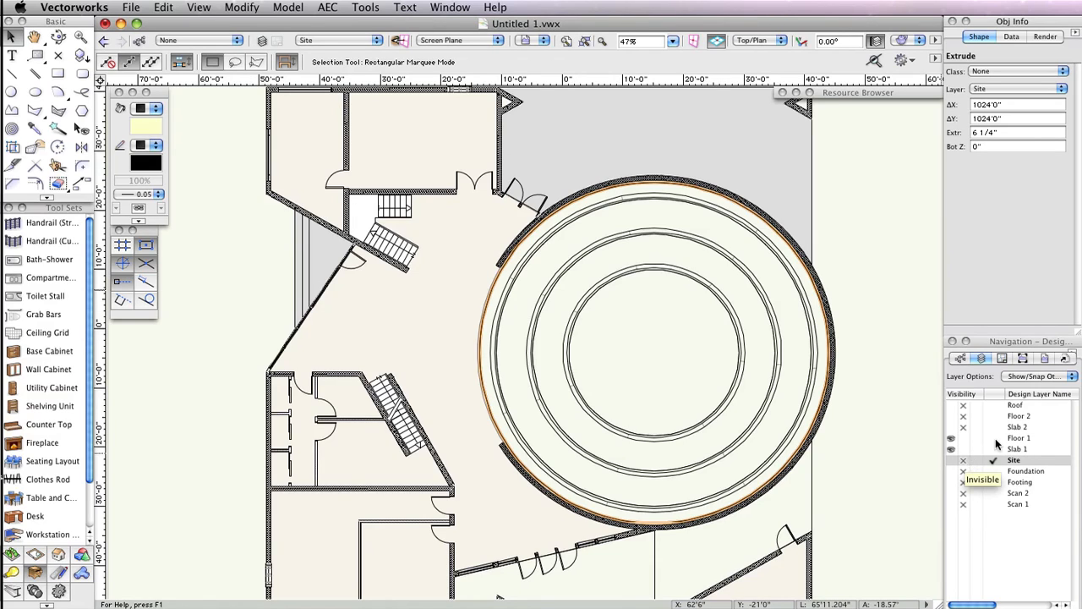
left_click(993, 448)
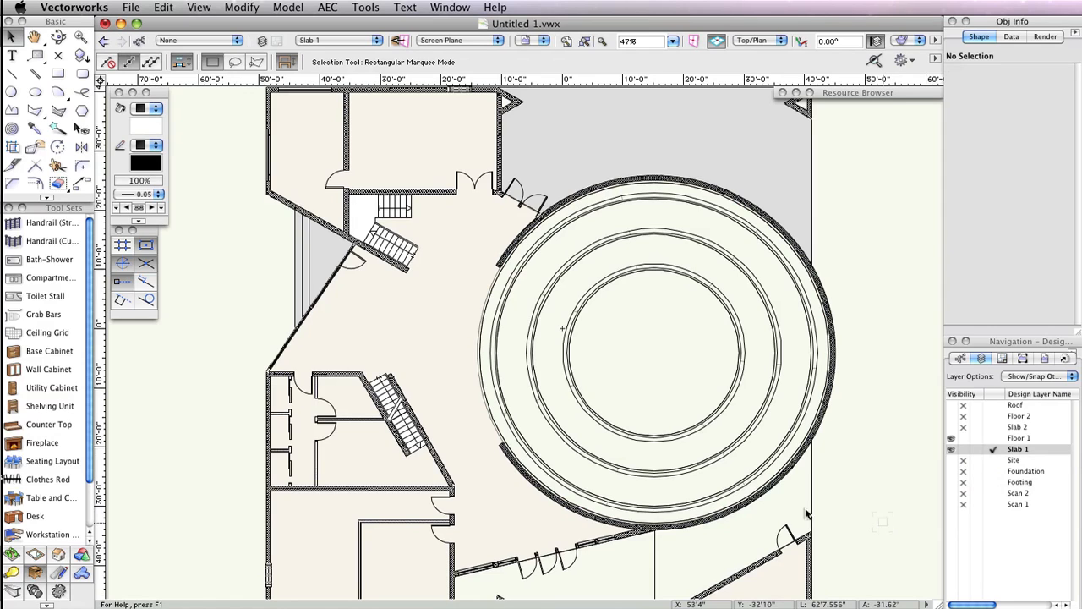
- Start creating a viewport and name it Floor Plan 1
left_click(201, 7)
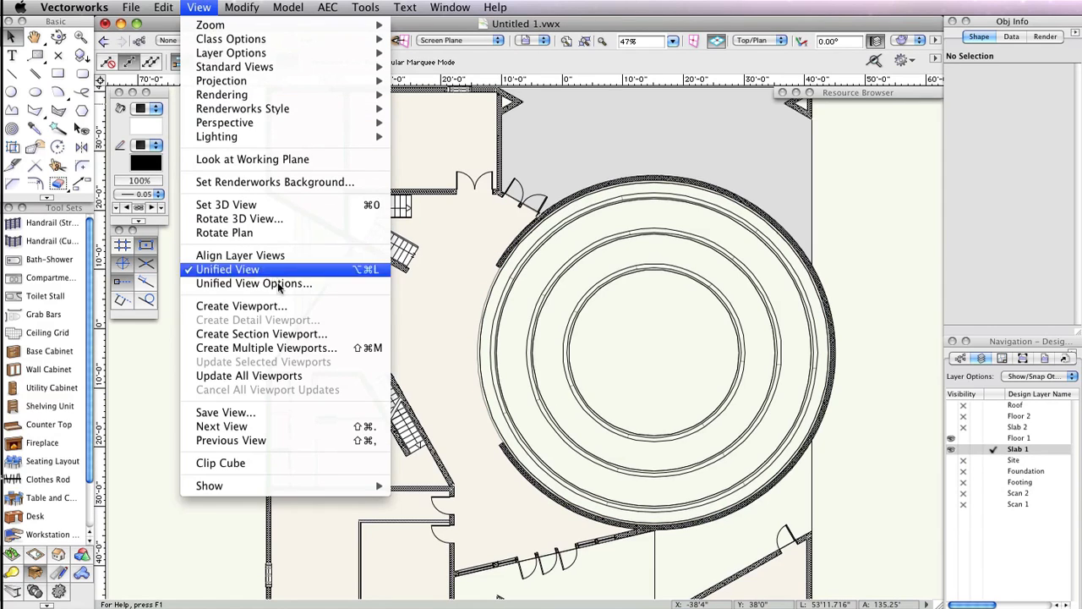
left_click(241, 305)
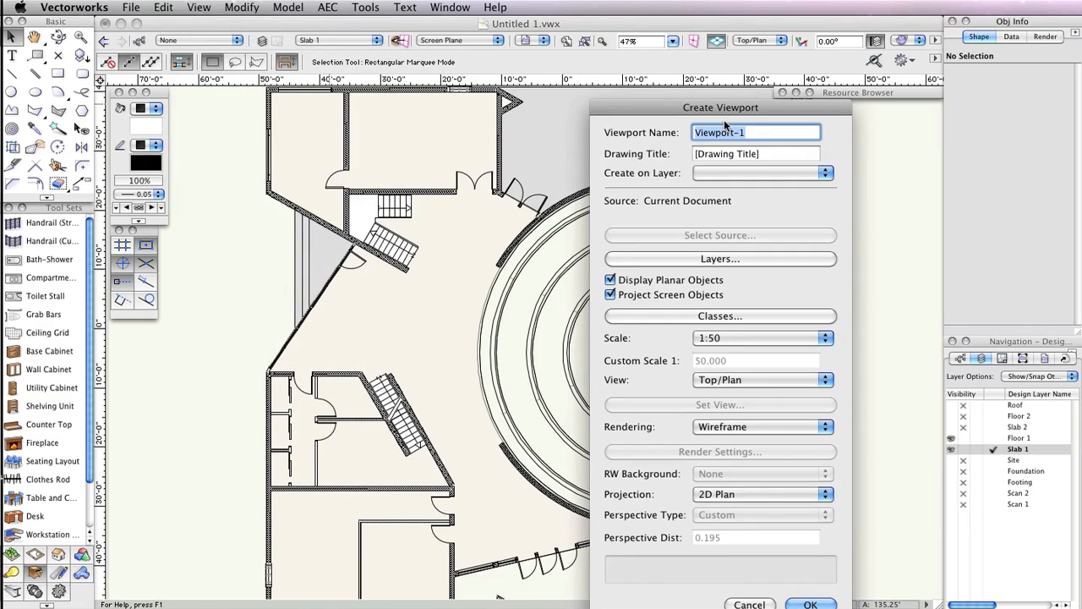
left_click_drag(728, 108, 552, 25)
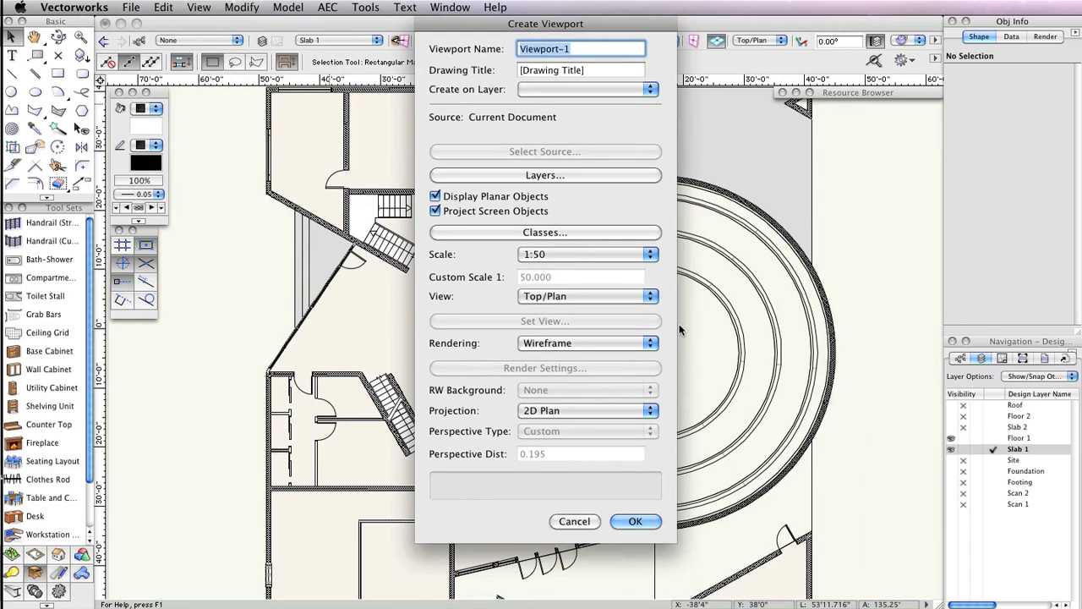
type("Floor ")
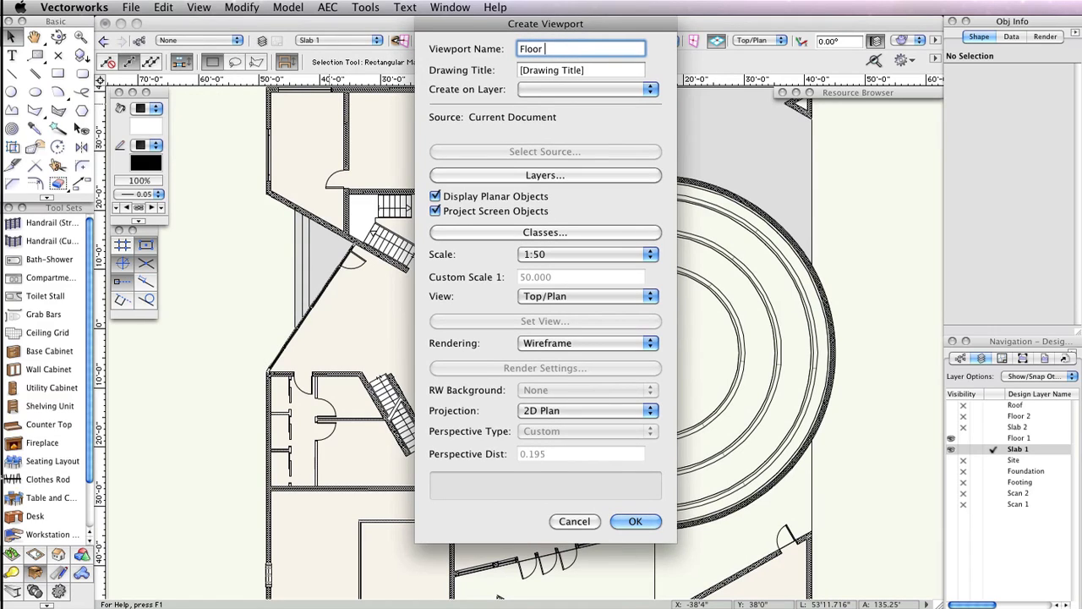
type("Plan 1")
- Create the viewport on a new sheet layer numbered A-1 and titled 1st Floor Plan
left_click(565, 91)
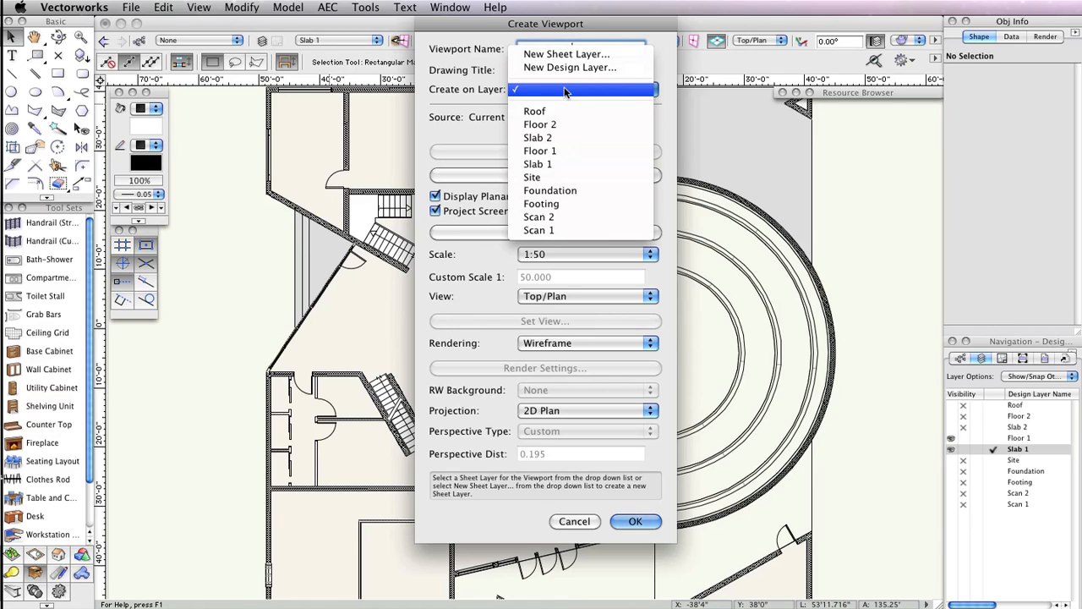
left_click(567, 56)
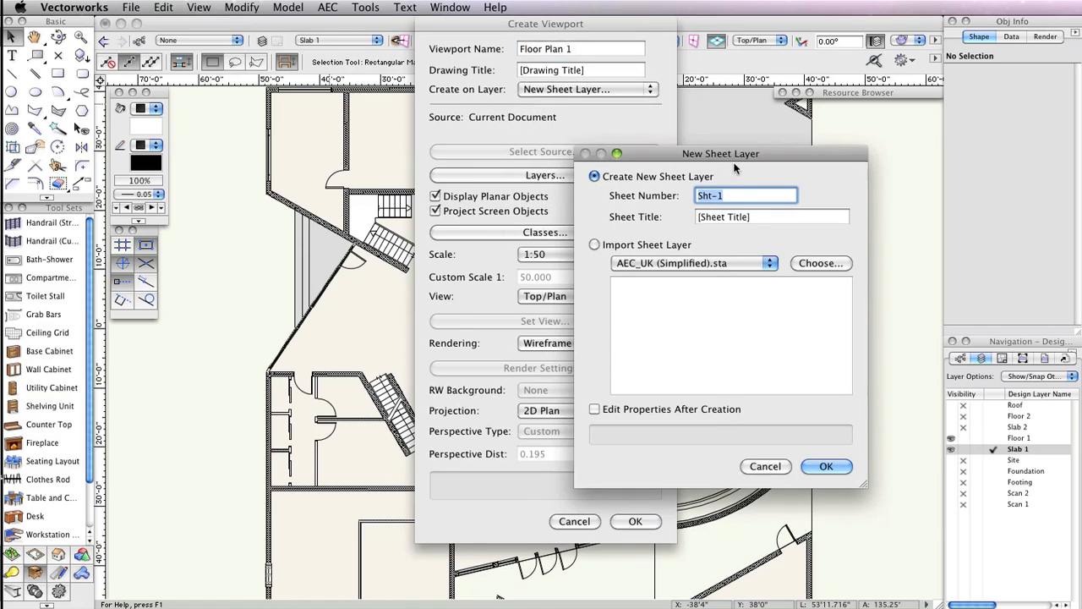
left_click_drag(748, 158, 583, 149)
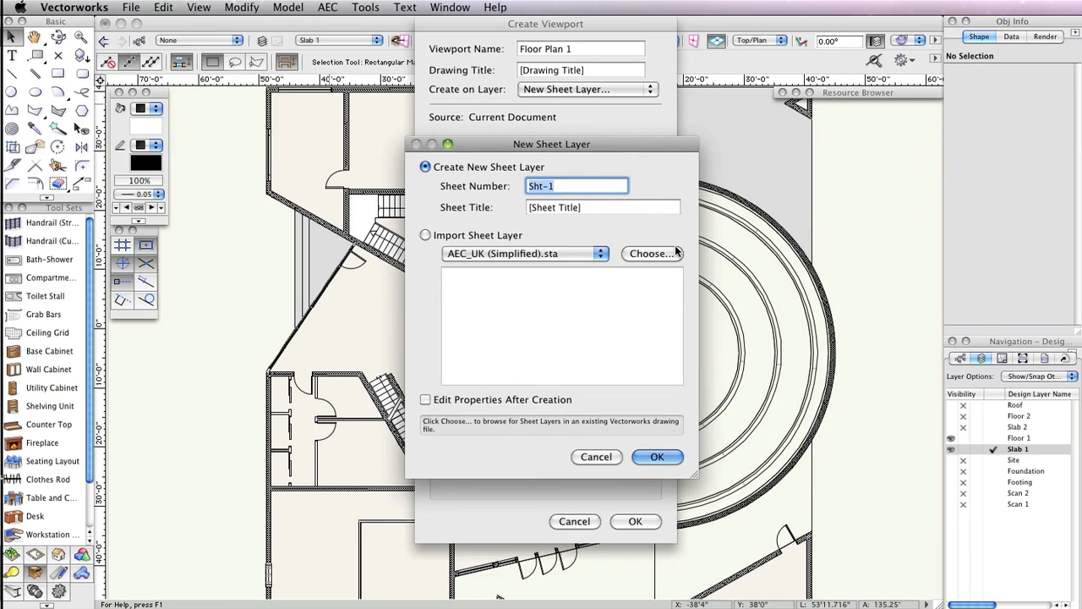
type("A-1")
key("Tab")
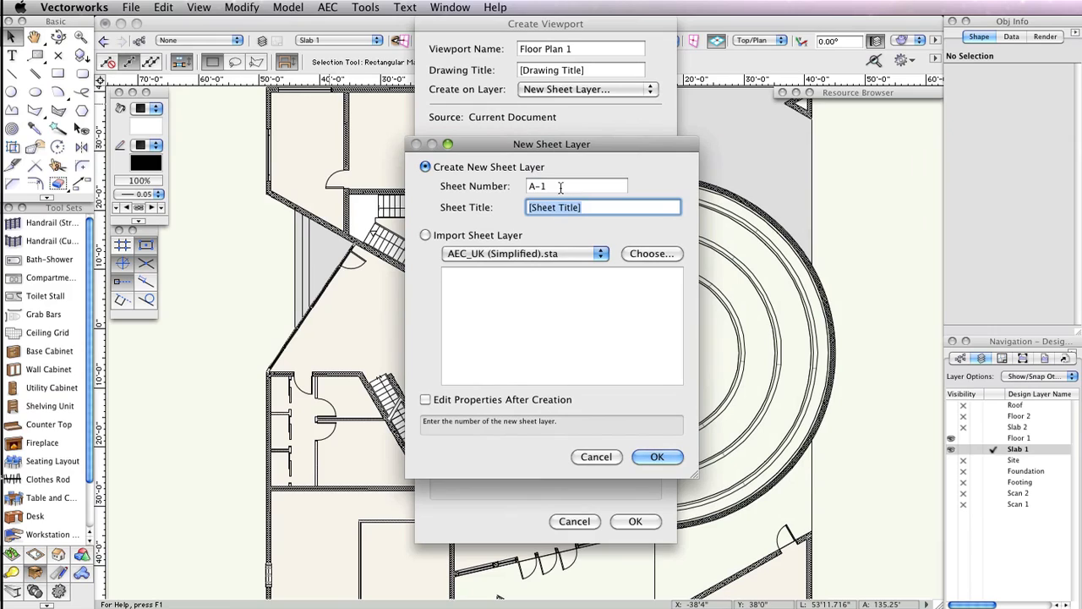
type("1S")
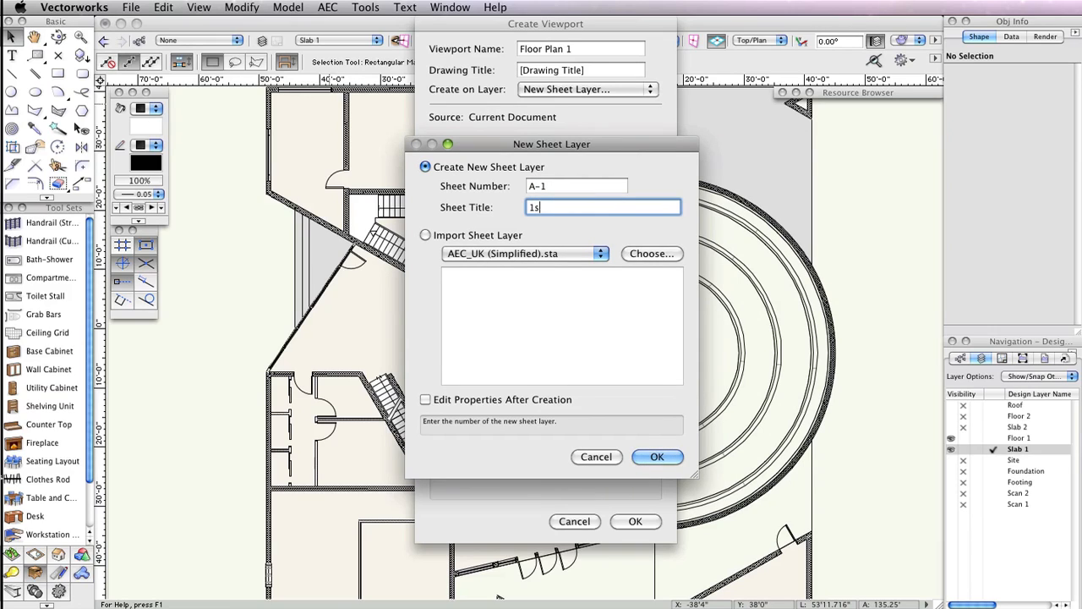
type("t Floor Plan")
left_click(670, 456)
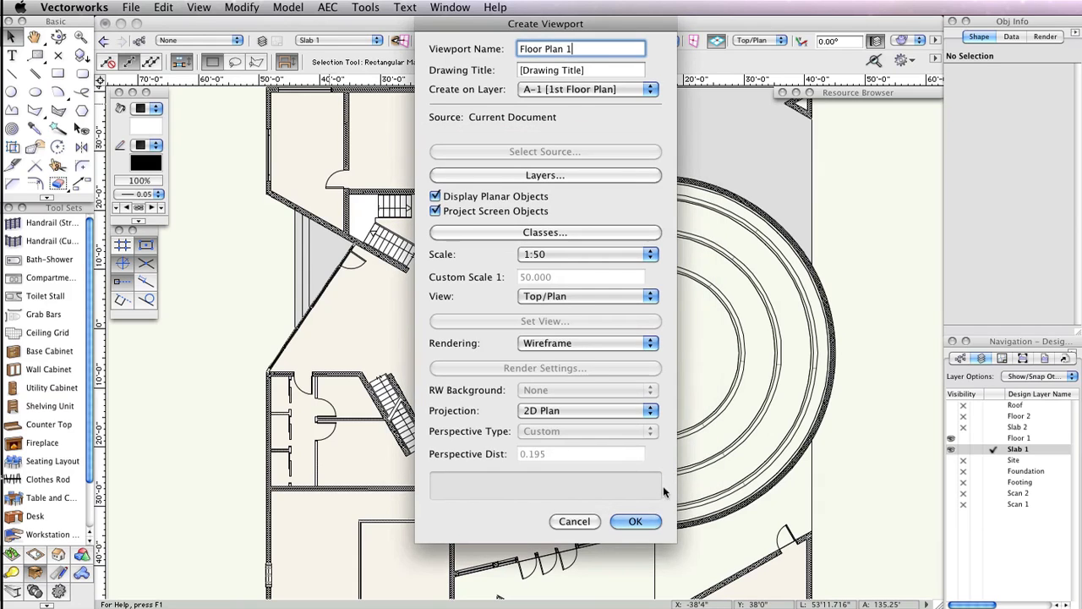
left_click(634, 587)
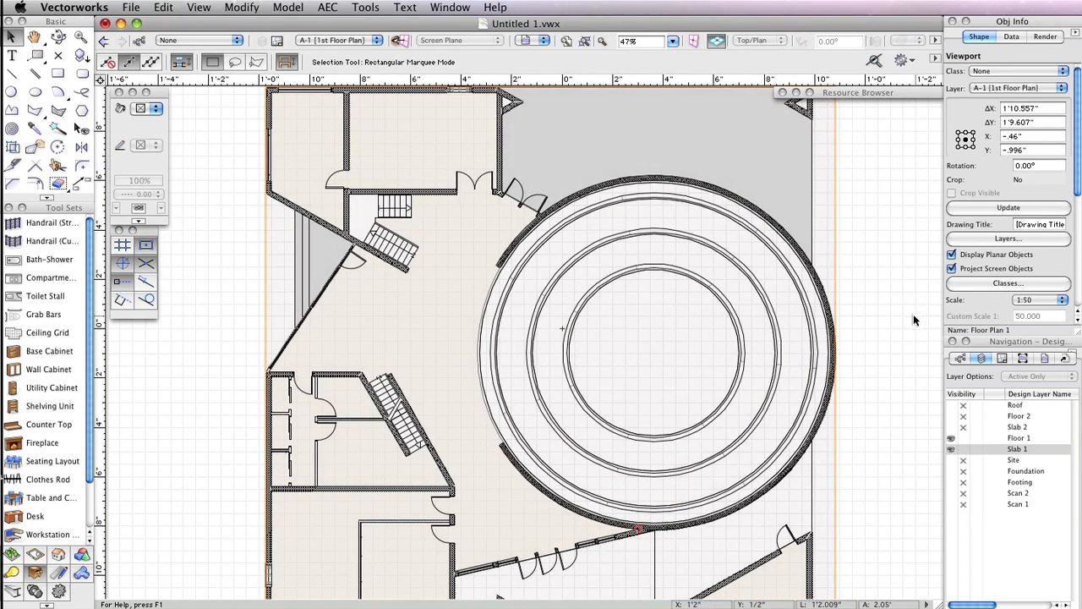
- Place a sheet border on the sheet layer using the US Arch NCS-2 title block
scroll(905, 317, "down", 2)
middle_click_drag(903, 318, 754, 325)
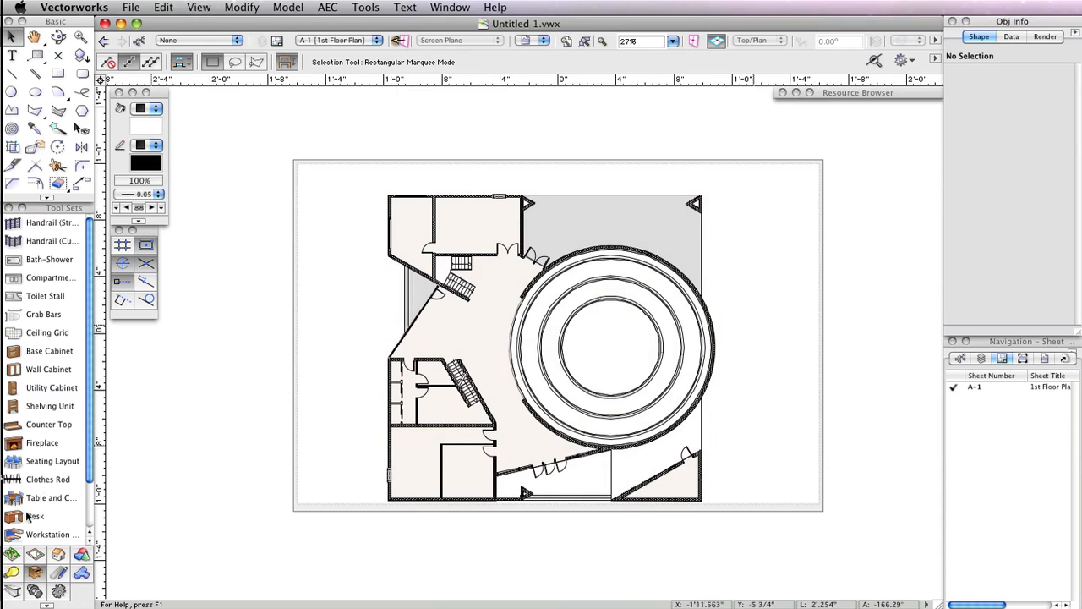
left_click(56, 576)
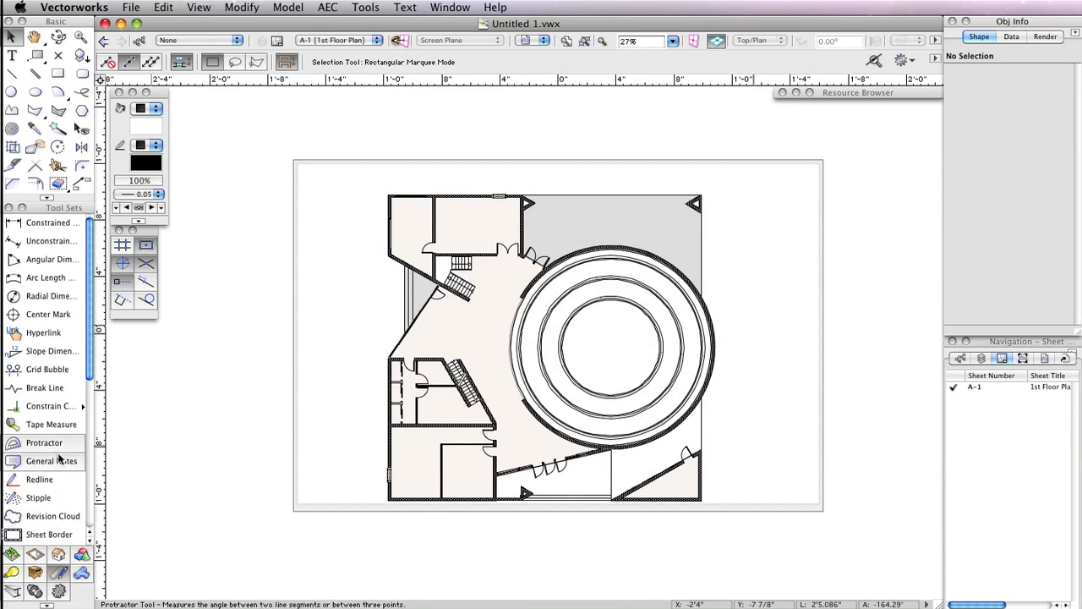
left_click(49, 534)
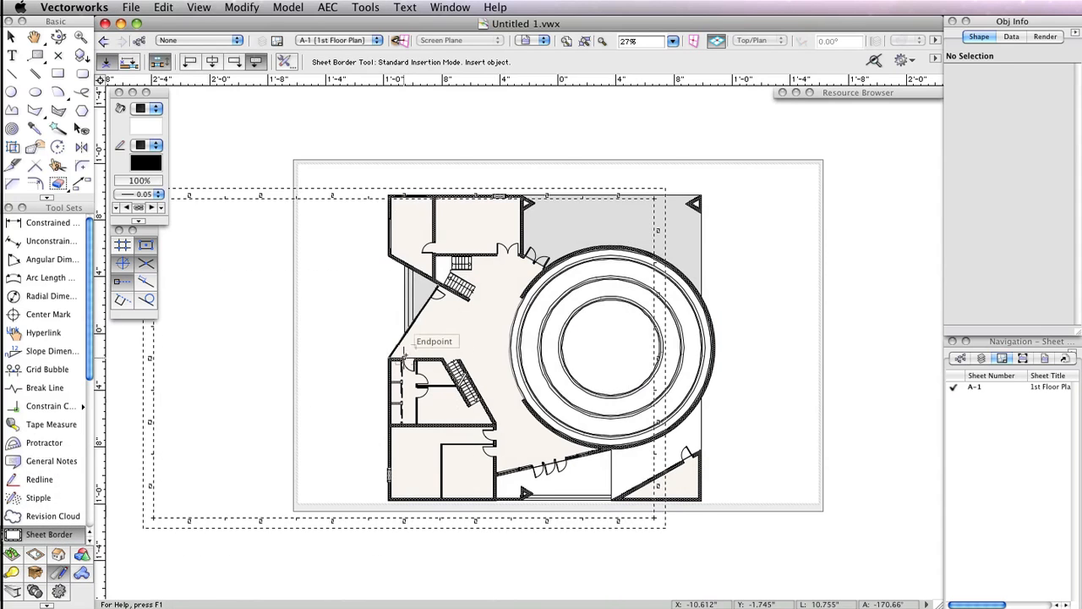
left_click(323, 327)
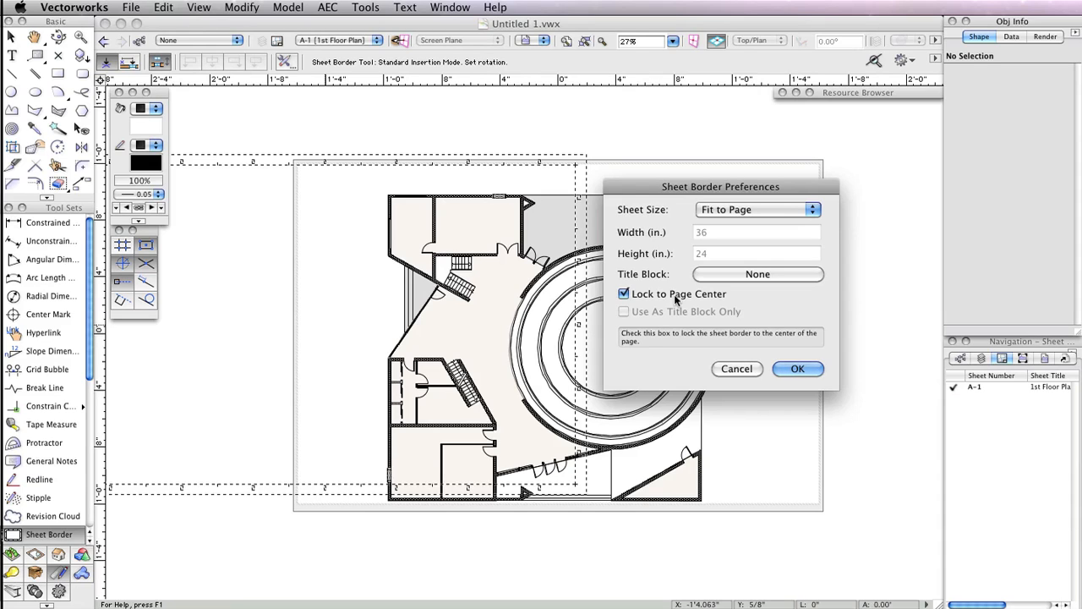
left_click(736, 275)
left_click_drag(757, 194, 586, 194)
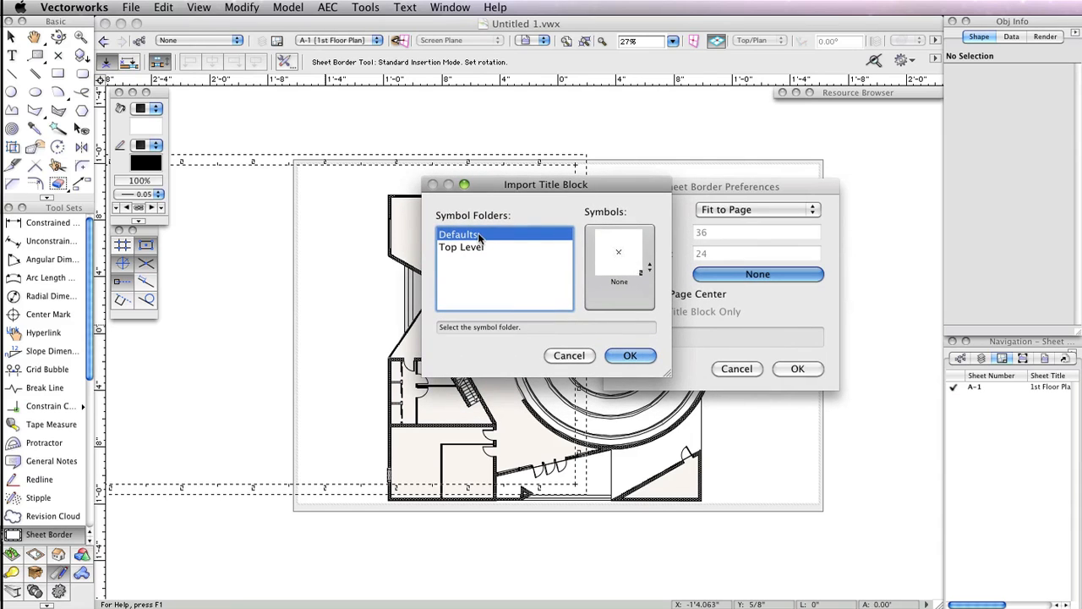
left_click(645, 250)
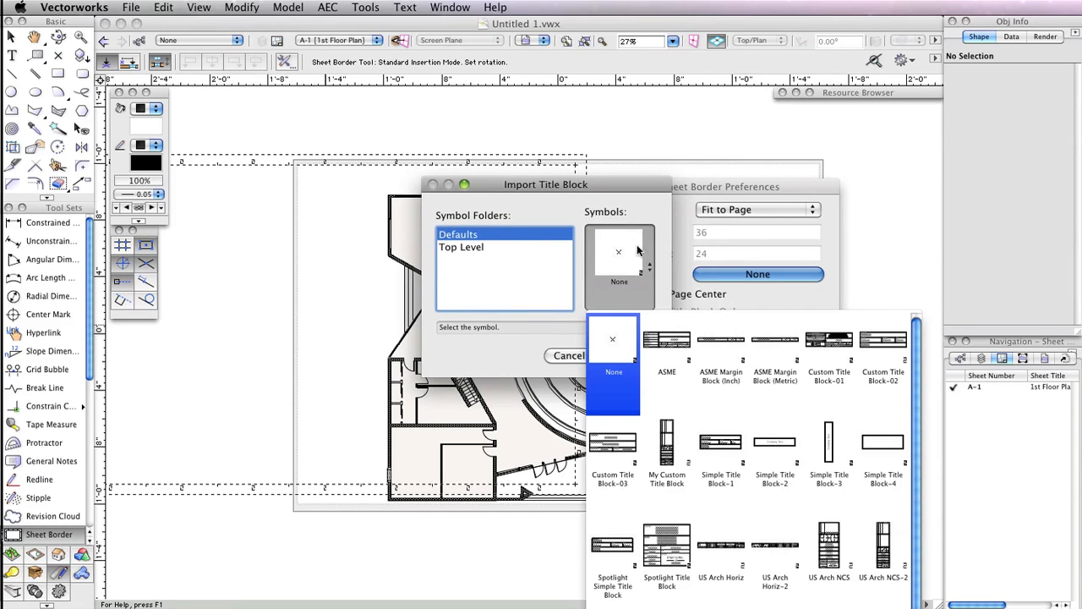
left_click(886, 533)
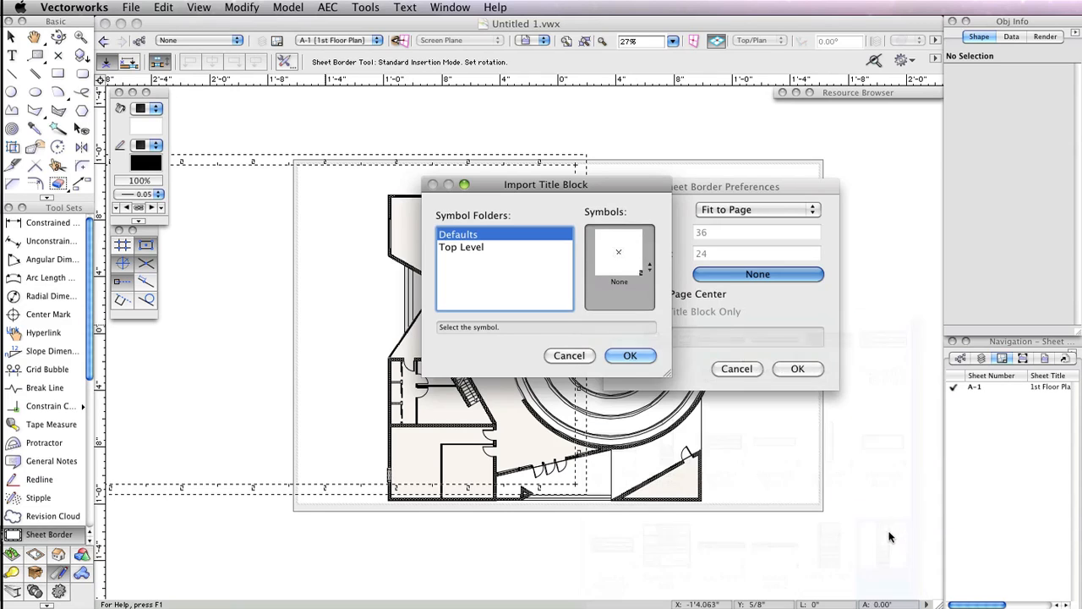
left_click(632, 355)
left_click(799, 369)
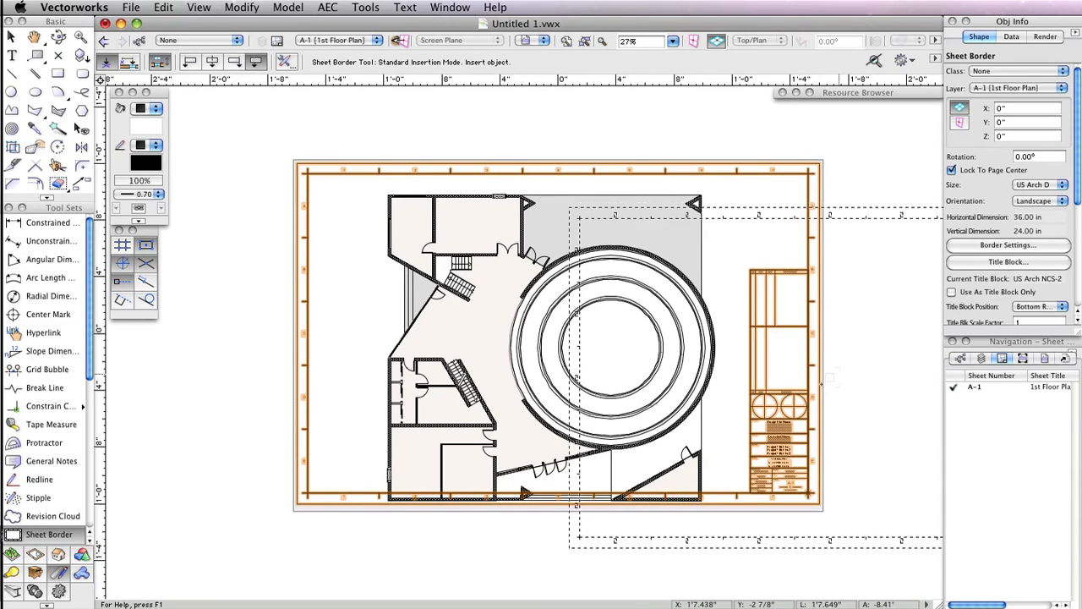
- Open the sheet border's title block for editing and clear the ShtTitle Line 2 field
scroll(818, 388, "up", 2)
scroll(852, 463, "up", 2)
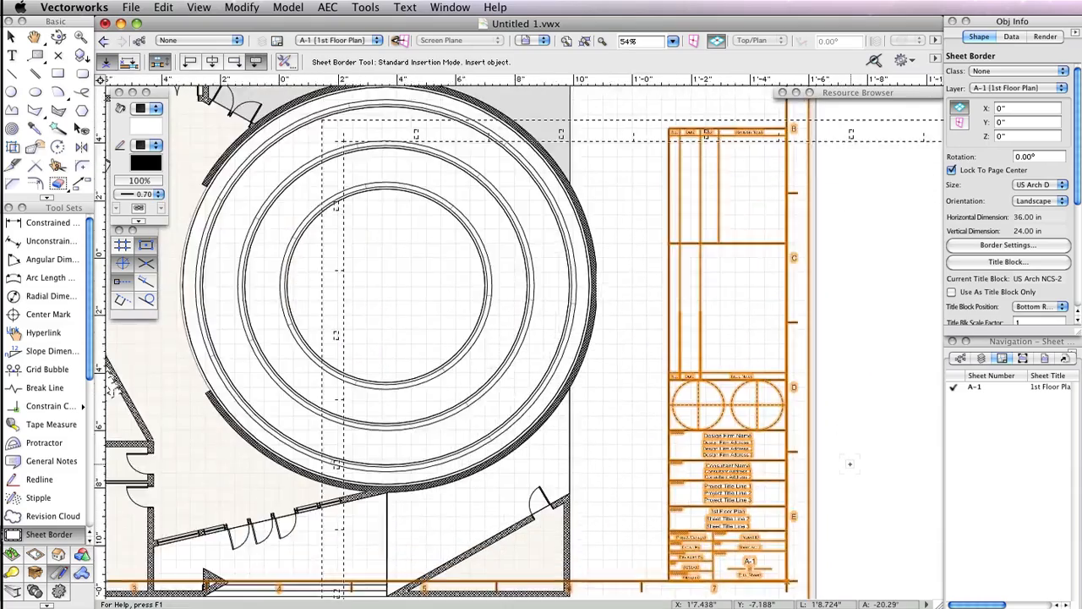
middle_click_drag(852, 462, 894, 338)
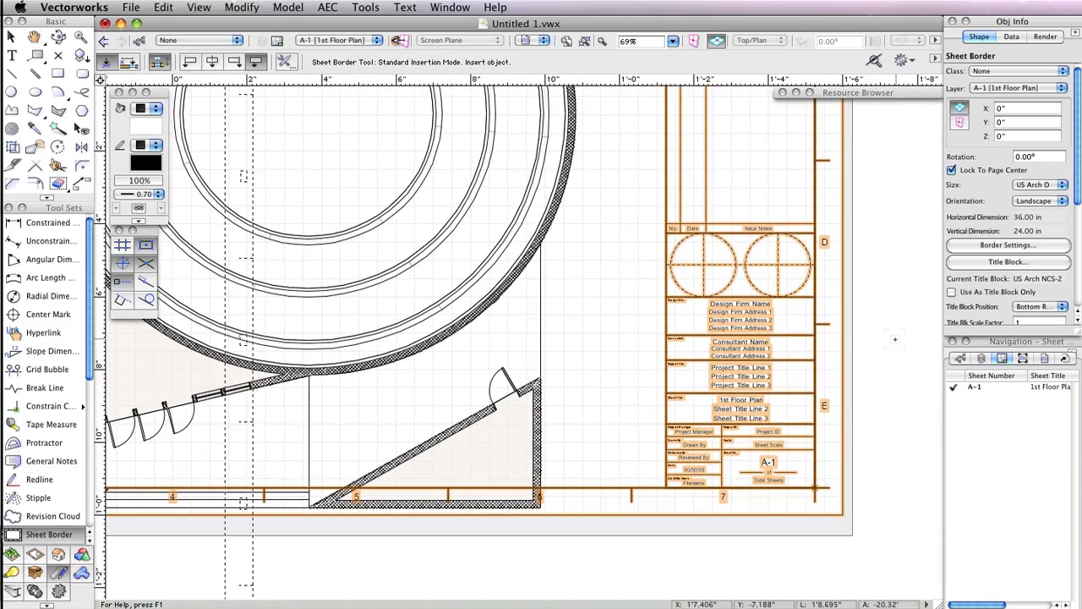
key("x")
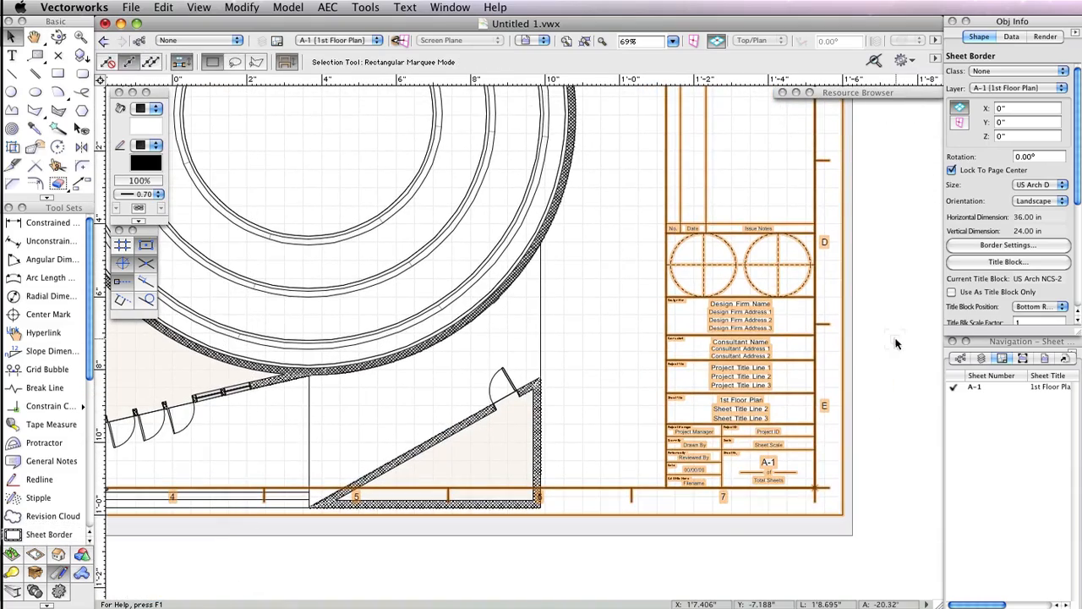
double_click(765, 338)
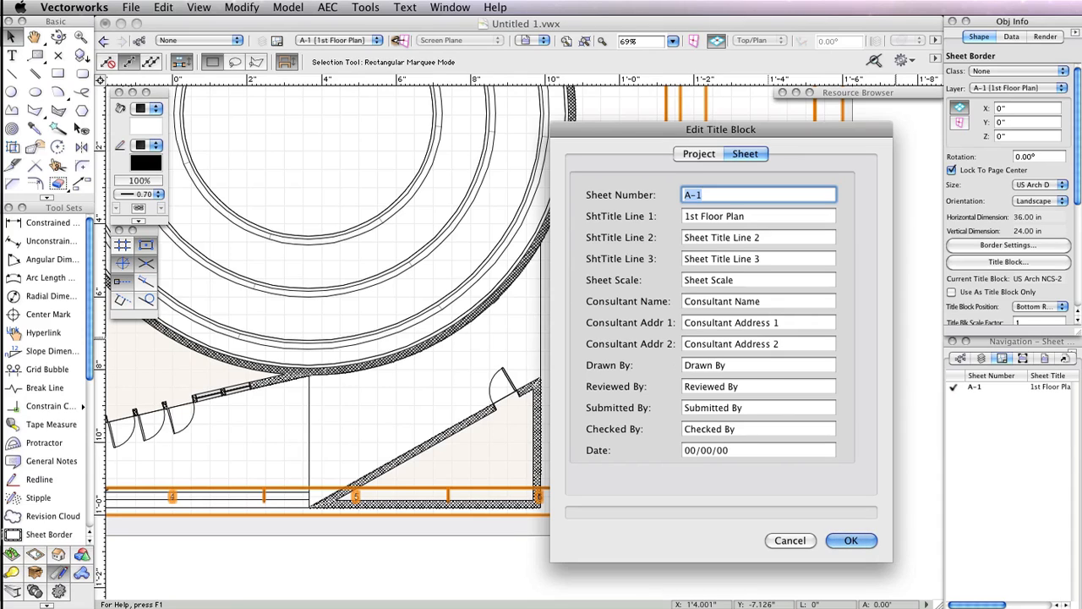
left_click(698, 155)
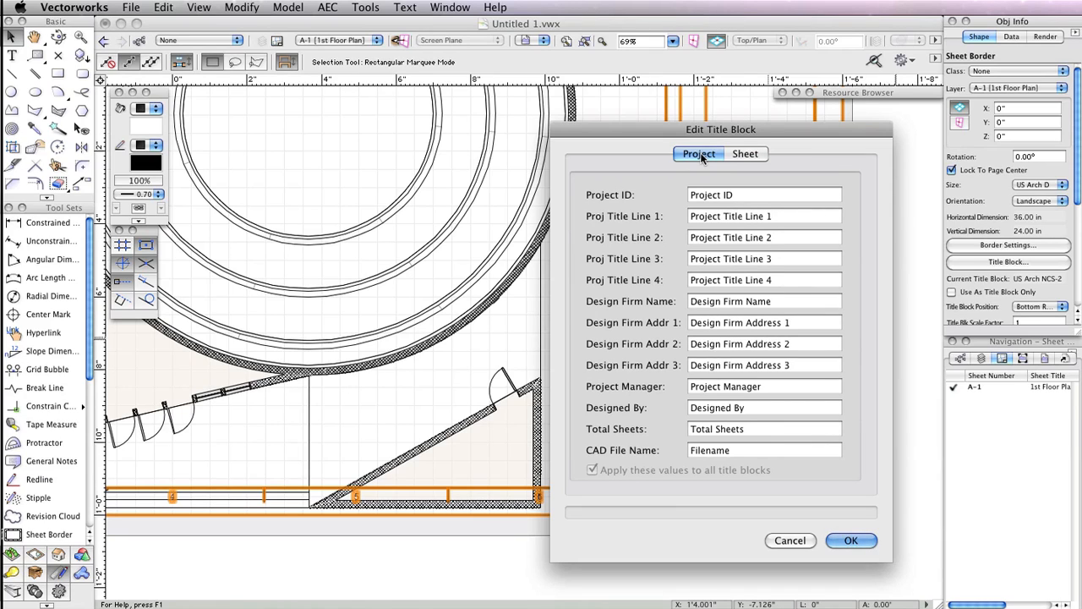
left_click(745, 155)
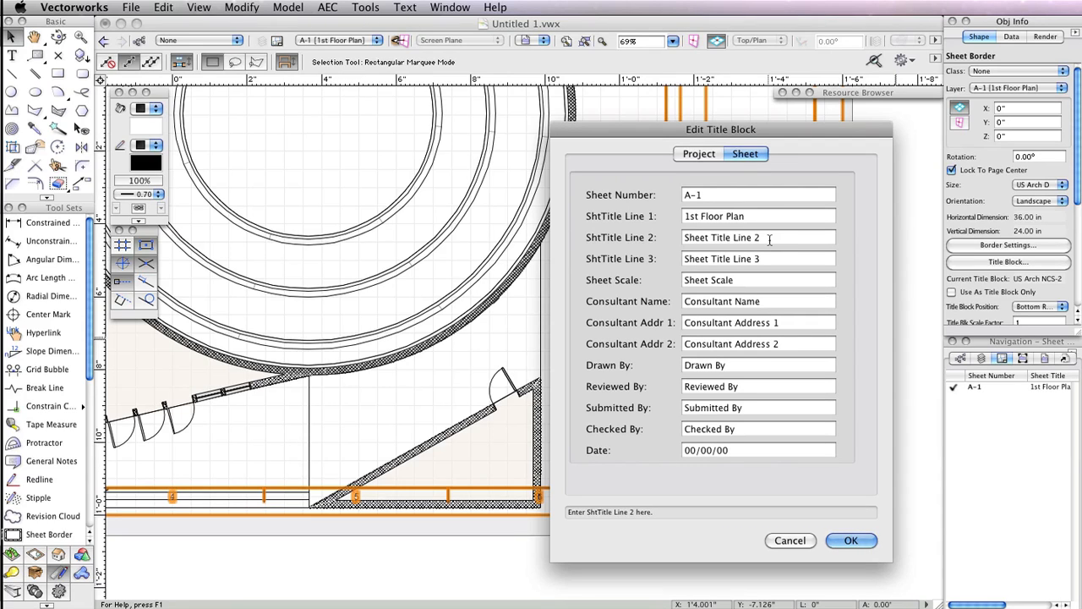
triple_click(769, 240)
key("BackSpace")
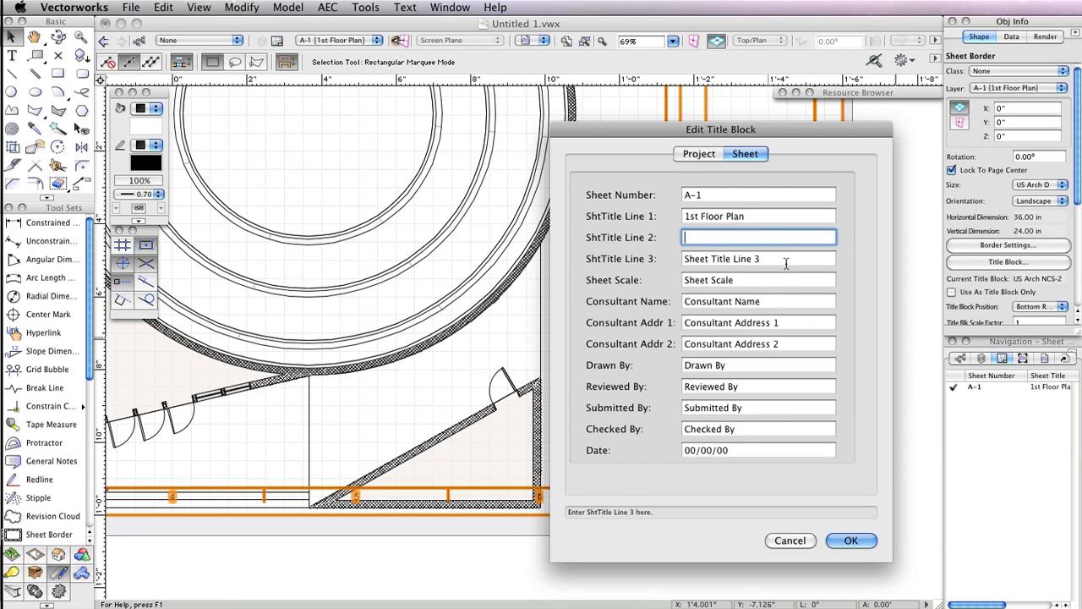
- Clear ShtTitle Line 3 and set the Sheet Scale to As Noted
triple_click(785, 263)
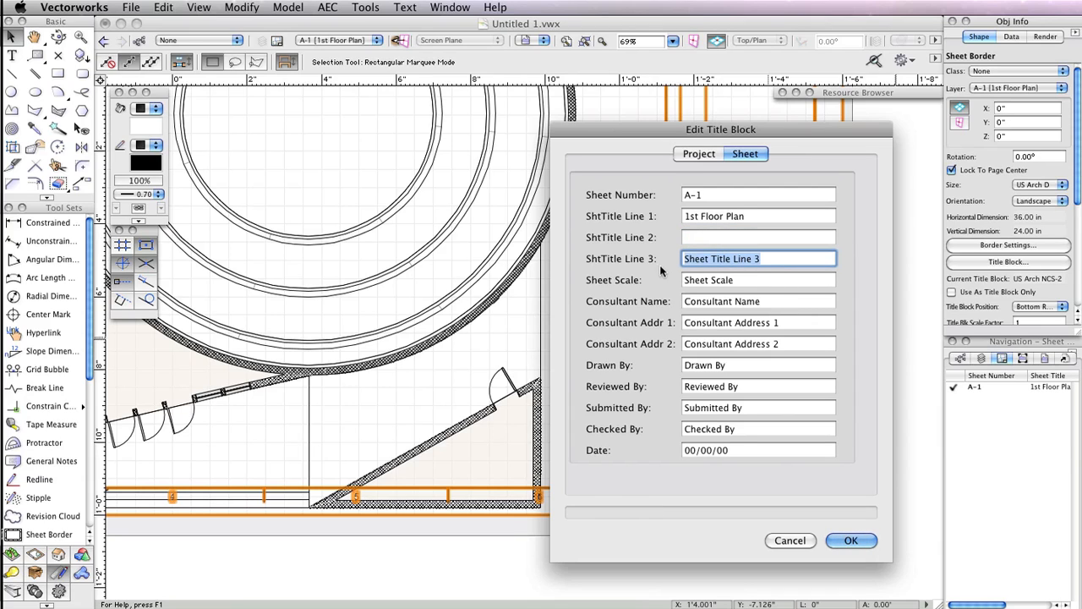
key("BackSpace")
key("Tab")
type("As ")
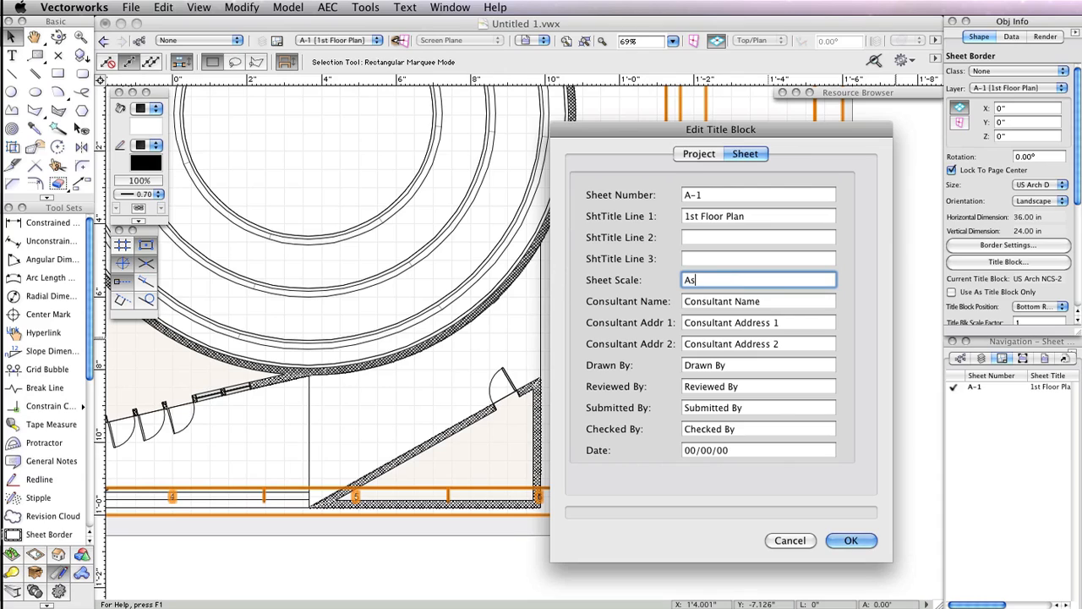
type("Noted")
- Replace the Consultant Name placeholder with the consultant's name
left_click(772, 301)
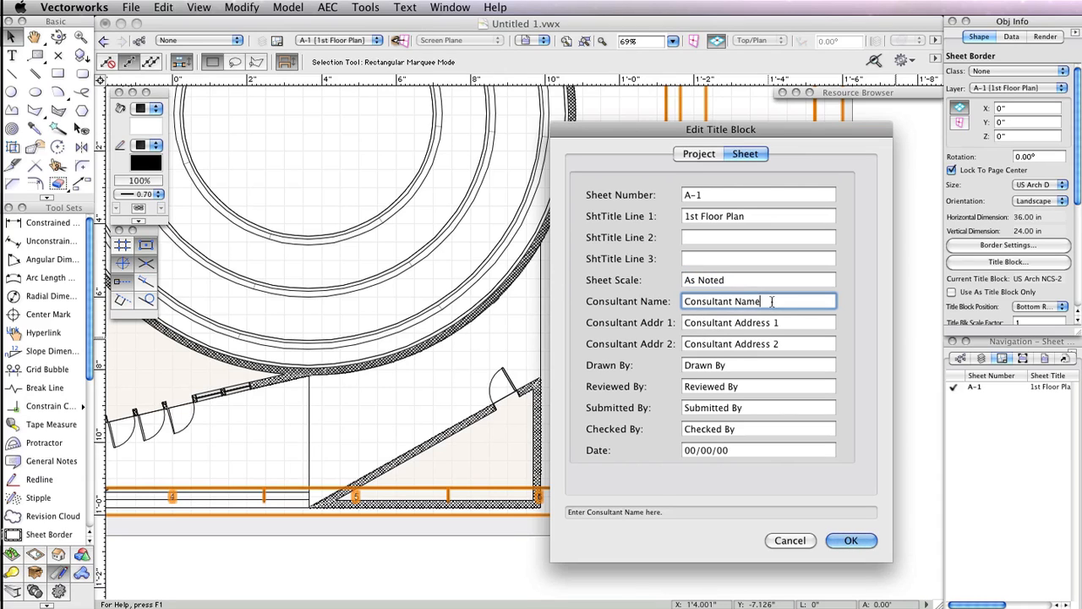
triple_click(772, 301)
key("BackSpace")
type("J. Smith")
key("Tab")
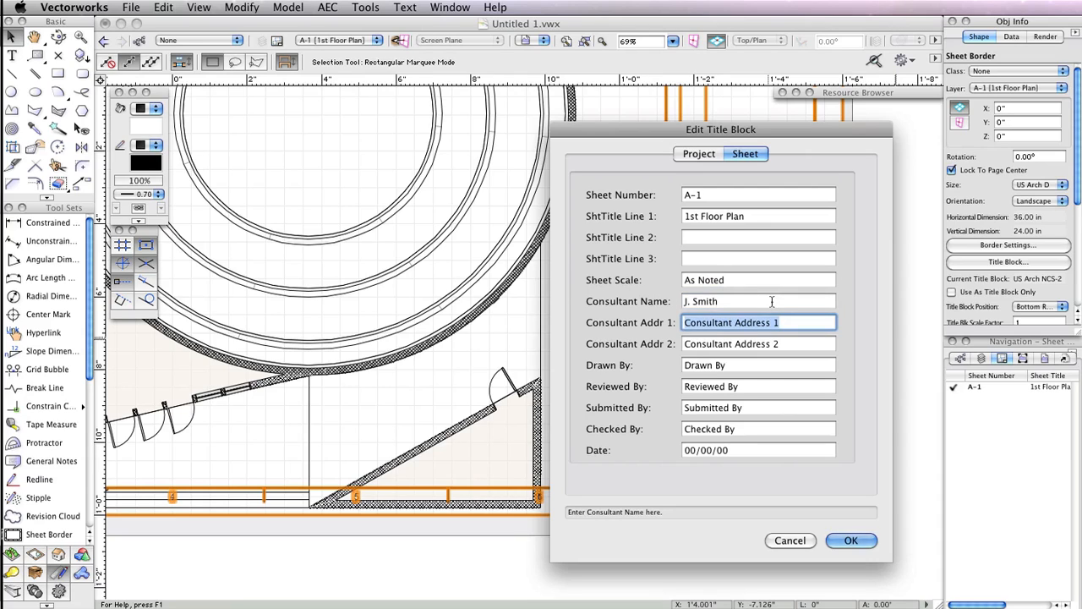
- Fill in the consultant's street address and city, state and ZIP in the two address lines
type("7150 Riverwood Dr")
key("Tab")
type("Colu")
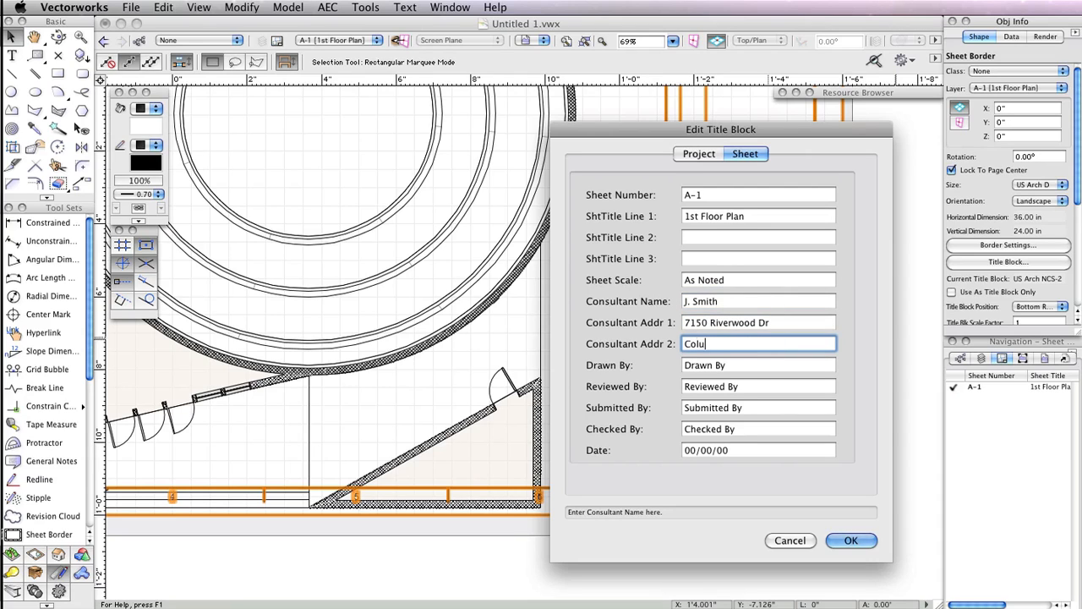
type("mbia, MD 21046")
- Enter the drafter's name in the Drawn By field
key("Tab")
key("BackSpace")
type("A")
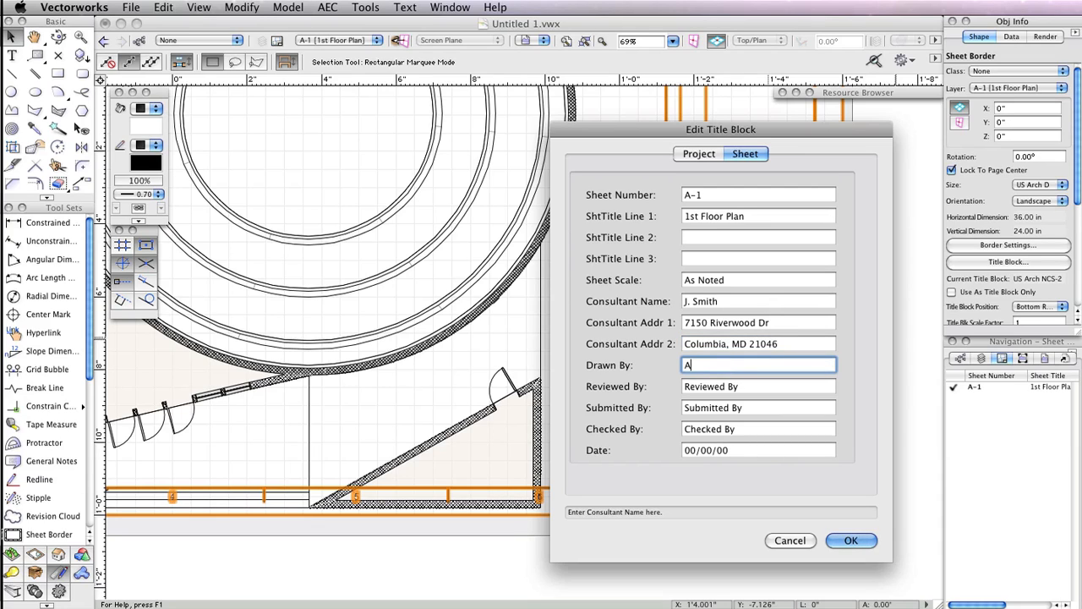
type(". Timmons")
- Clear the Reviewed By, Submitted By and Checked By fields
key("Tab")
key("BackSpace")
key("Tab")
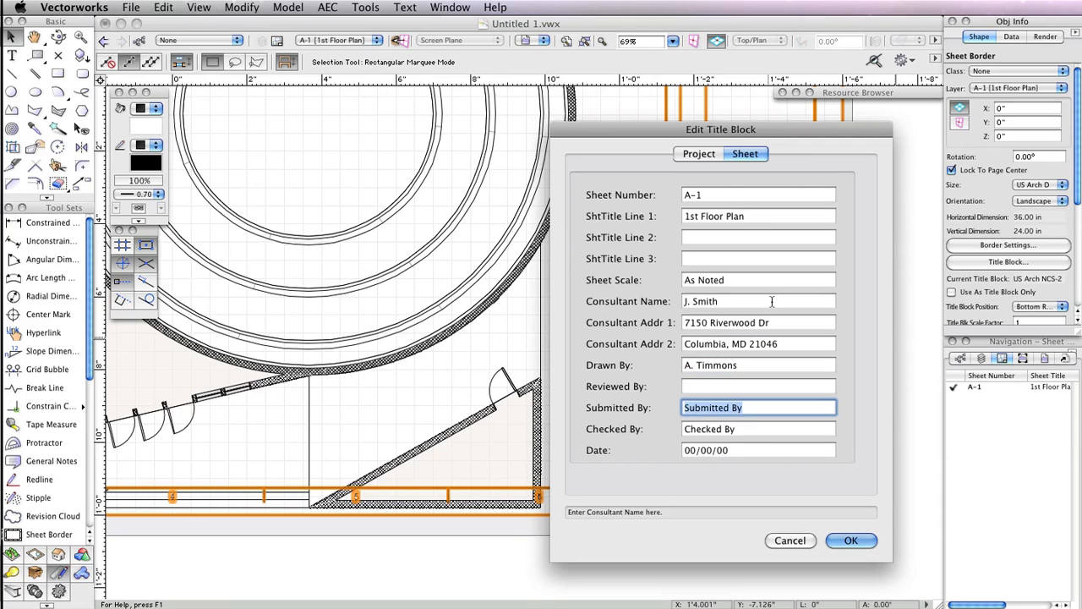
key("BackSpace")
key("Tab")
key("BackSpace")
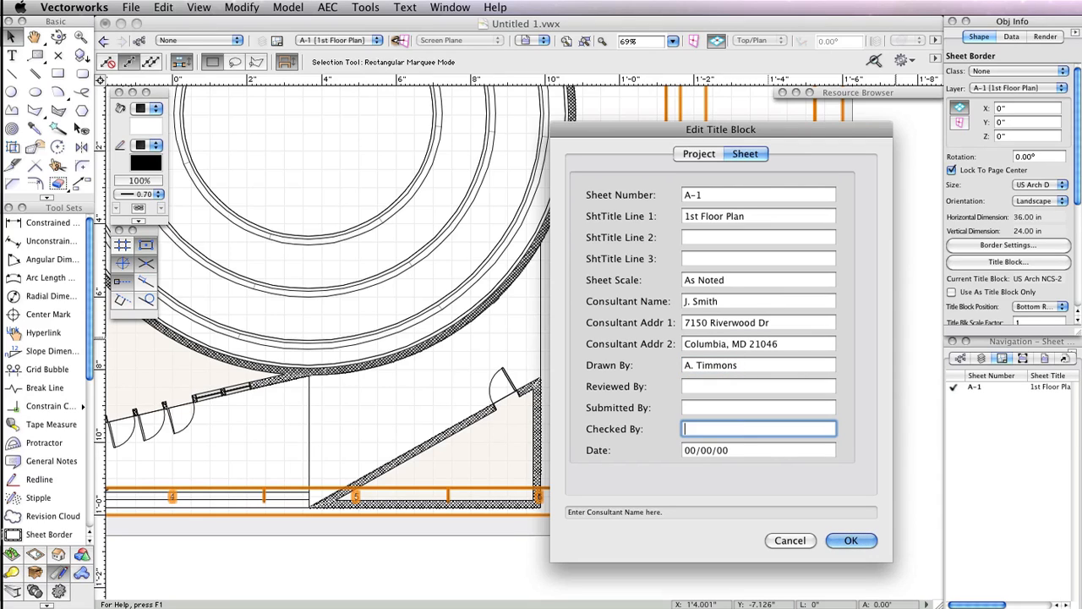
- Set the title block date to 09/18/2012 and apply the title block edits
key("Tab")
type("09/18")
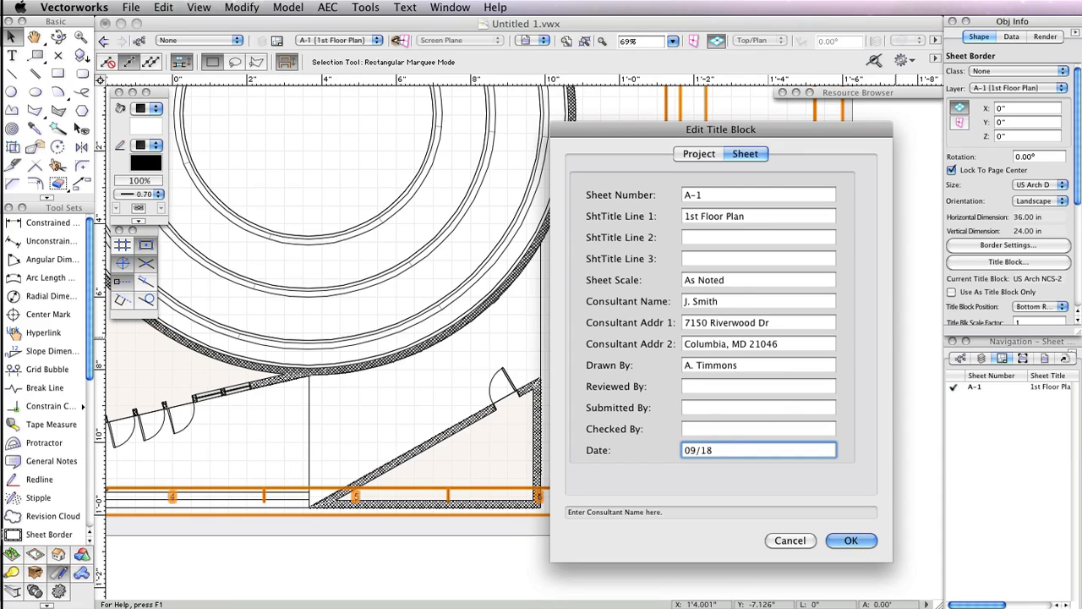
type("/2012")
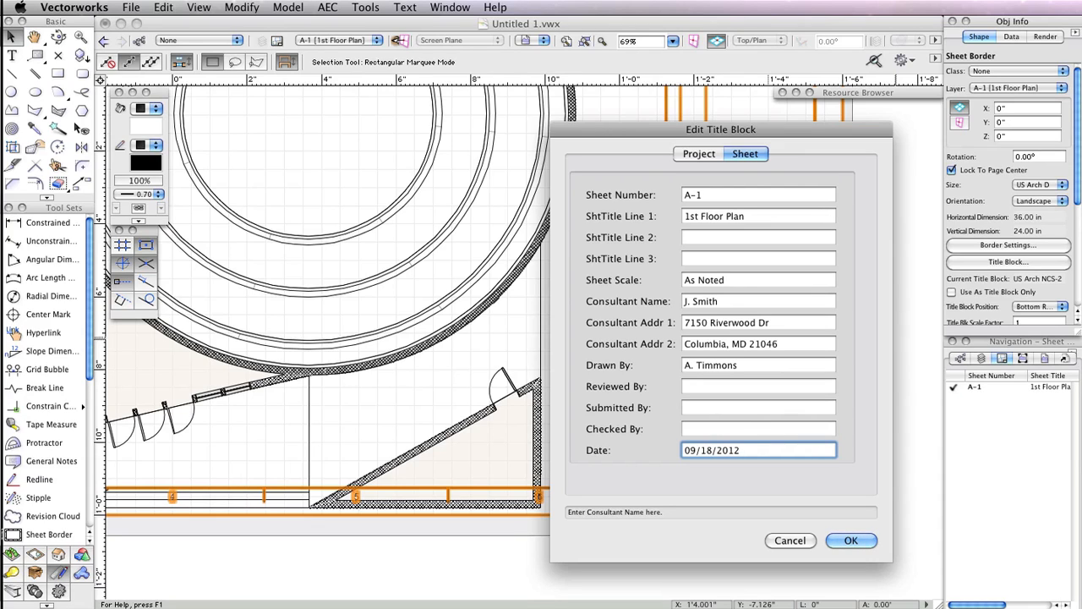
left_click(697, 153)
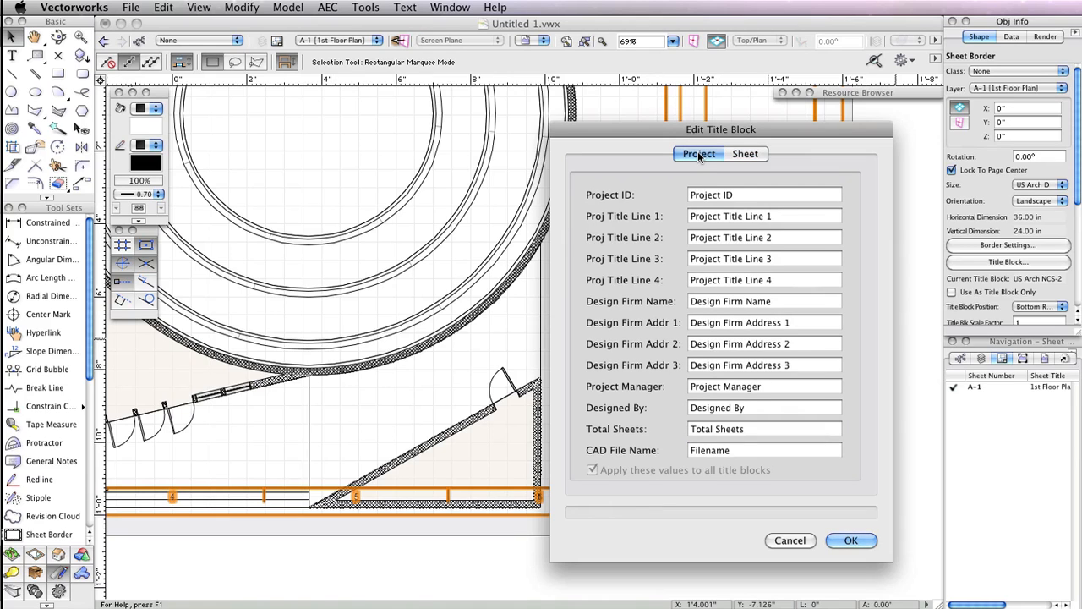
left_click(746, 154)
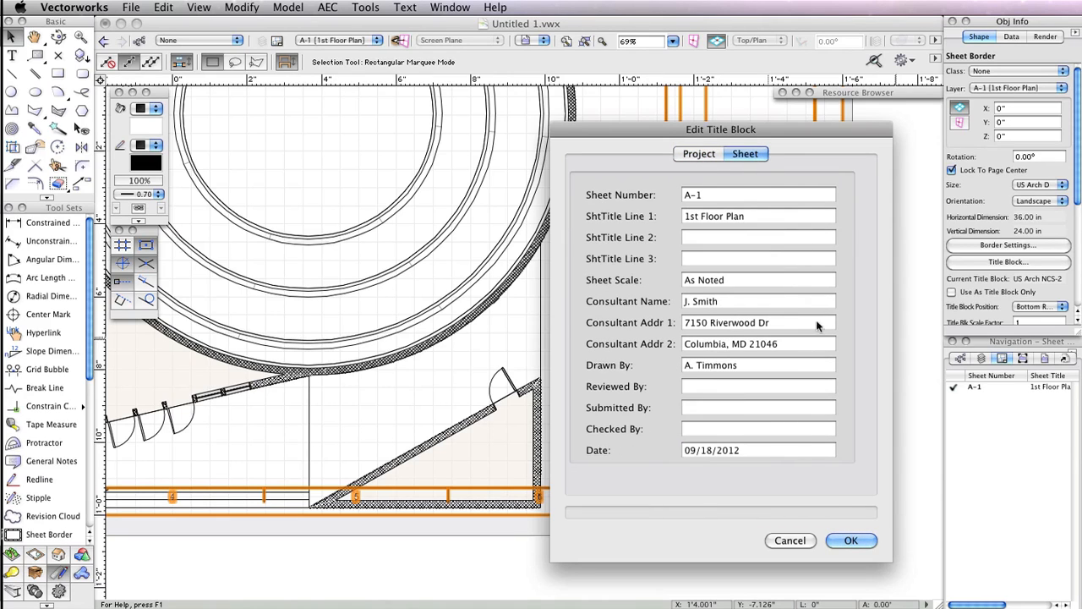
left_click(851, 541)
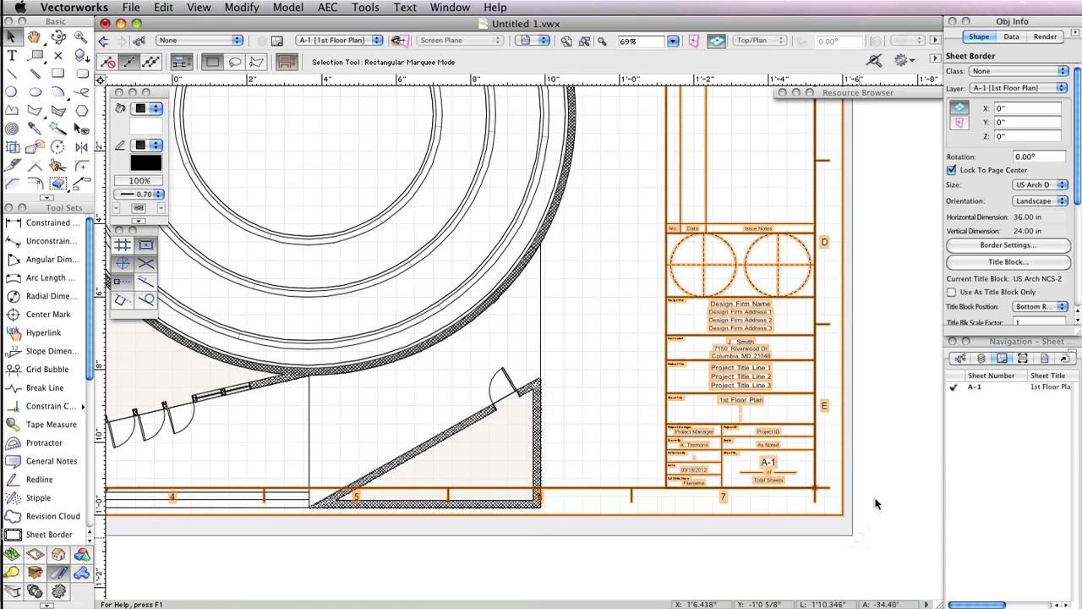
- Reposition the Floor Plan viewport on the sheet so it sits within the border beside the title block
scroll(866, 341, "up", 3)
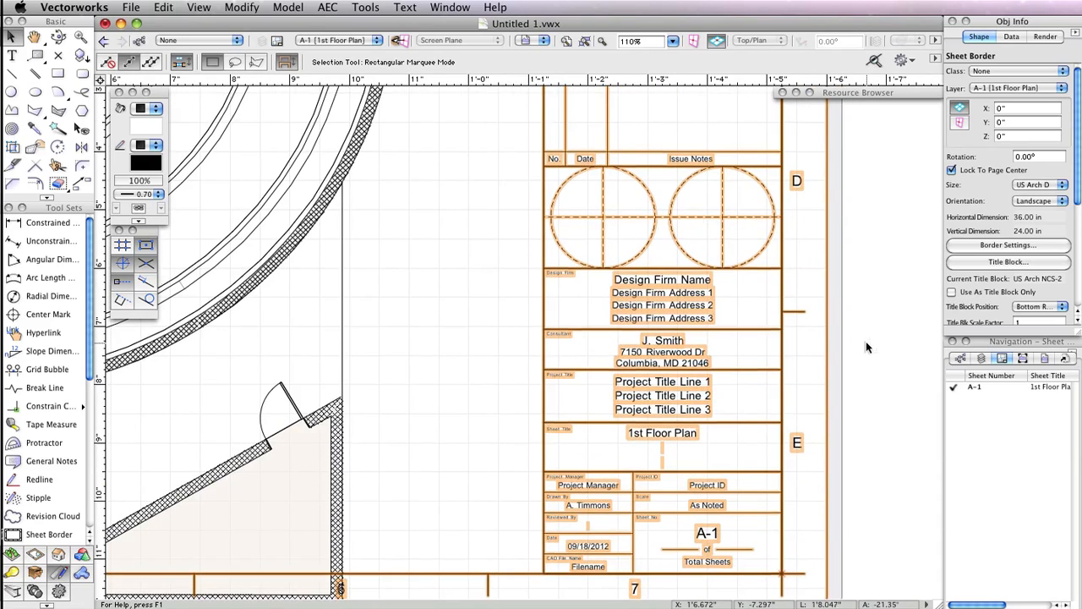
middle_click_drag(866, 341, 884, 306)
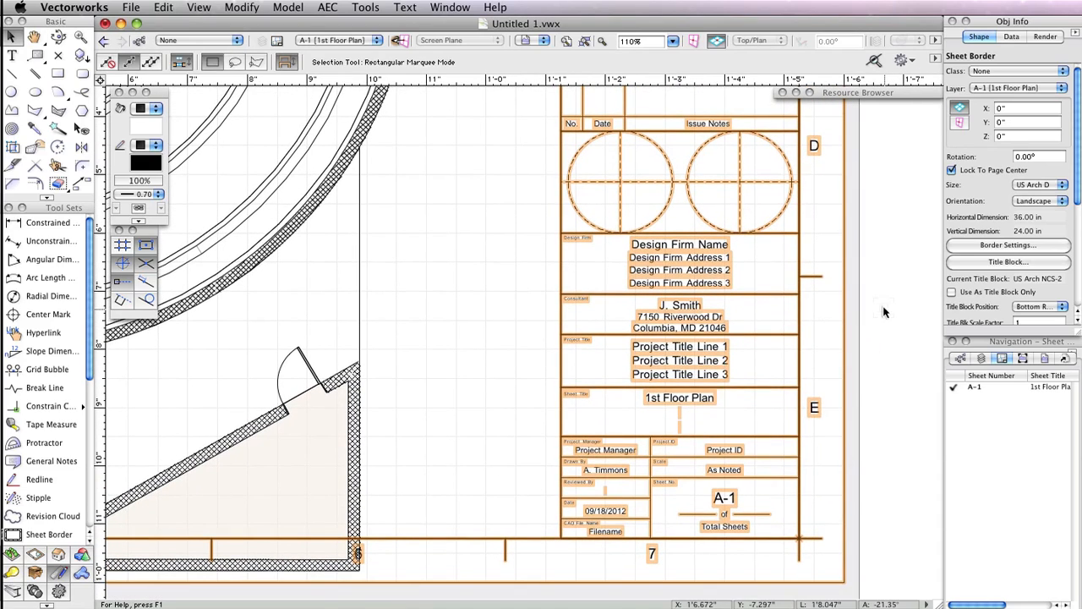
scroll(905, 332, "down", 5)
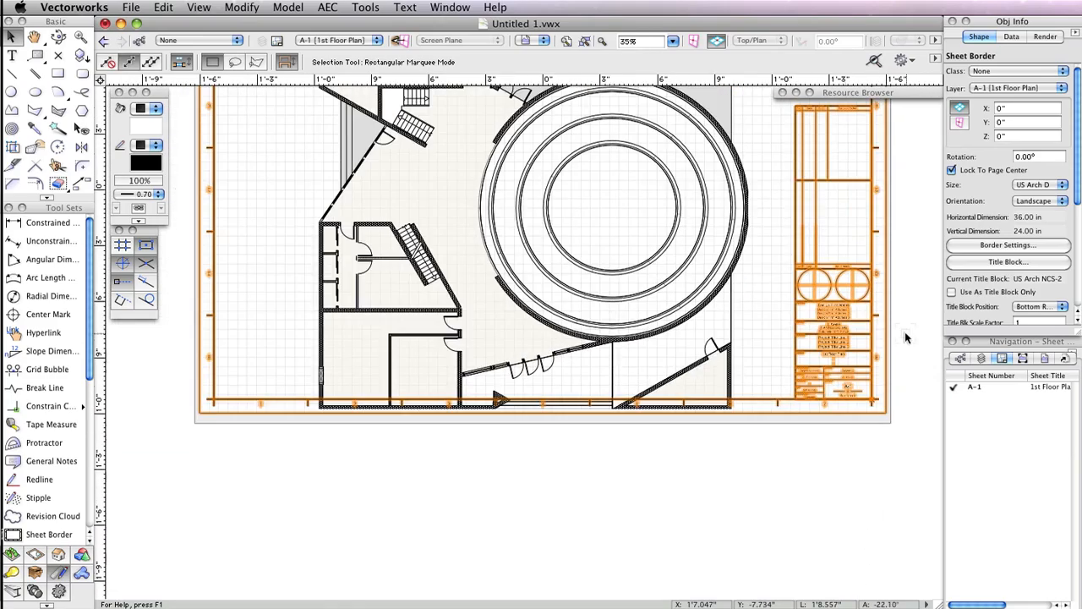
left_click(904, 338)
middle_click_drag(664, 471, 651, 568)
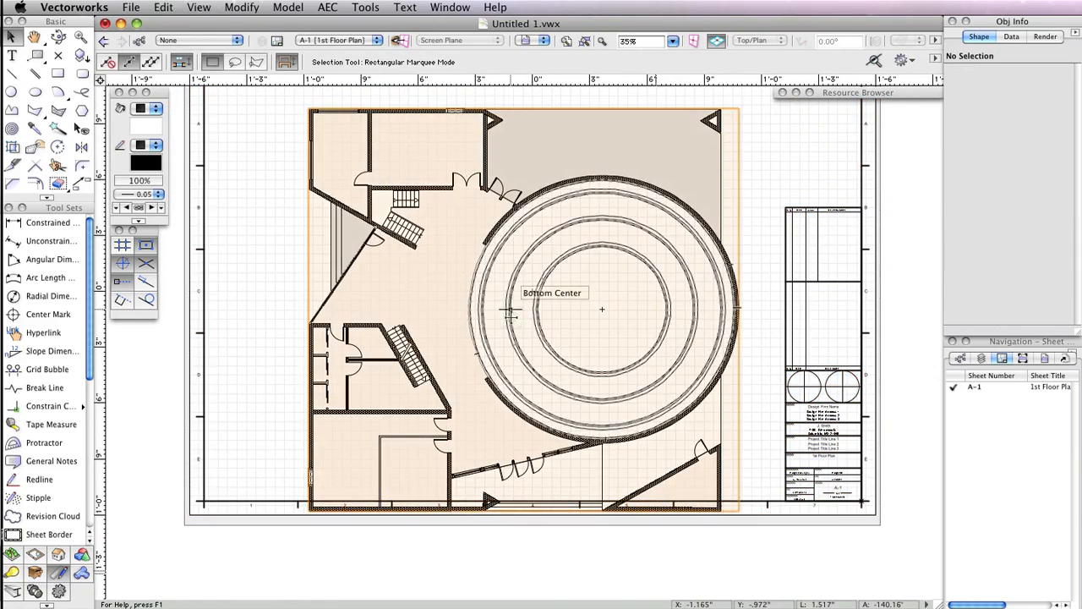
left_click_drag(510, 309, 510, 289)
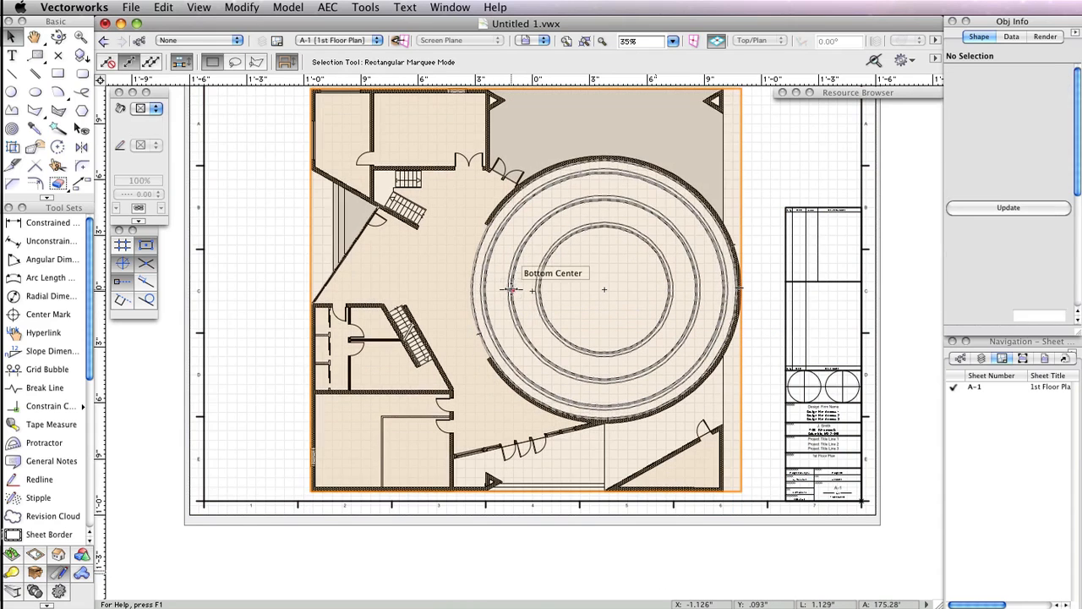
key("h")
left_click_drag(788, 172, 787, 209)
key("x")
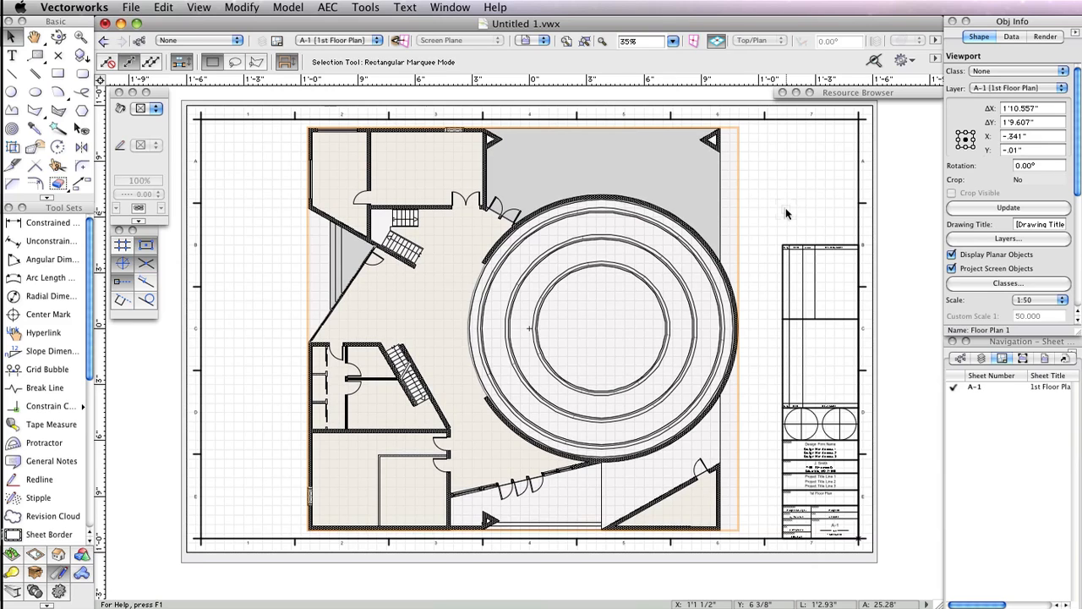
- Set the sheet border margins to 1 in left and 0.5 in right, top and bottom, and hide the border grids
left_click(857, 204)
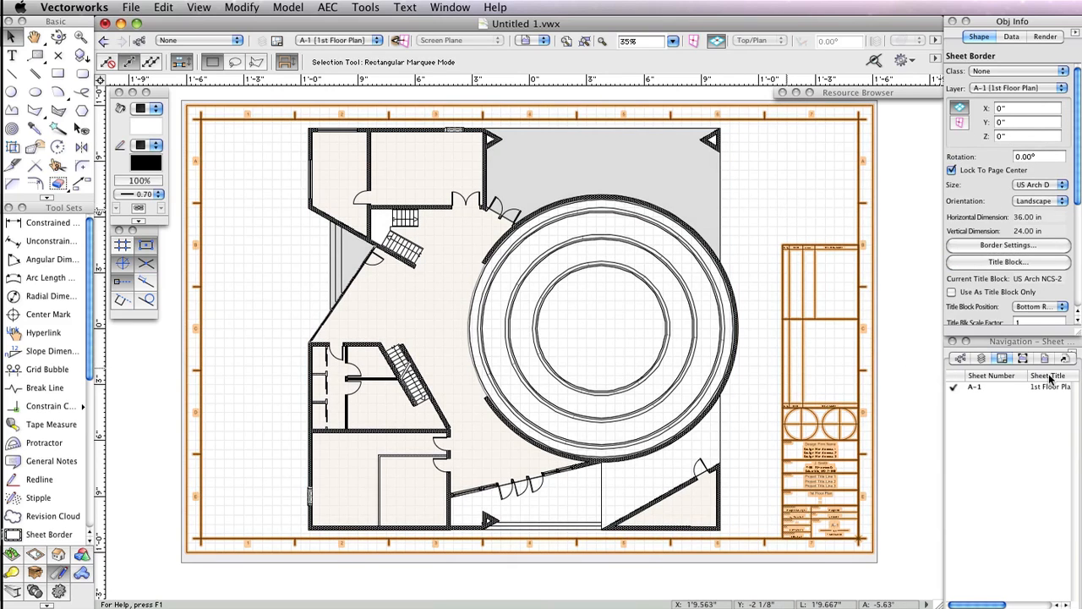
left_click(1035, 246)
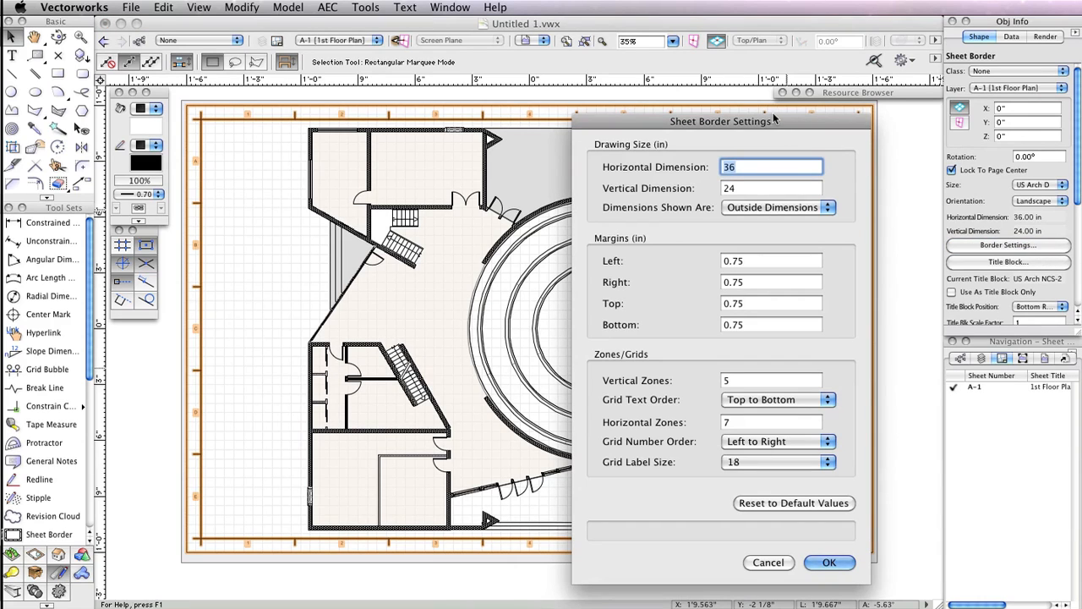
left_click_drag(777, 116, 660, 90)
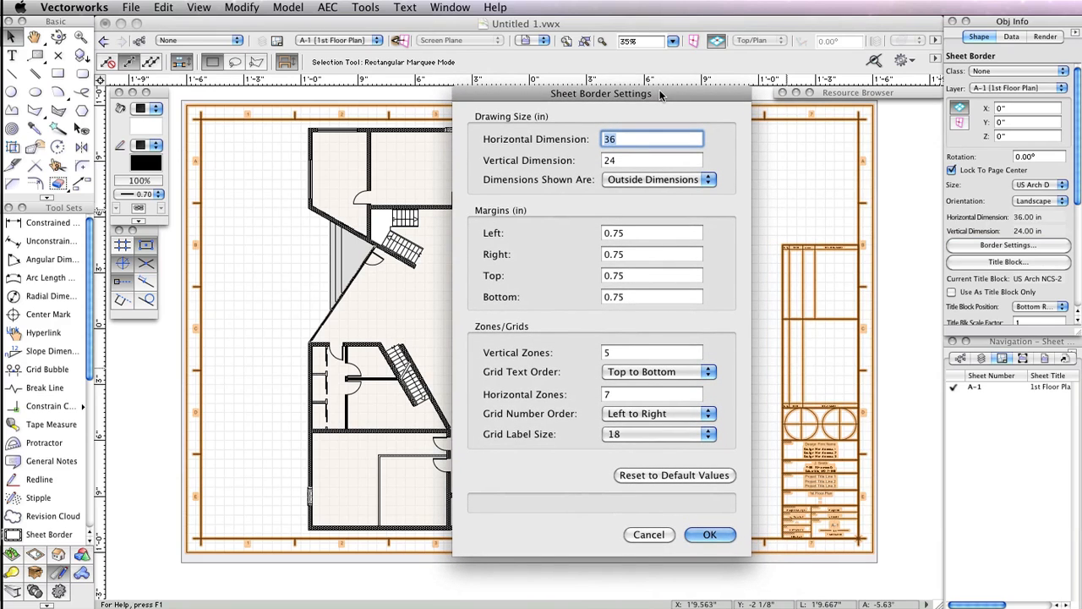
left_click(650, 233)
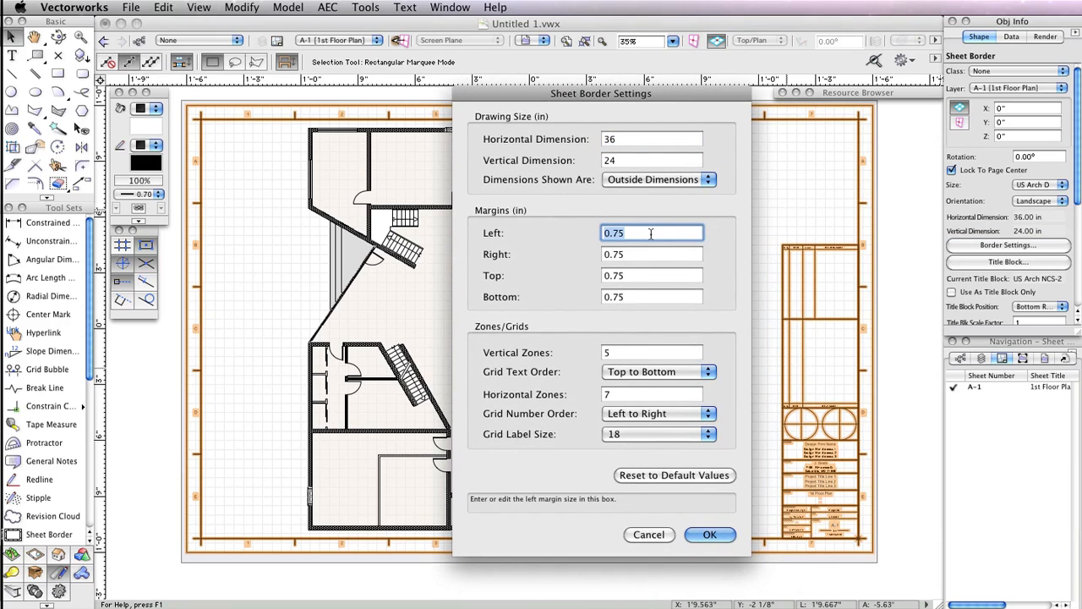
type("1")
key("Tab")
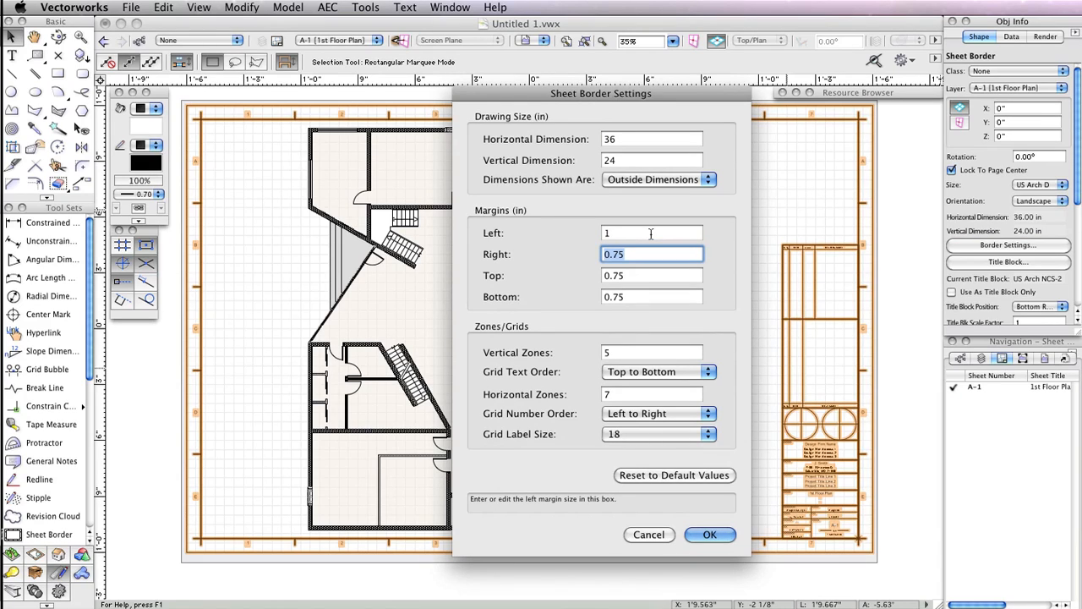
type(".5")
key("Tab")
type(".")
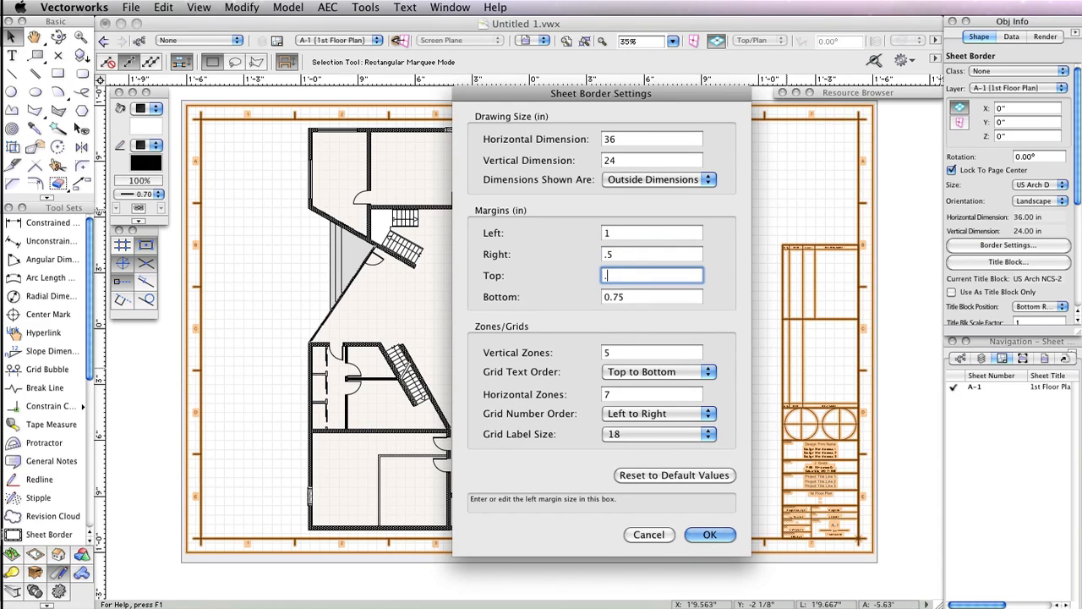
type("5")
key("Tab")
type(".5")
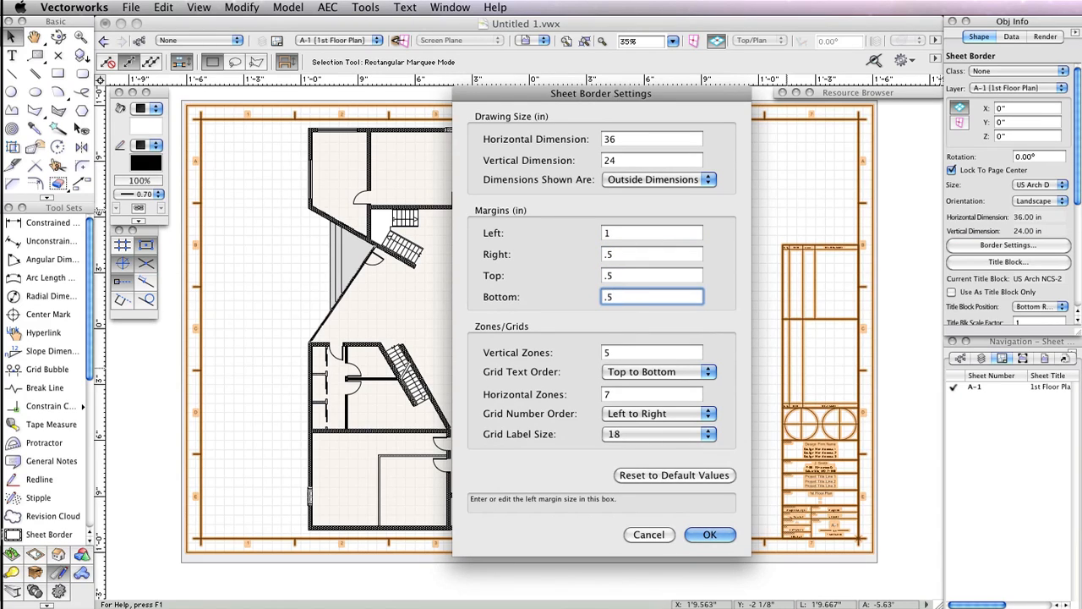
left_click(710, 534)
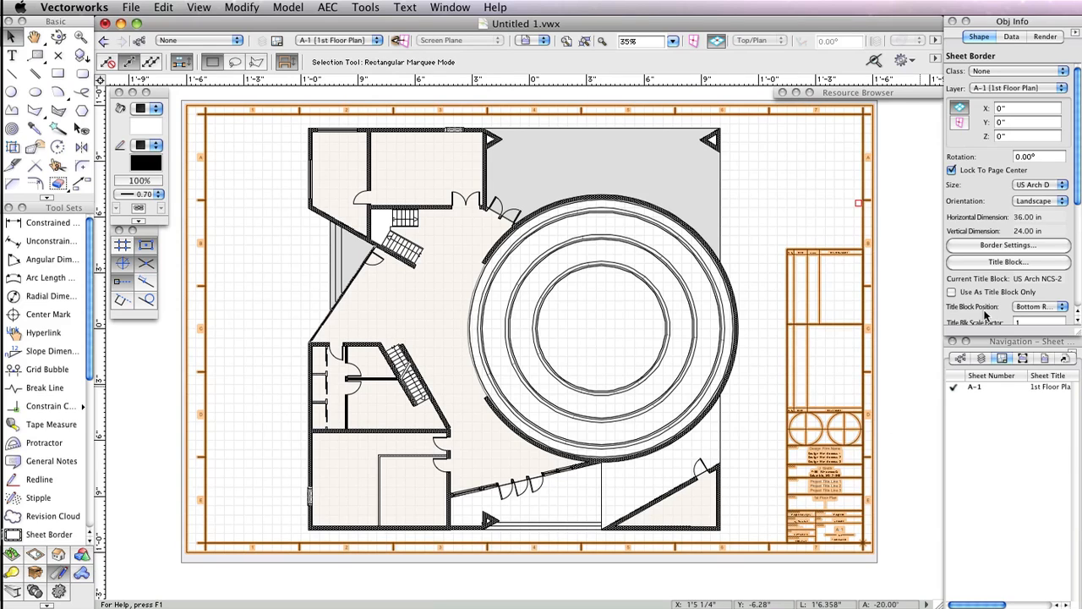
left_click_drag(1076, 175, 1072, 236)
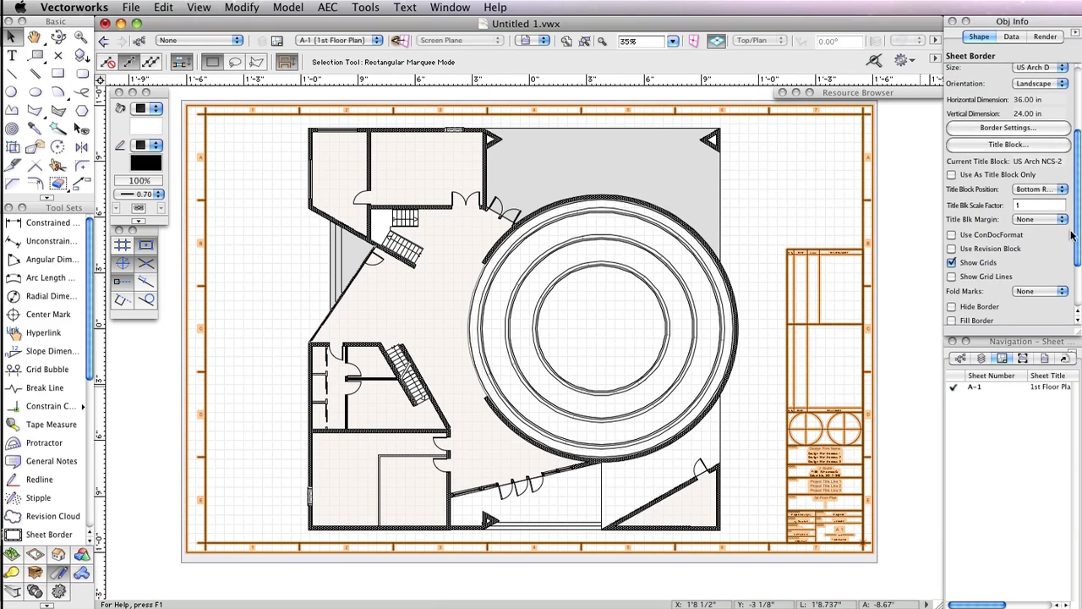
left_click(952, 263)
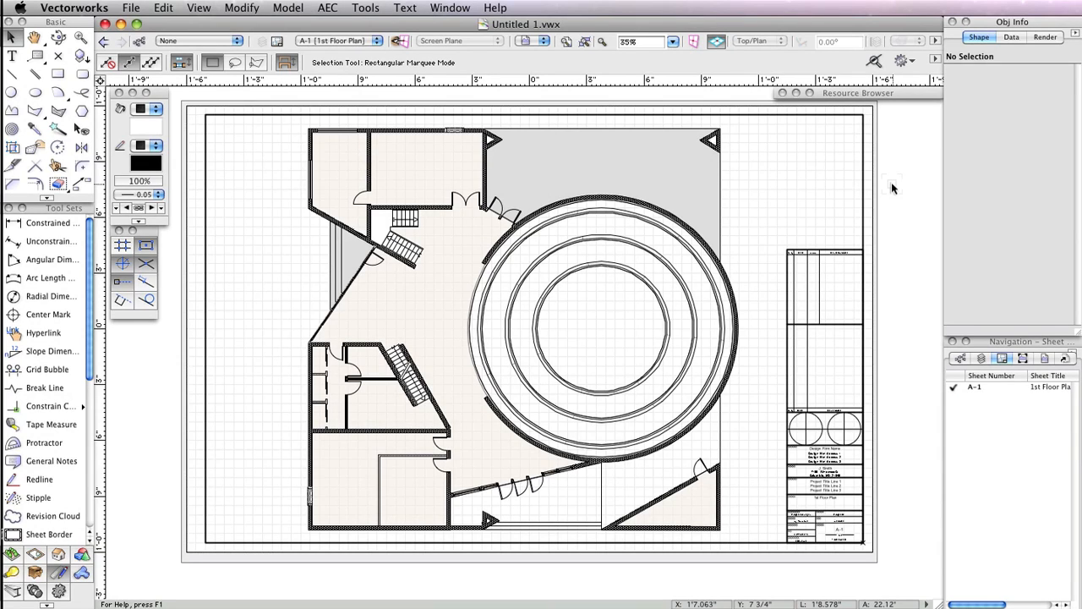
- Enter the Floor Plan viewport's annotations and place a horizontal drawing label below the plan with default properties
left_click(720, 217)
double_click(721, 217)
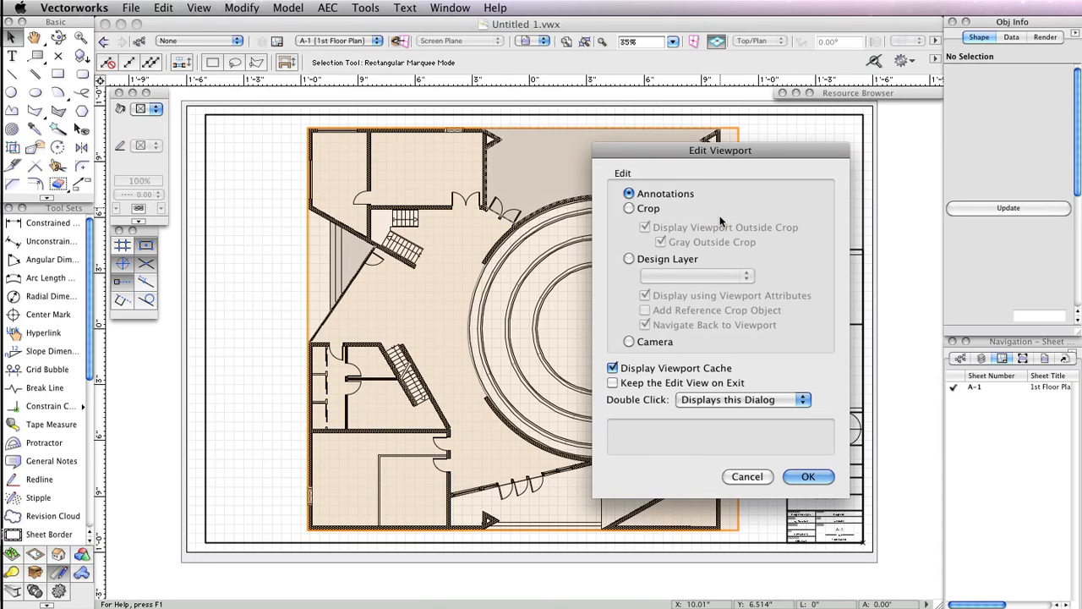
left_click(809, 476)
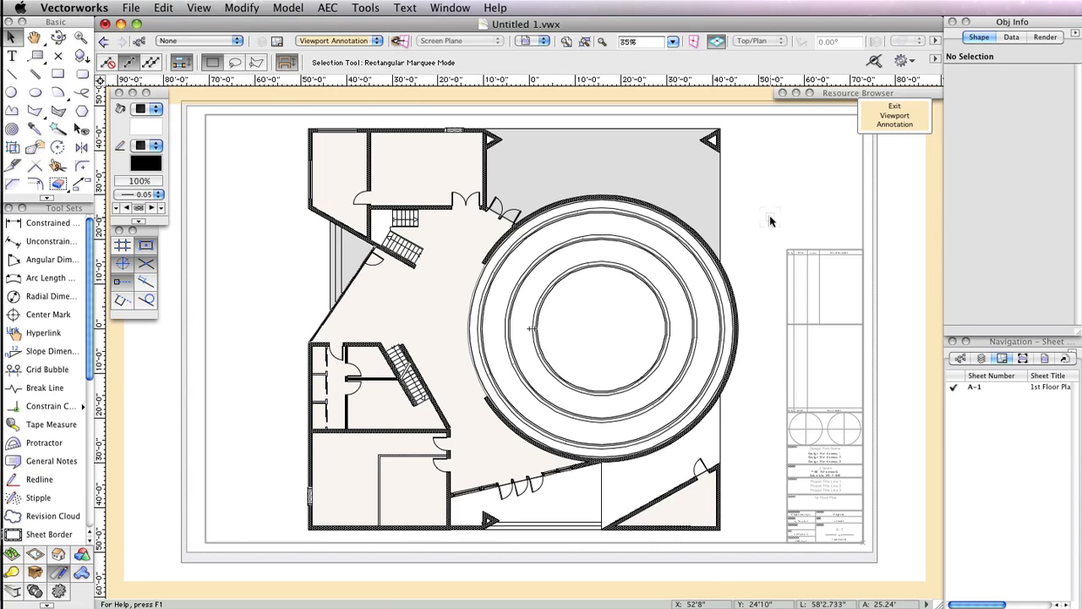
scroll(93, 342, "down", 2)
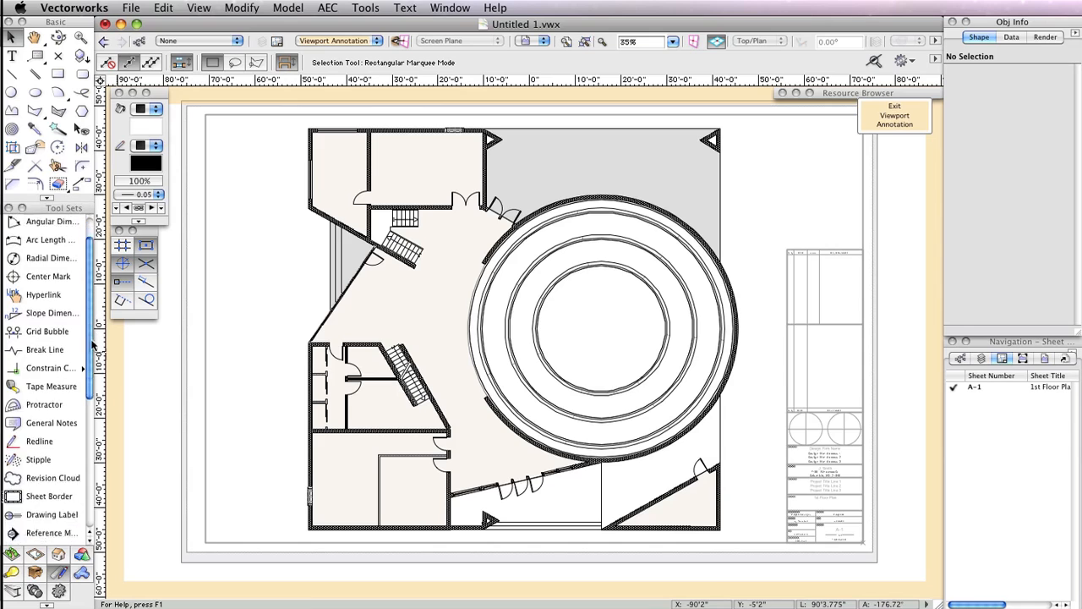
scroll(93, 342, "down", 2)
left_click(50, 484)
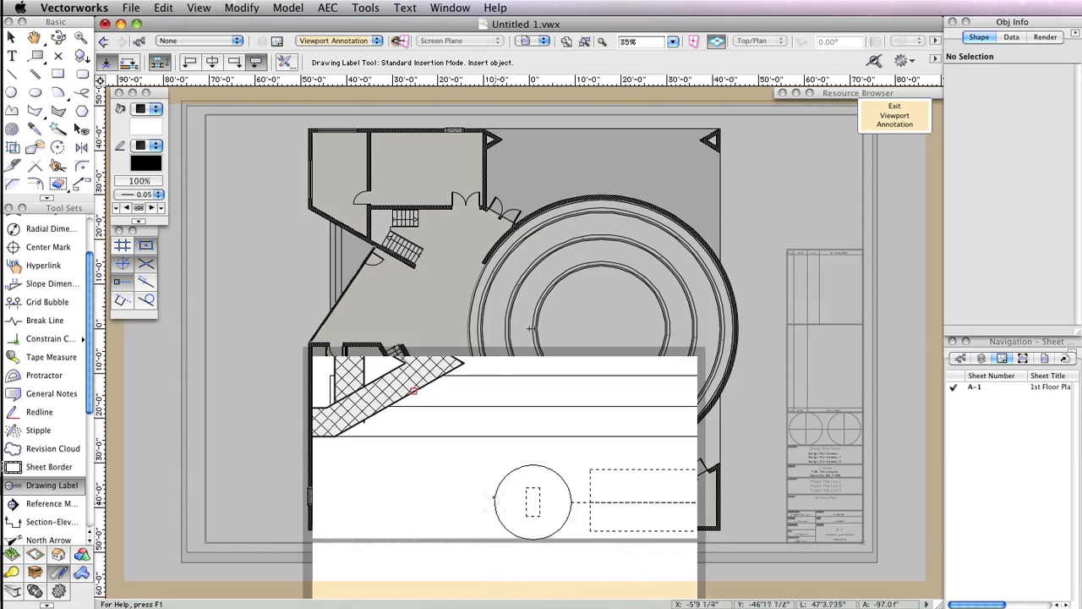
left_click(506, 533)
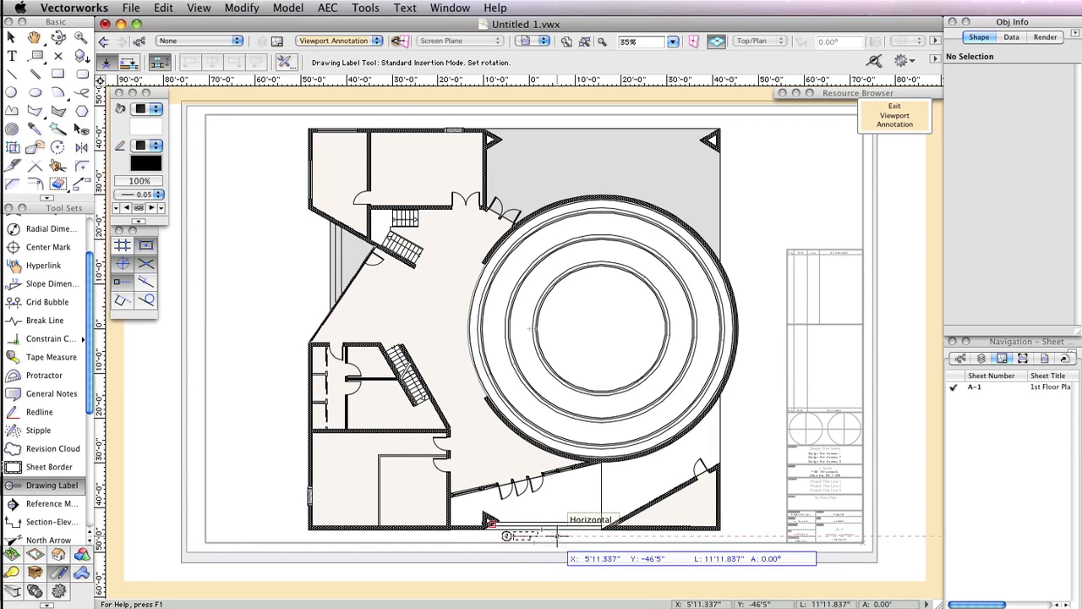
left_click(557, 535)
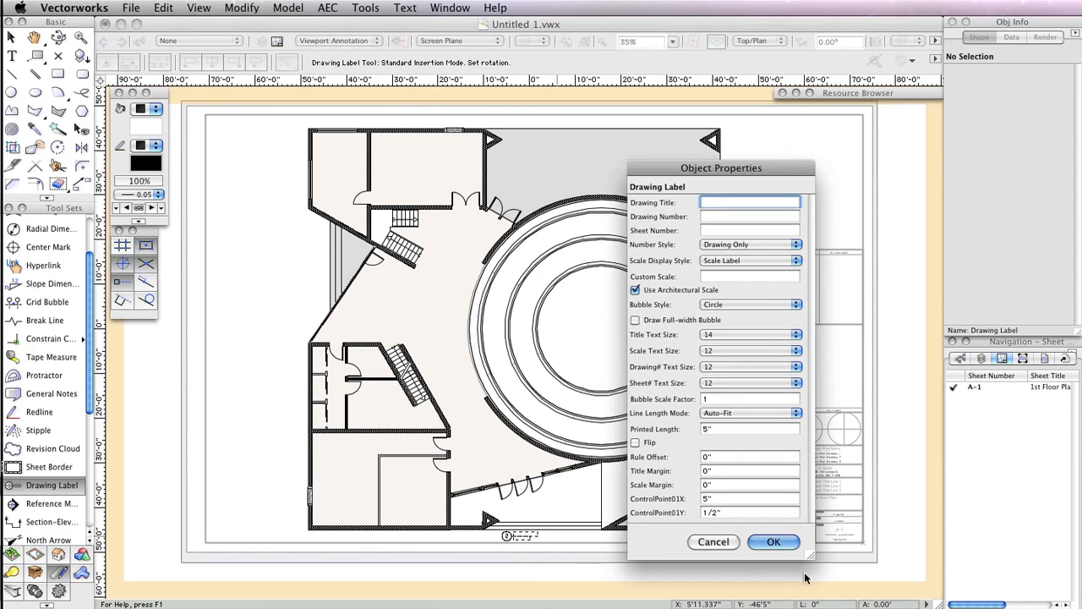
left_click(773, 541)
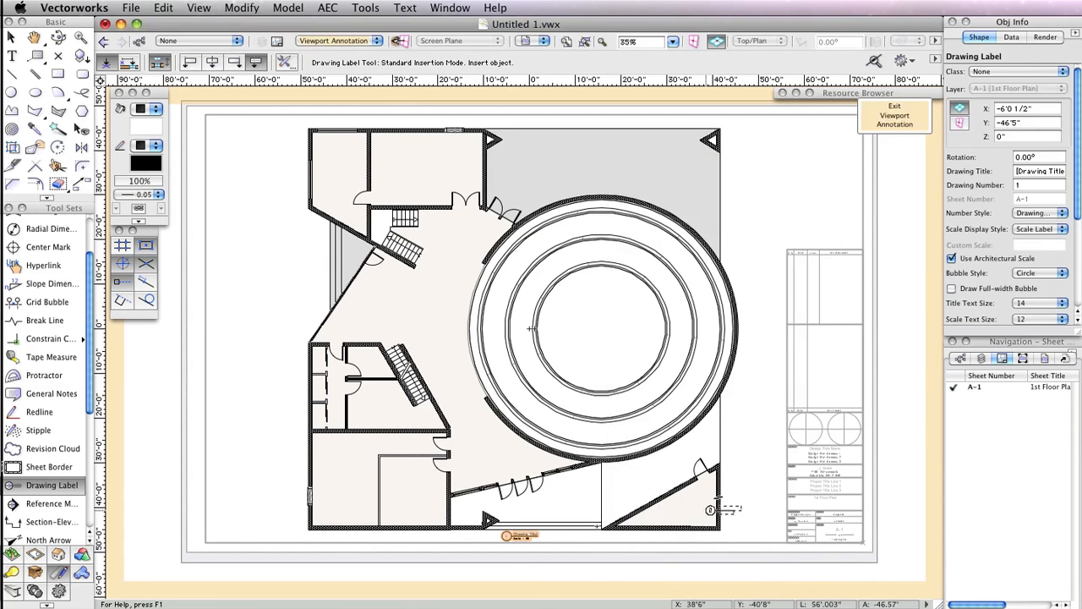
- Set the drawing label's title to 1st Floor Plan and exit the viewport annotations
scroll(536, 502, "up", 5)
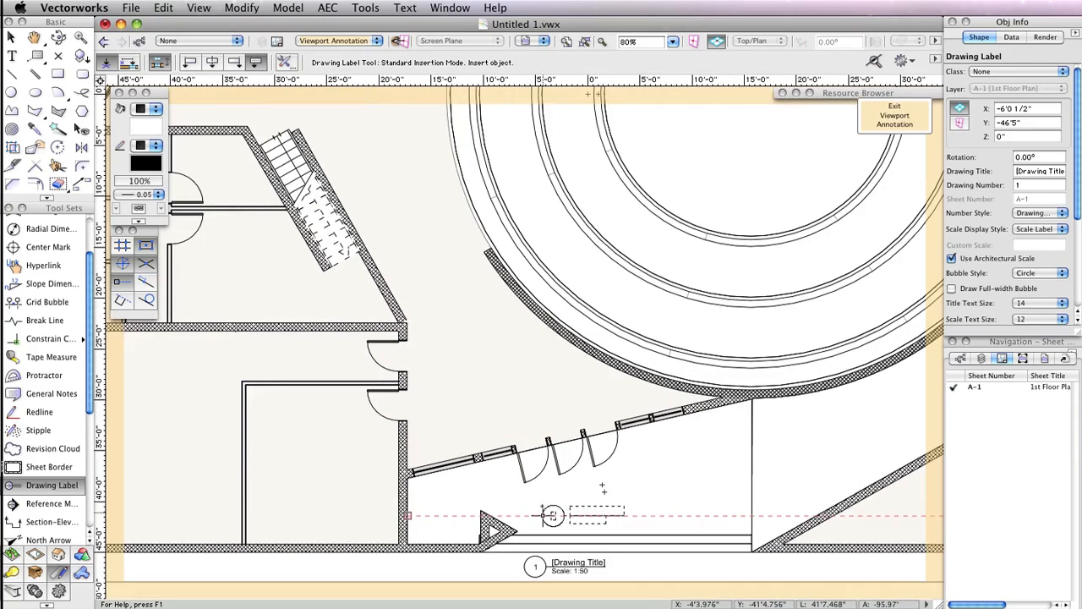
middle_click_drag(542, 503, 548, 338)
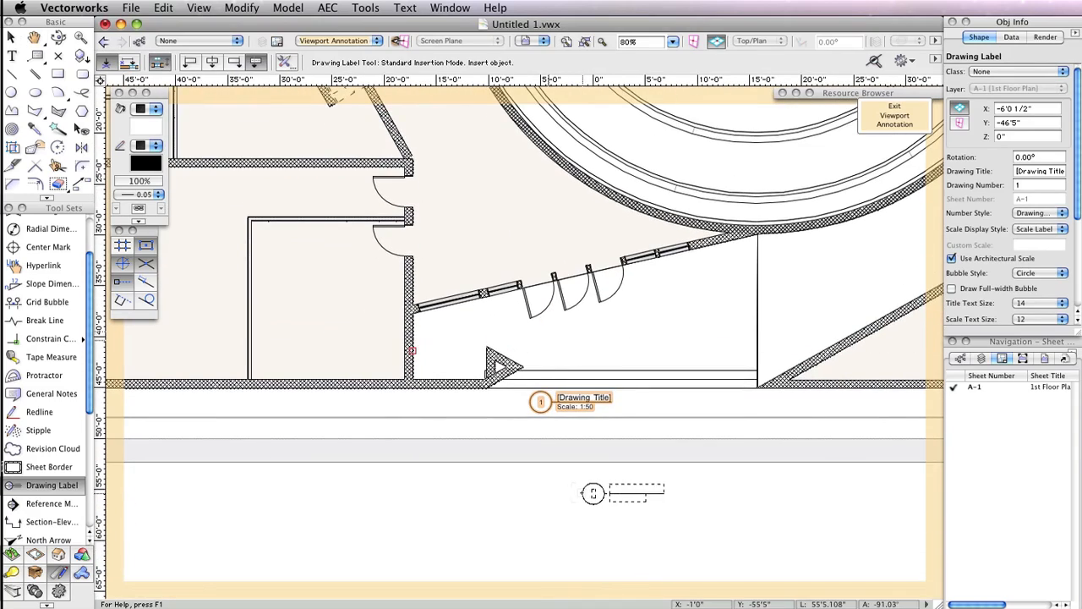
key("x")
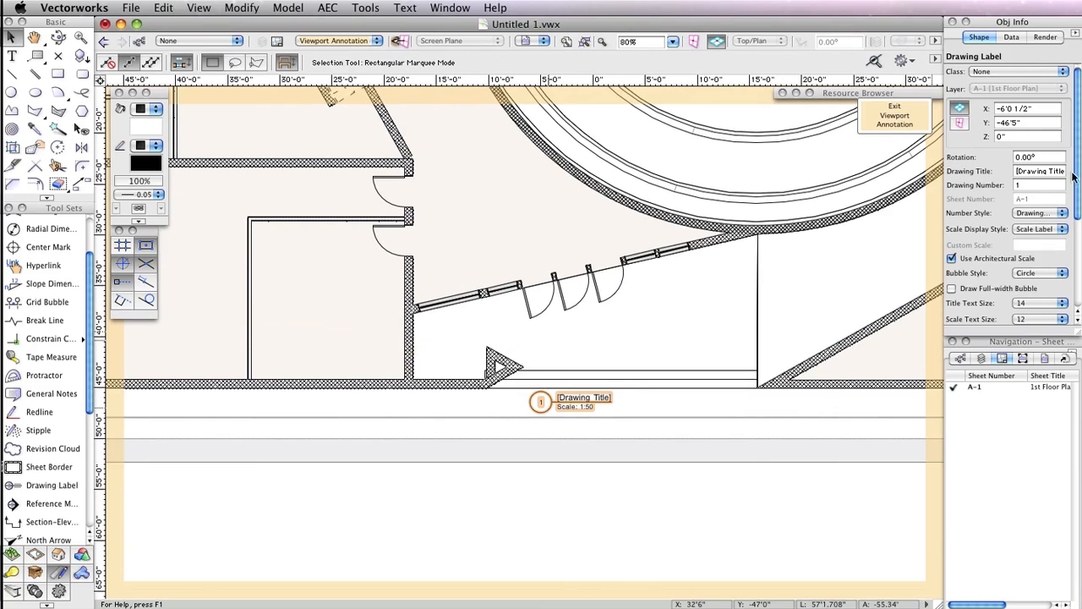
left_click(1044, 168)
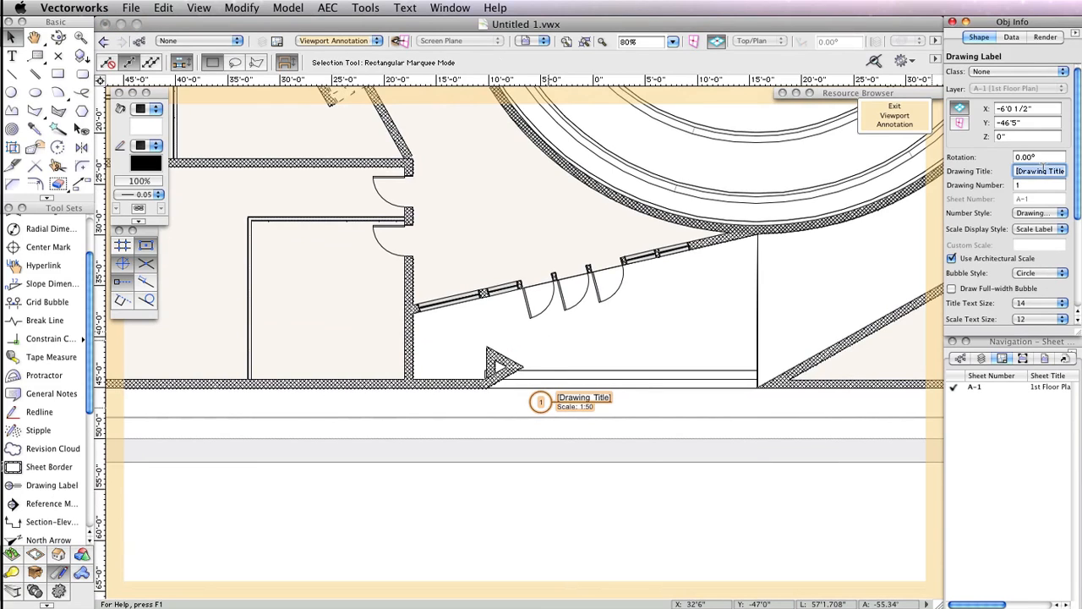
type("1st Floor Plan")
left_click(1037, 185)
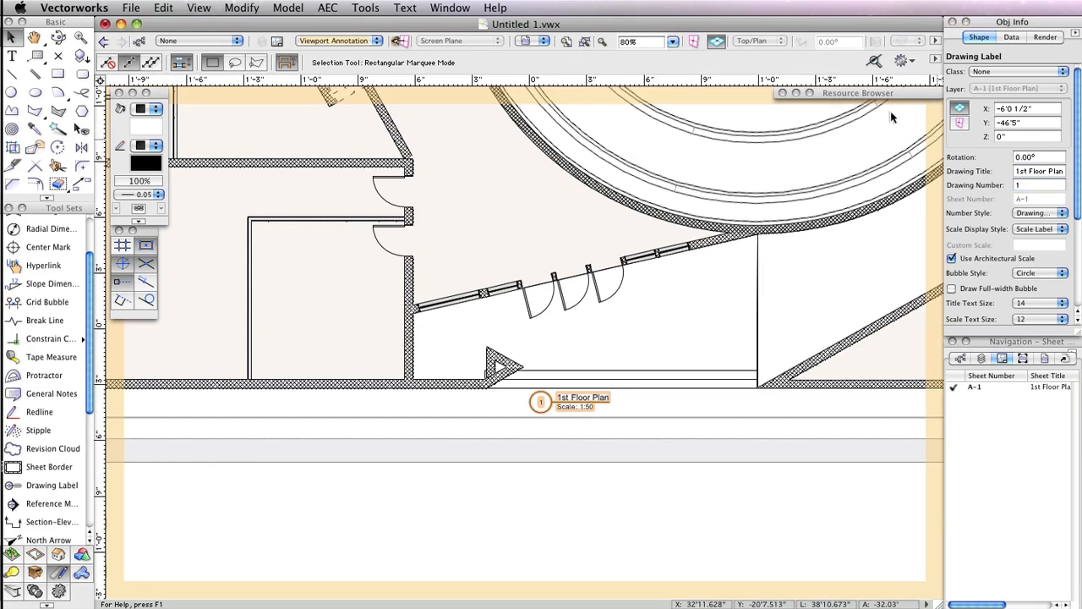
left_click(892, 114)
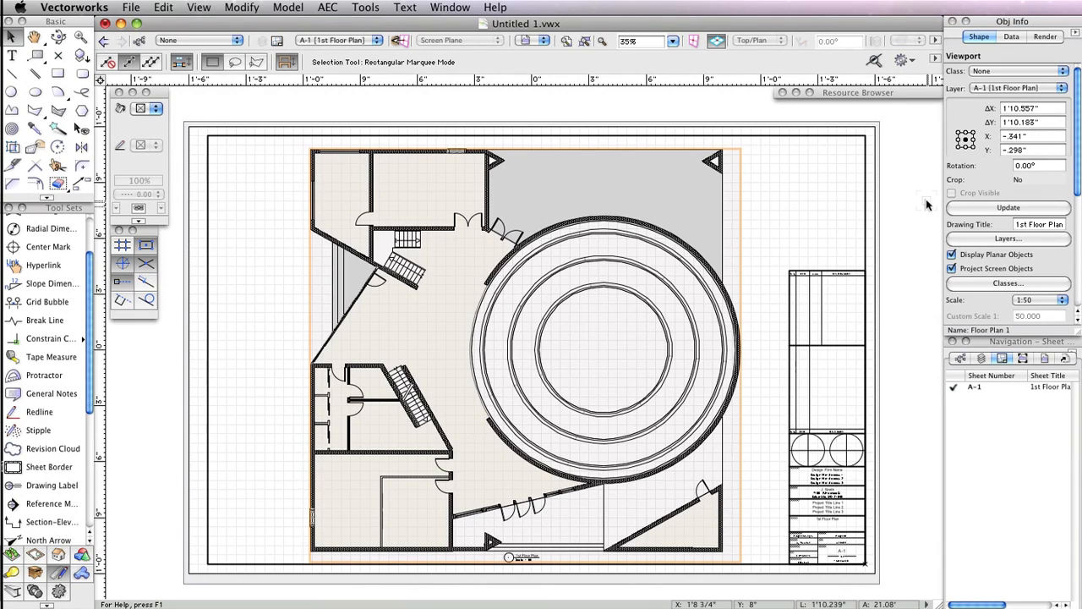
- Duplicate sheet layer A-1 and retitle the new A-2 sheet as 2nd Floor Plan
right_click(973, 386)
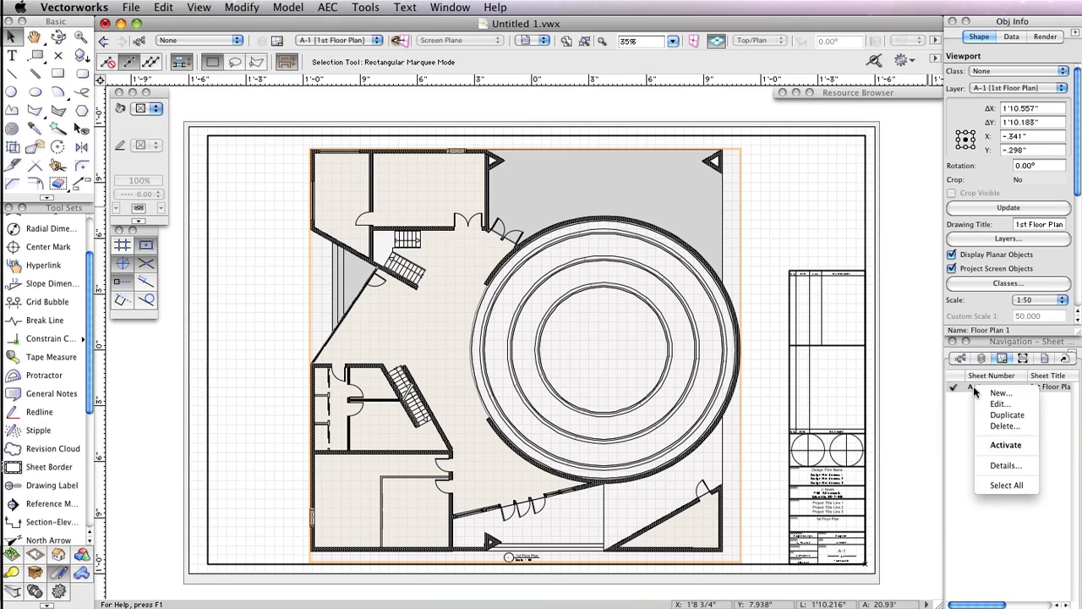
left_click(1011, 415)
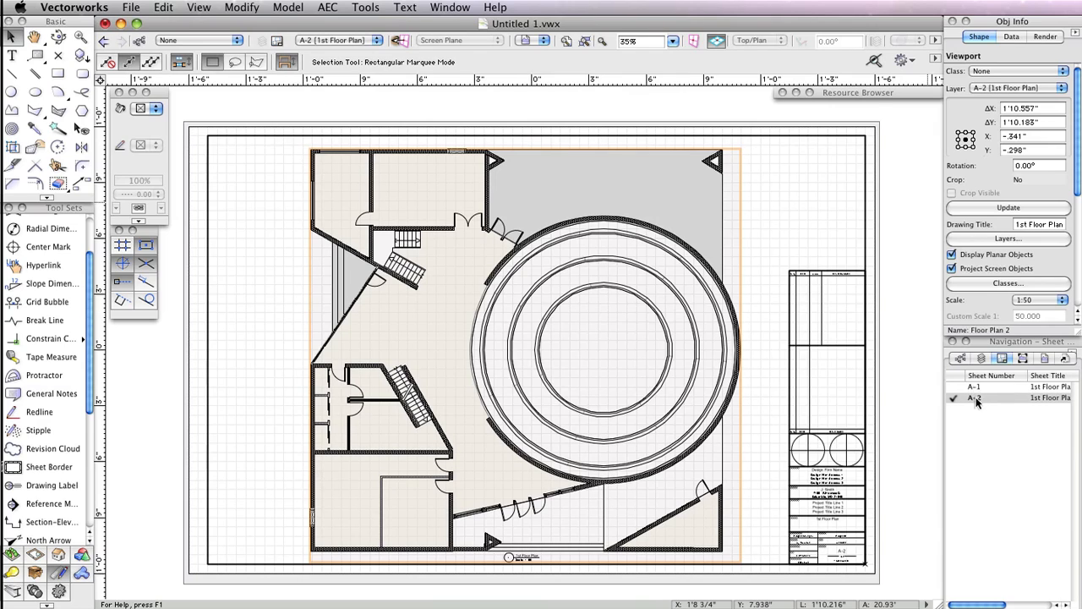
right_click(975, 400)
left_click(996, 415)
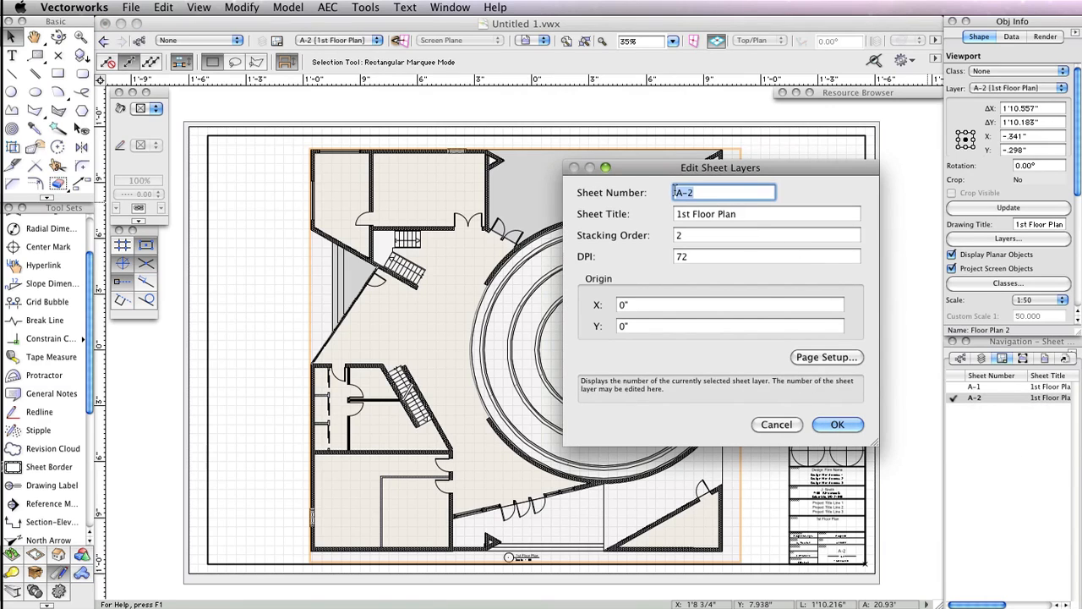
double_click(685, 214)
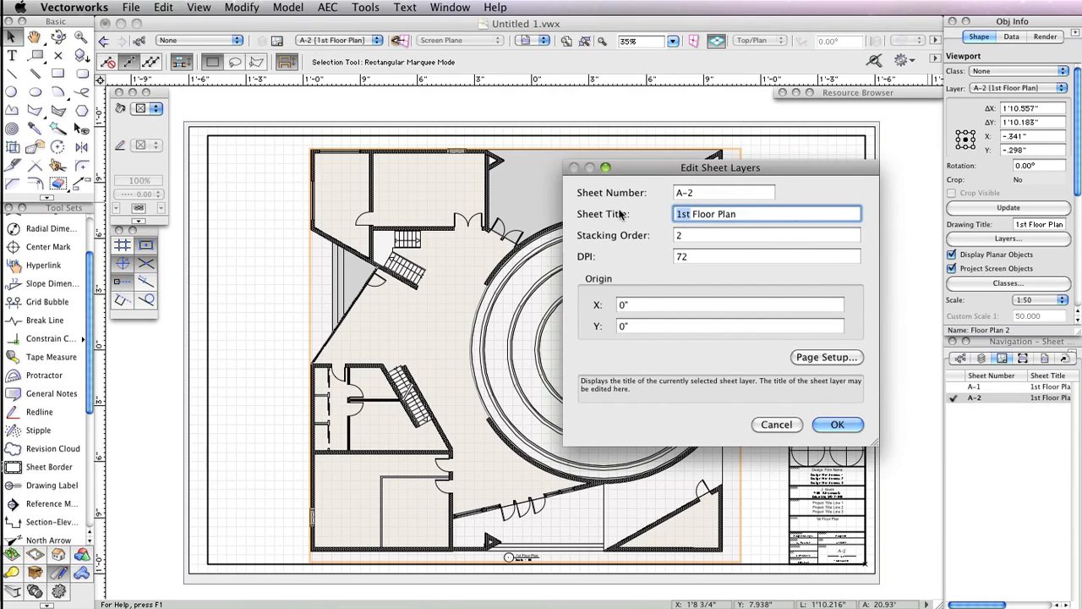
type("2nd")
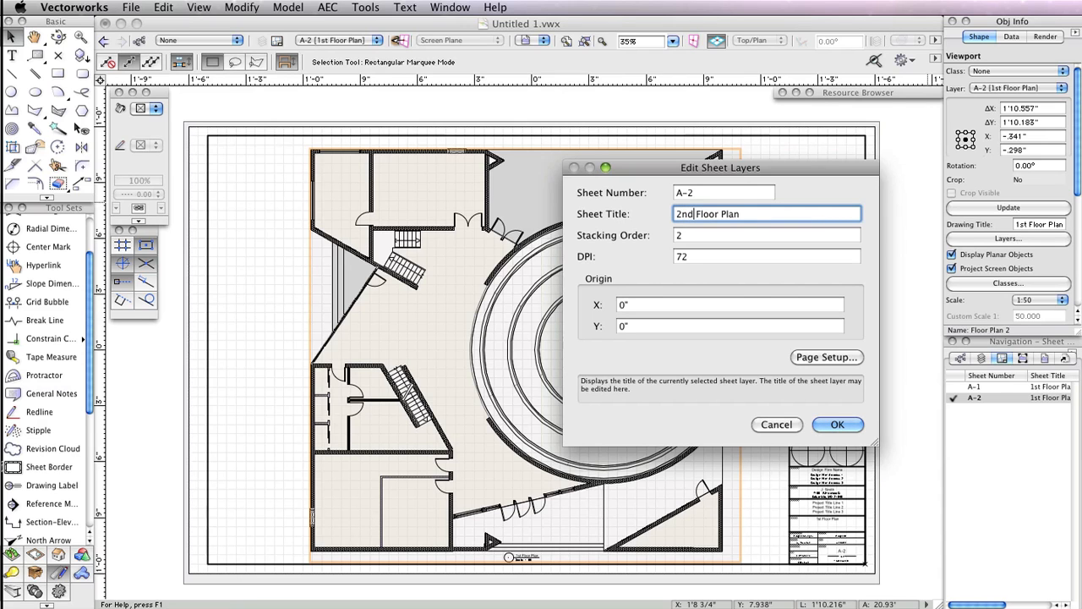
key("Return")
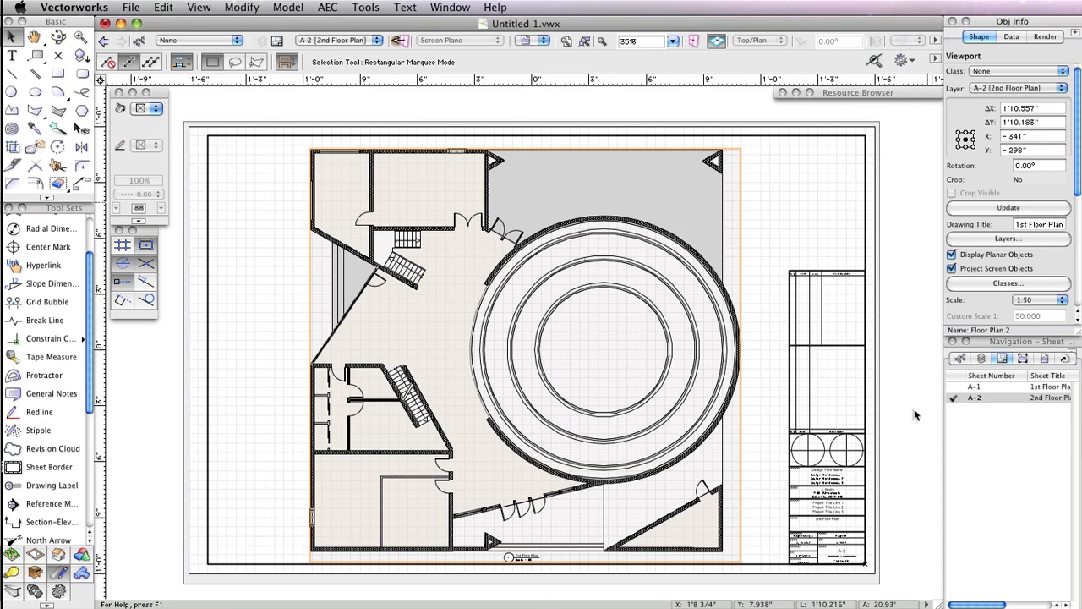
- Enter the A-2 viewport's annotations, set the drawing label's title to 2nd Floor Plan, and exit the annotations
scroll(874, 515, "up", 2)
scroll(873, 516, "up", 2)
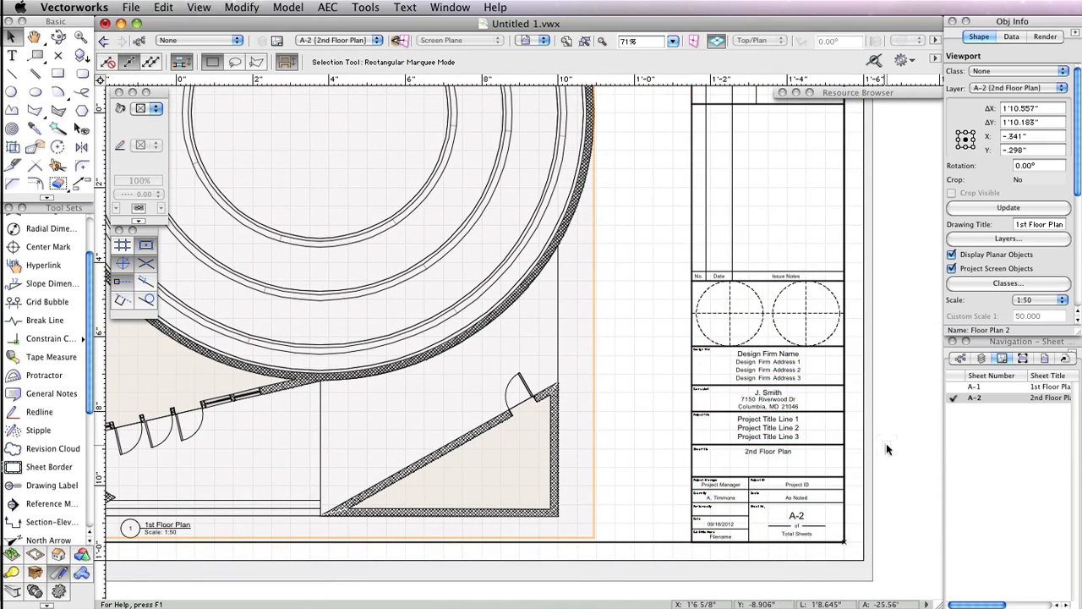
scroll(887, 449, "down", 2)
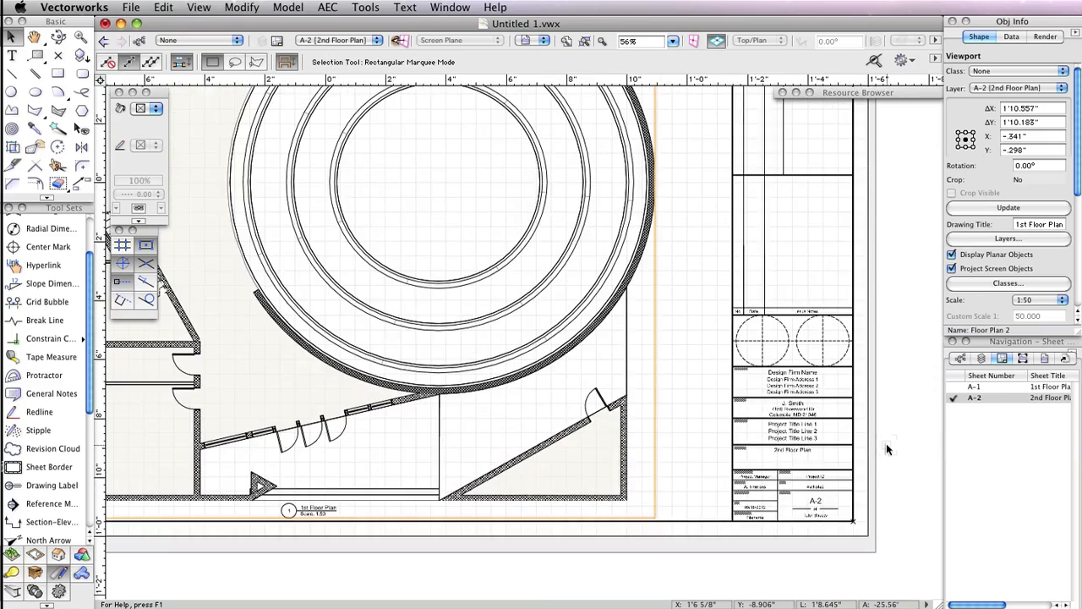
scroll(367, 518, "up", 3)
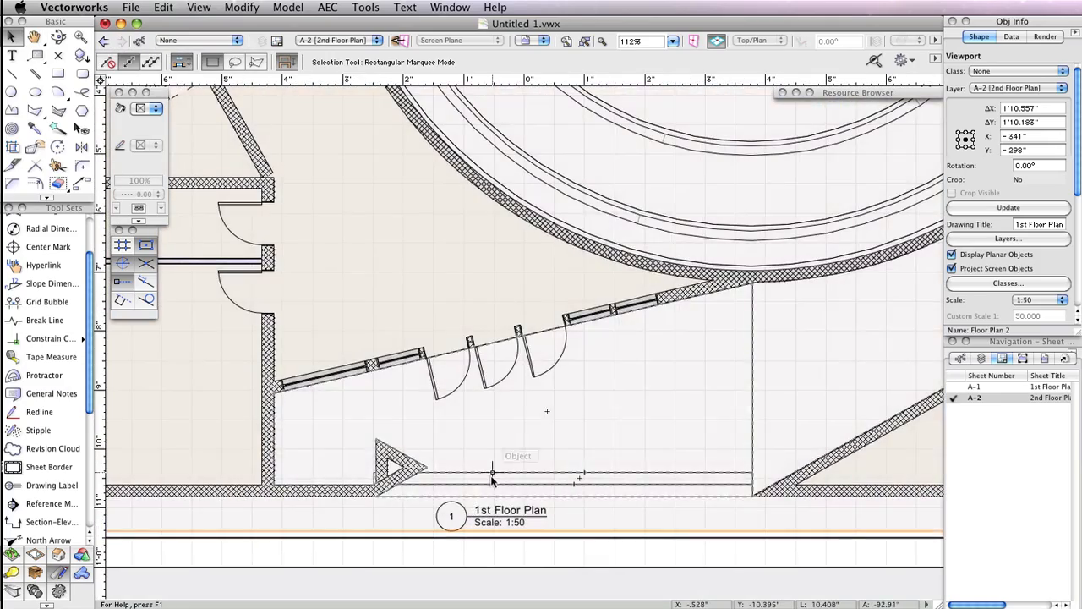
double_click(493, 480)
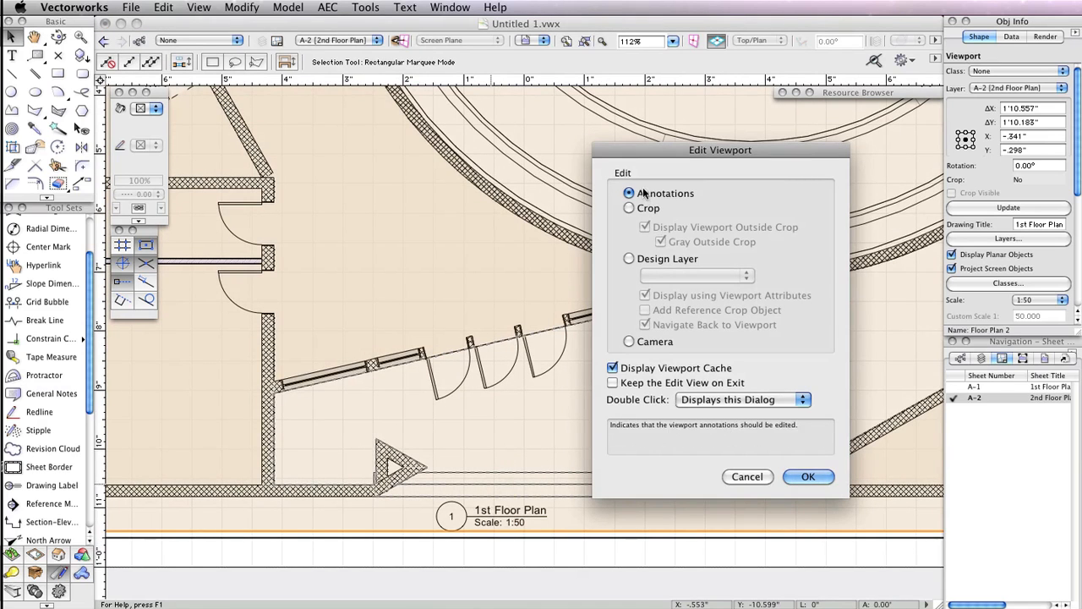
left_click(813, 477)
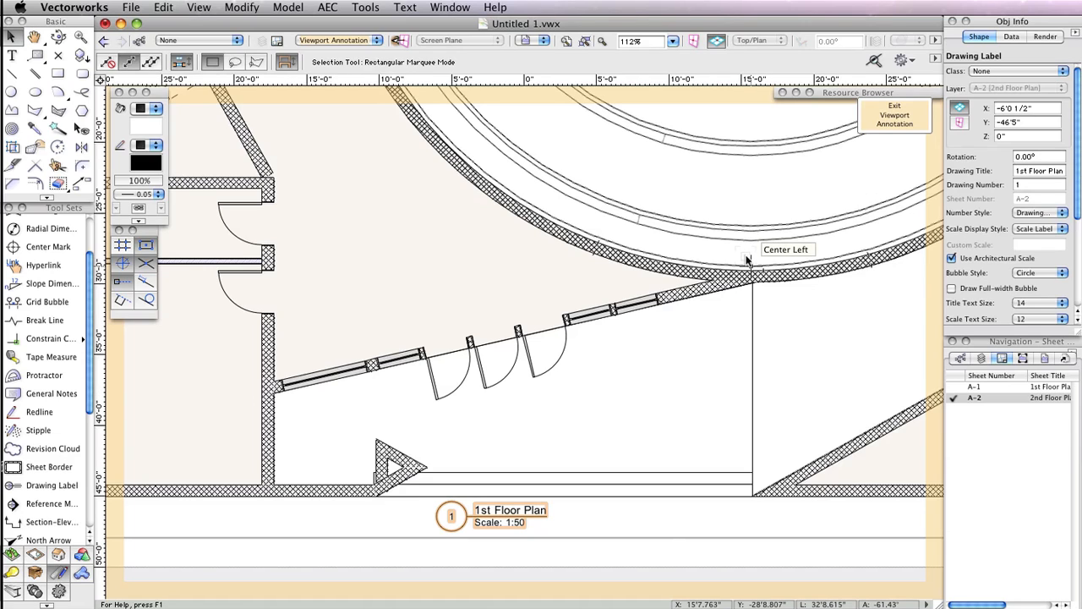
left_click(1027, 170)
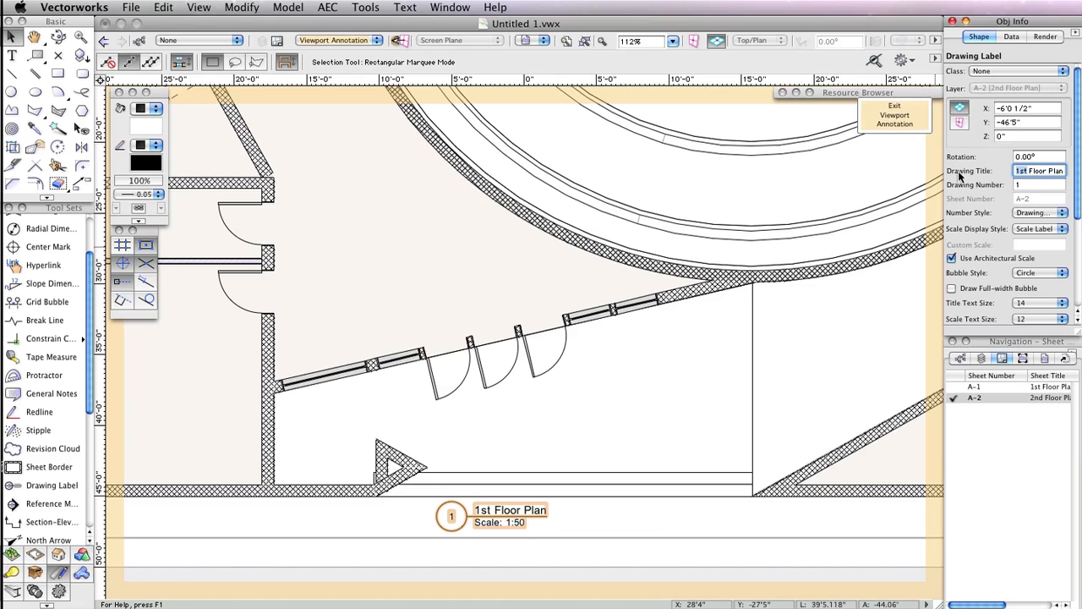
type("2nd")
key("Return")
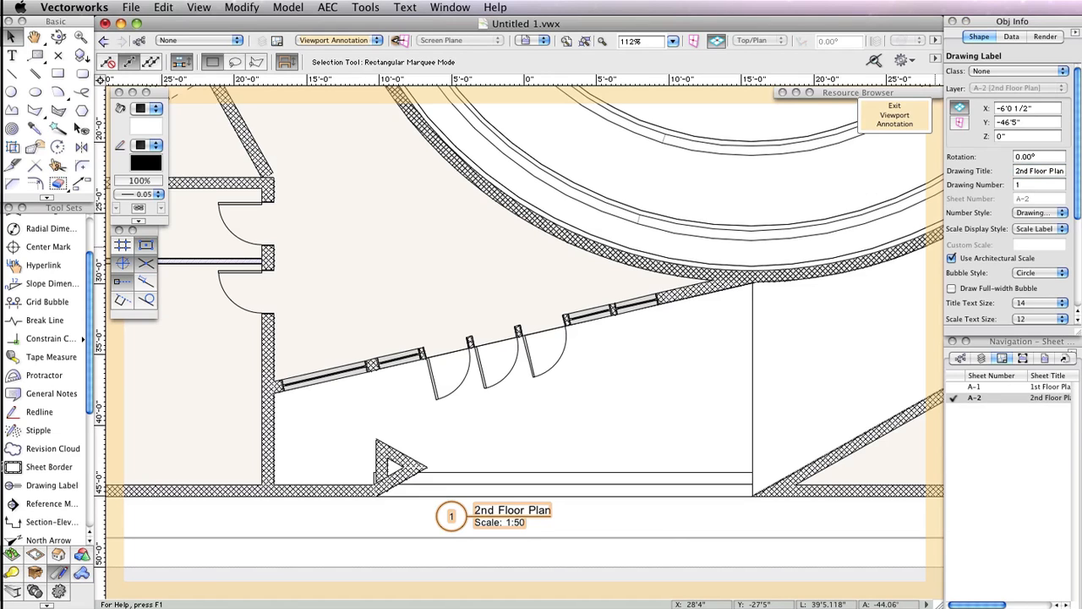
left_click(893, 116)
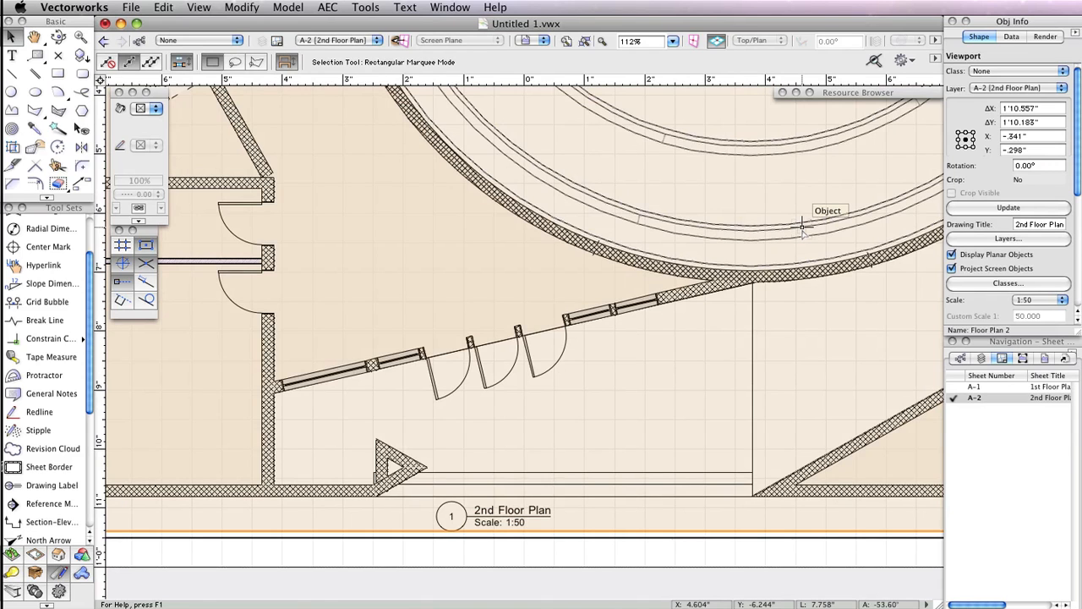
- Set the A-2 viewport's layers to show Roof, Floor 2 and Slab 2, hide Floor 1 and Slab 1, and move Roof third
scroll(802, 224, "down", 5)
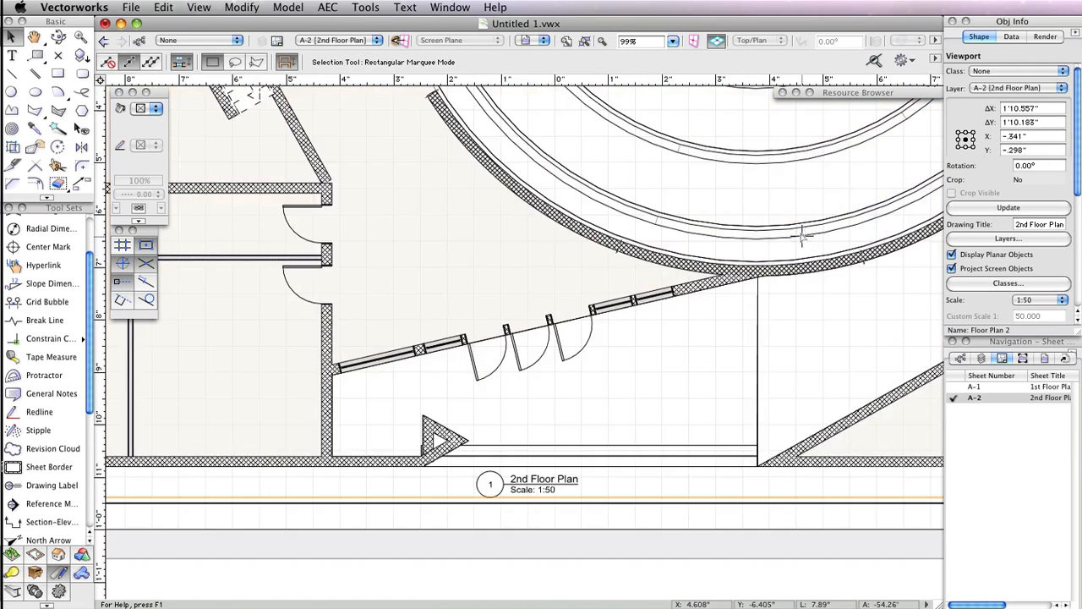
middle_click_drag(805, 190, 653, 411)
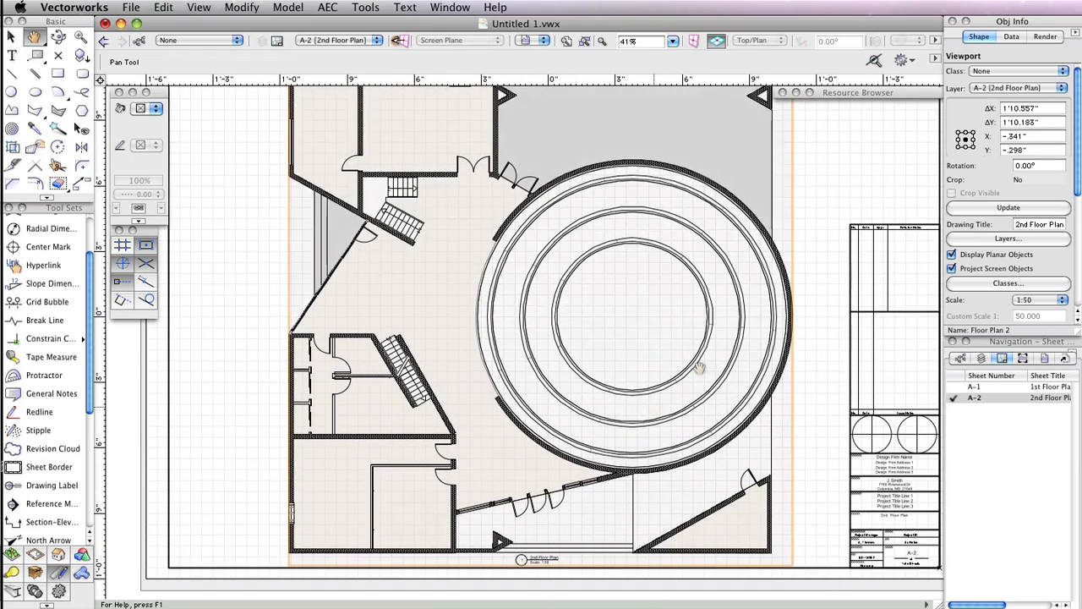
middle_click_drag(806, 178, 800, 209)
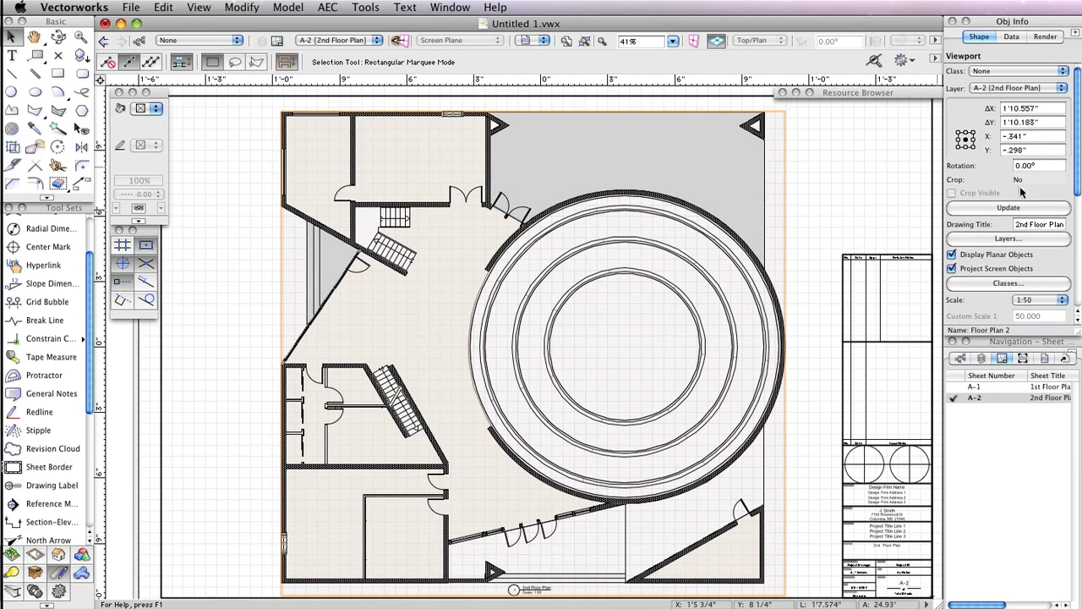
left_click(1008, 239)
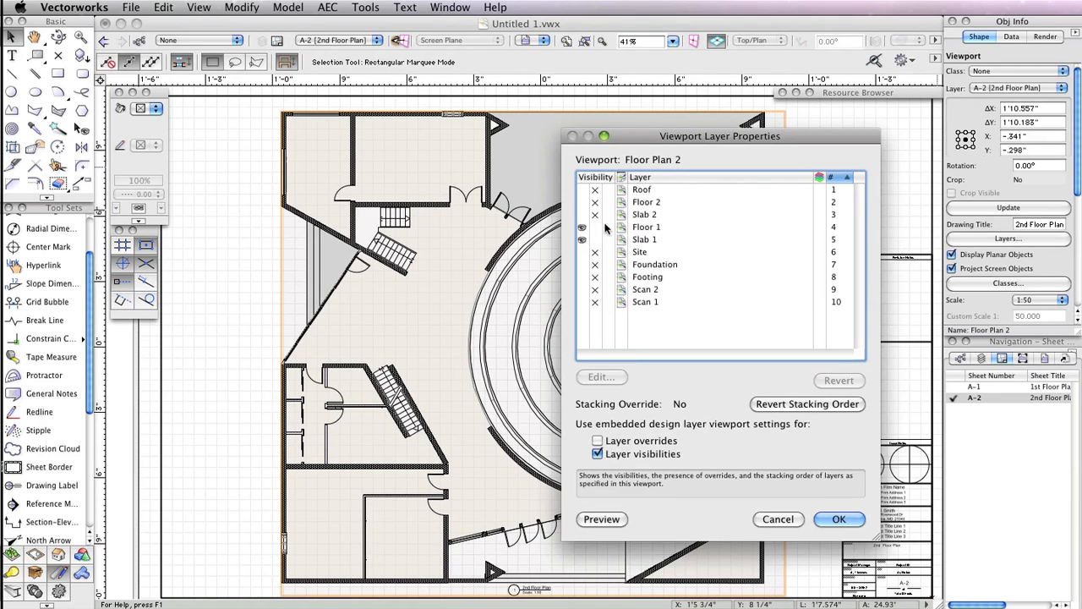
left_click(582, 203)
left_click(582, 215)
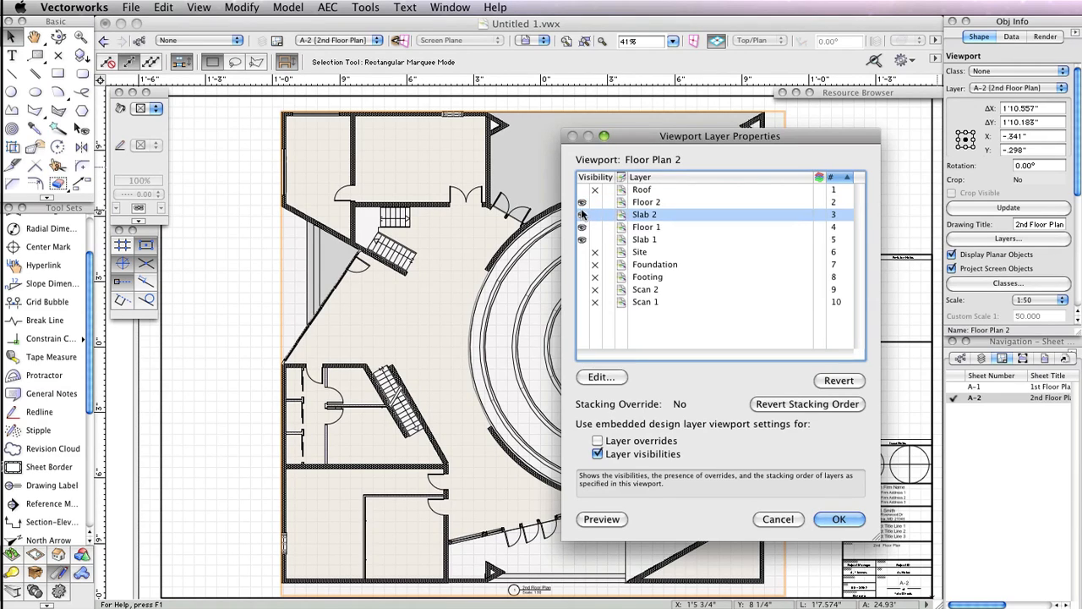
left_click(583, 190)
left_click(594, 227)
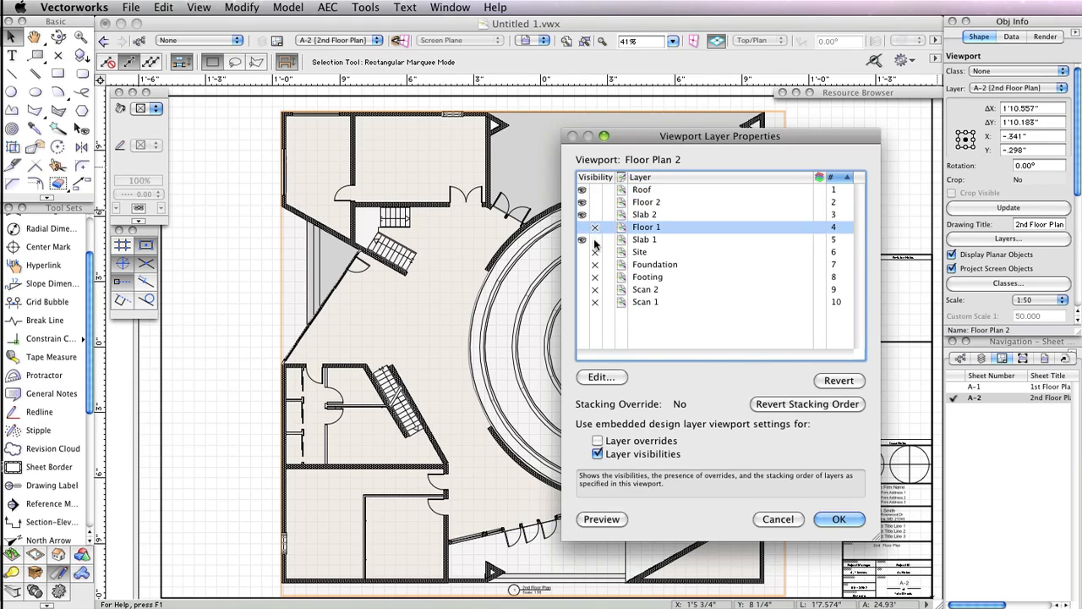
left_click(595, 239)
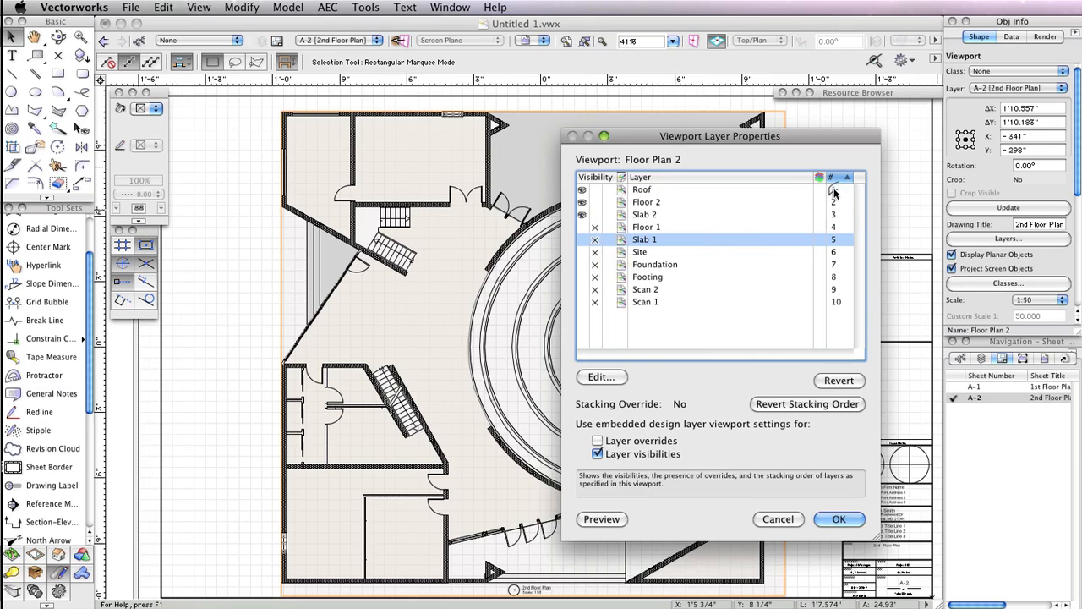
left_click_drag(835, 193, 835, 221)
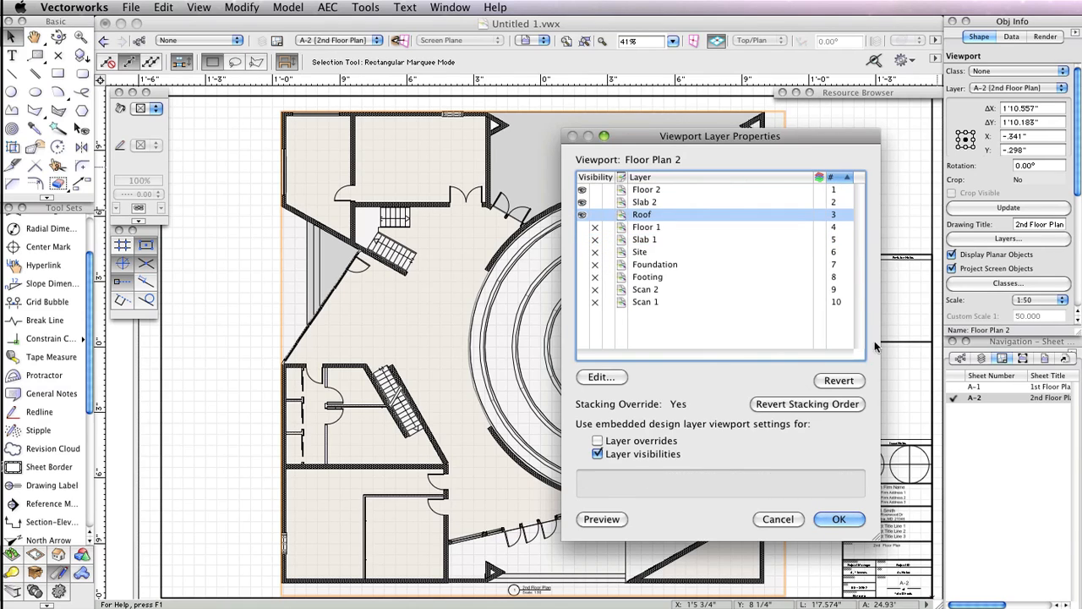
left_click(837, 520)
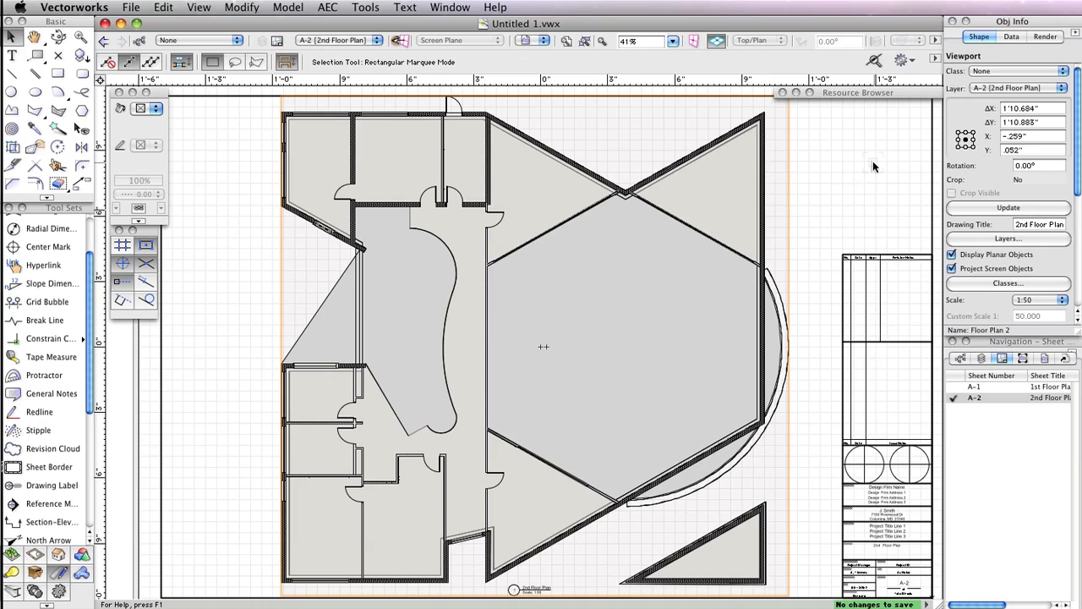
- Activate design layer Slab 1 and make the Floor 1, Slab 2, Floor 2 and Roof layers visible
left_click(981, 359)
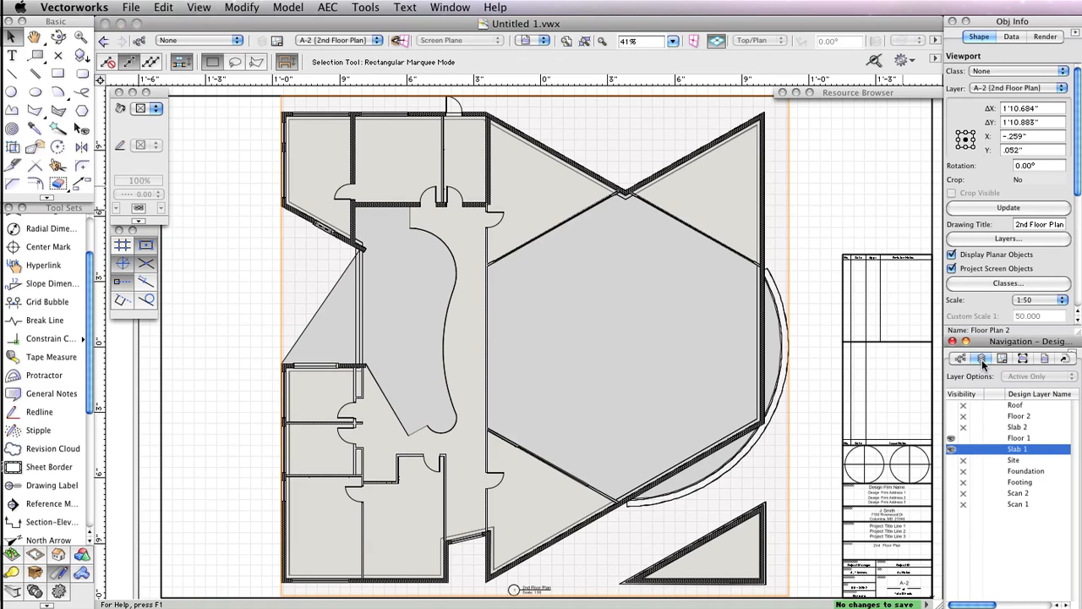
left_click(993, 449)
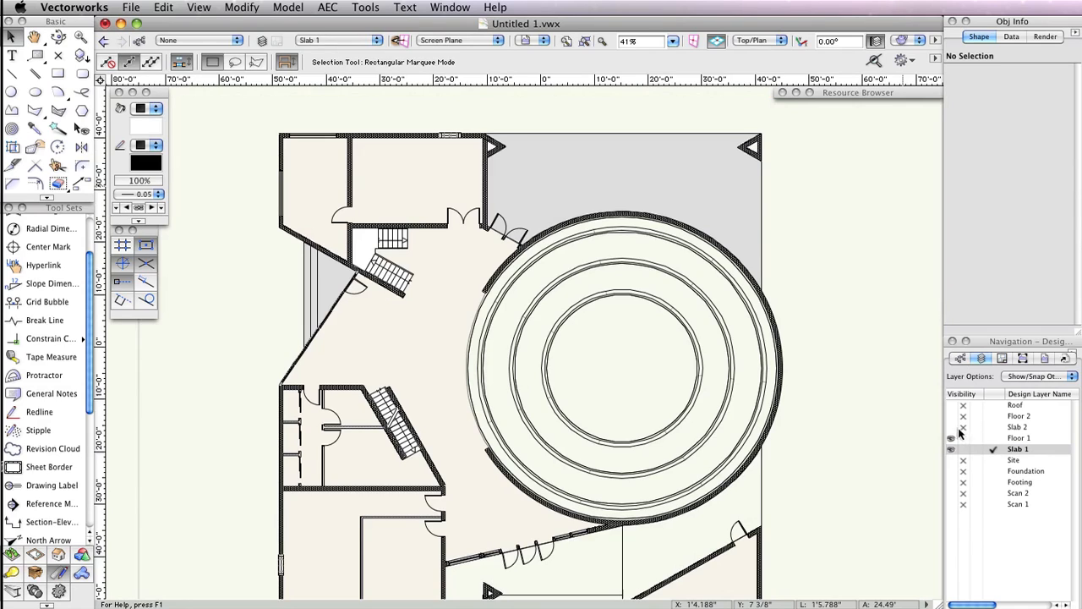
left_click(951, 437)
left_click(952, 426)
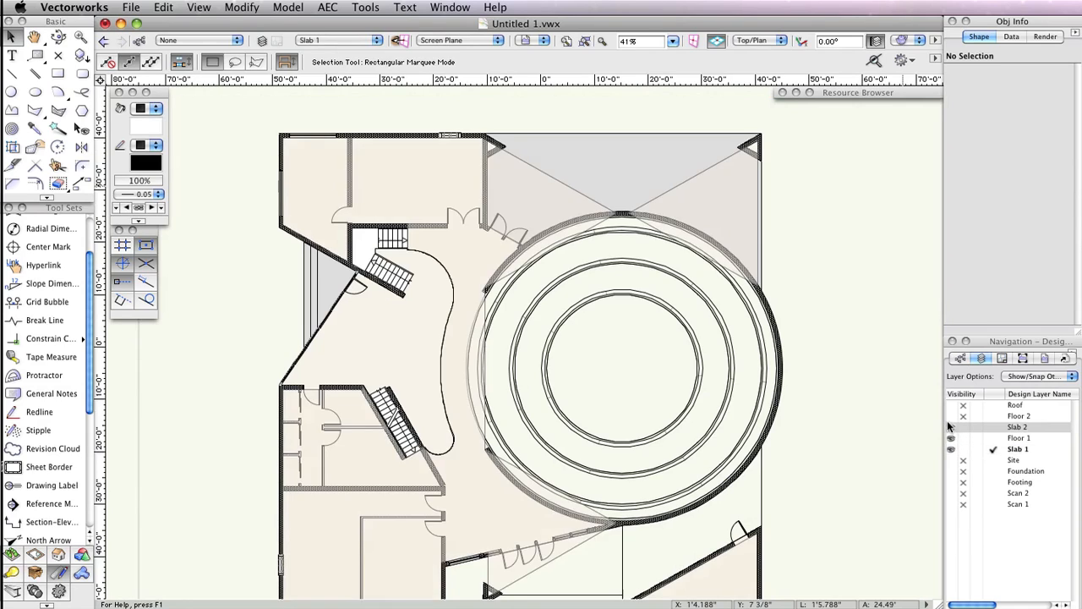
left_click(952, 415)
left_click(952, 406)
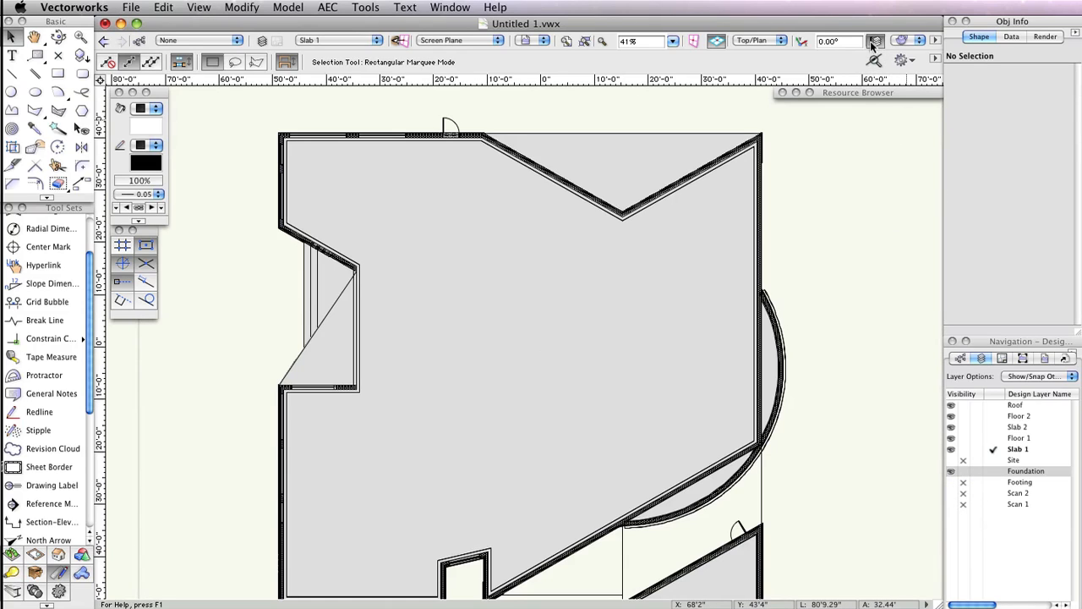
- Switch to a Front view and create a viewport on a new sheet layer numbered A-10 titled Elevation 1
left_click(753, 41)
left_click(797, 93)
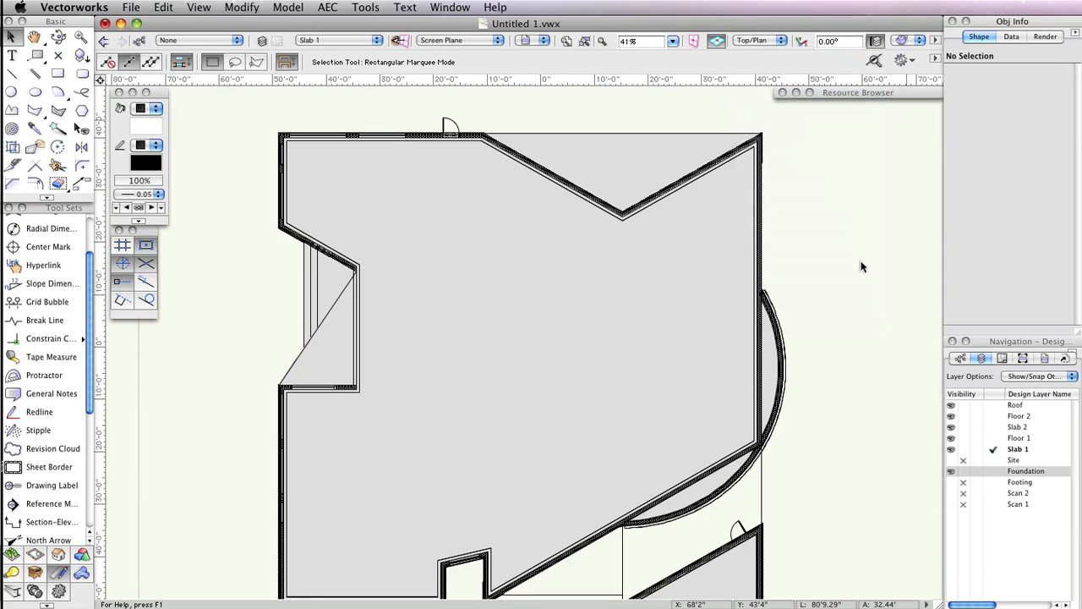
left_click(199, 7)
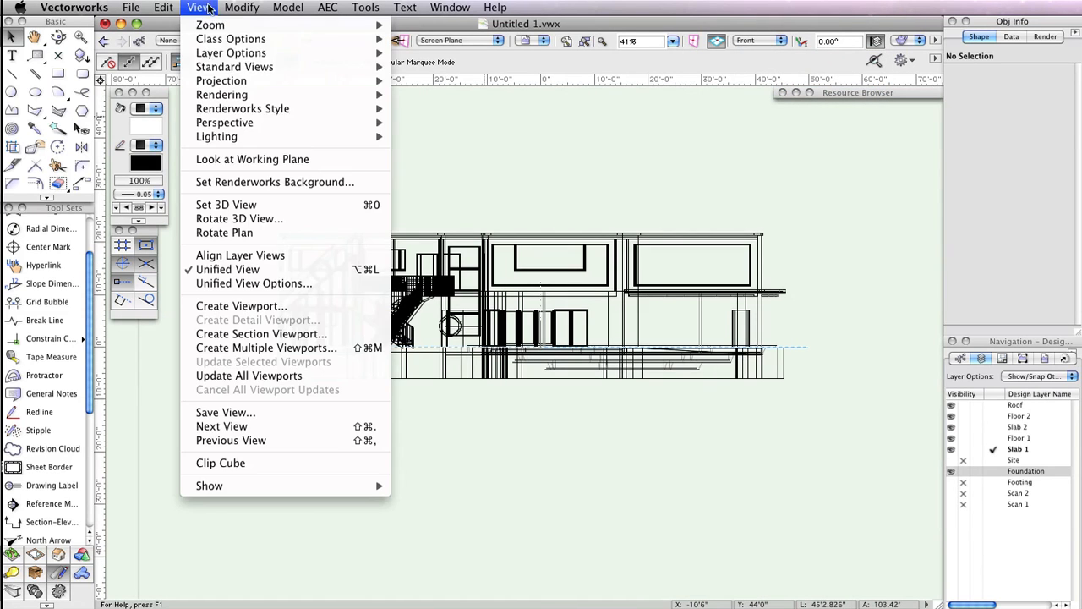
left_click(279, 306)
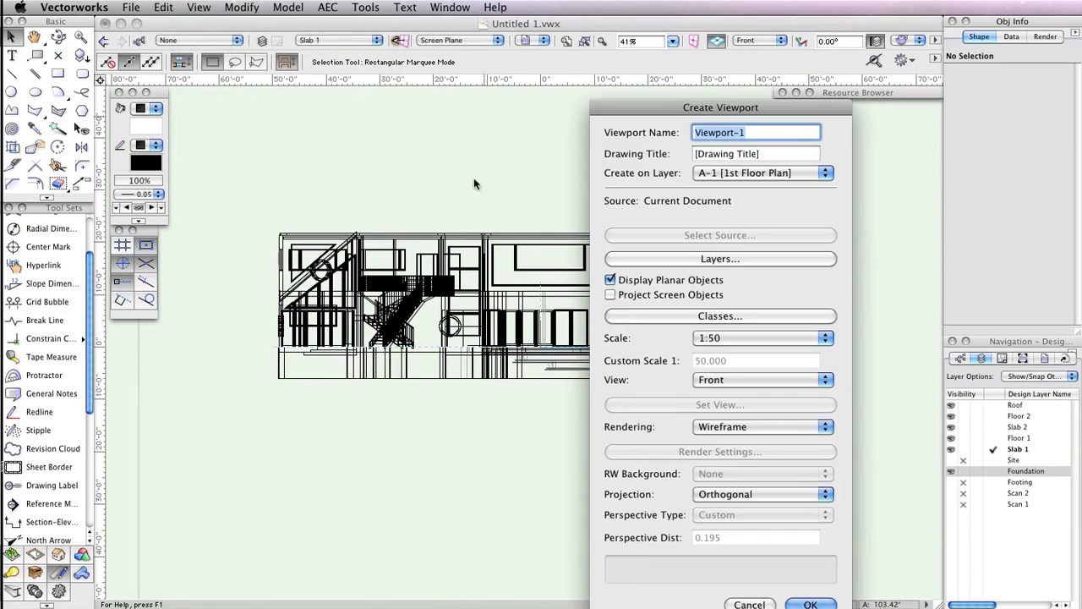
left_click_drag(717, 105, 489, 35)
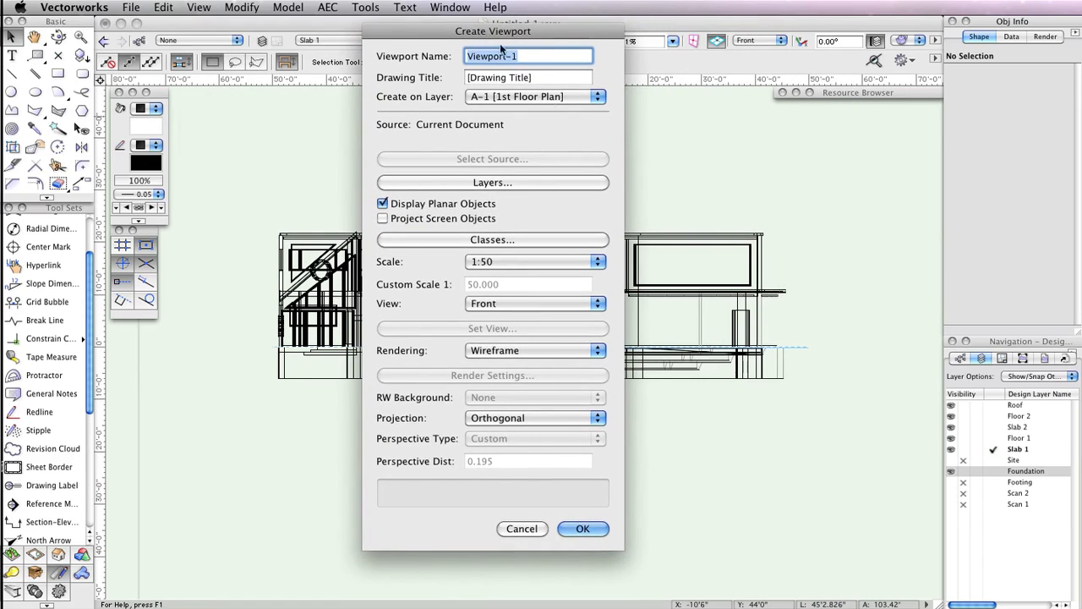
left_click(535, 98)
left_click(546, 63)
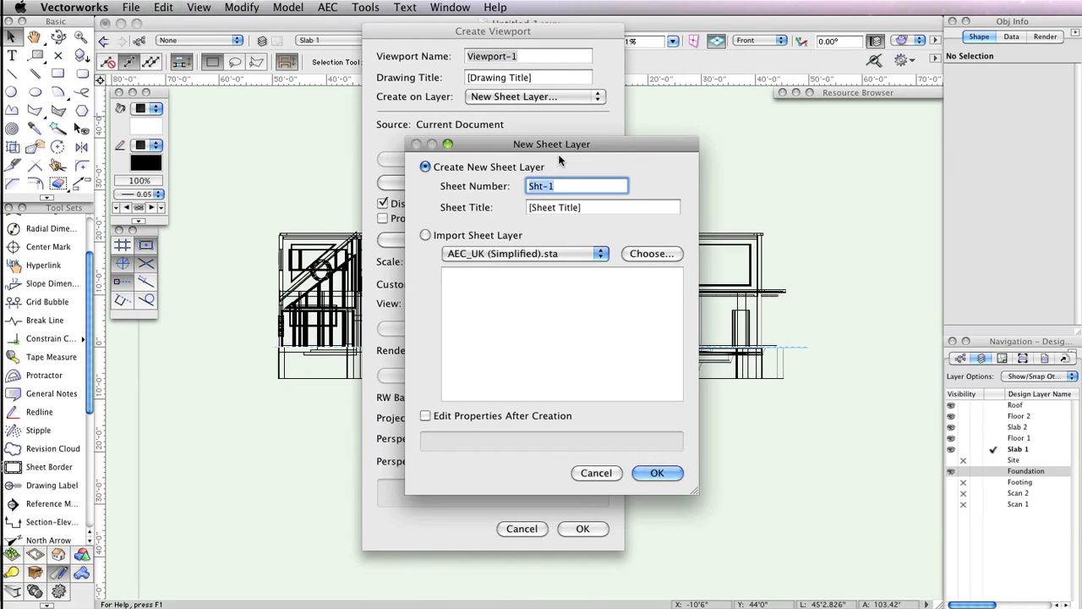
type("A-10")
key("Tab")
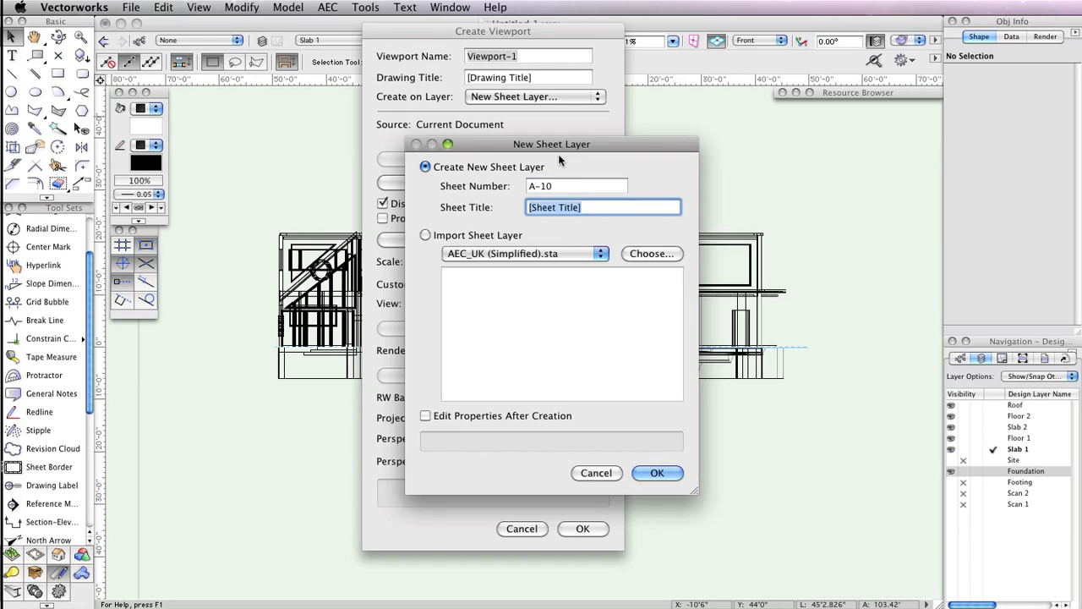
type("eLEV")
key("BackSpace")
key("BackSpace")
key("BackSpace")
key("BackSpace")
type("Elevation 1")
left_click(657, 473)
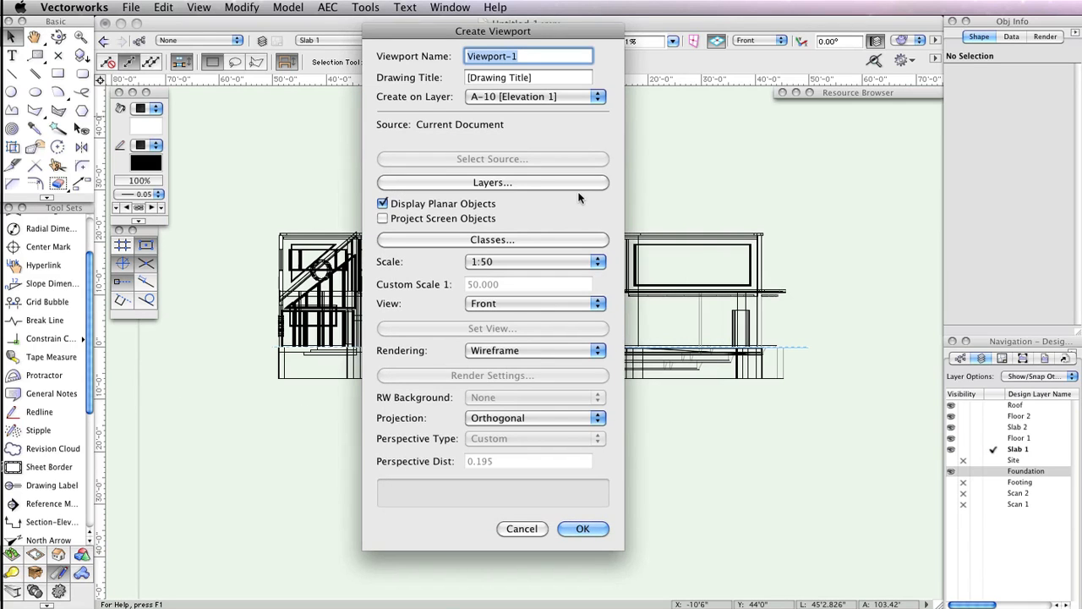
- Set the new viewport's rendering to Hidden Line and confirm its creation
left_click(535, 350)
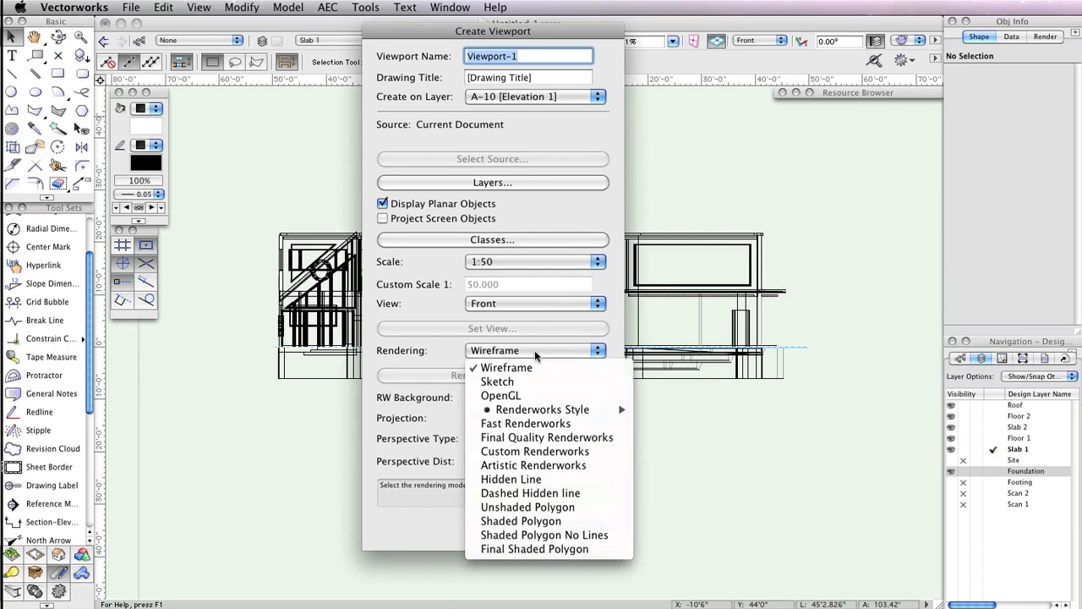
left_click(551, 479)
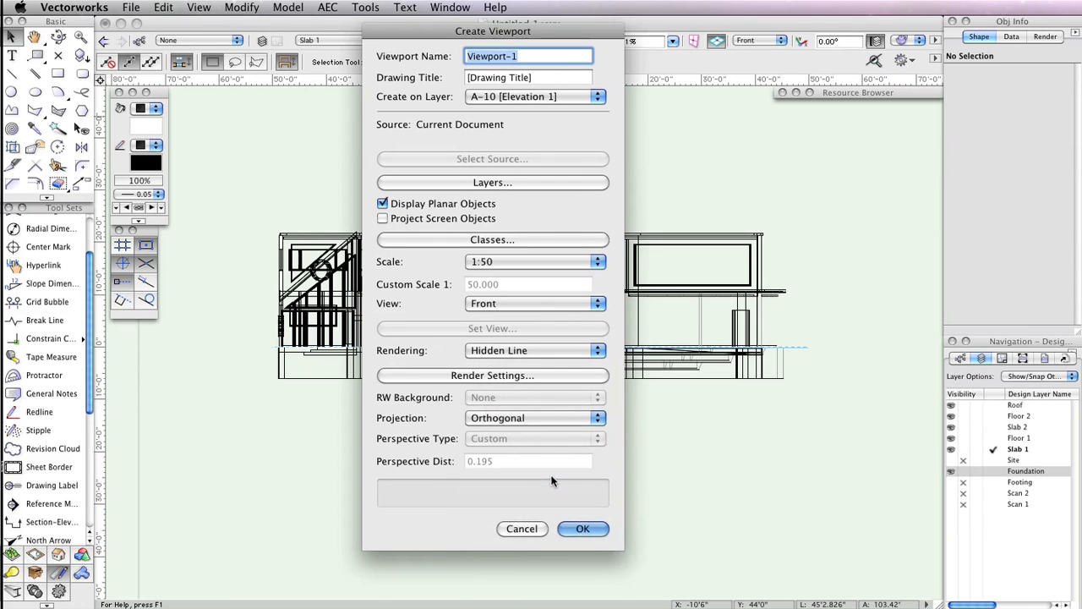
left_click(574, 528)
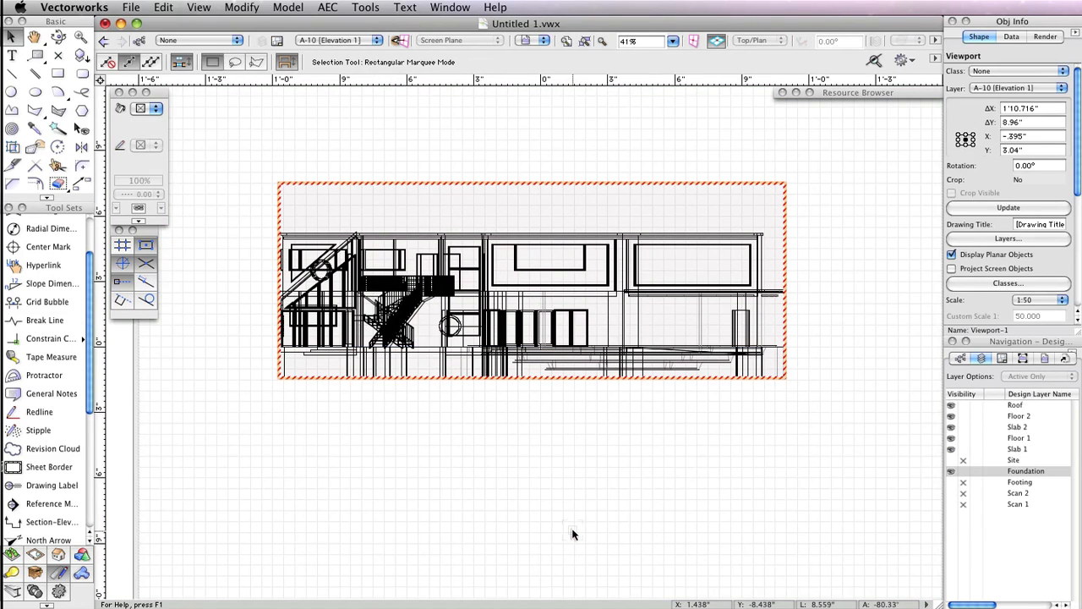
- Open the elevation viewport's annotations and place a horizontal drawing label below the elevation drawing
right_click(512, 239)
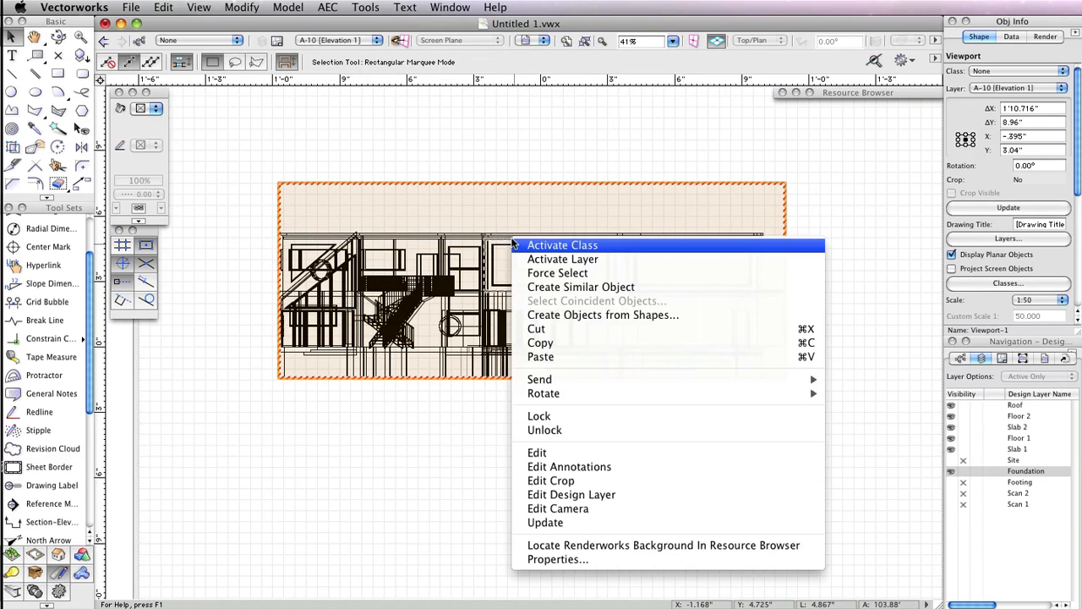
left_click(586, 468)
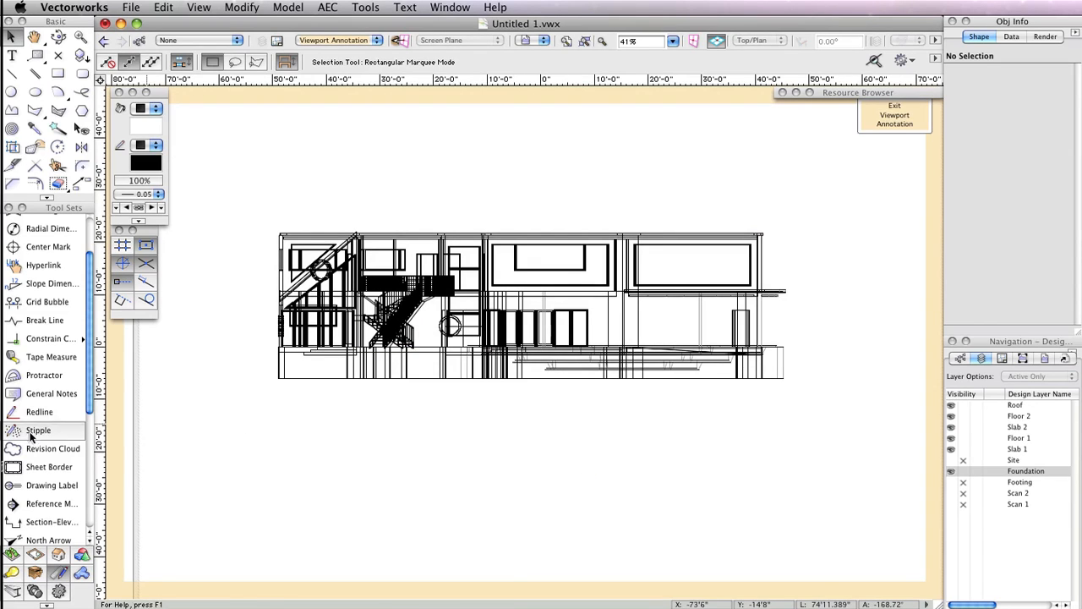
left_click(42, 487)
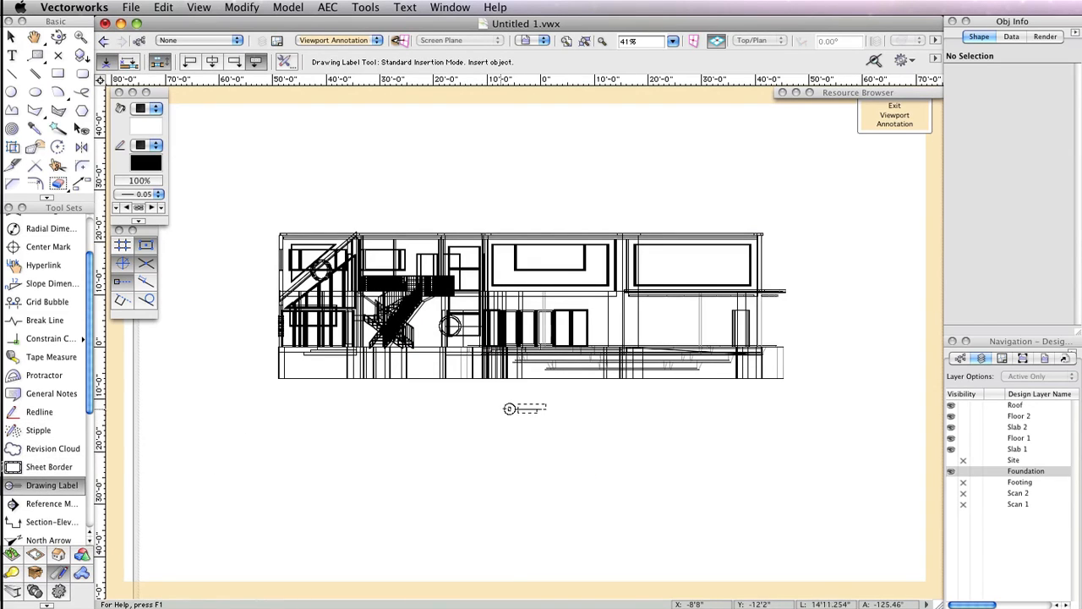
left_click(516, 400)
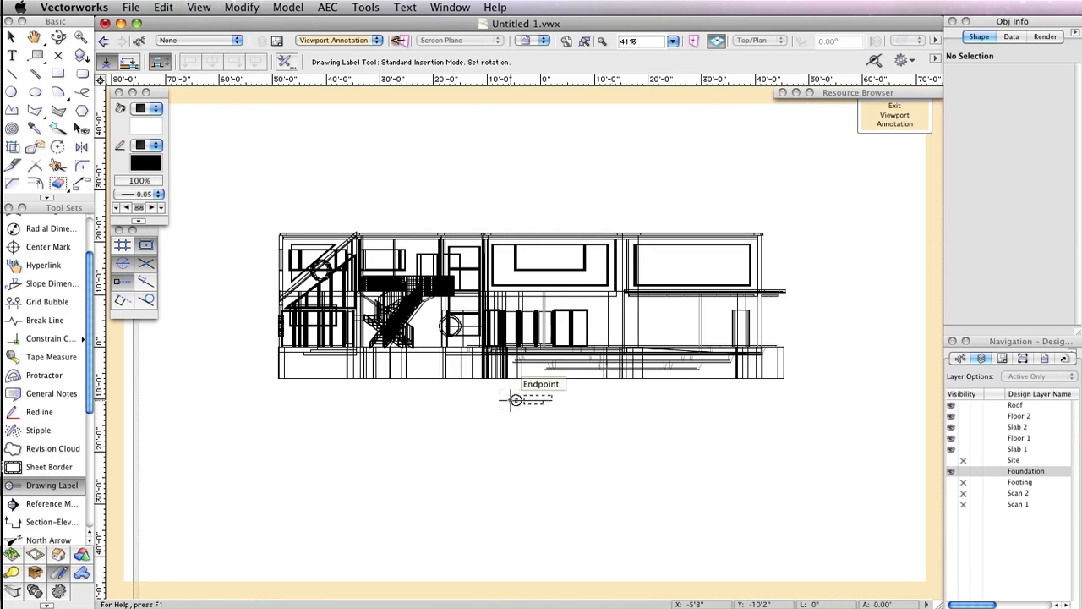
left_click(634, 401)
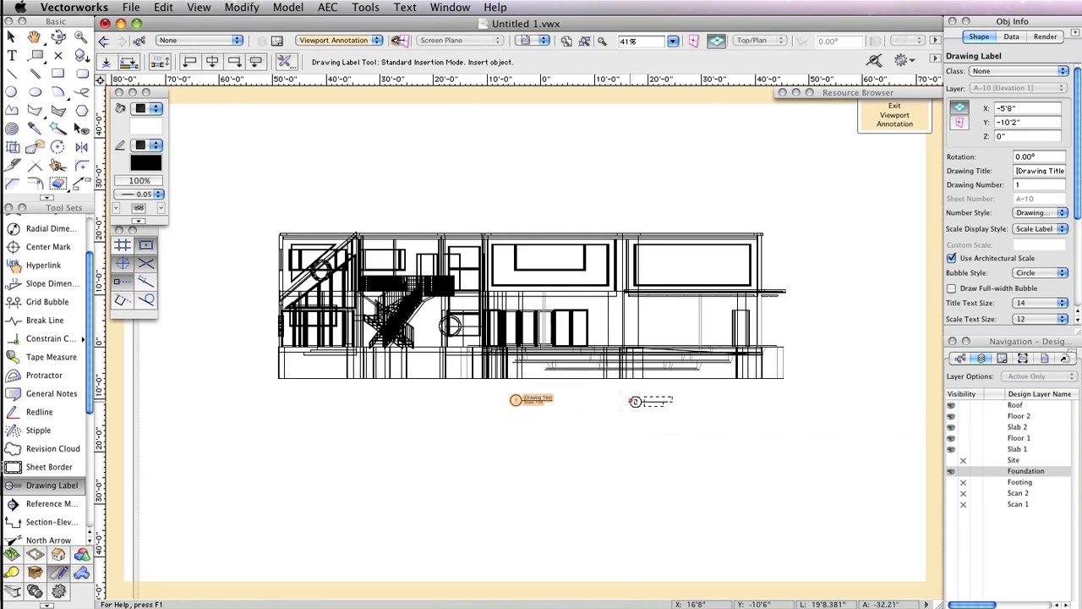
- Set the drawing label's title to North Elevation and exit viewport annotation editing
left_click(1022, 170)
triple_click(1019, 170)
type("North")
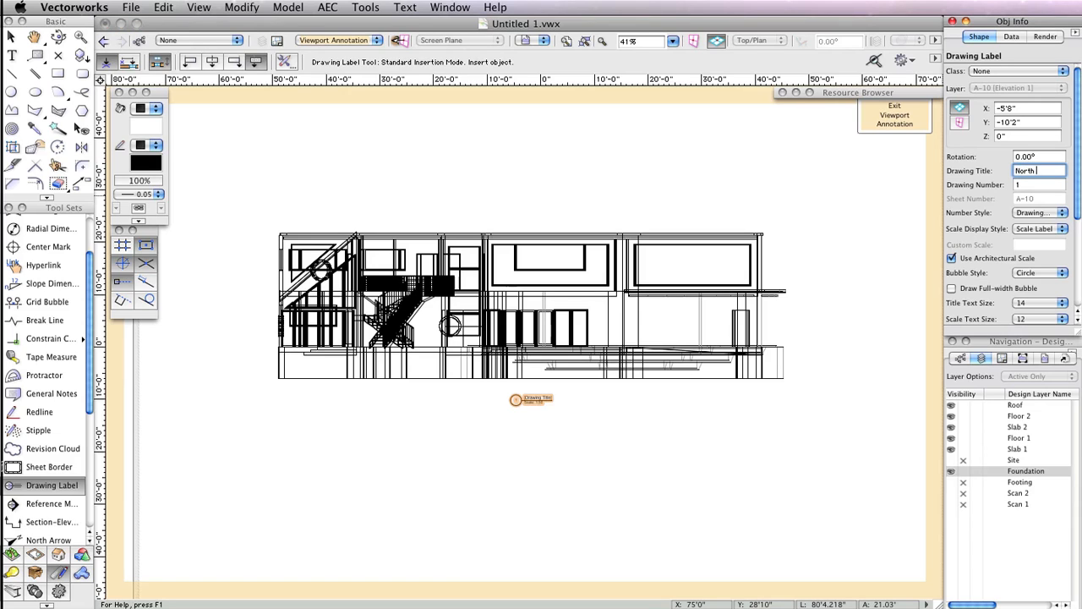
type(" Elevation")
key("Return")
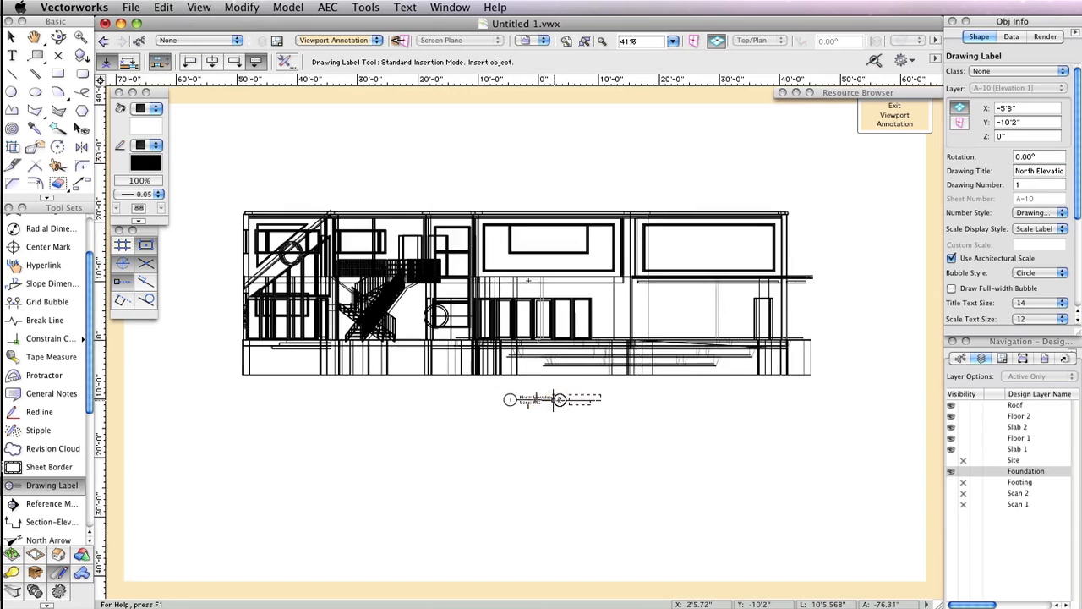
scroll(558, 399, "up", 4)
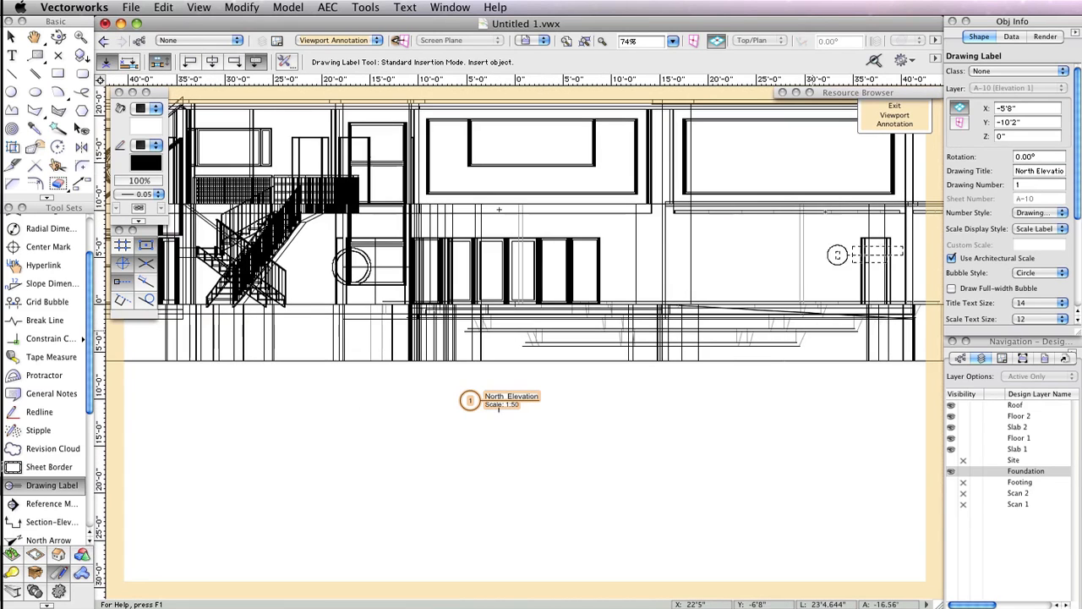
left_click(894, 115)
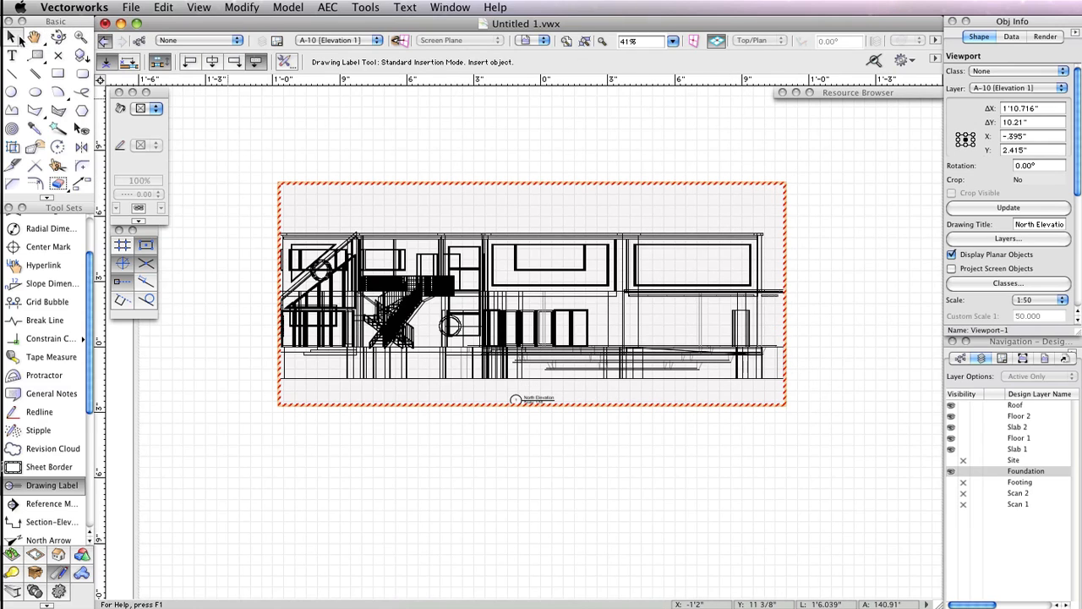
- Move the elevation viewport up on the sheet and duplicate it below the original
left_click(20, 38)
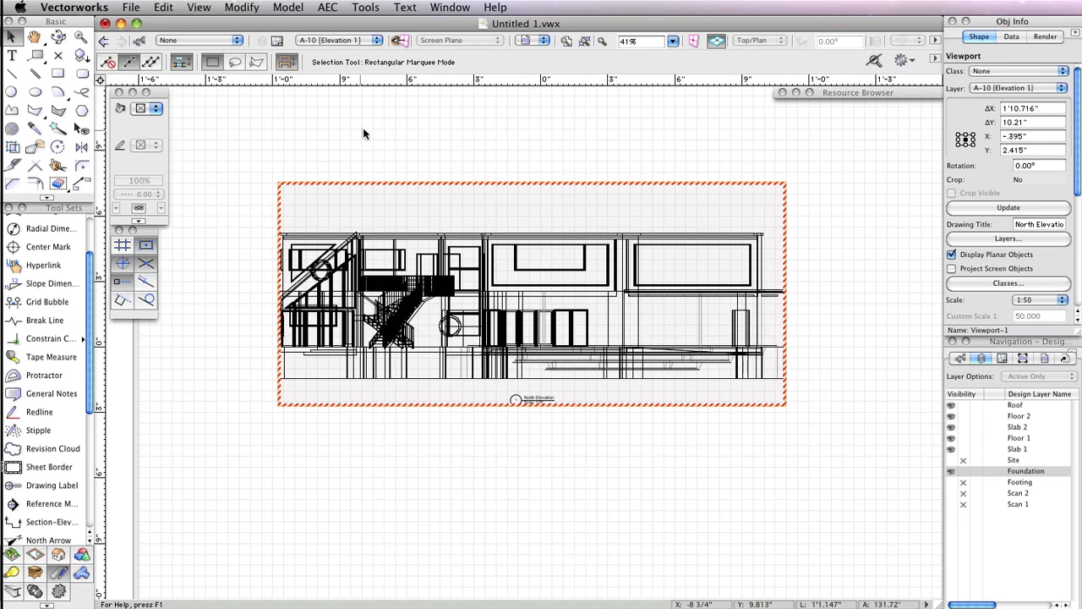
scroll(592, 279, "down", 1)
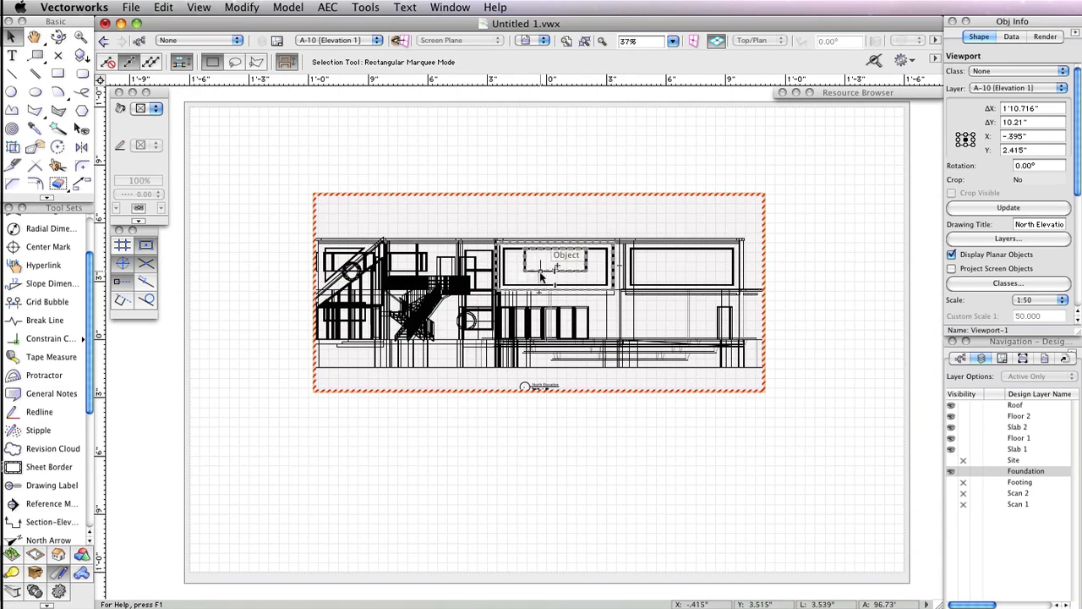
left_click_drag(541, 274, 539, 194)
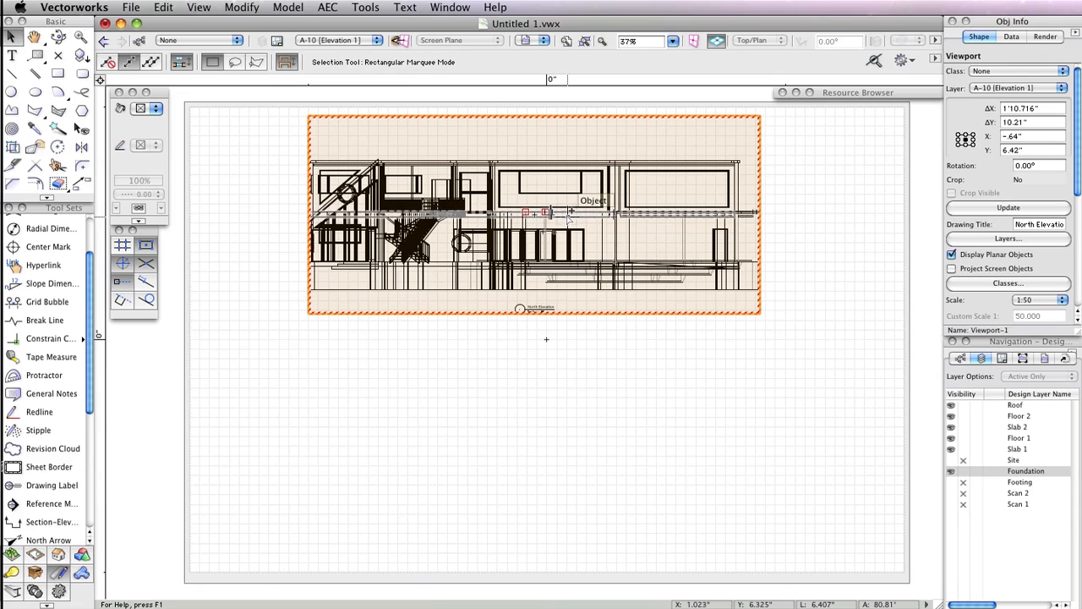
left_click_drag(569, 213, 569, 442)
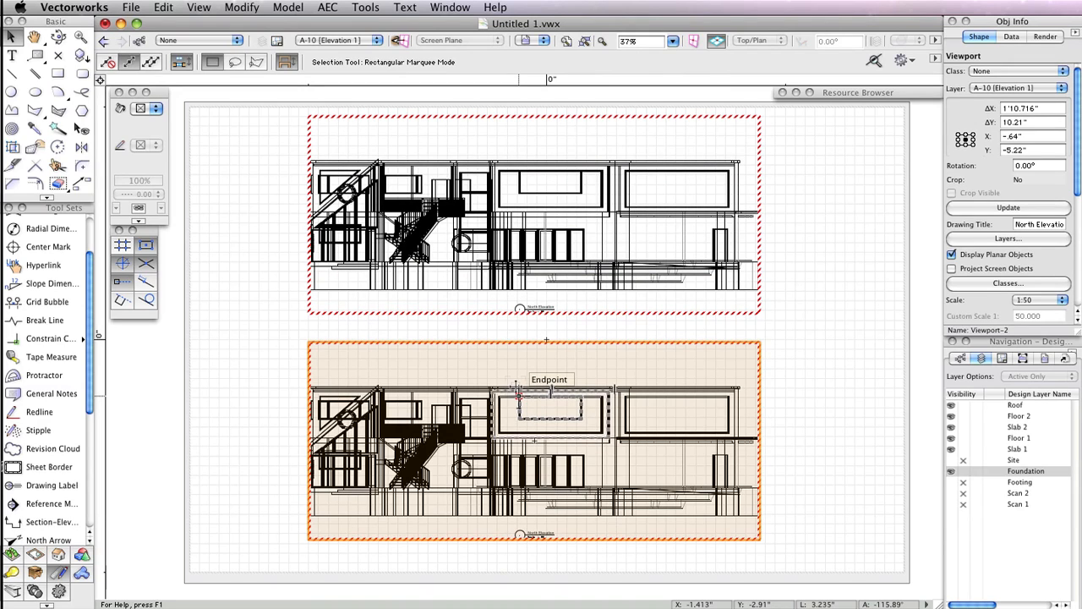
- Edit the duplicate viewport's annotations, retitle its drawing label South Elevation, and exit annotation editing
right_click(518, 389)
right_click(466, 343)
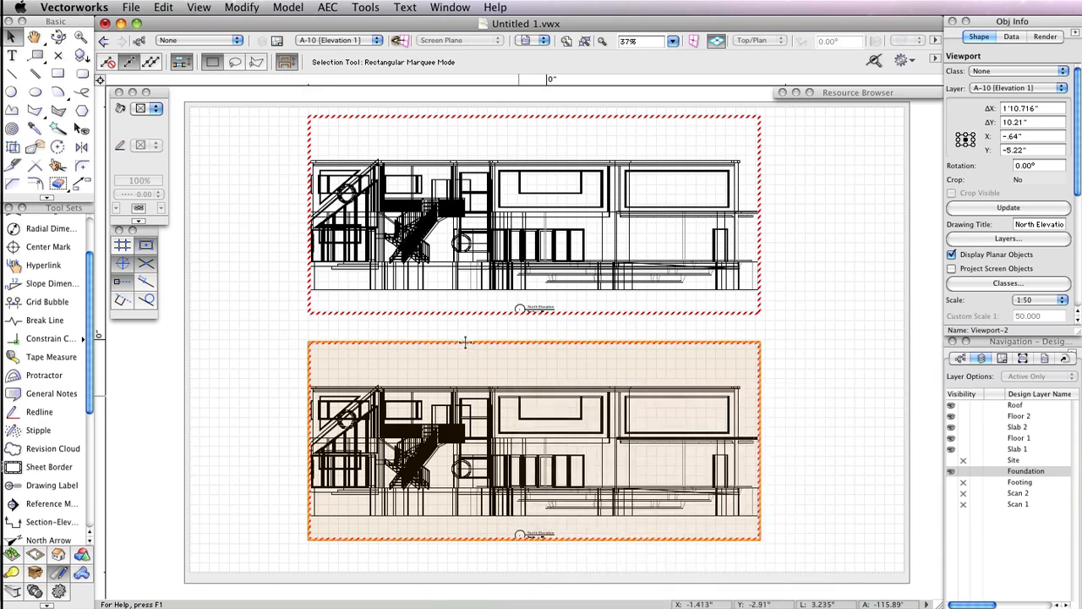
left_click(521, 570)
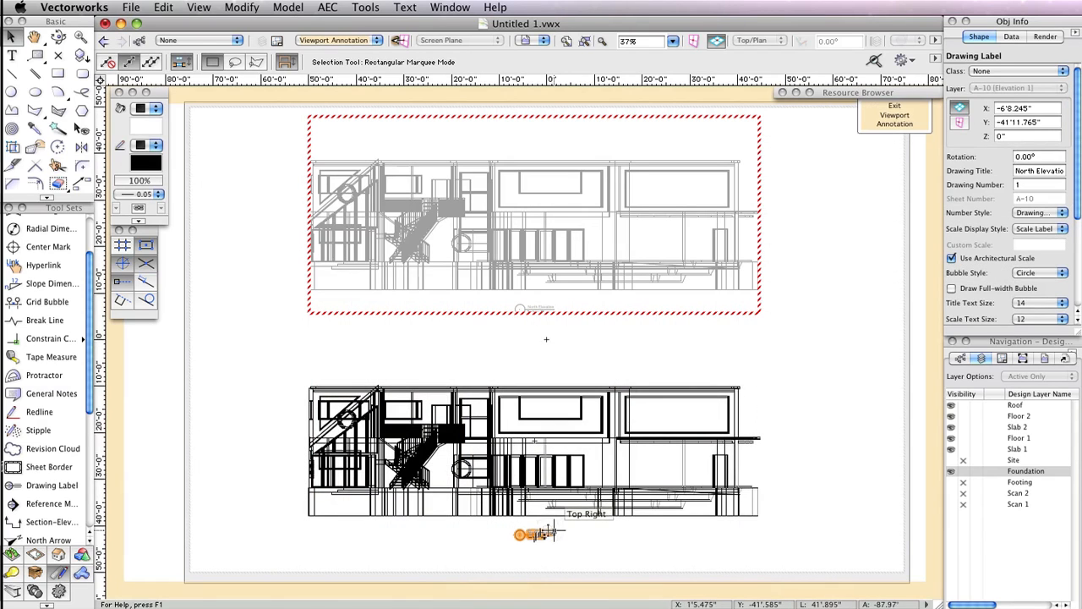
left_click(1033, 169)
type("South")
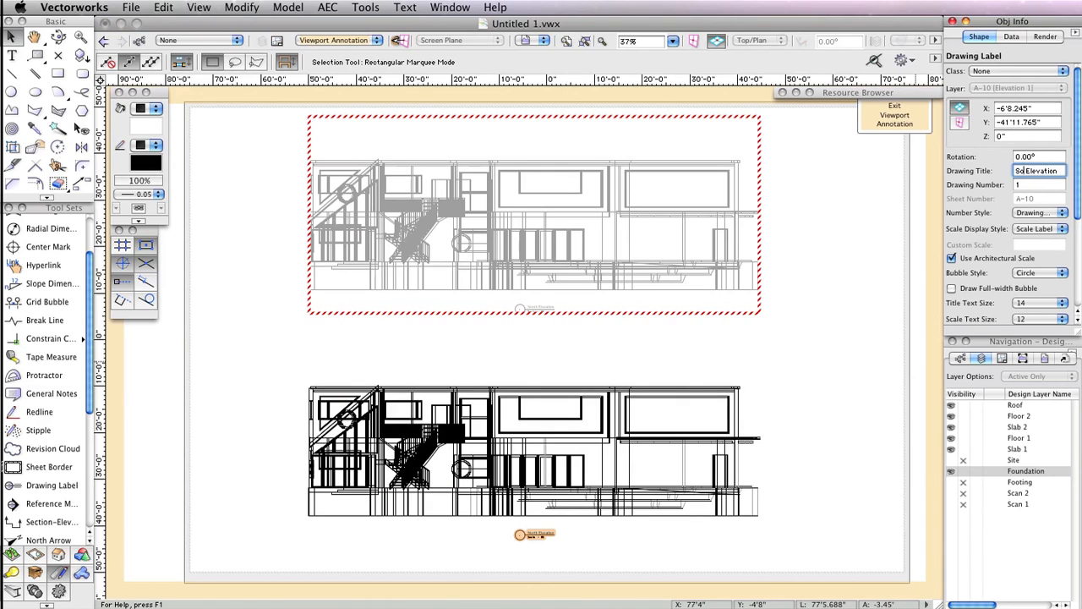
key("Return")
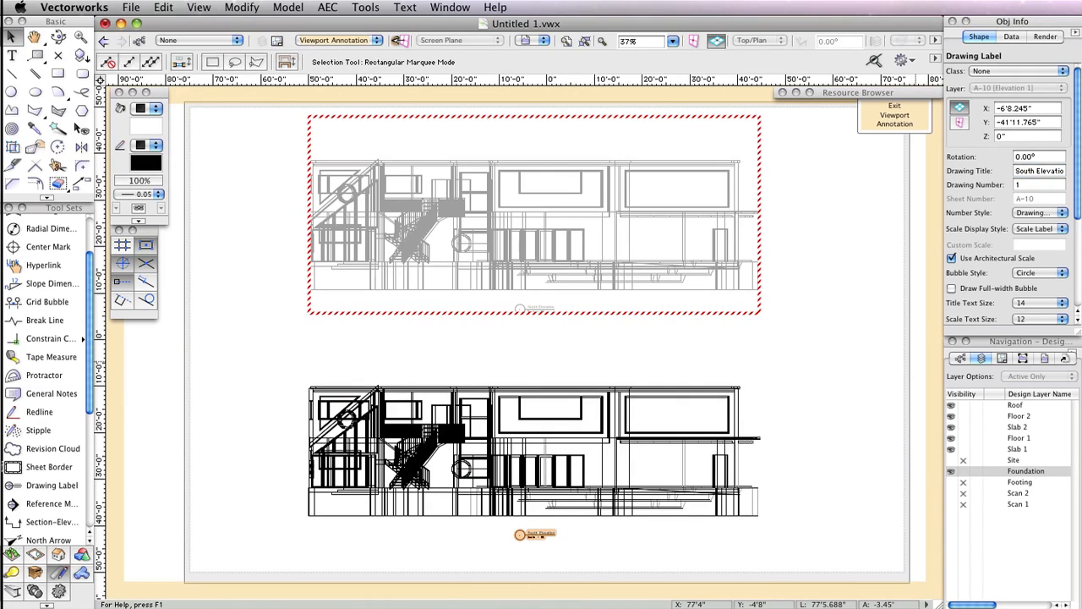
left_click(894, 117)
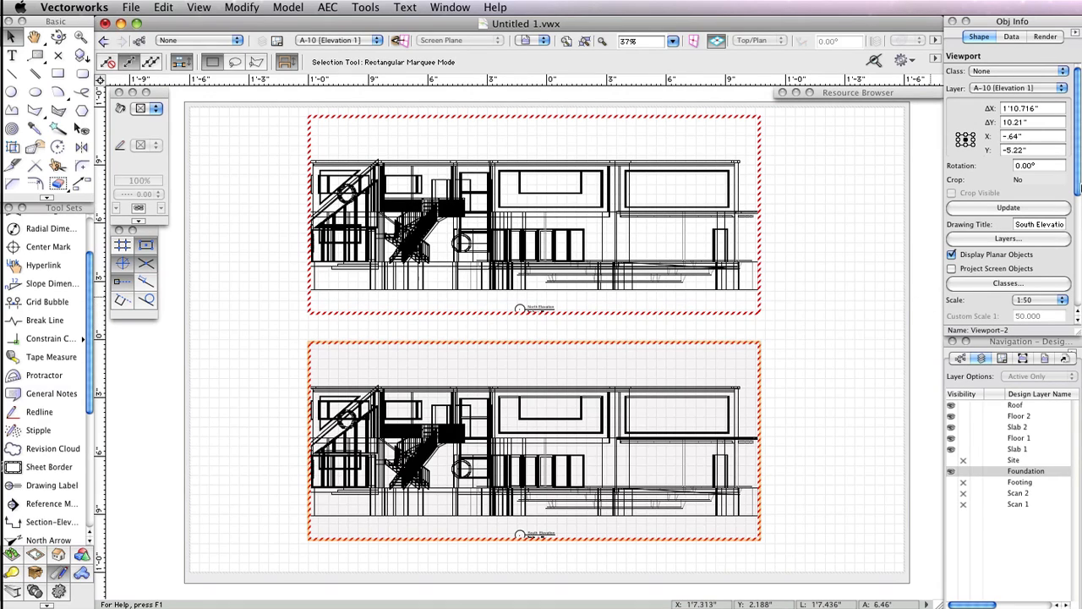
- Set the duplicate viewport's view to Back and update the viewport
left_click_drag(1080, 186, 1080, 296)
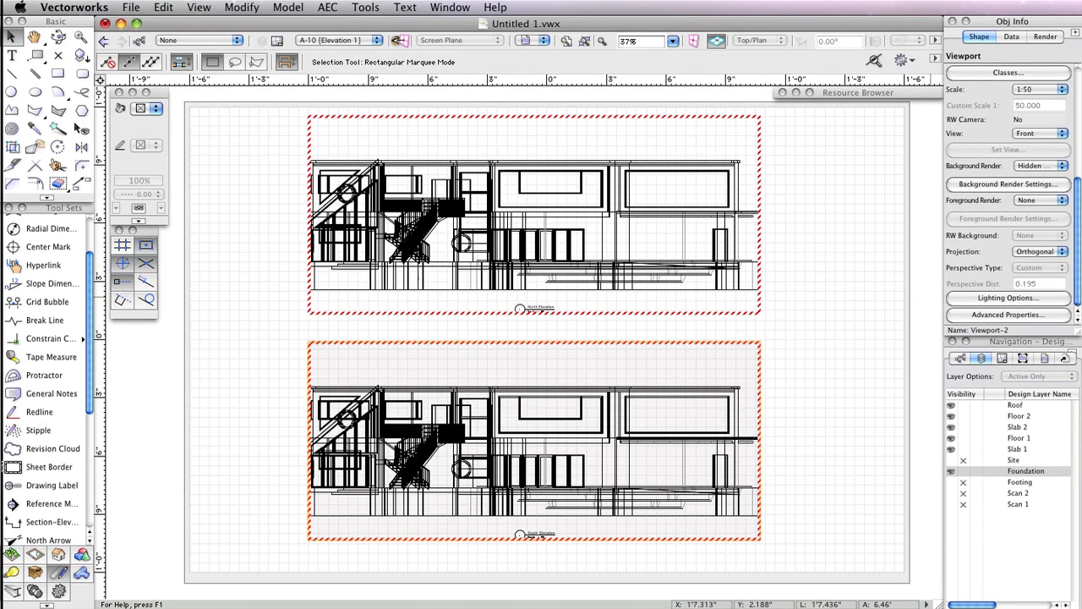
left_click(1027, 136)
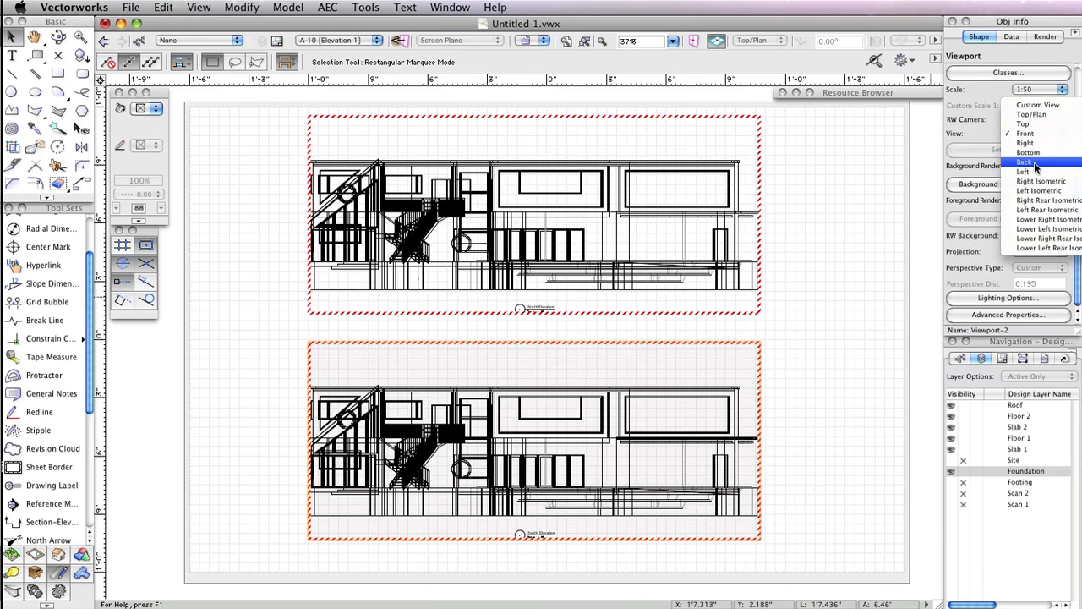
left_click(1034, 163)
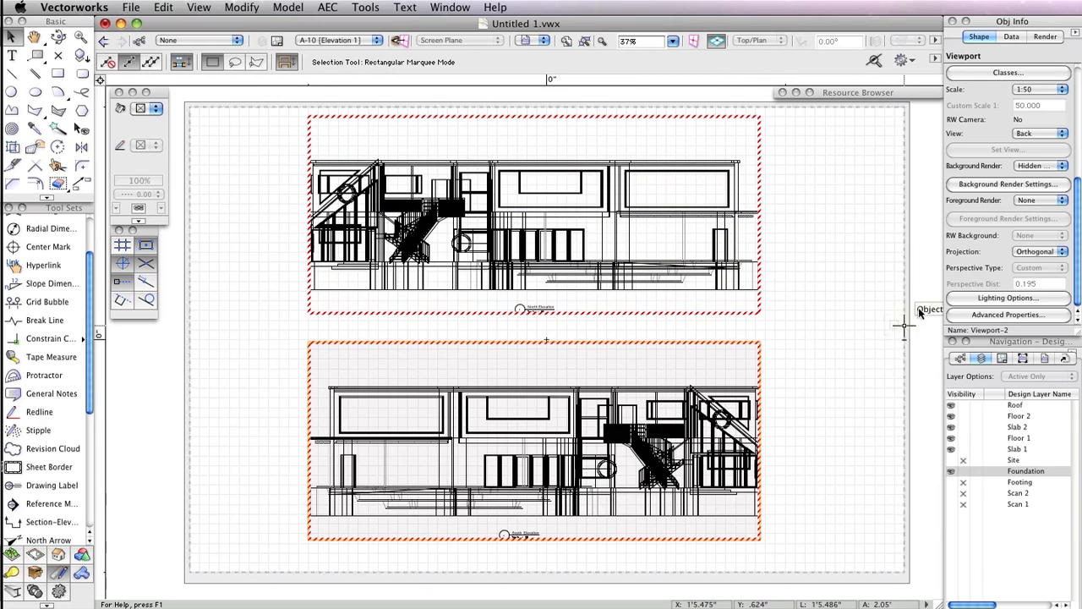
scroll(1002, 112, "up", 5)
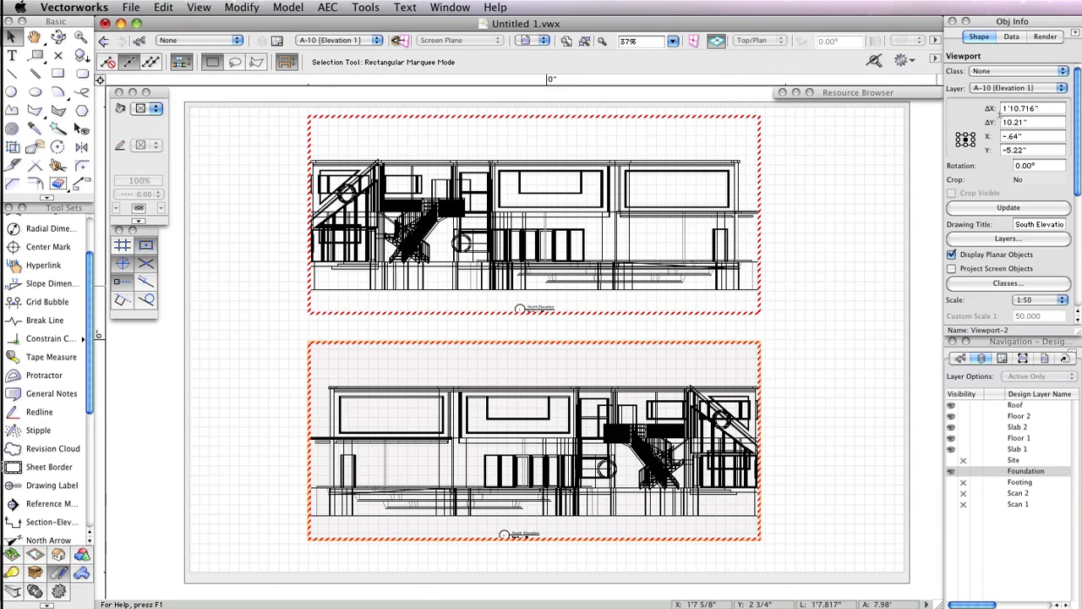
left_click(1001, 207)
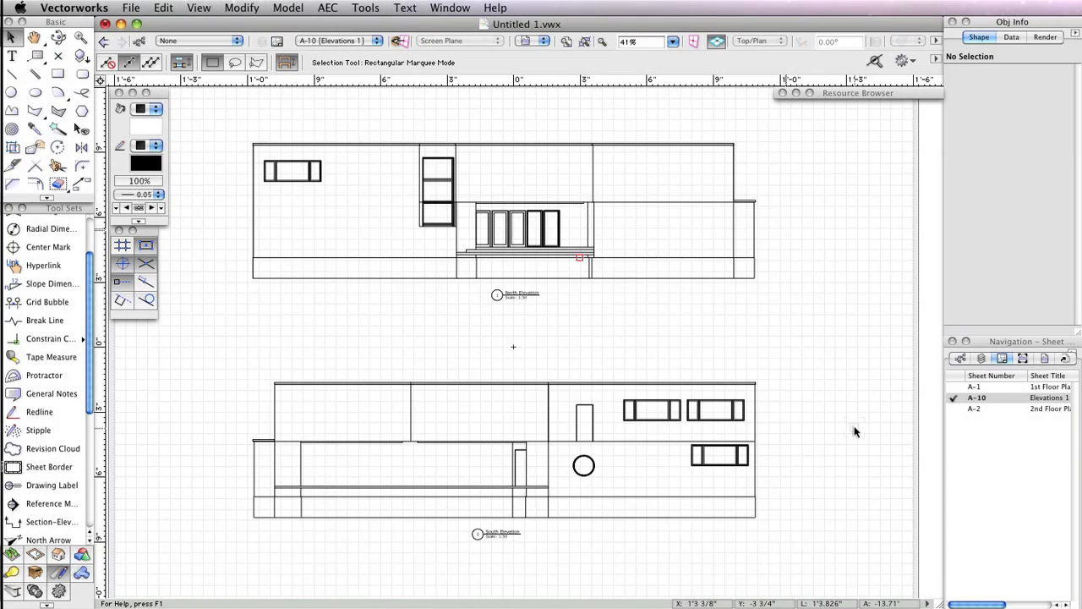
- Return to the Roof design layer, make the Footing layer visible, and switch to a Top/Plan view
left_click(985, 357)
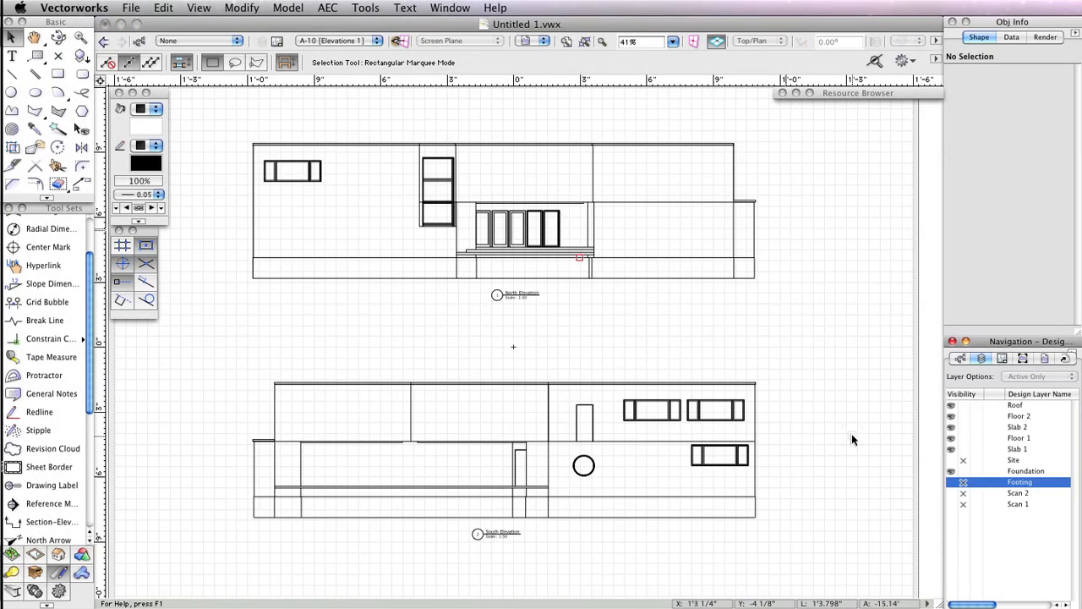
left_click(1015, 554)
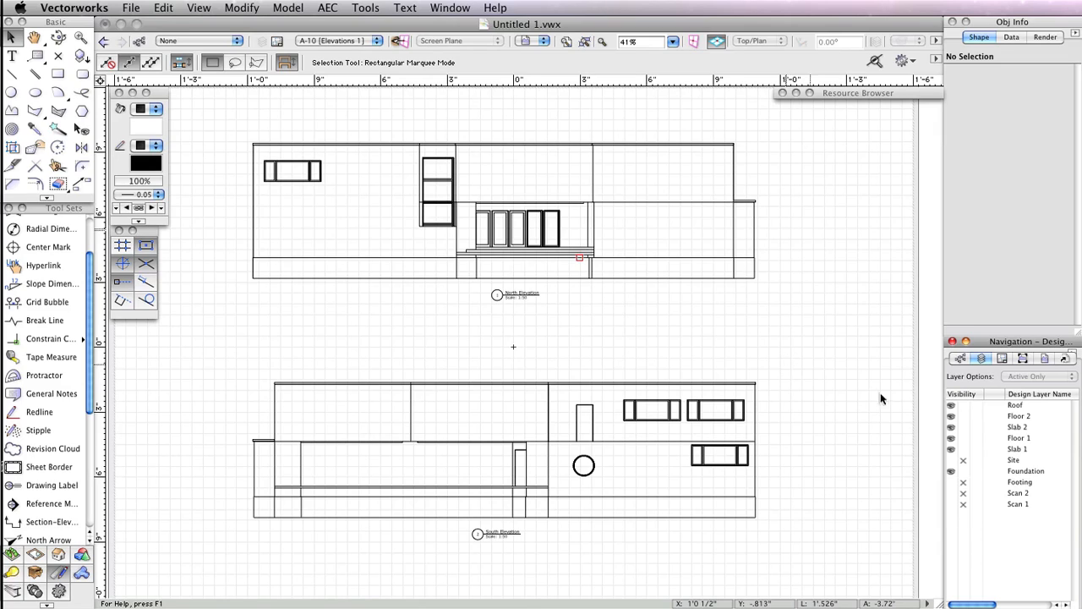
left_click(989, 404)
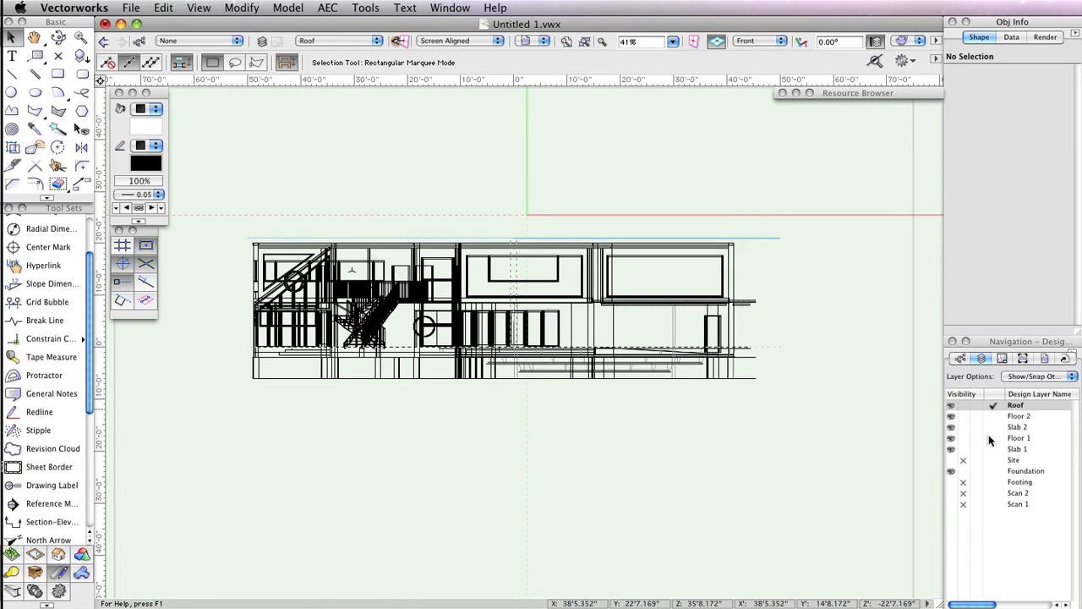
left_click(952, 482)
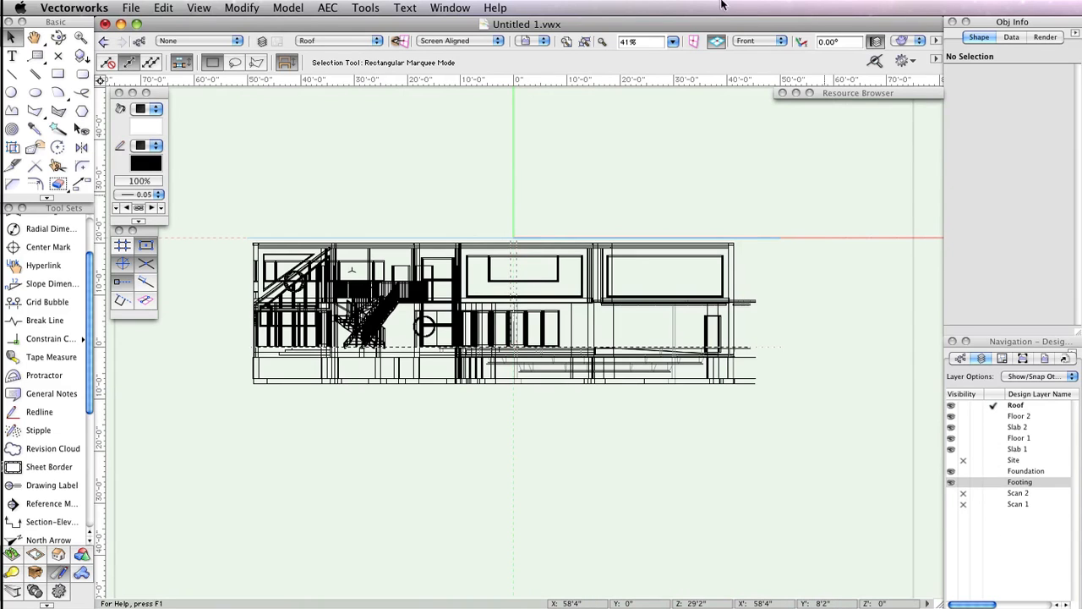
left_click(749, 42)
left_click(759, 64)
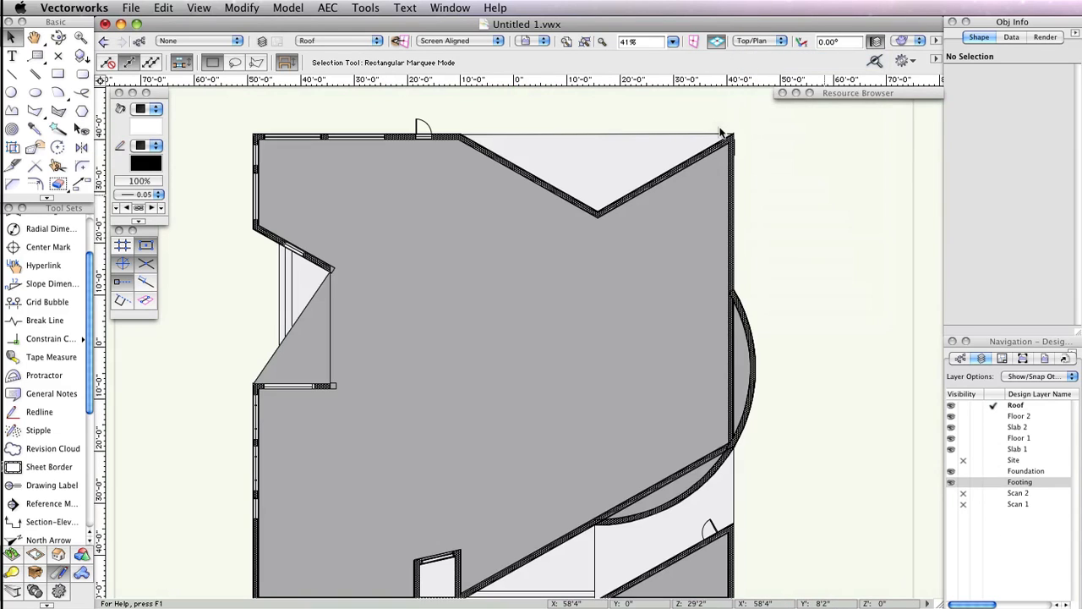
- Start Create Section Viewport and draw a vertical section line down through the middle of the plan
middle_click_drag(795, 244, 804, 232)
left_click(198, 6)
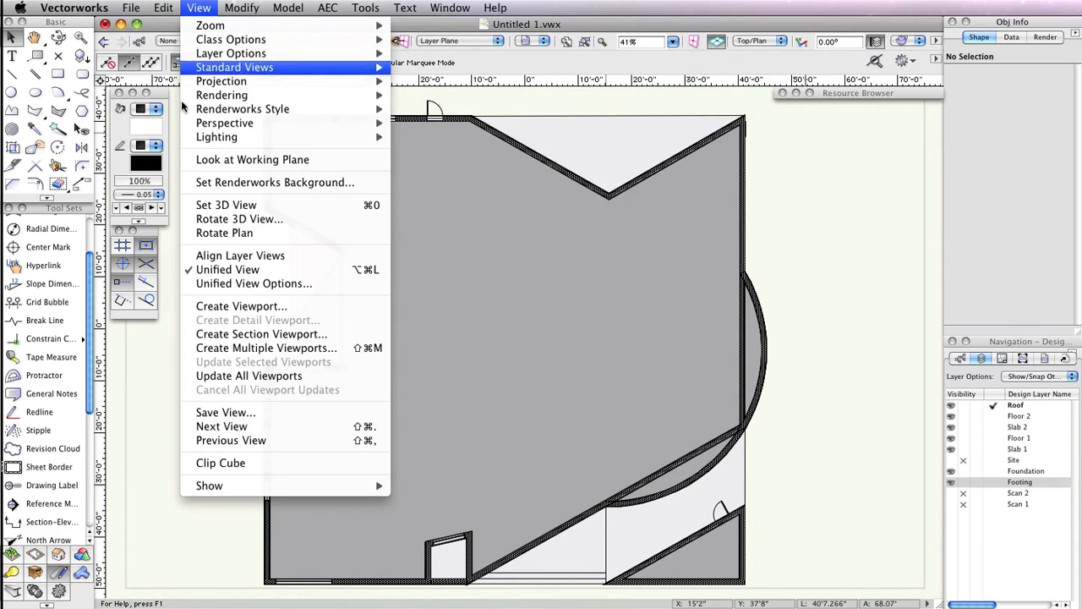
left_click(239, 334)
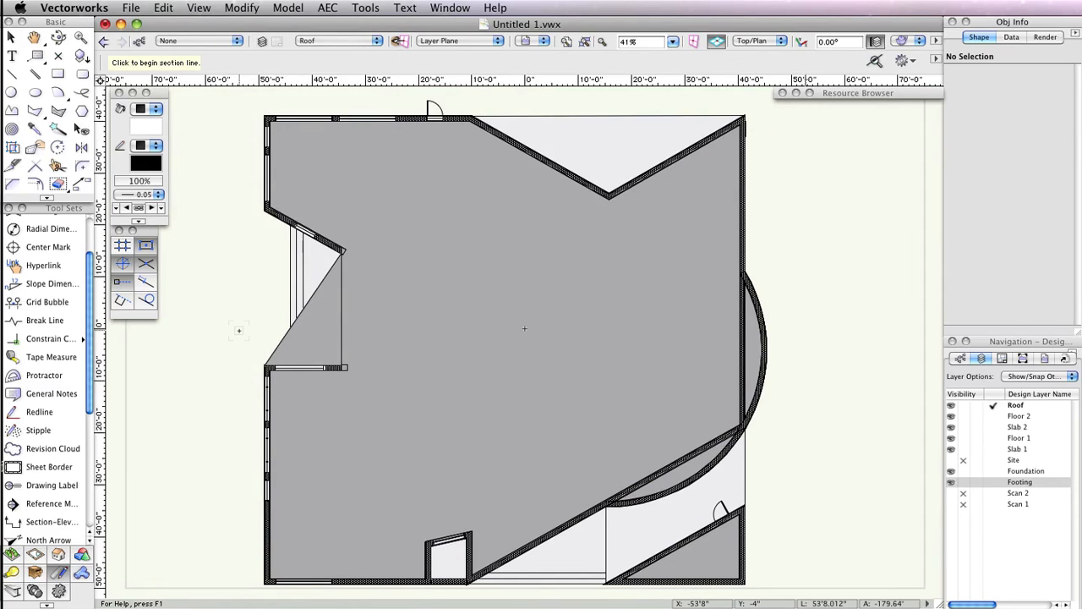
key("space")
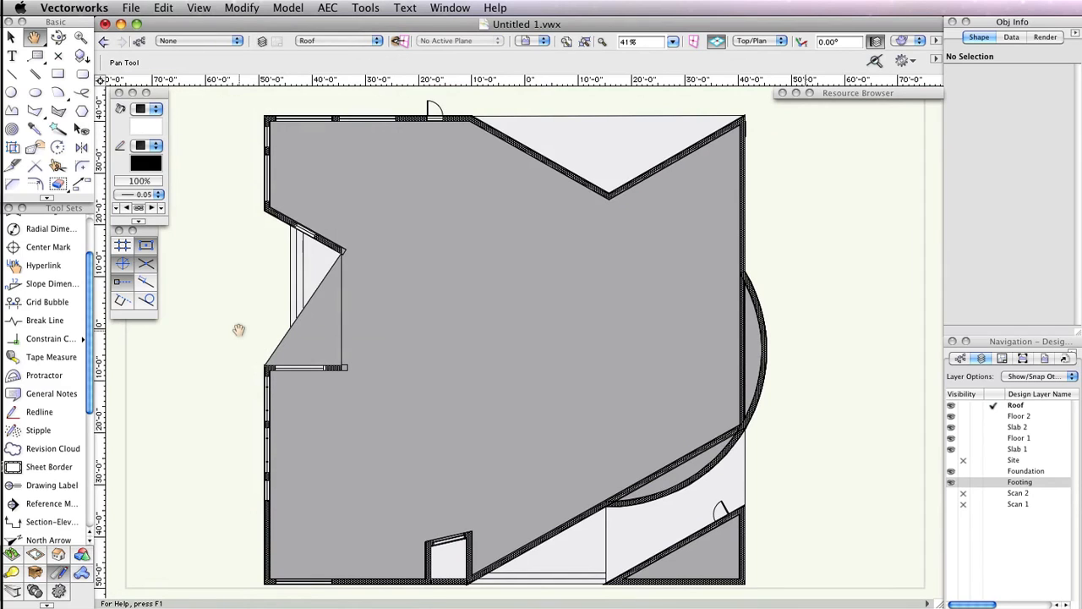
left_click_drag(239, 330, 241, 327)
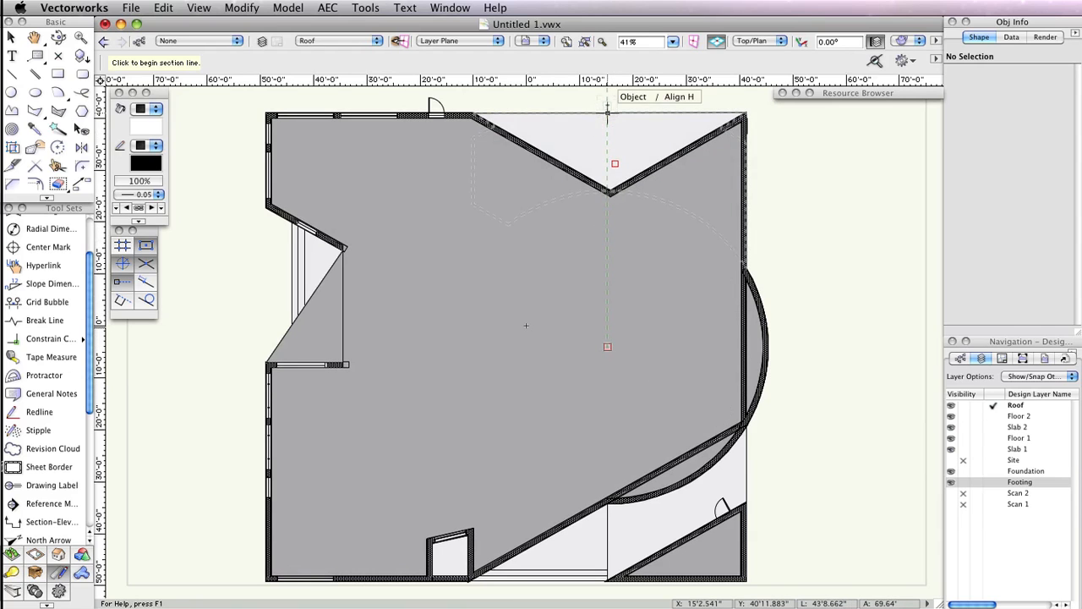
scroll(606, 99, "up", 2)
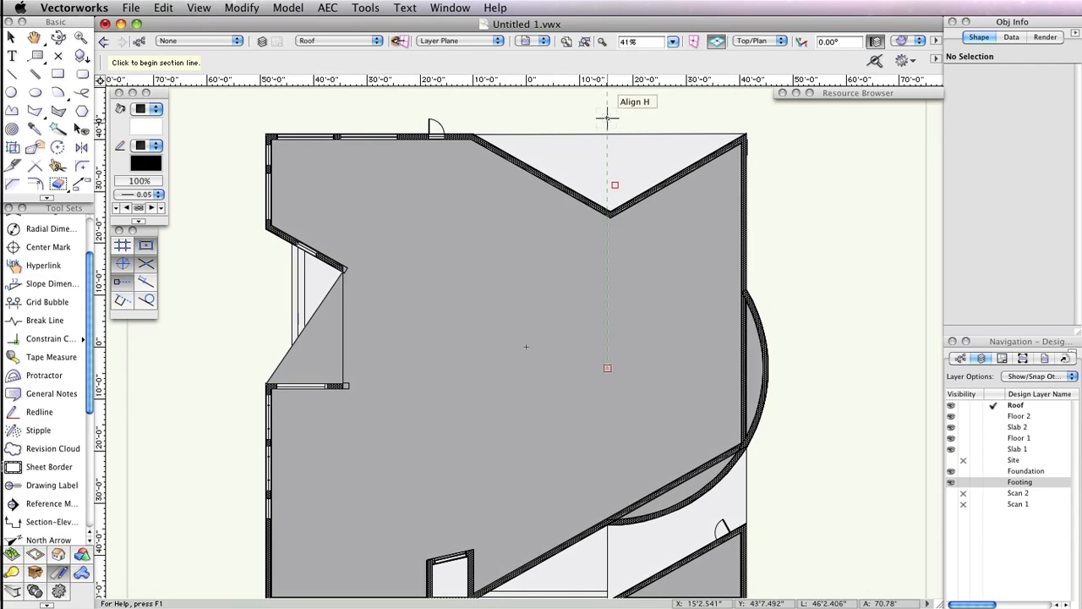
left_click(606, 102)
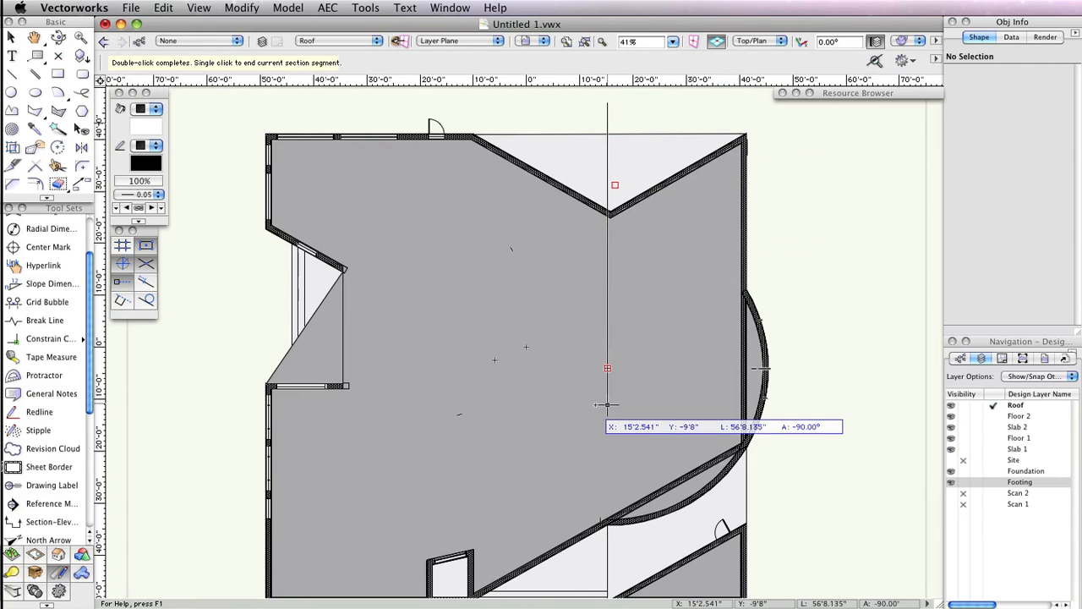
double_click(607, 565)
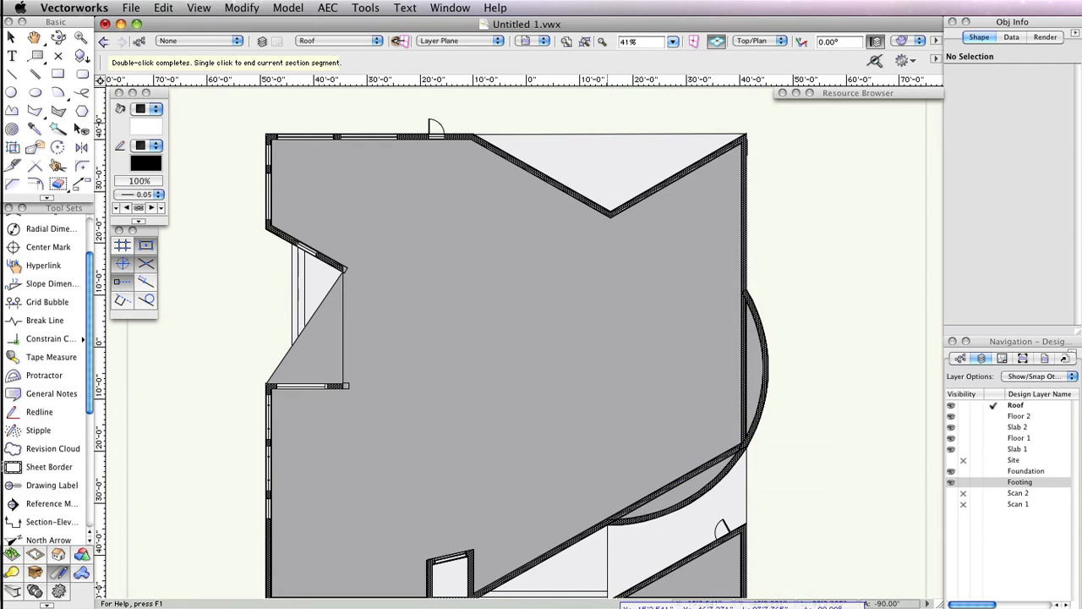
- Finish the section line below the plan and set the section viewport's viewing direction toward the right
scroll(587, 534, "down", 5)
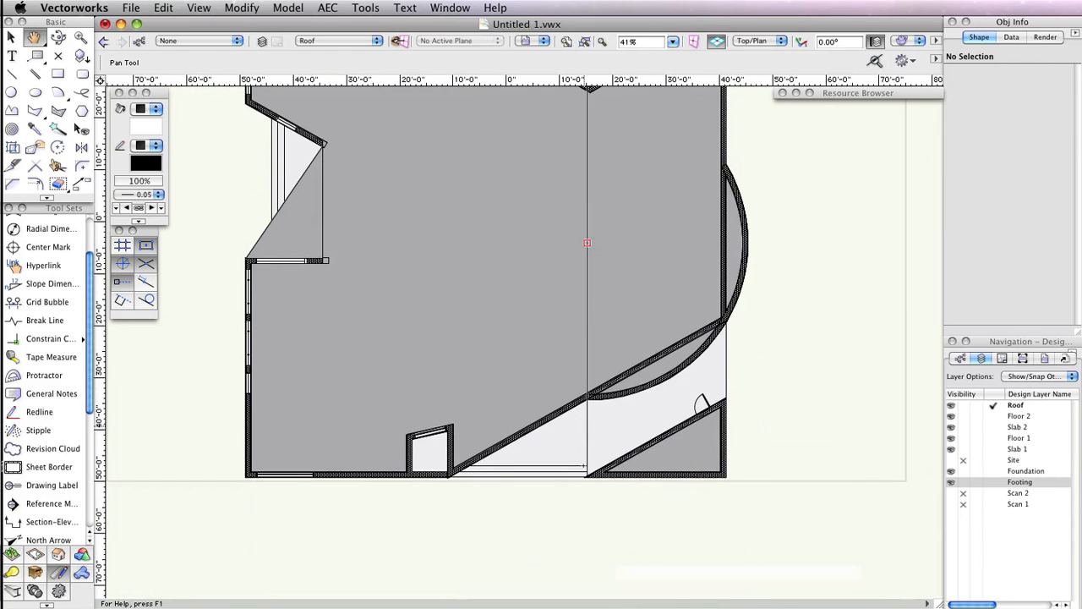
left_click(587, 521)
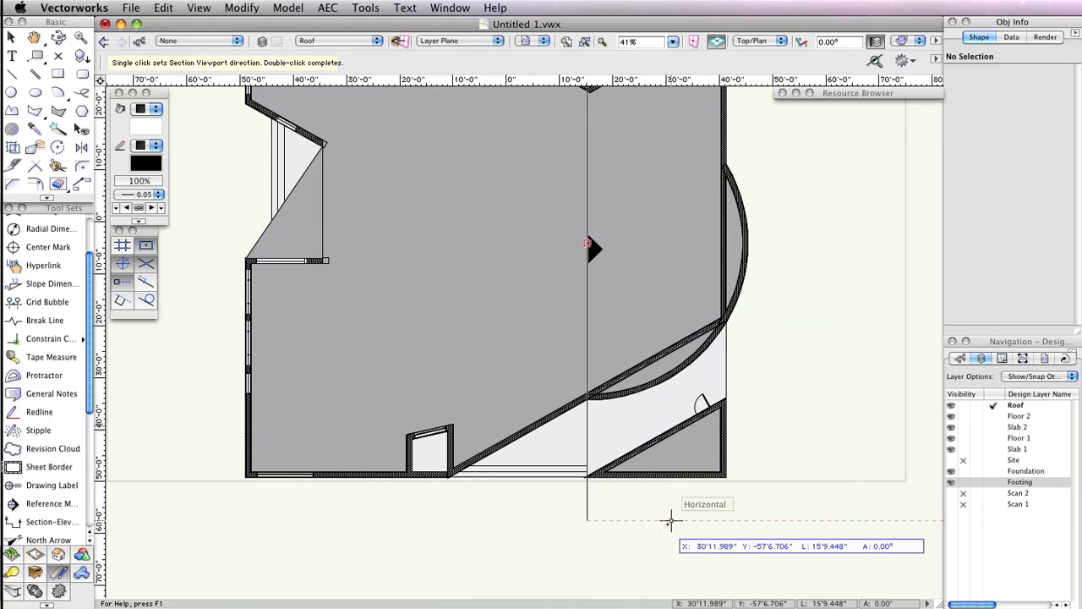
left_click(626, 519)
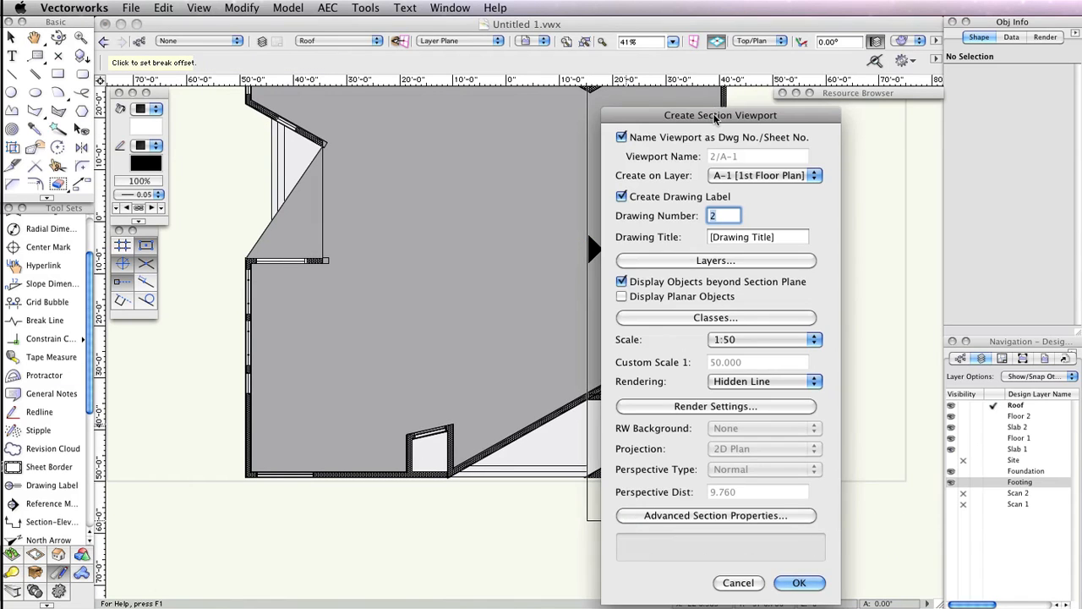
- Create the section viewport on a new sheet layer numbered A-30 and titled Section 1
left_click_drag(718, 119, 425, 61)
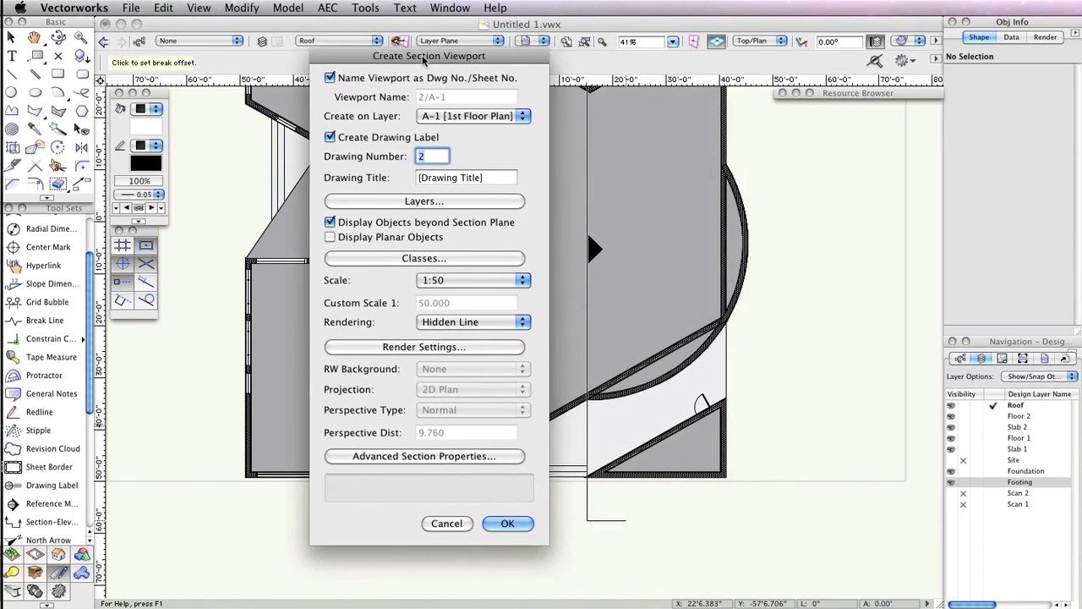
left_click(499, 115)
left_click(481, 81)
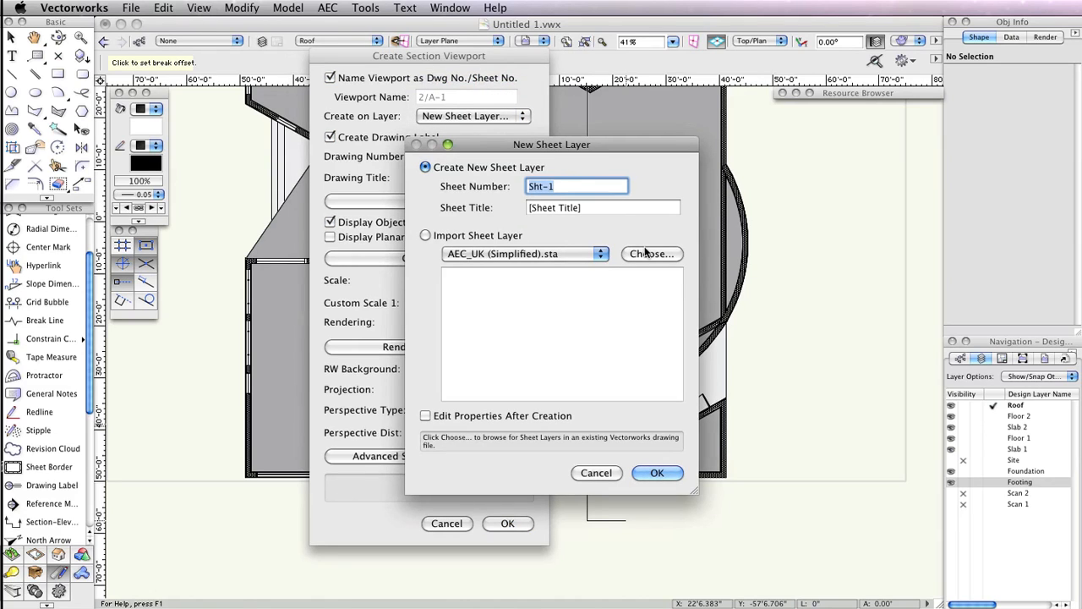
key("BackSpace")
type("A")
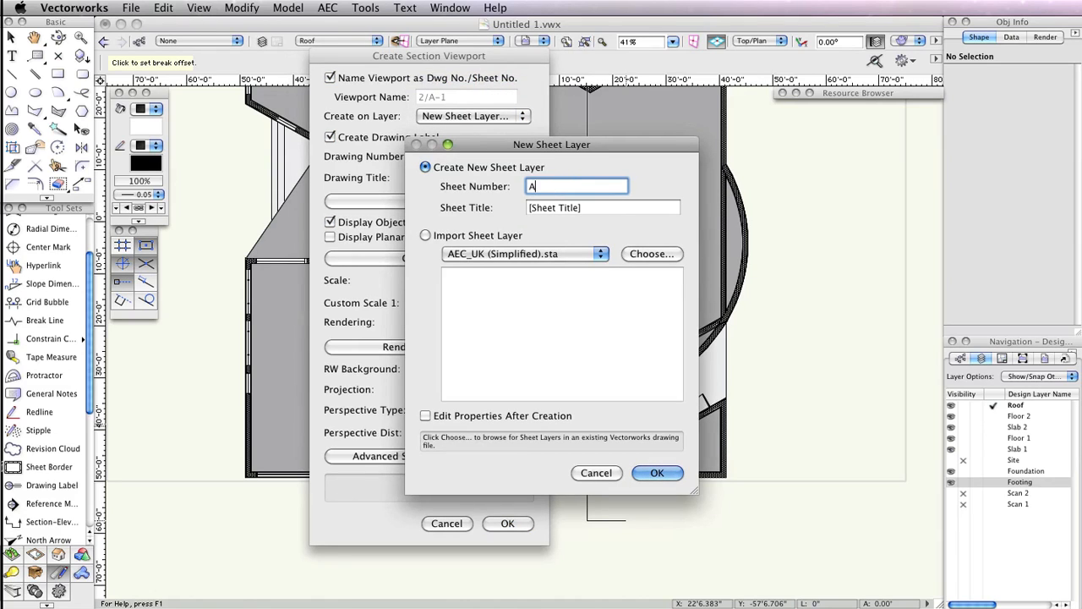
type("-30")
key("Tab")
type("Se")
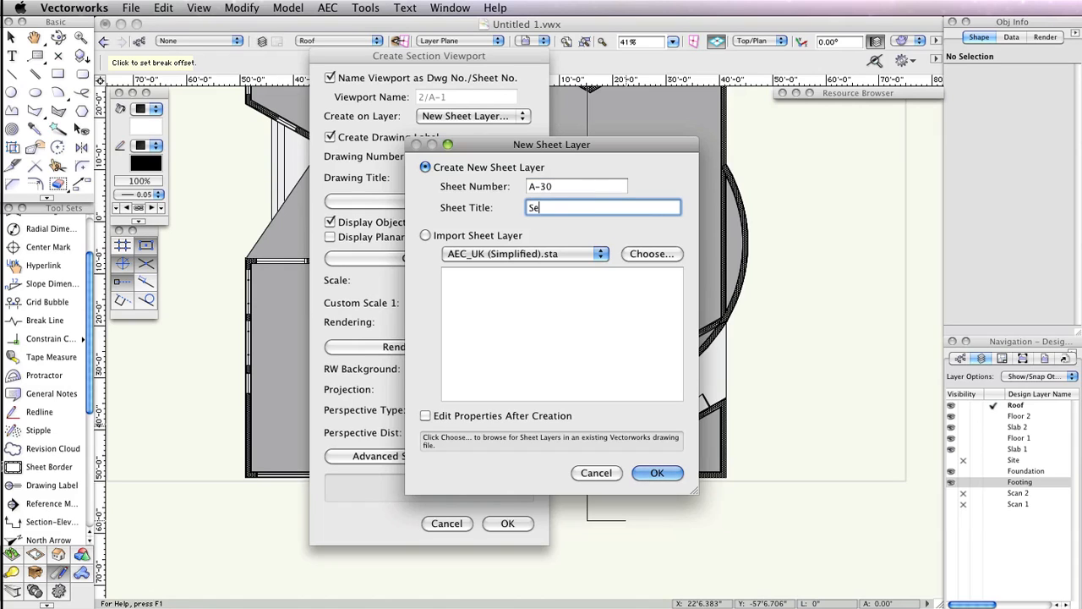
type("ction 1")
left_click(657, 472)
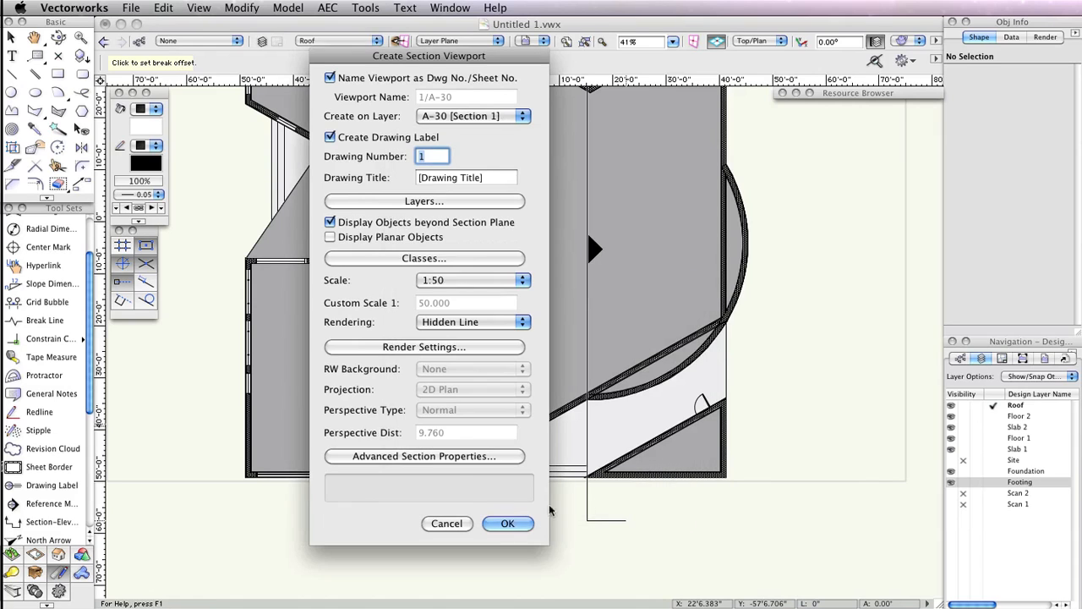
left_click(507, 523)
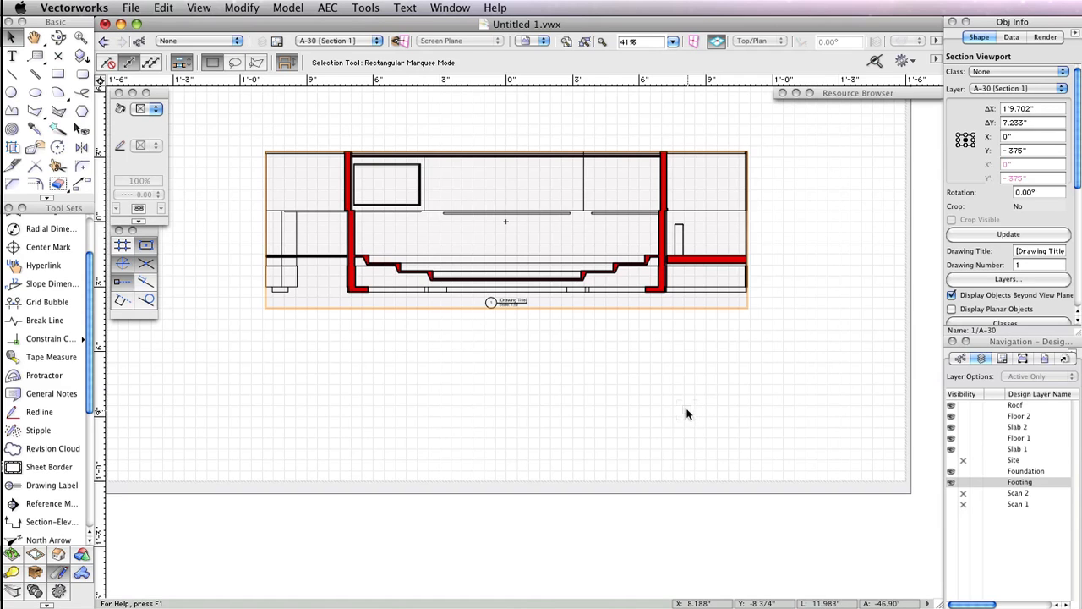
- Set the section viewport's drawing title to Section Through Auditorium
key("h")
left_click_drag(587, 353, 647, 443)
key("x")
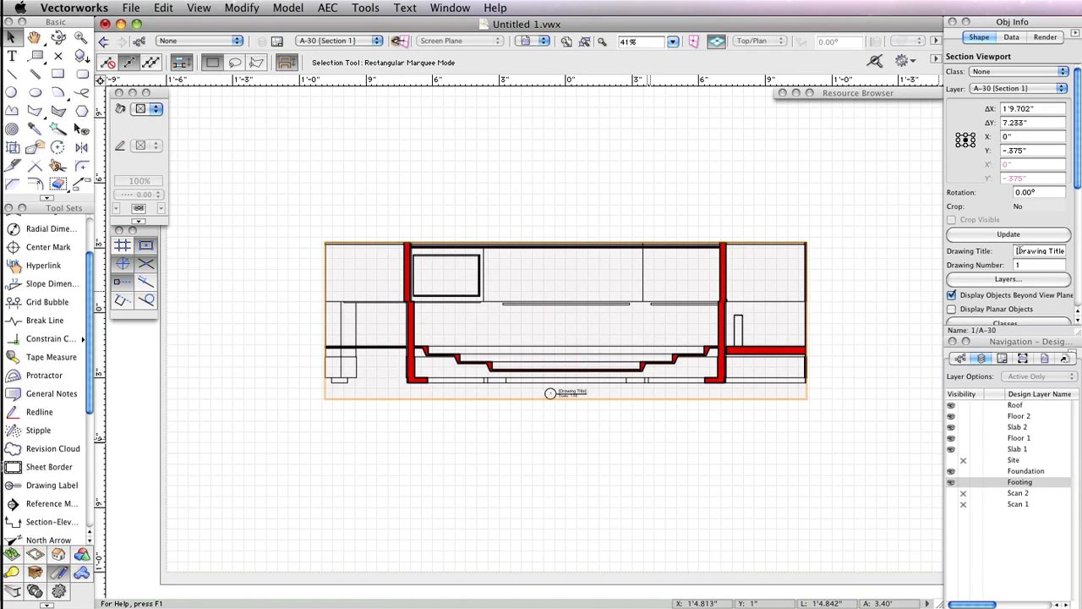
left_click(1025, 251)
triple_click(1025, 250)
type("S")
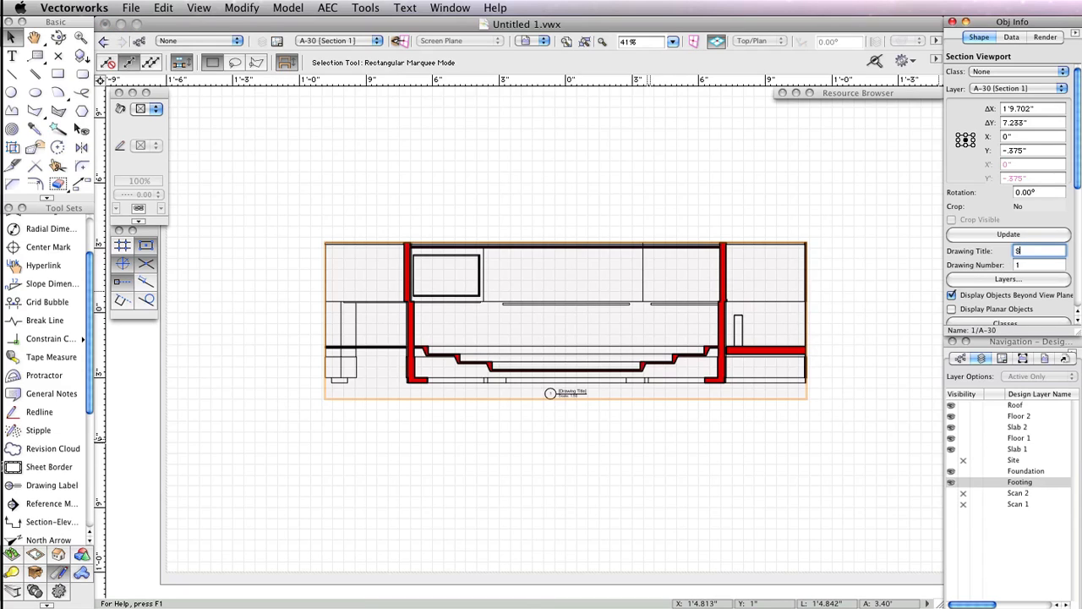
type("ection 1 Through Av")
type("ditorium")
key("Return")
- Move the section viewport up toward the top of the sheet
scroll(713, 346, "up", 2)
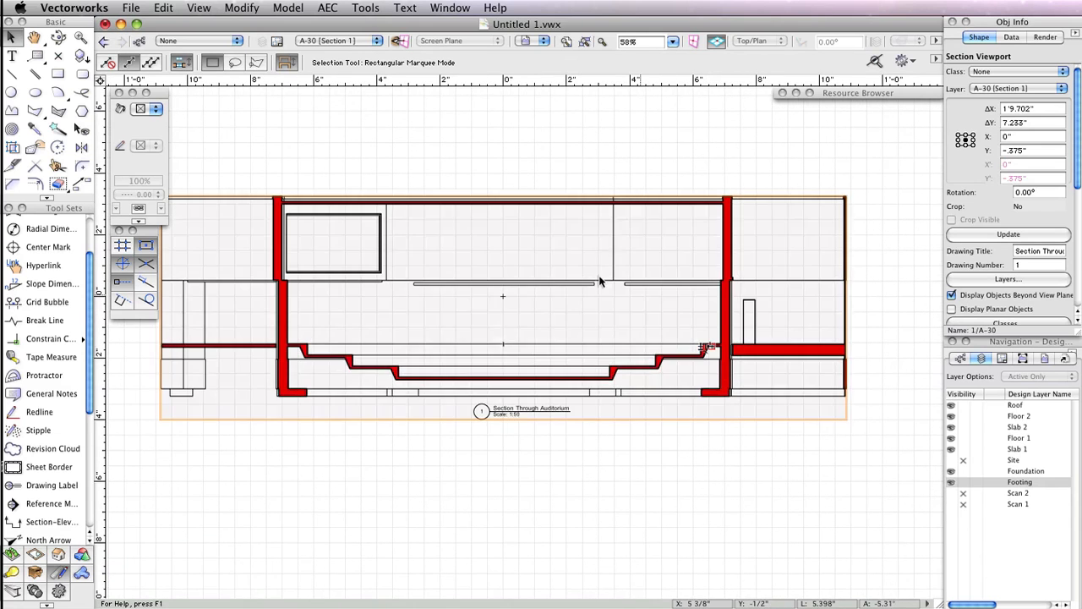
middle_click_drag(568, 270, 615, 267)
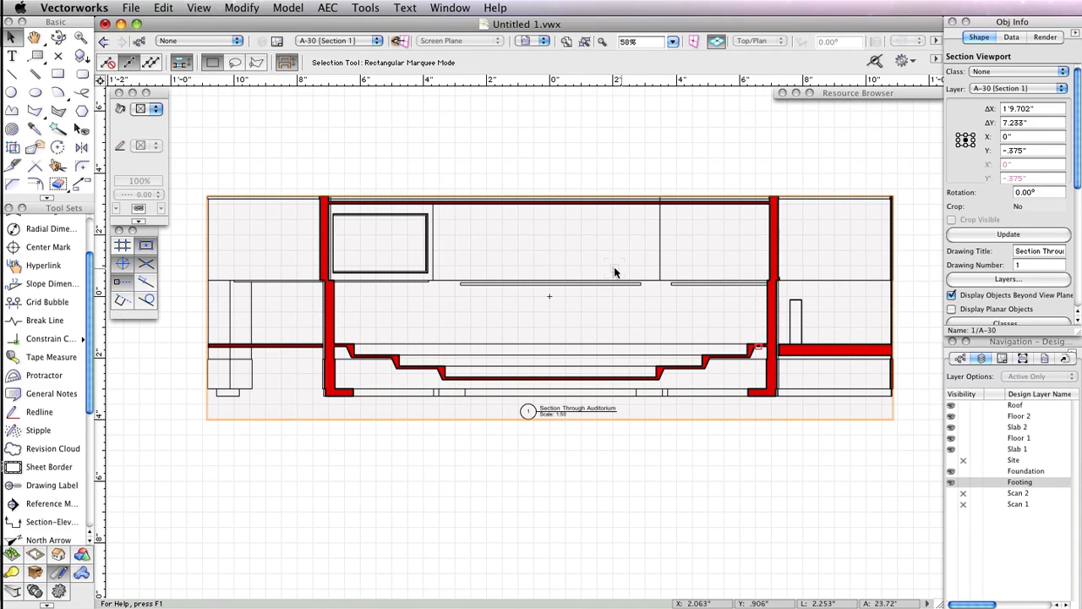
scroll(615, 272, "down", 3)
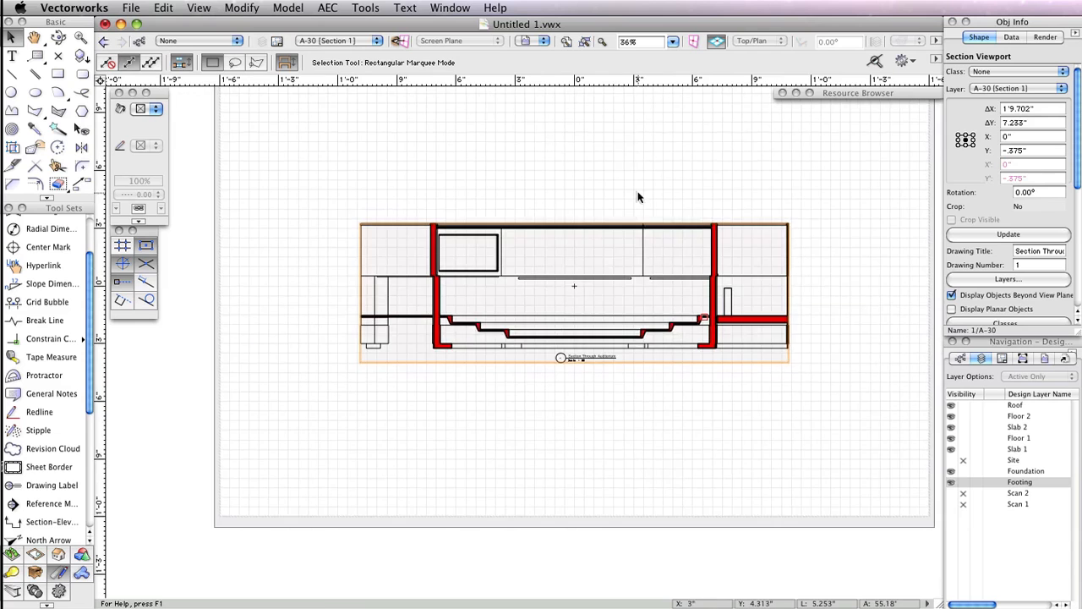
middle_click_drag(640, 197, 646, 307)
key("x")
left_click_drag(581, 400, 583, 250)
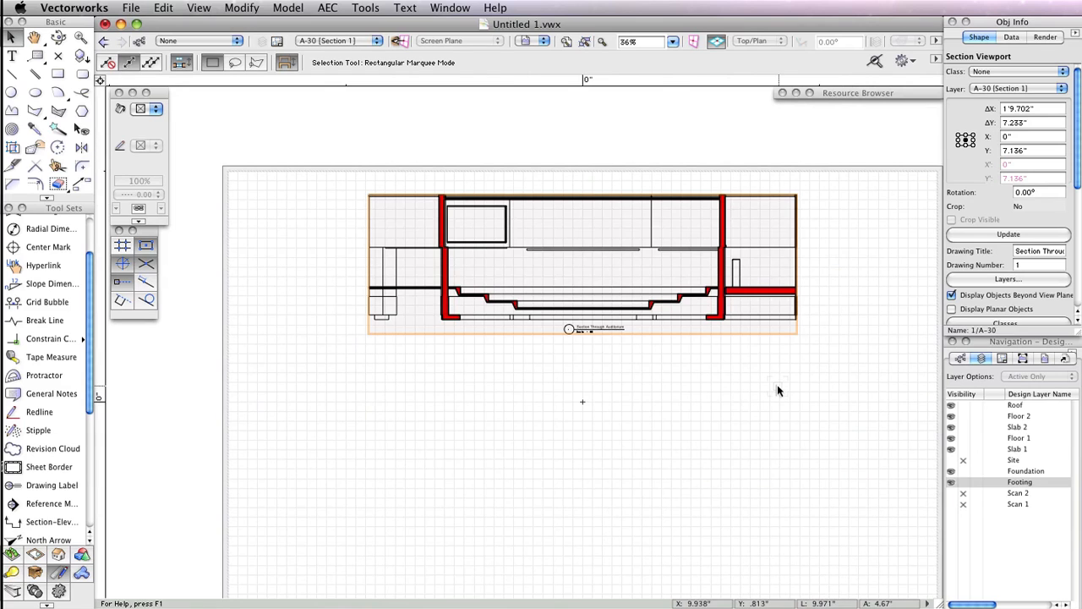
- Duplicate the section viewport and position the copy below the original, nudging it slightly left
left_click(164, 7)
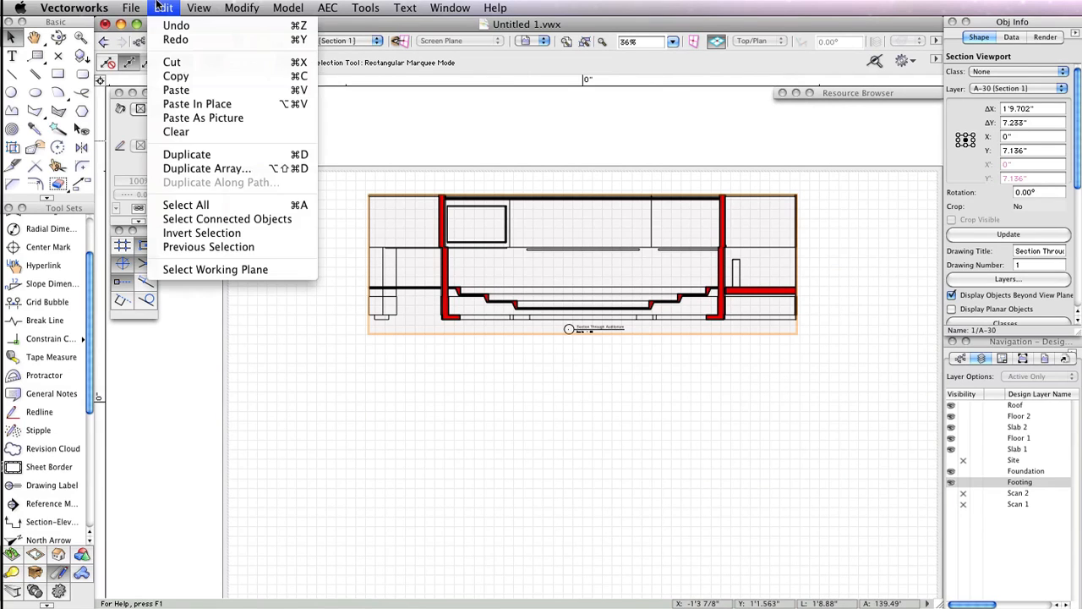
left_click(186, 154)
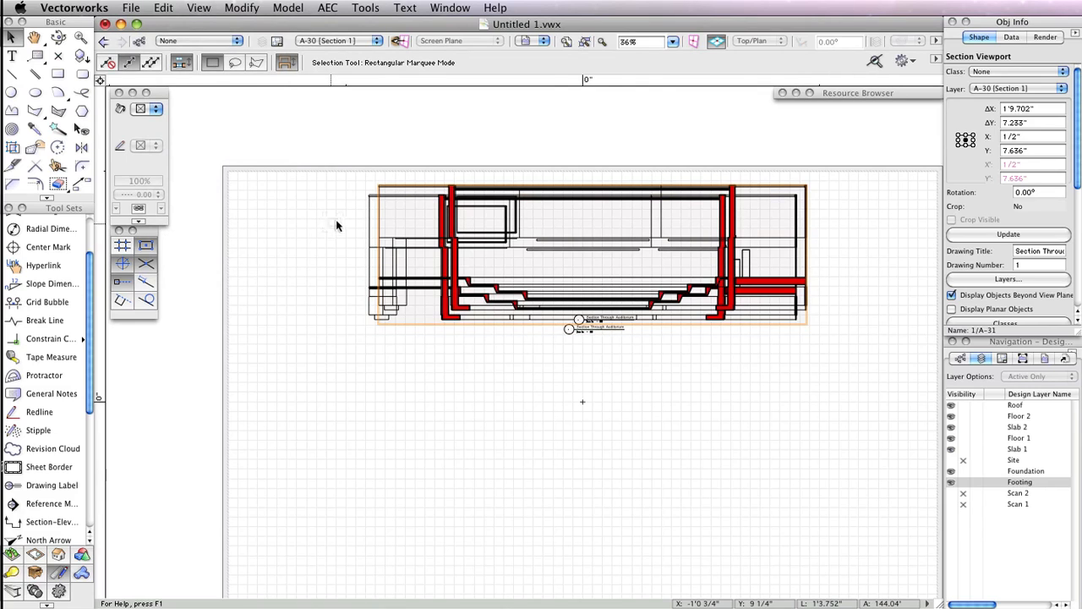
left_click_drag(512, 182, 517, 443)
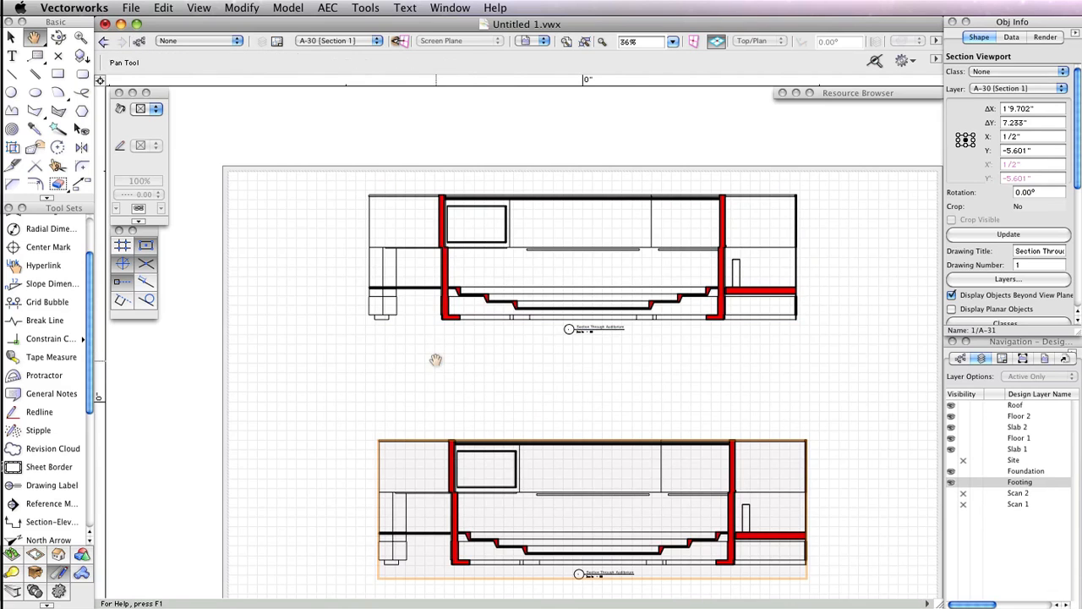
middle_click_drag(435, 357, 406, 288)
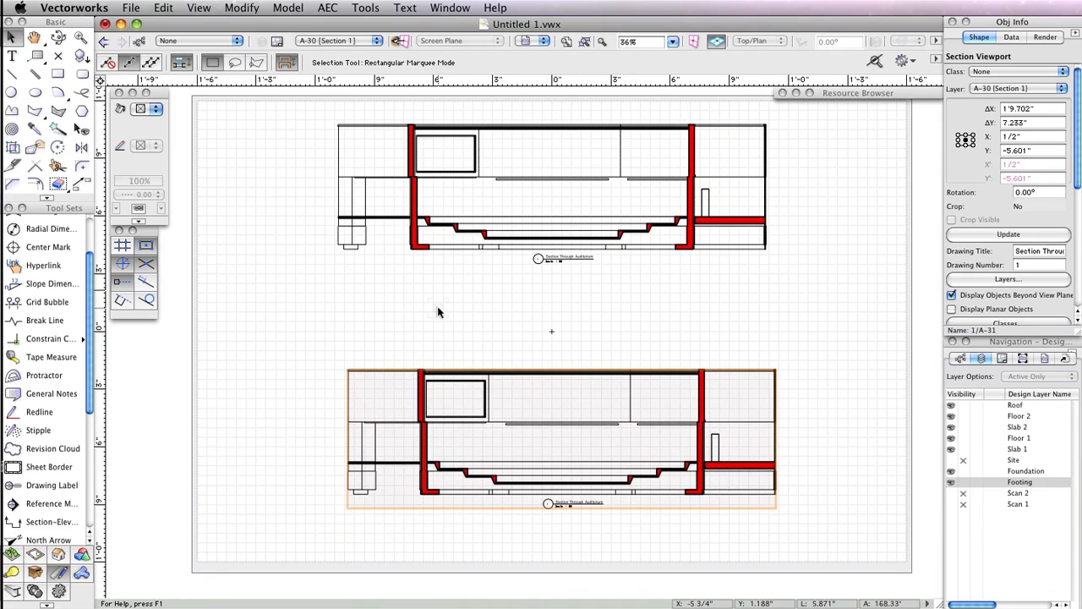
key("Left")
key("Left")
key("Left")
key("Left")
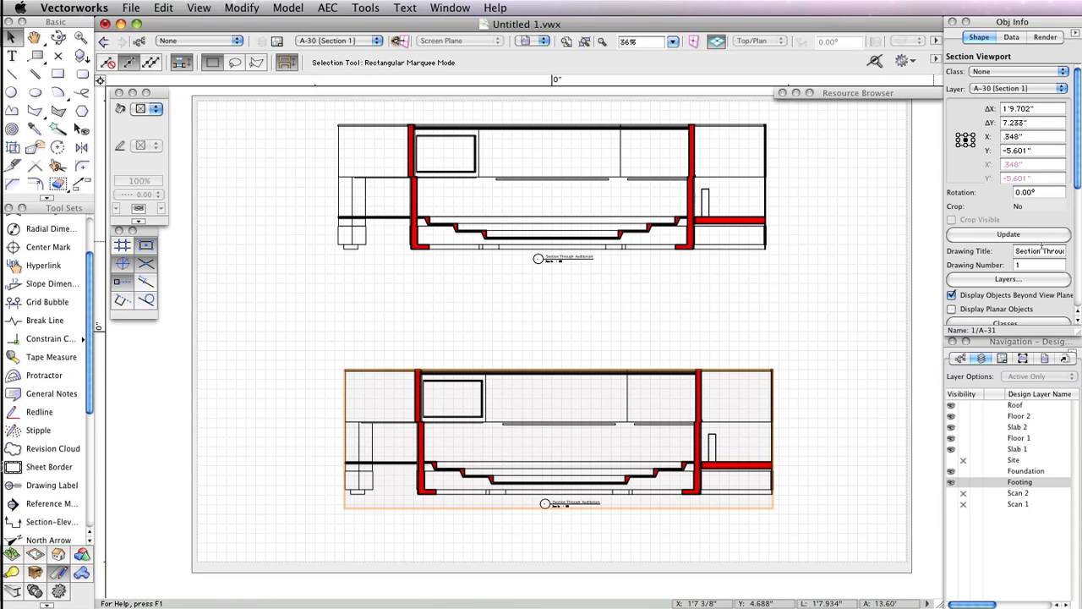
- Append Looking South to the duplicate viewport's drawing title
left_click_drag(1042, 251, 1072, 250)
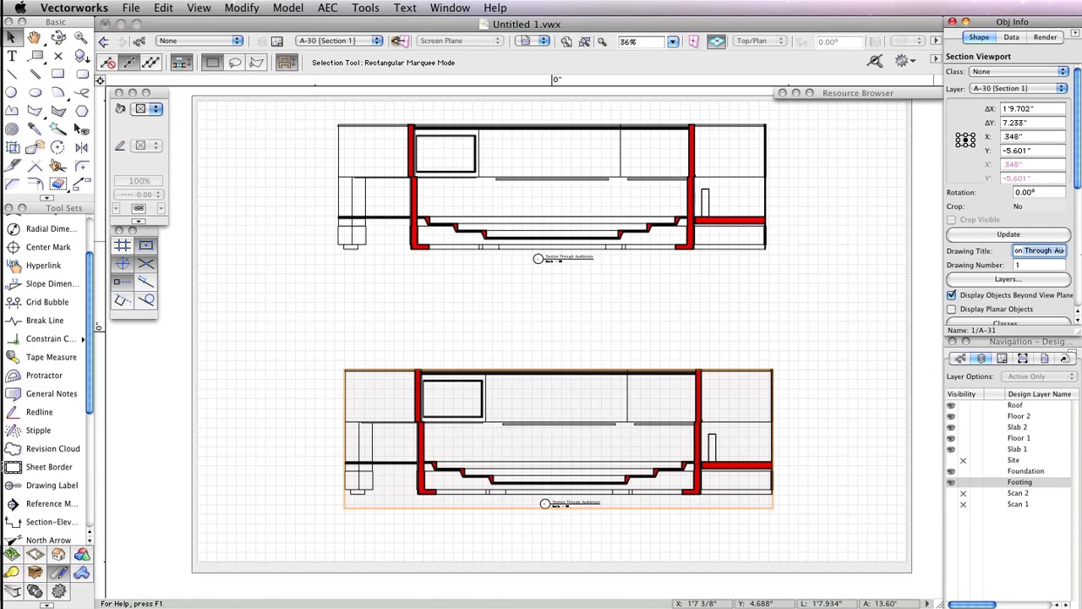
key("Right")
type("Looking South")
key("Return")
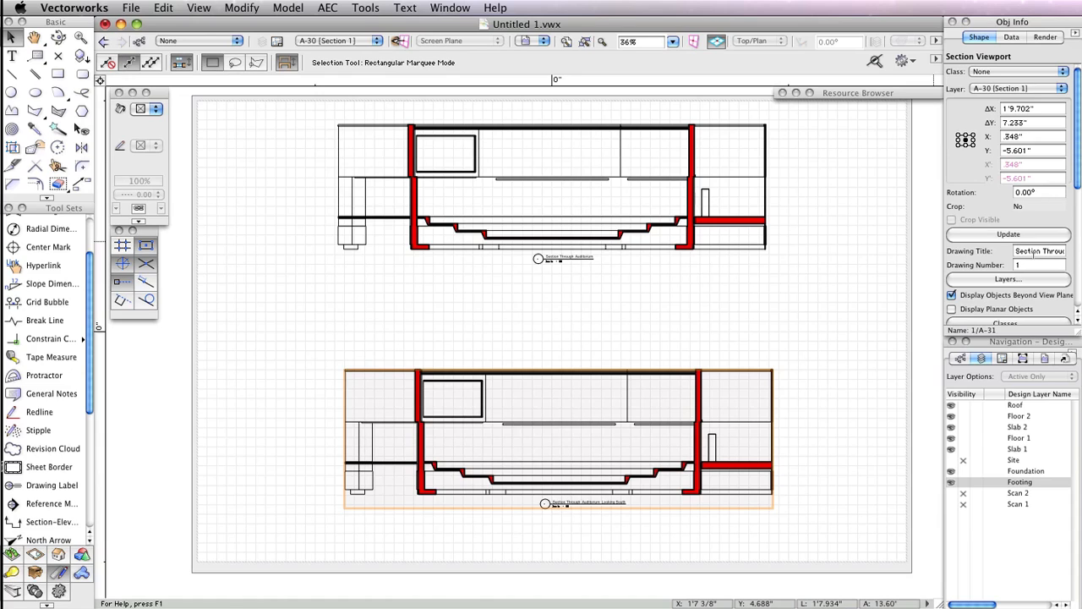
- Reverse the duplicate section viewport's direction and update the viewport
scroll(1079, 163, "down", 10)
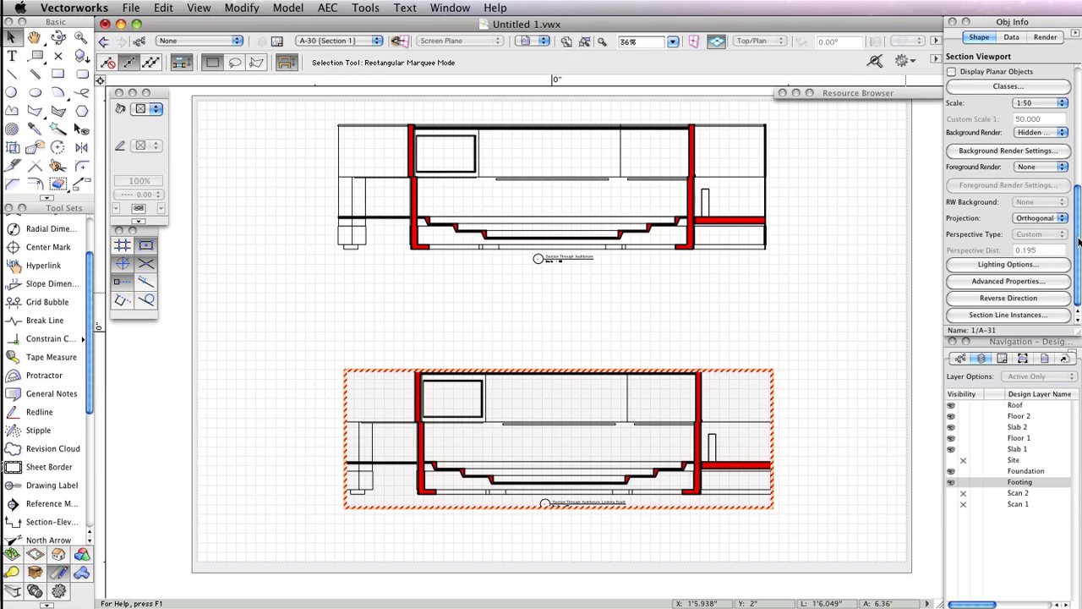
left_click_drag(1078, 241, 1069, 100)
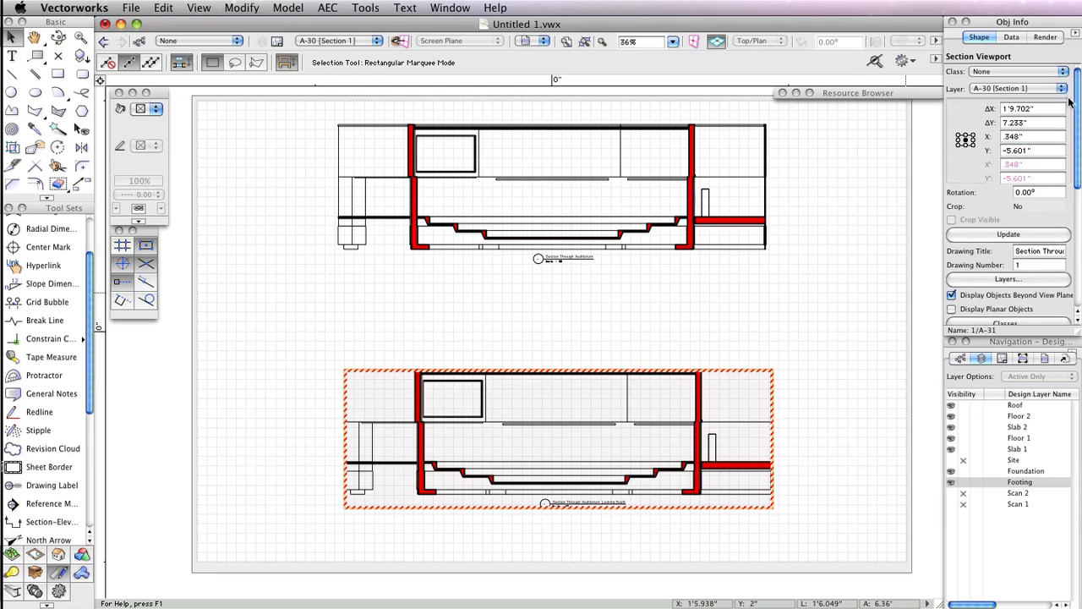
left_click(1007, 236)
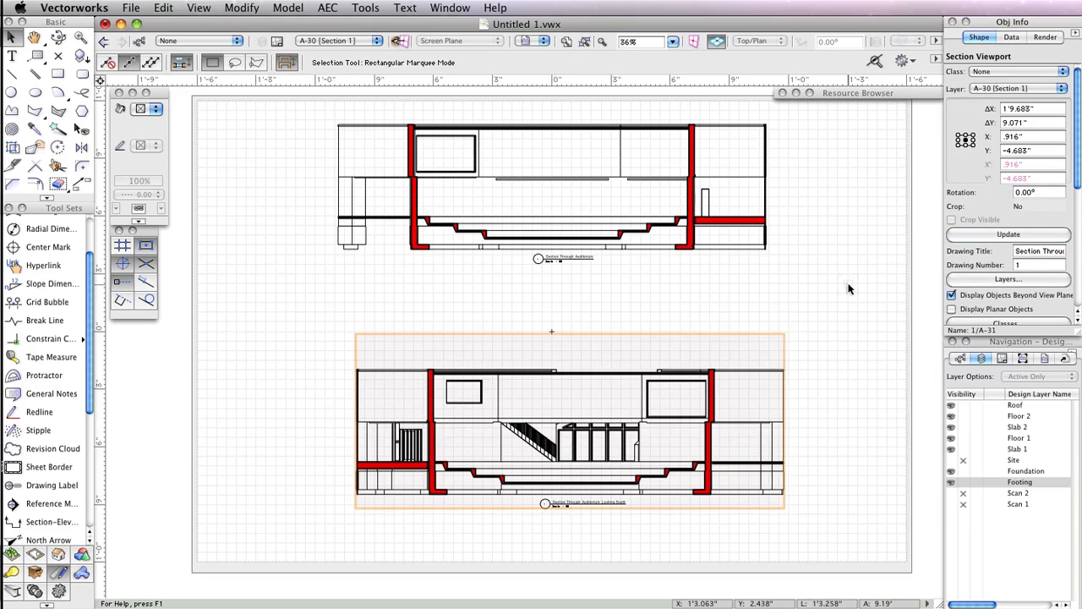
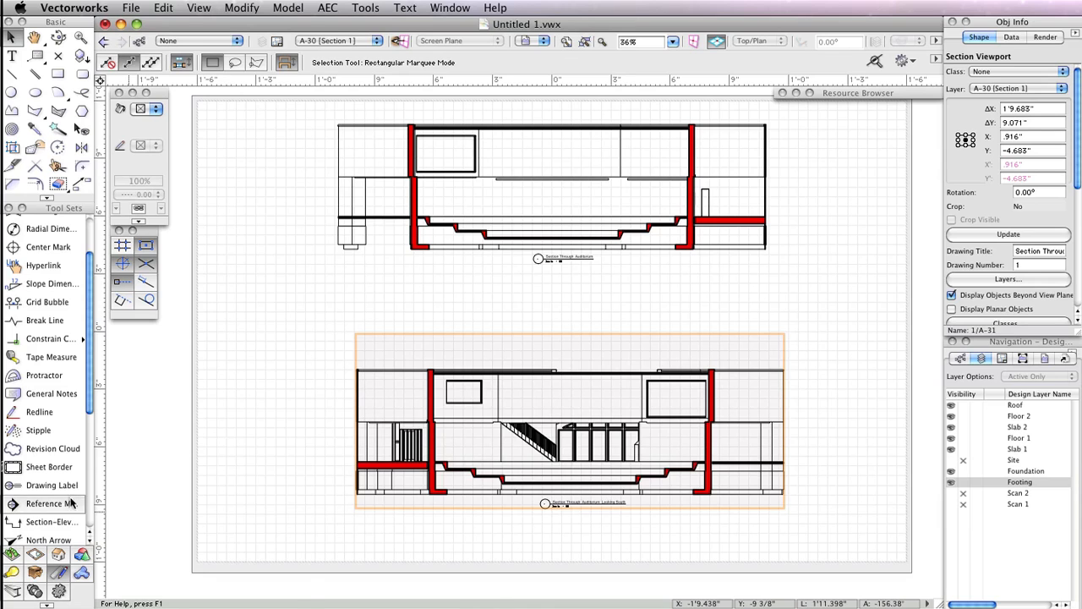
- Set the duplicate section viewport's projection to Perspective, keeping Custom type, with a perspective distance of 30
scroll(1079, 176, "down", 5)
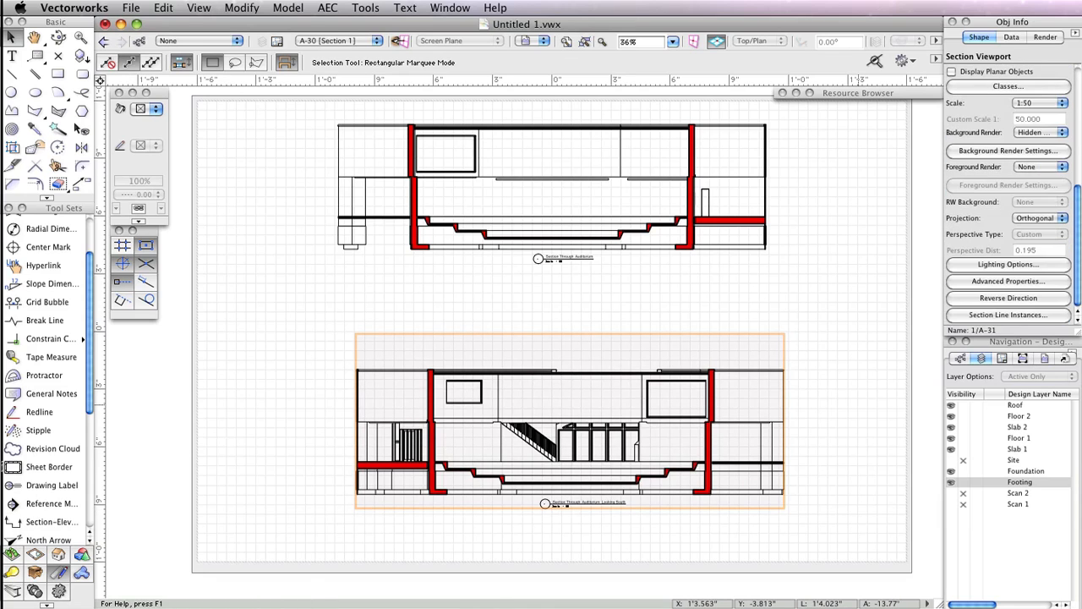
left_click(1044, 218)
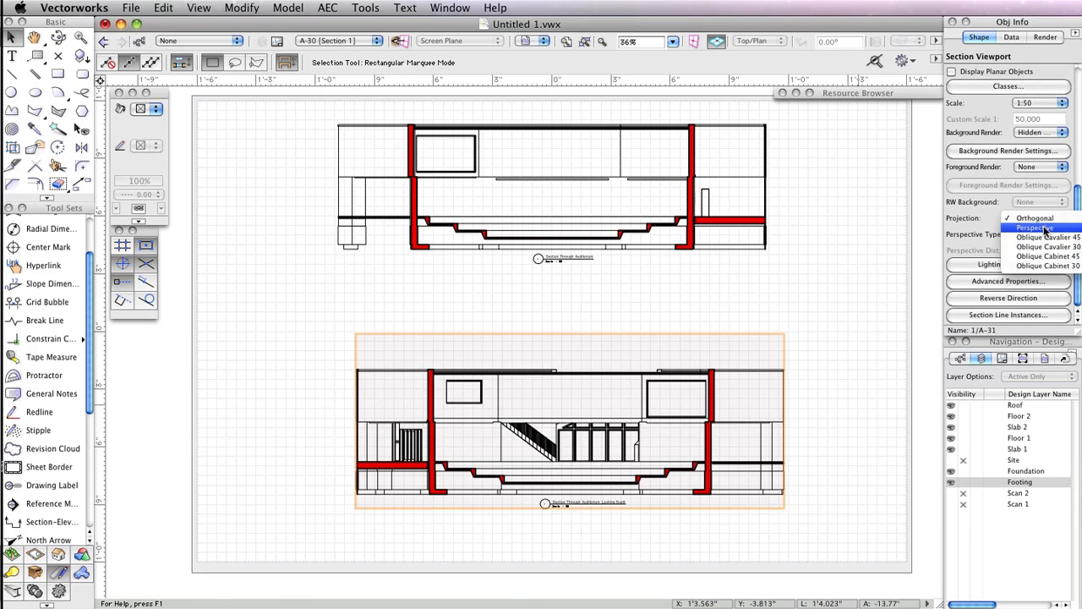
left_click(1044, 229)
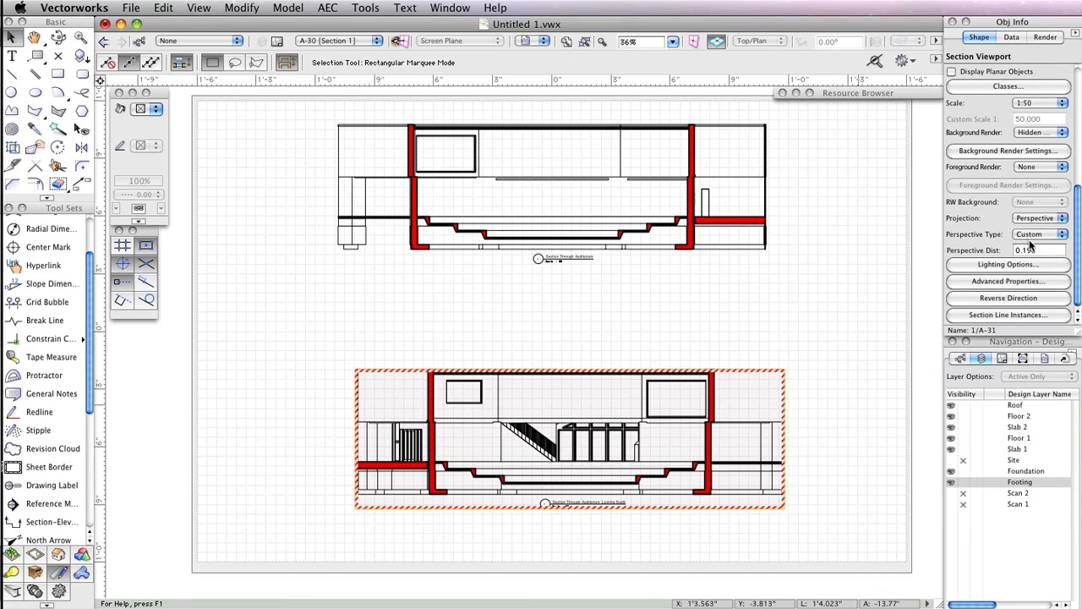
left_click(1051, 236)
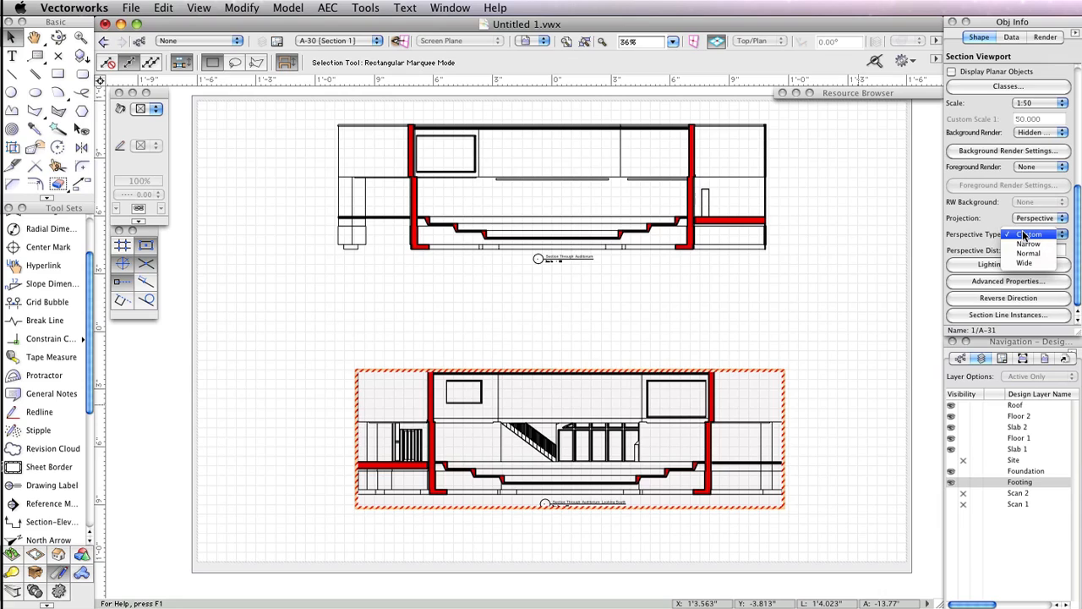
left_click(1025, 234)
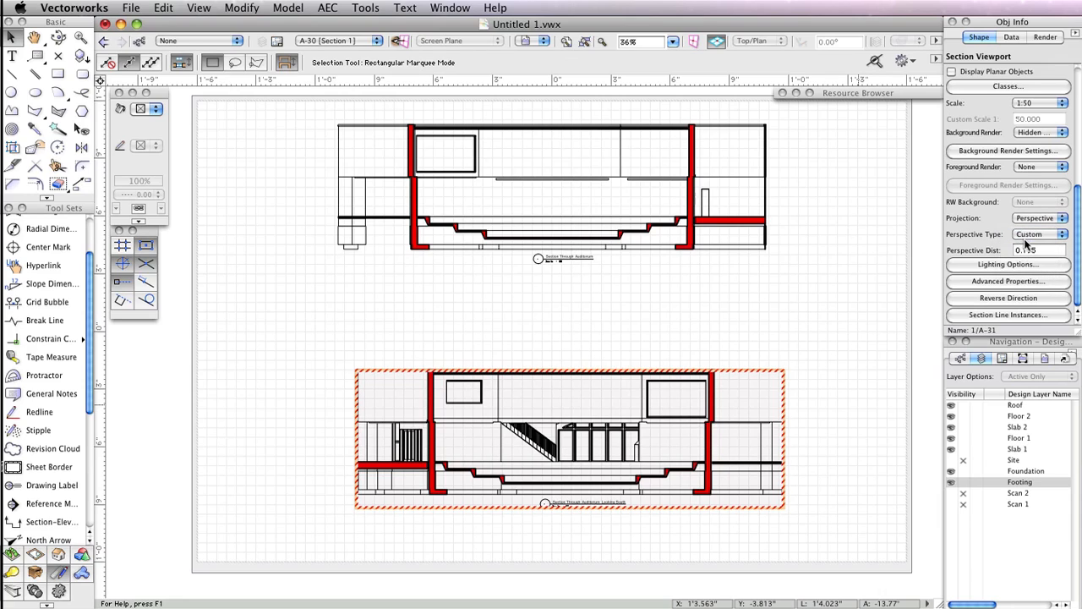
left_click(1043, 249)
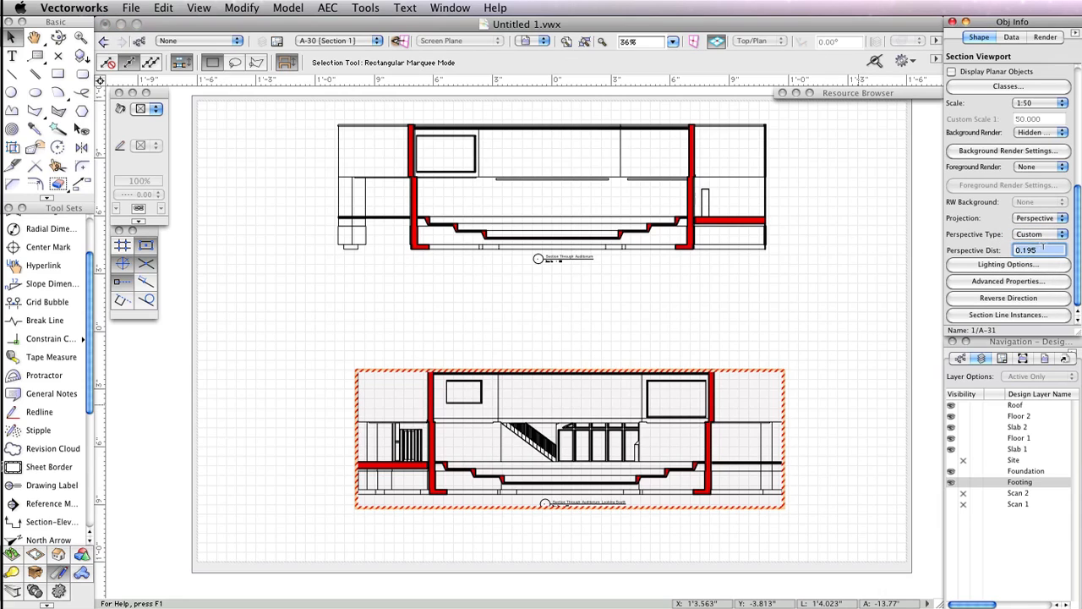
type("30")
key("Return")
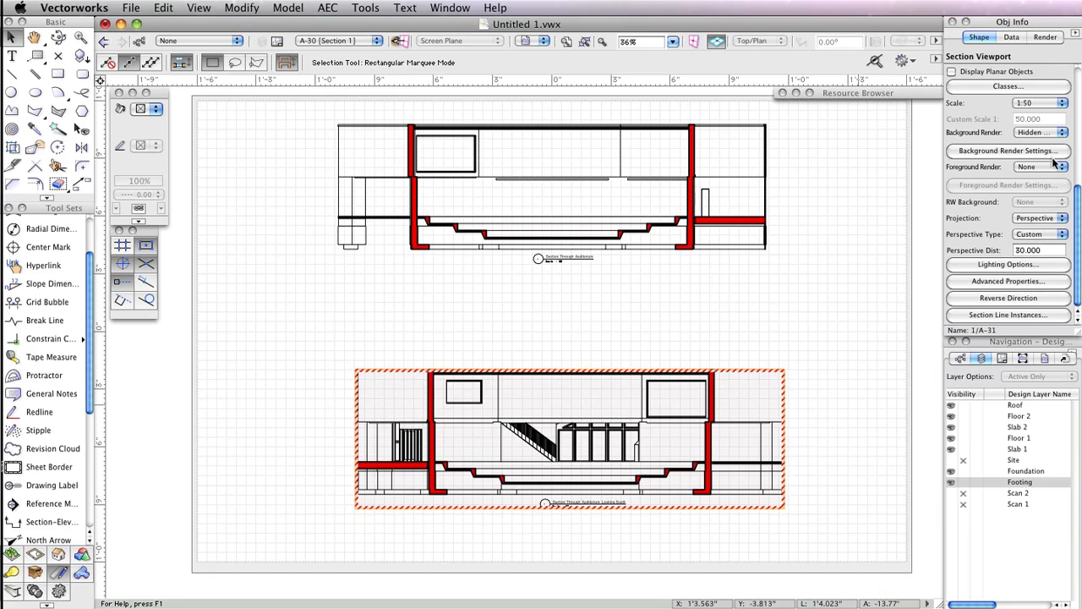
- Move the perspective section viewport back onto the sheet beneath the upper section viewport
left_click_drag(1079, 200, 1076, 101)
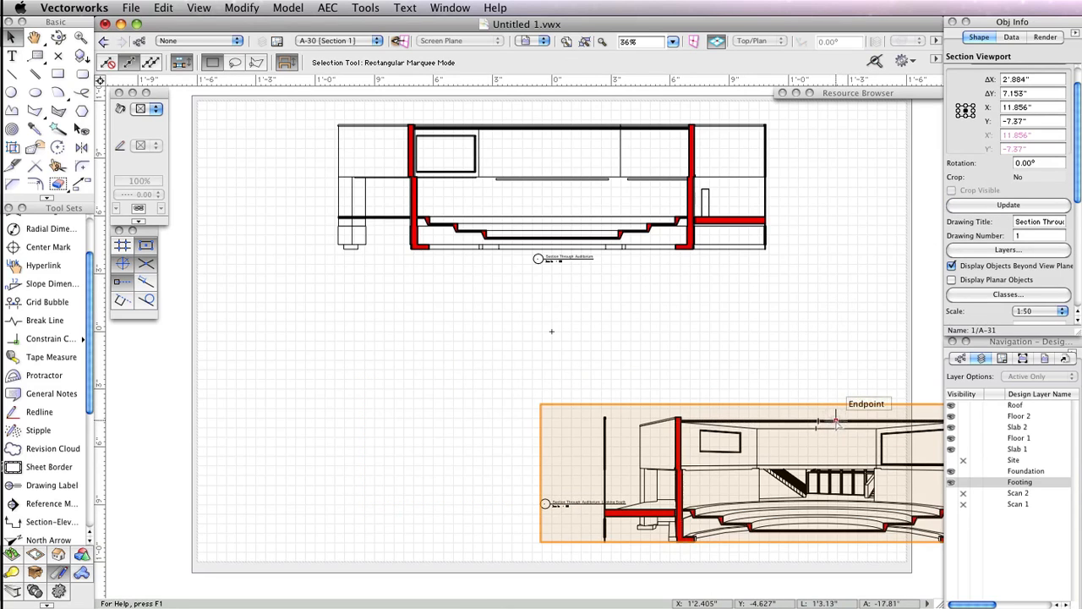
left_click_drag(828, 425, 606, 392)
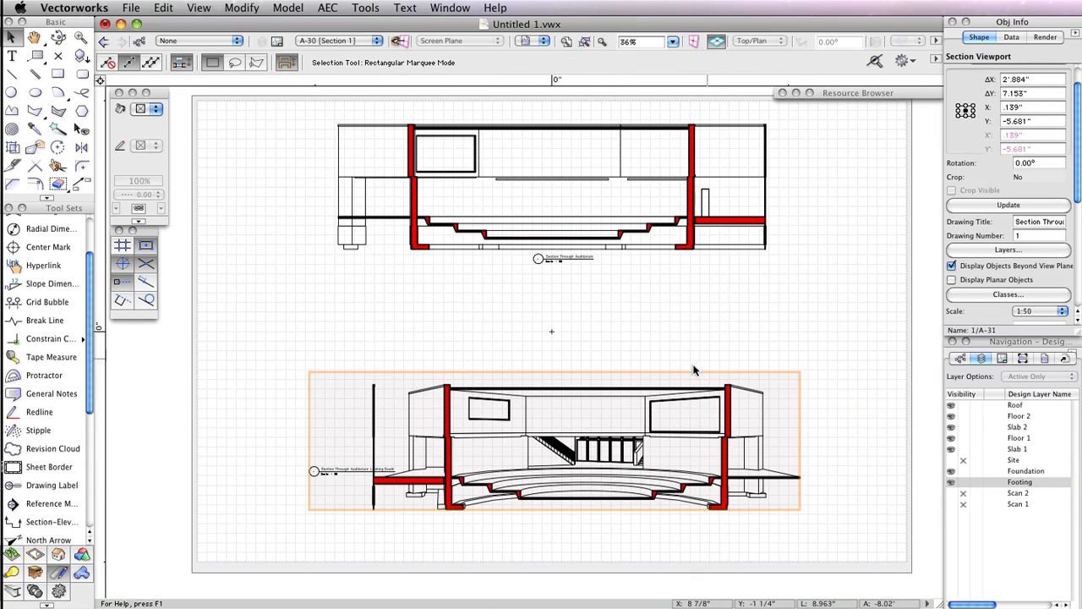
- Edit the perspective viewport's annotations, move its drawing label under the section's centre, and exit annotation editing
right_click(558, 378)
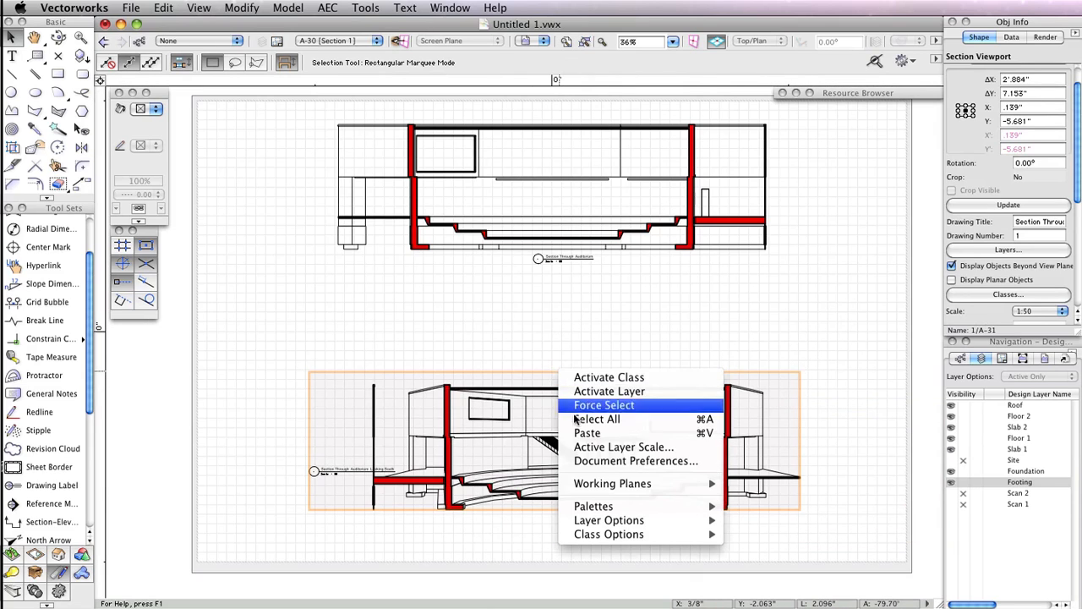
right_click(488, 392)
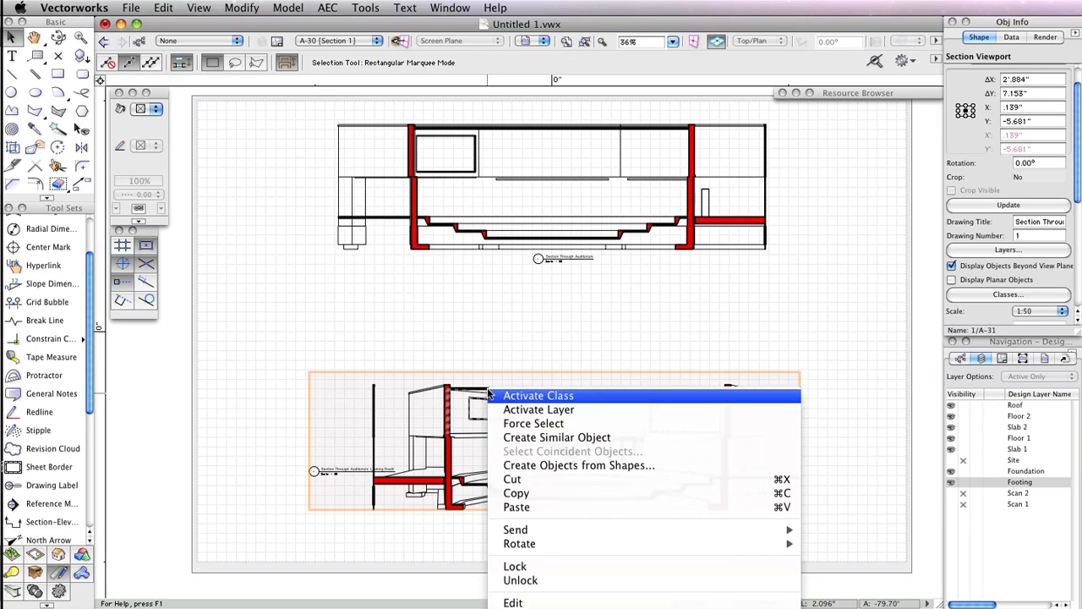
left_click(465, 312)
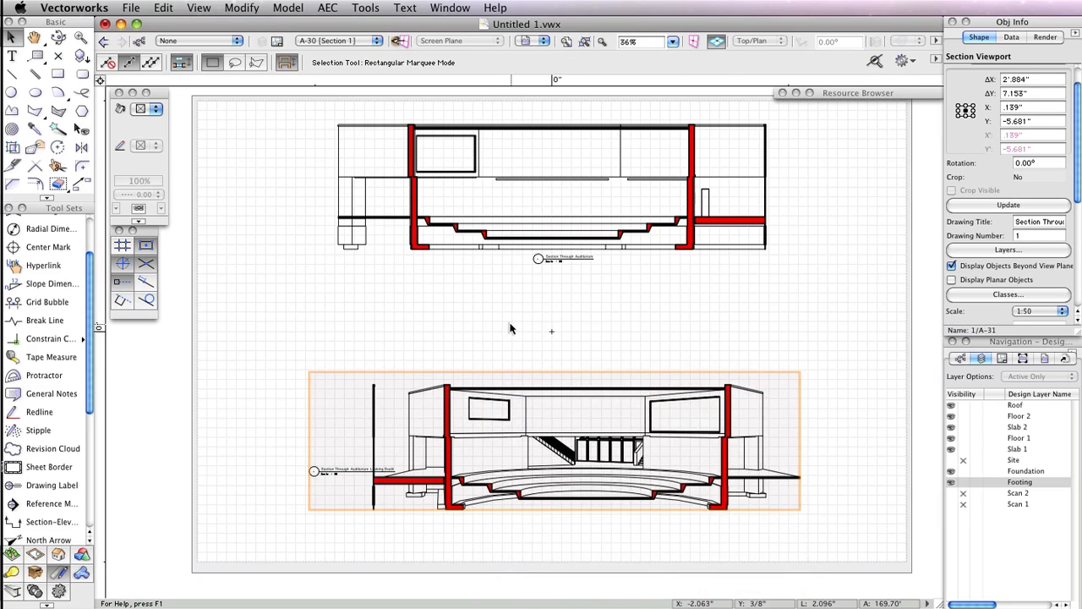
middle_click_drag(509, 317, 508, 232)
right_click(488, 296)
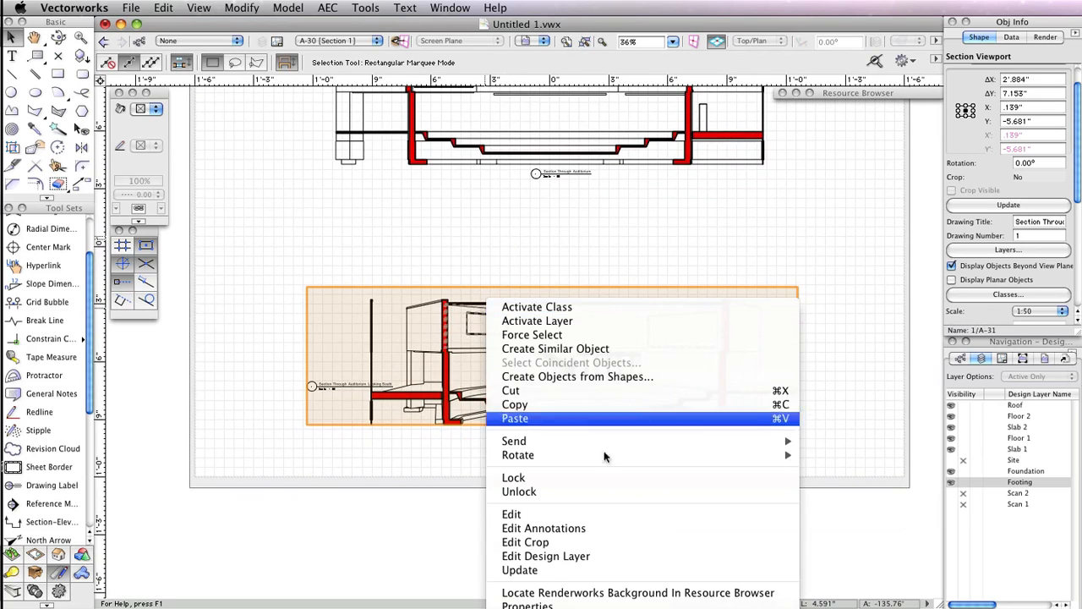
left_click(589, 521)
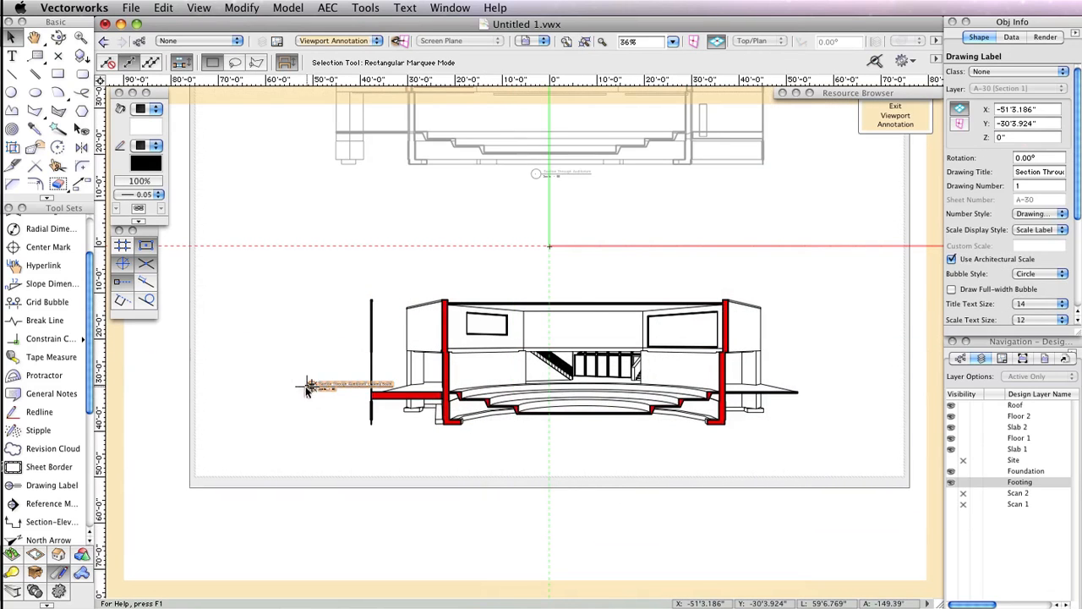
mouse_move(367, 384)
left_mouse_down()
mouse_move(483, 454)
mouse_move(508, 433)
mouse_move(580, 426)
mouse_move(548, 434)
left_mouse_up()
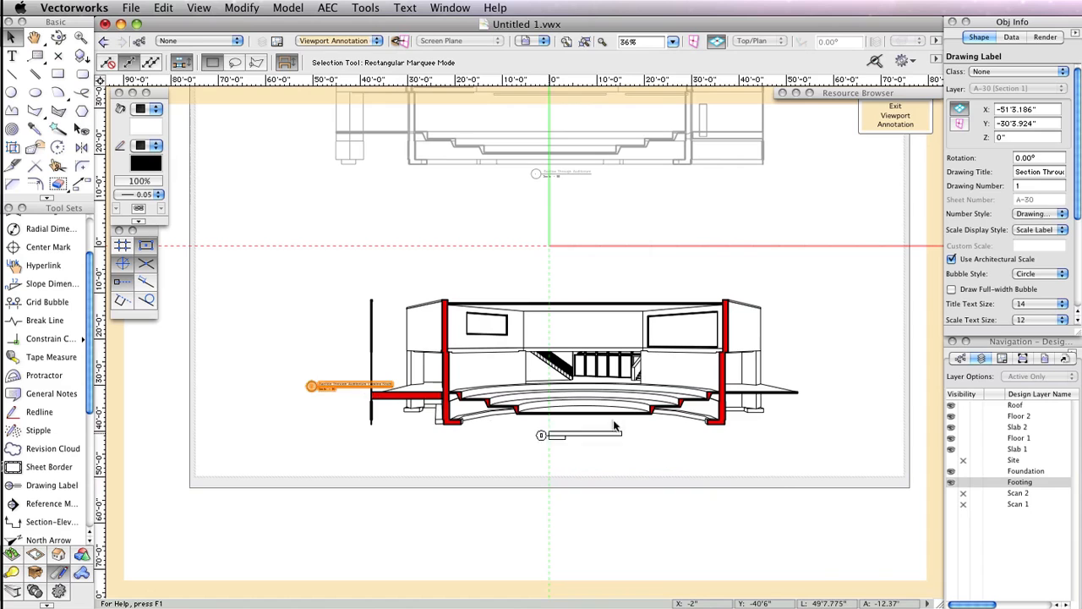
left_click(896, 115)
- Shift the section viewports slightly left to centre them on the sheet and update the viewport
scroll(790, 295, "up", 5)
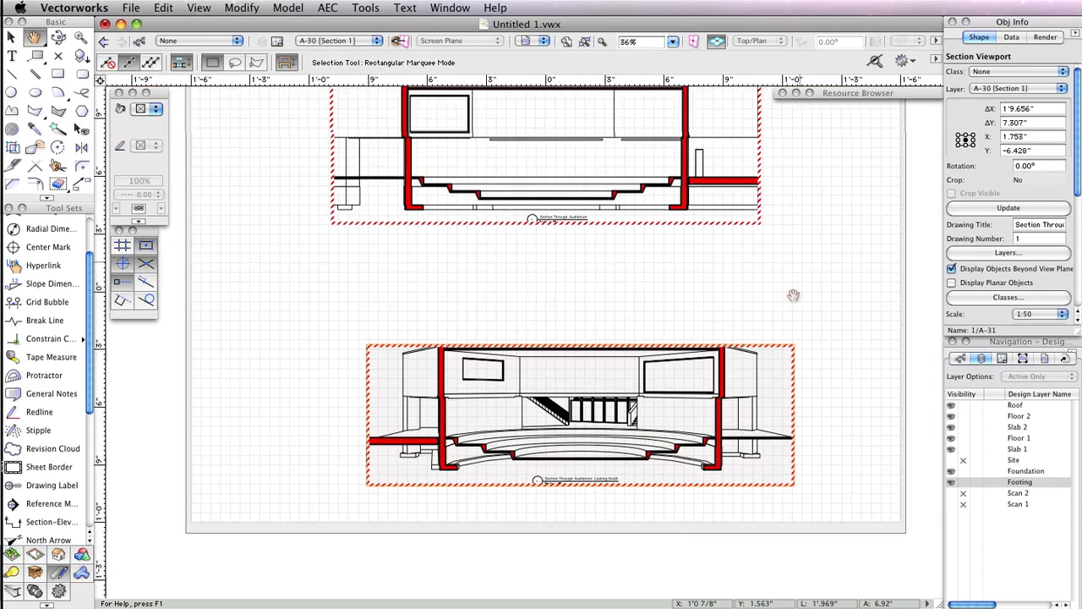
left_click_drag(561, 410, 532, 412)
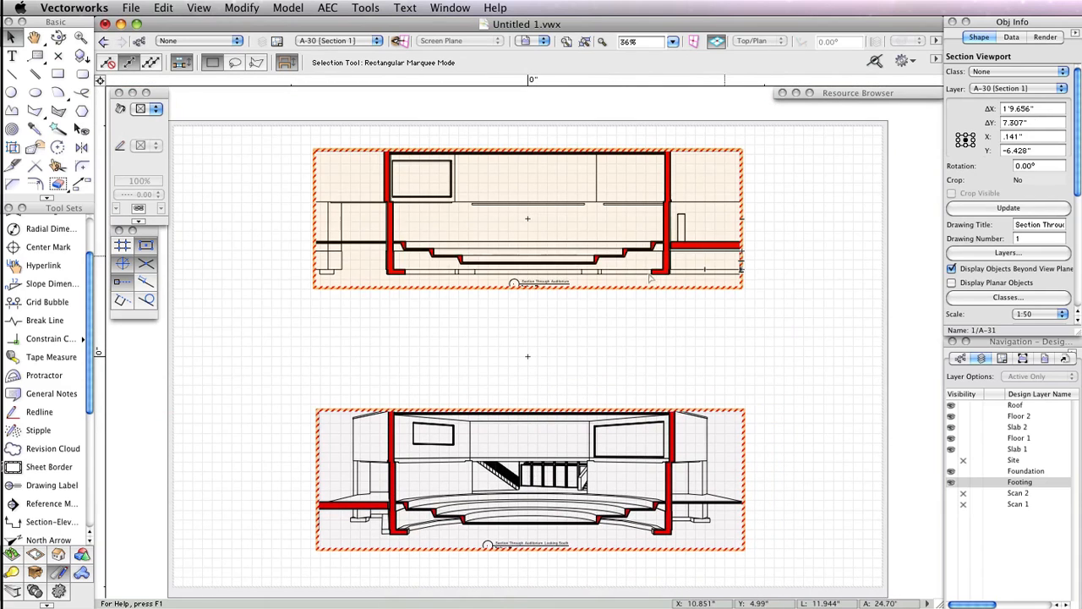
left_click(629, 422, "shift")
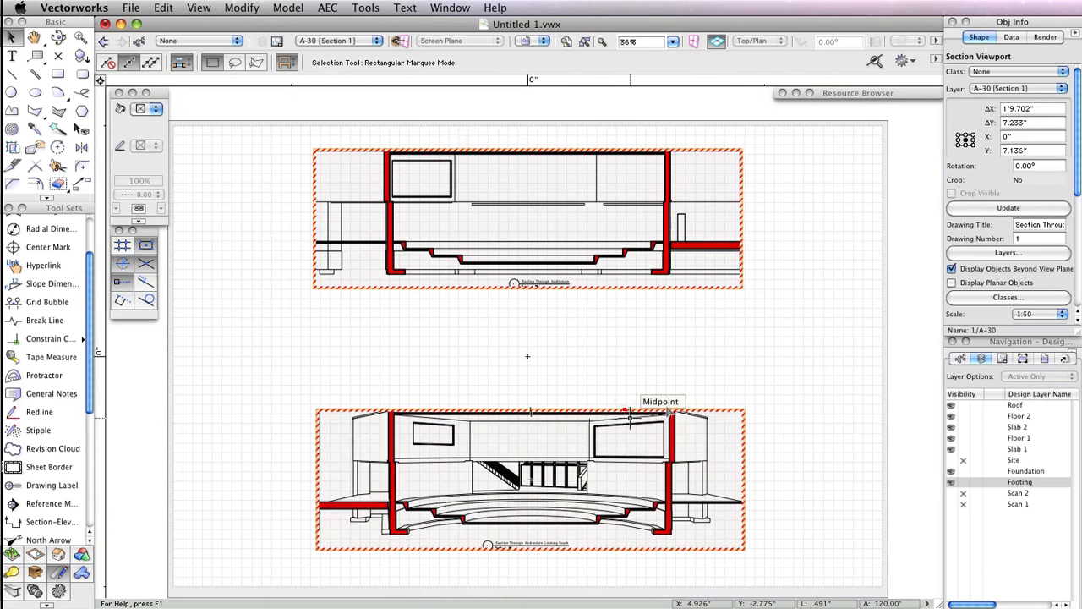
left_click(1007, 208)
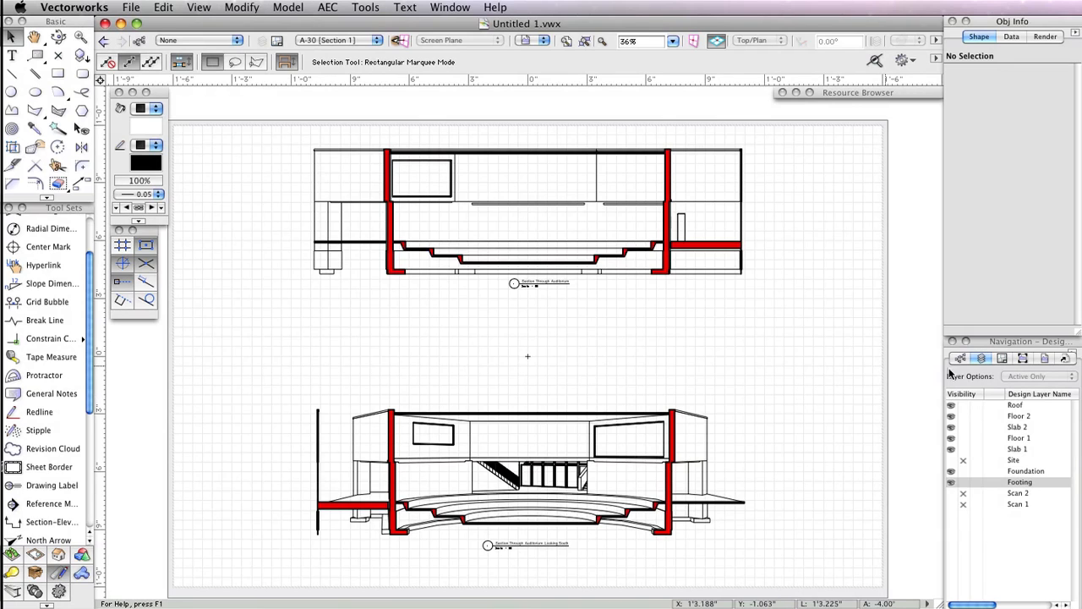
- Switch to sheet layer A-10 Elevations 1, select both elevation viewports and update them
left_click(1003, 359)
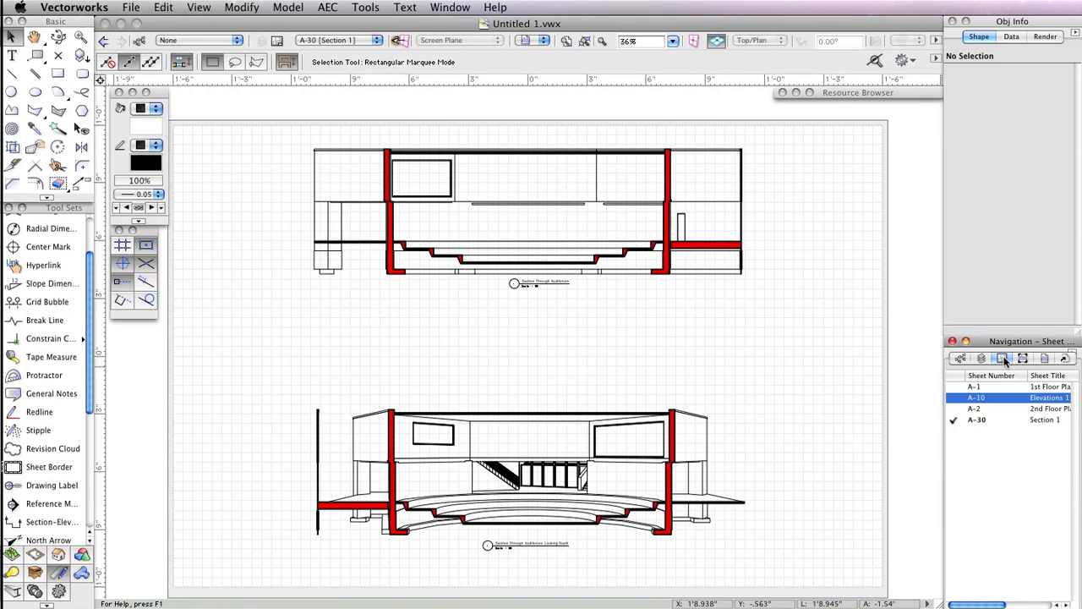
left_click(956, 399)
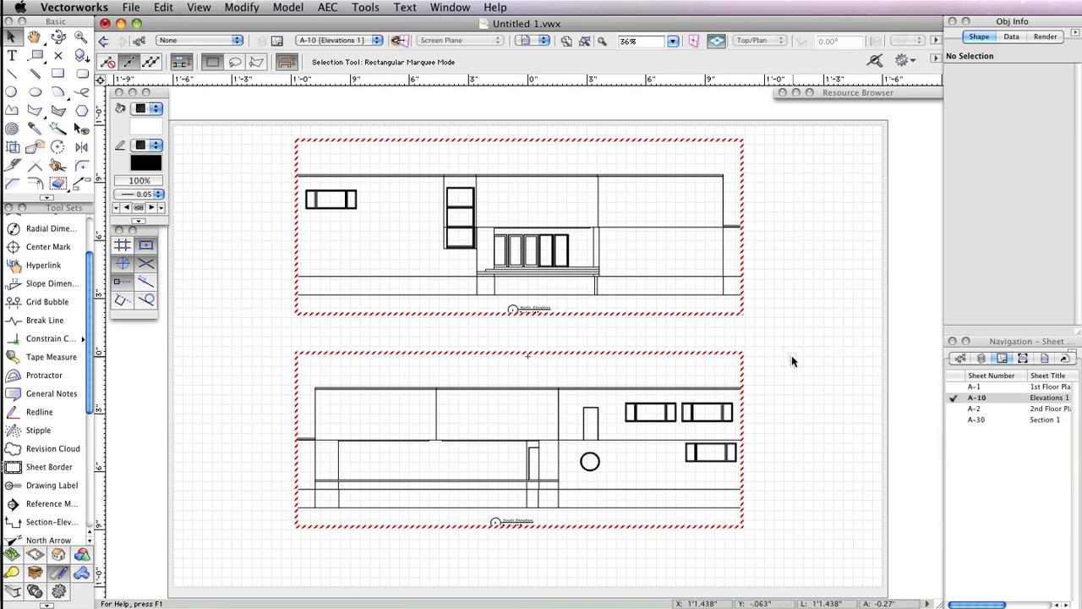
key("super+a")
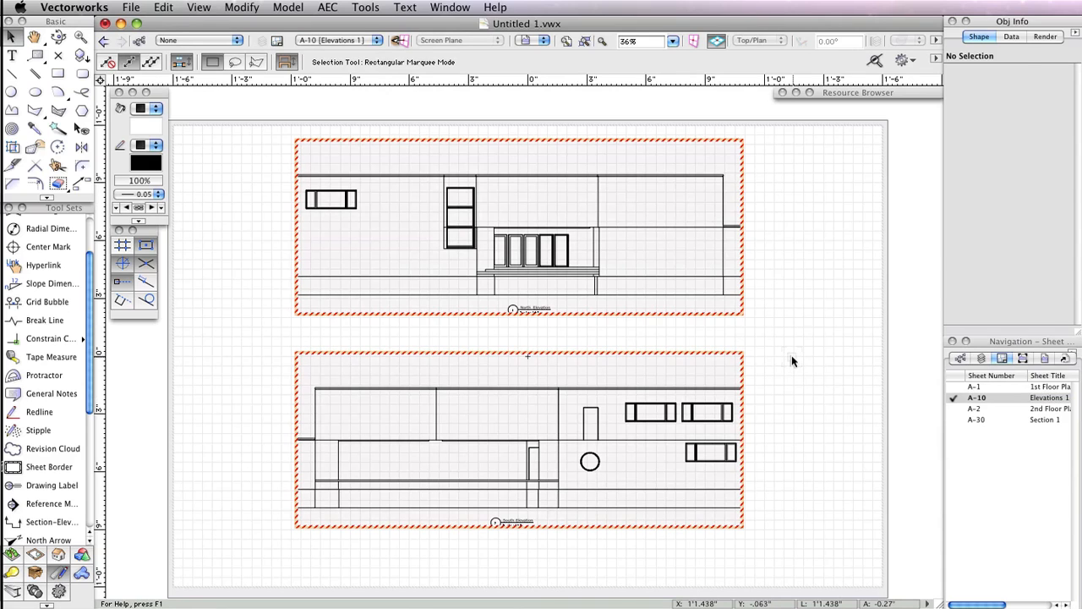
left_click(978, 210)
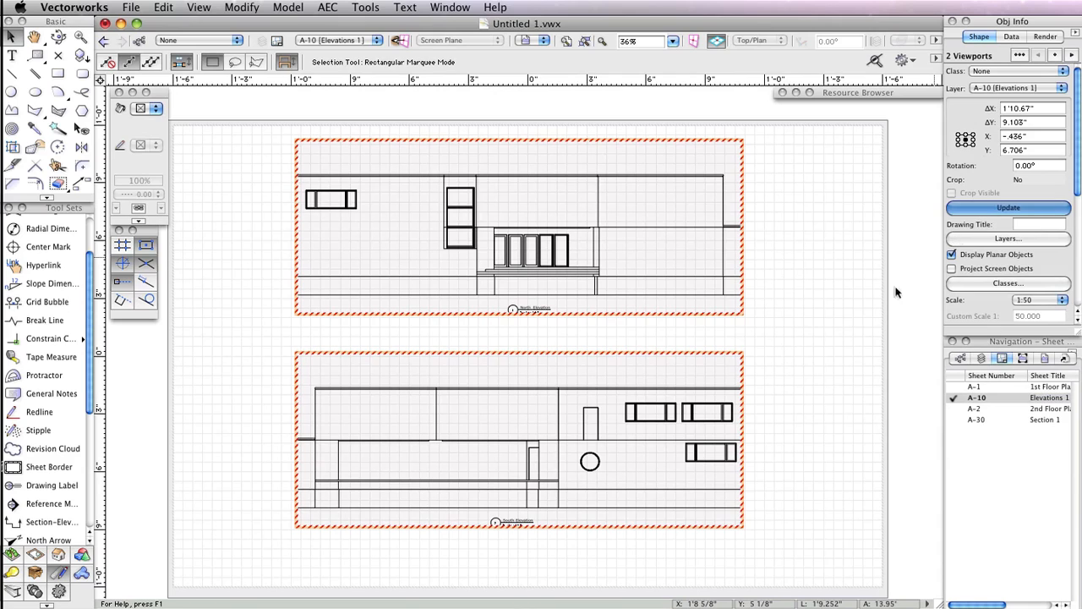
- In the south elevation viewport's layer properties, make the Site layer visible and hide the Foundation layer
left_click(809, 350)
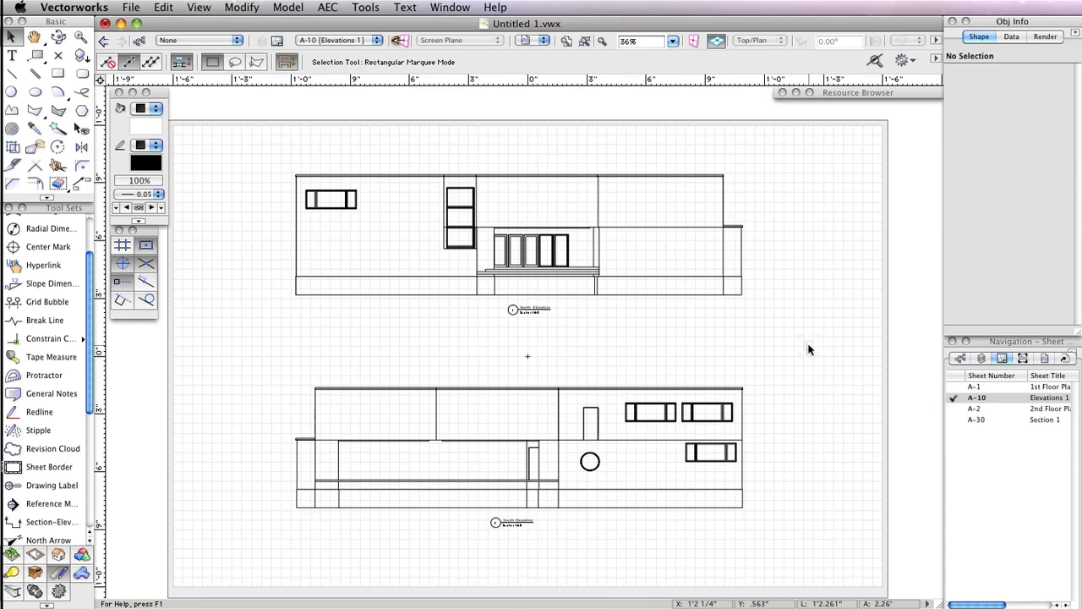
left_click(655, 389)
left_click(1008, 238)
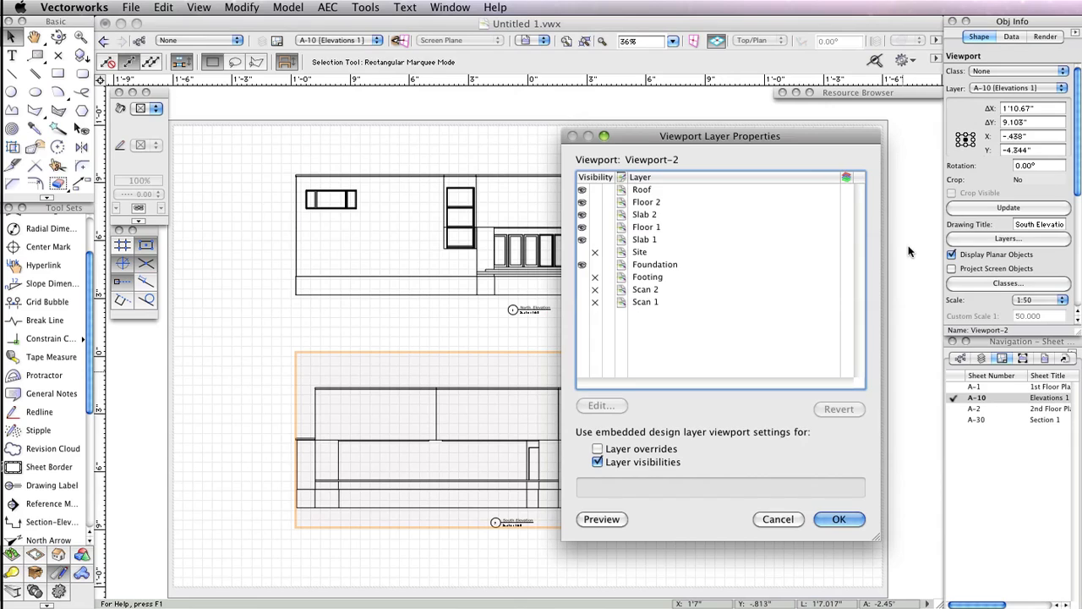
left_click(582, 252)
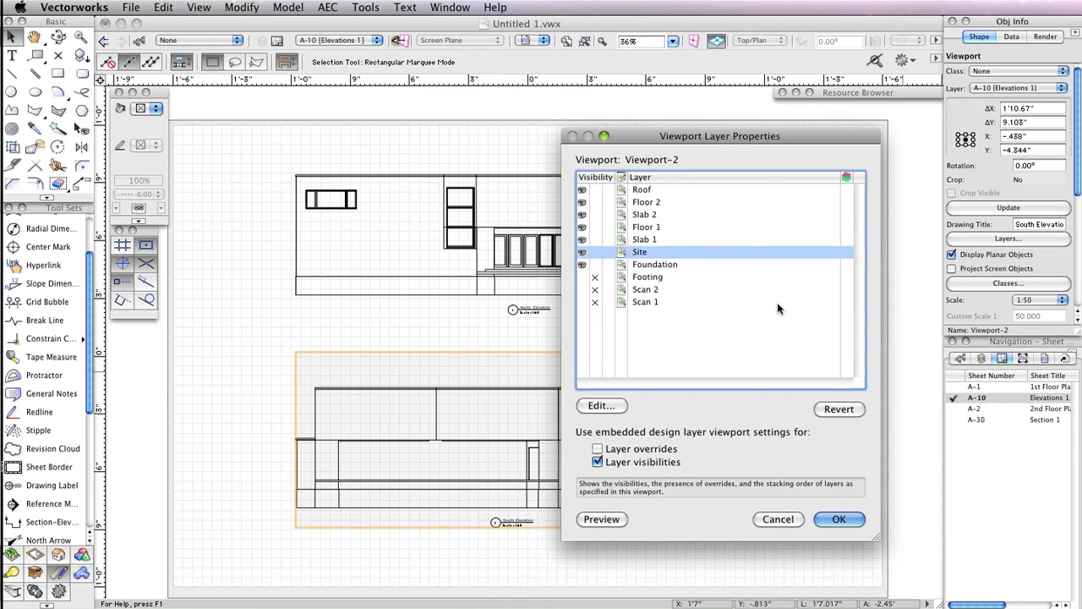
left_click(595, 265)
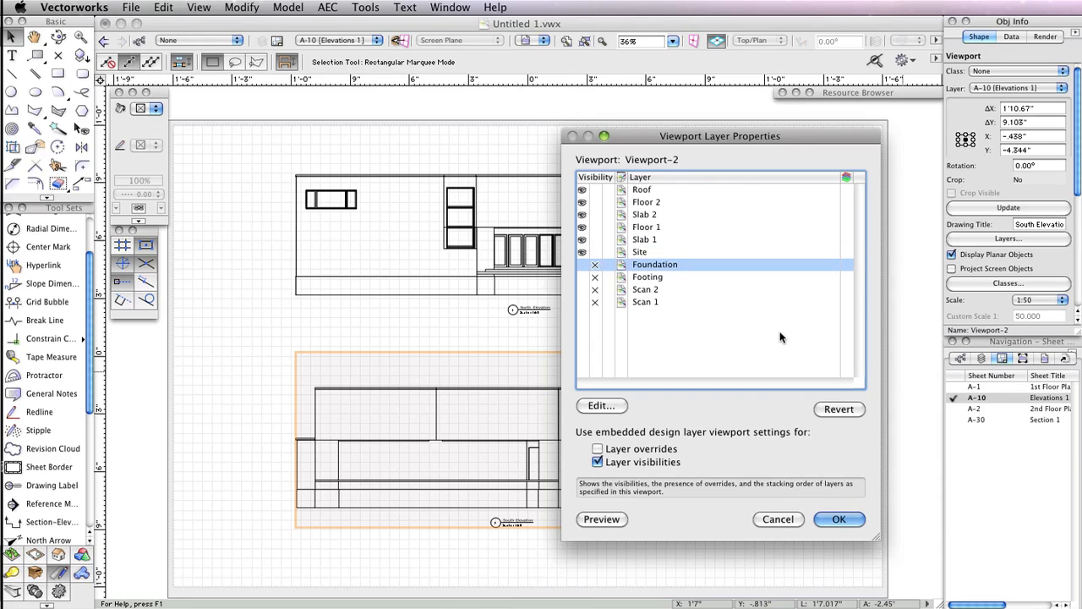
left_click(852, 518)
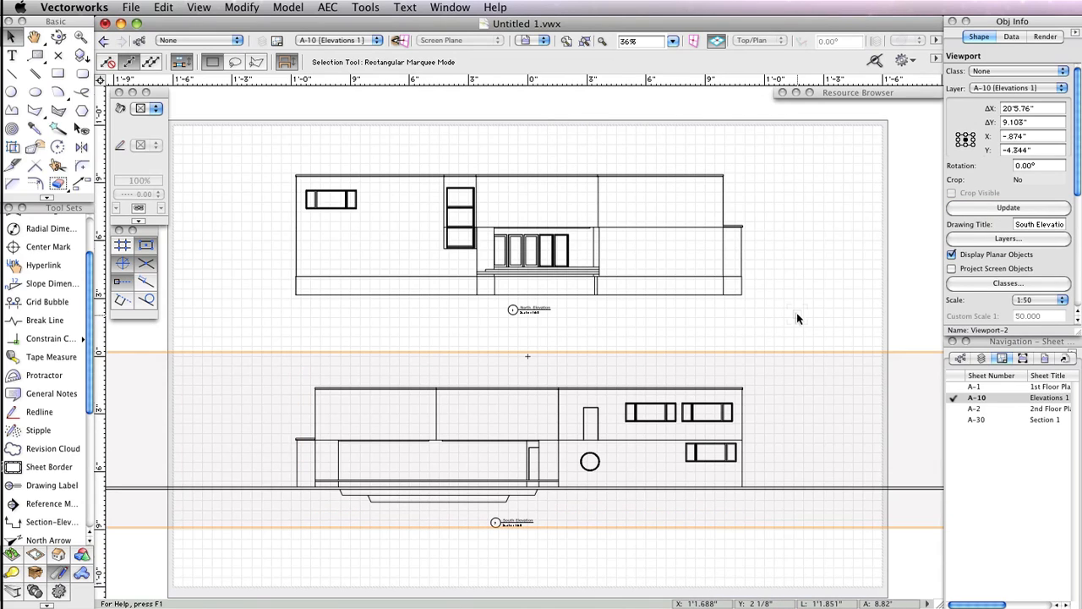
- Move the south elevation's drawing label slightly lower beneath the elevation
scroll(796, 312, "down", 2)
middle_click_drag(852, 303, 715, 310)
scroll(772, 302, "down", 2)
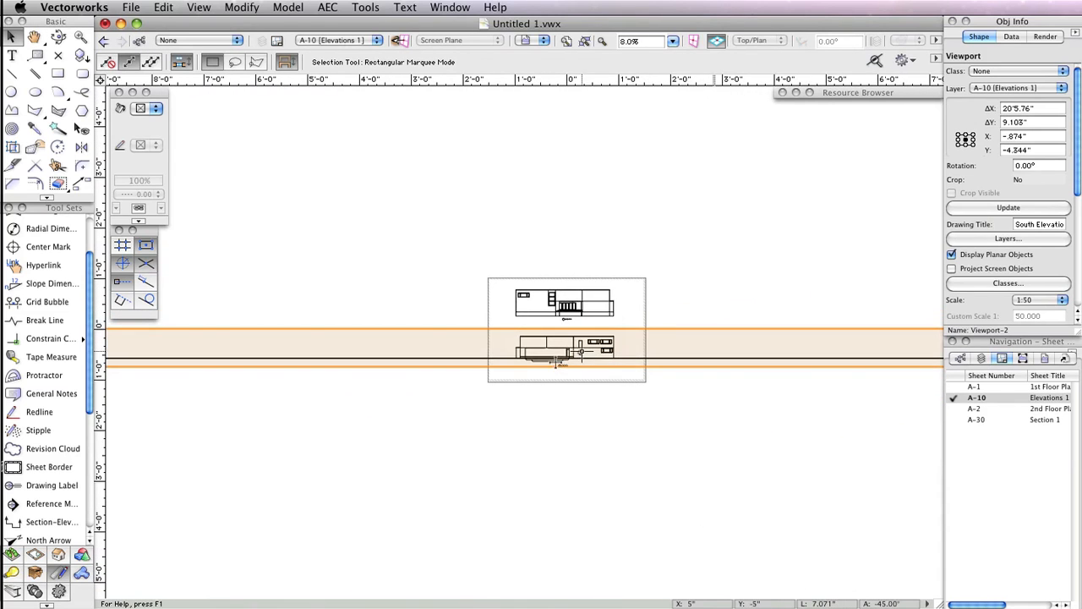
scroll(561, 363, "up", 2)
scroll(559, 364, "up", 3)
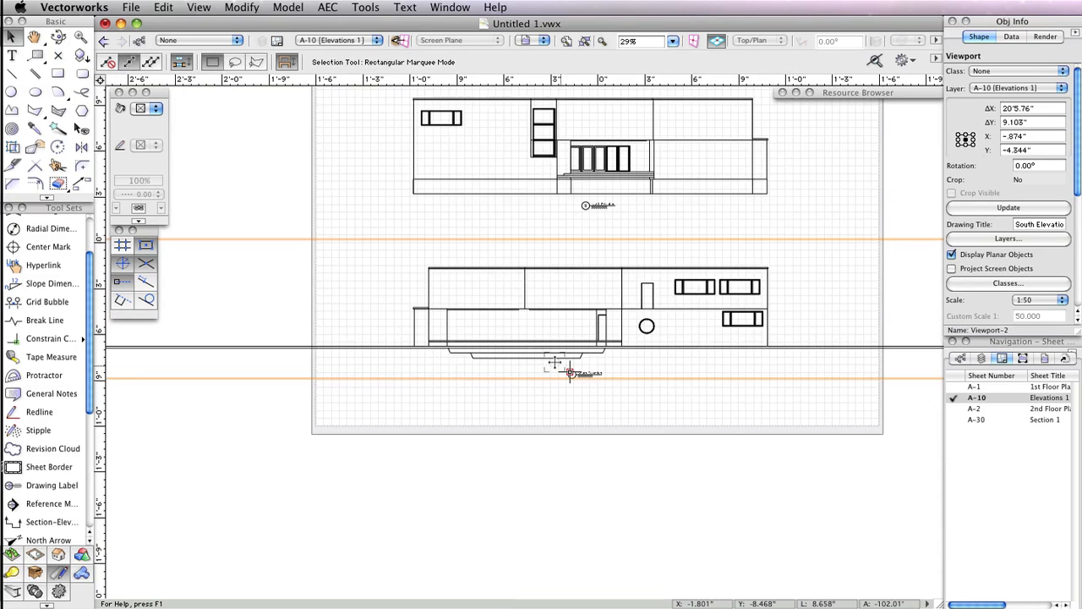
scroll(554, 364, "down", 2)
scroll(554, 365, "up", 2)
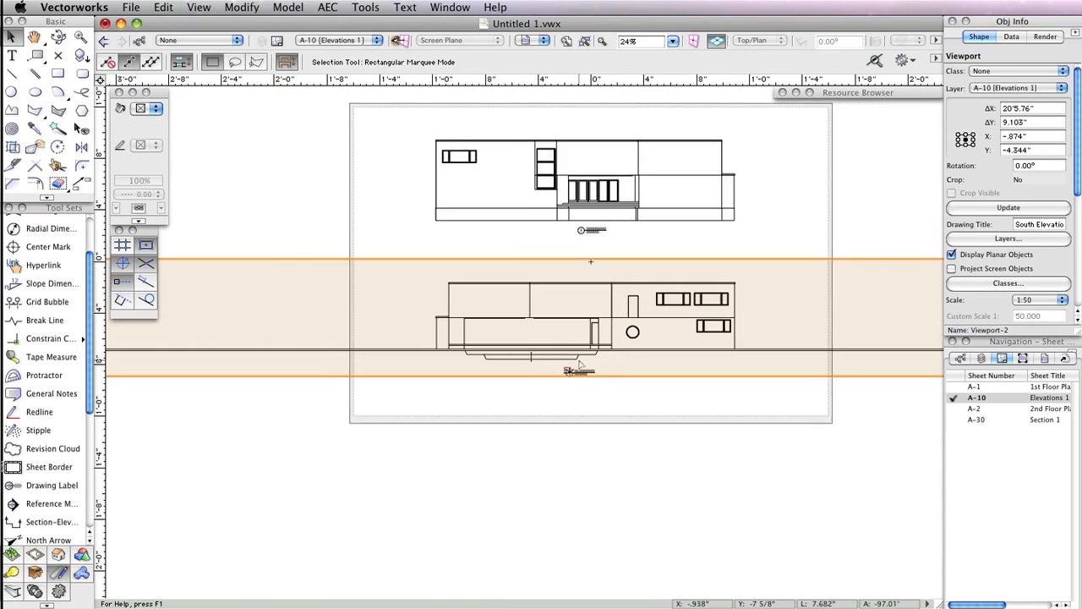
scroll(647, 368, "up", 2)
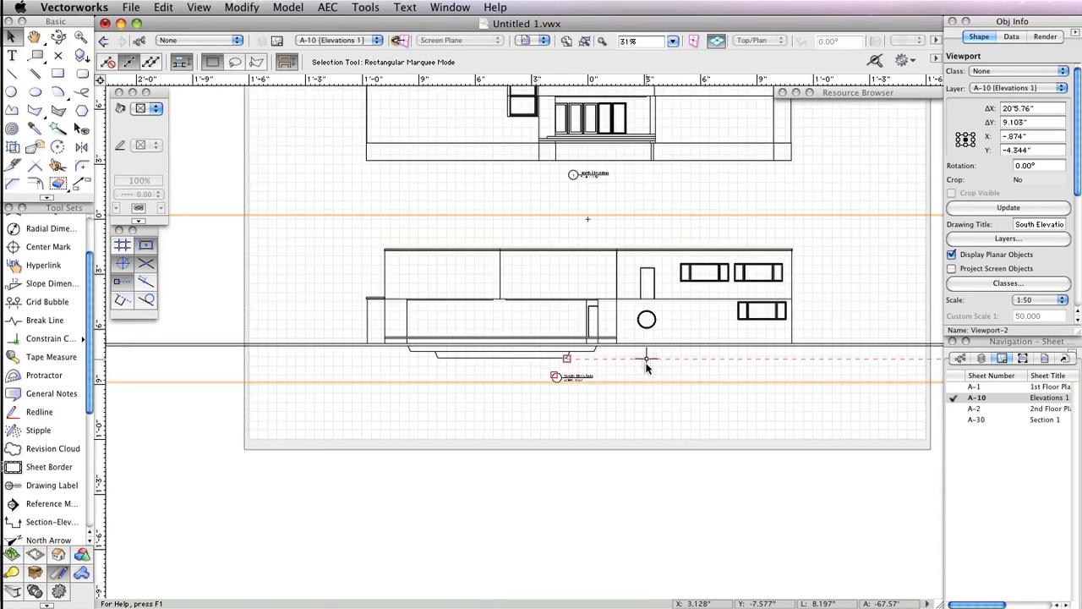
middle_click_drag(647, 367, 637, 388)
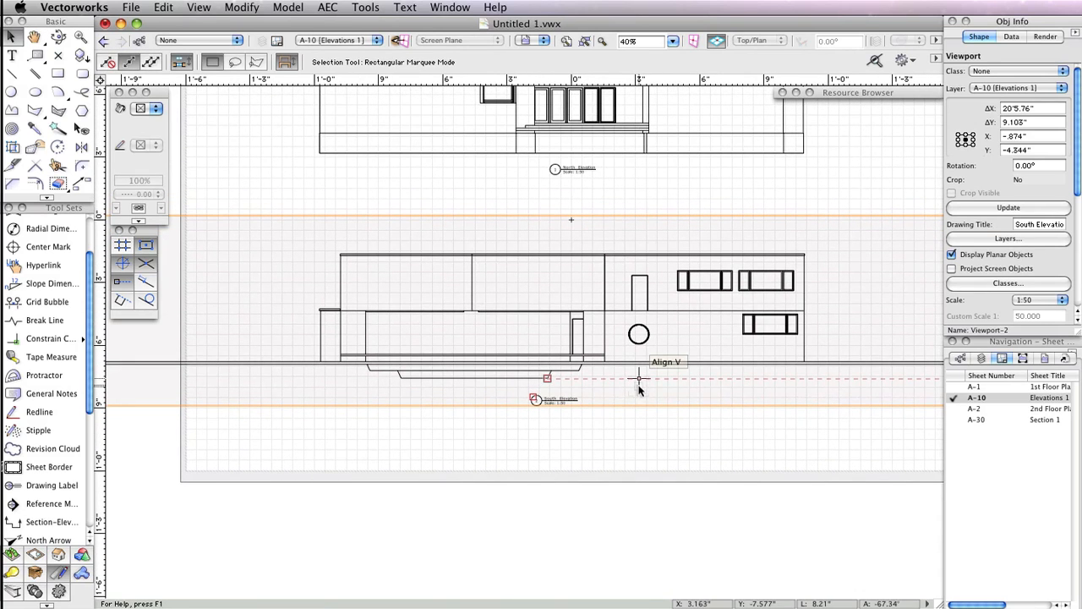
- Crop the south elevation viewport with a rectangle about 101'7" by 25'6" around the elevation, then exit crop editing
double_click(460, 248)
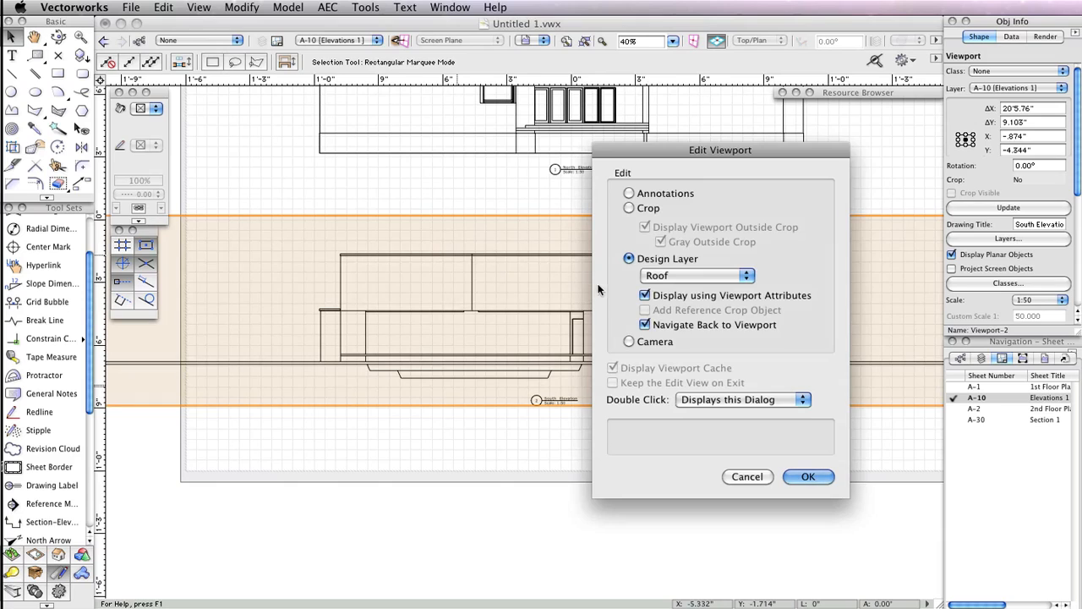
left_click(652, 198)
left_click(649, 207)
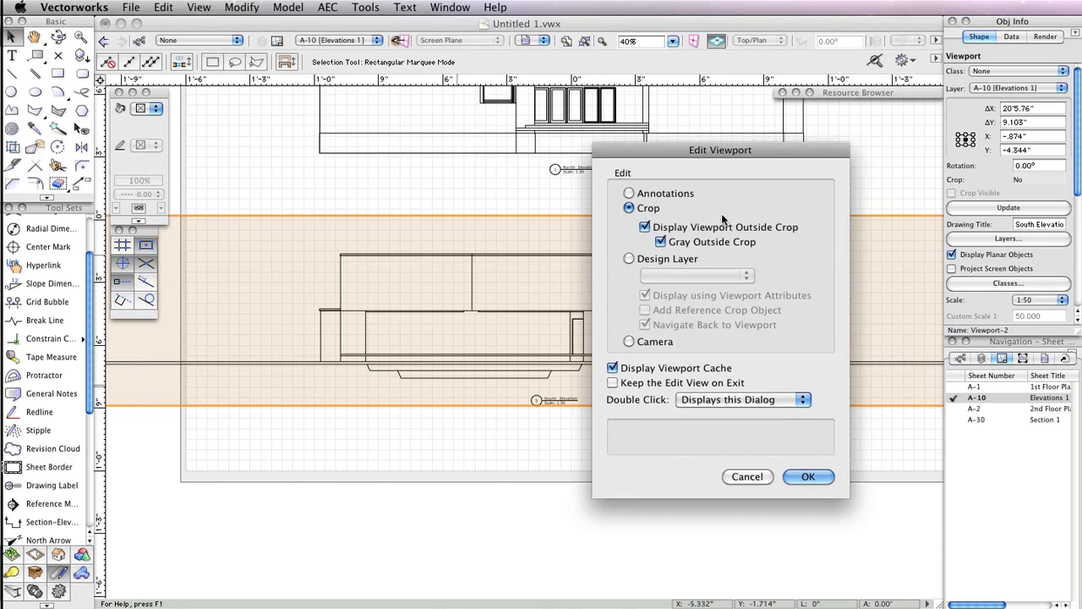
left_click(807, 476)
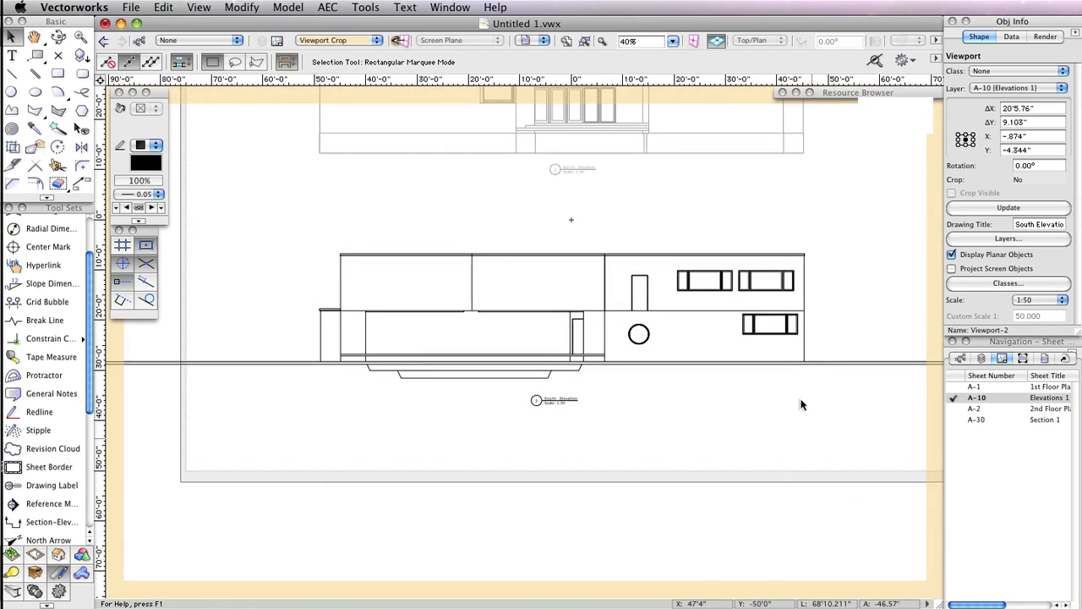
left_click(57, 73)
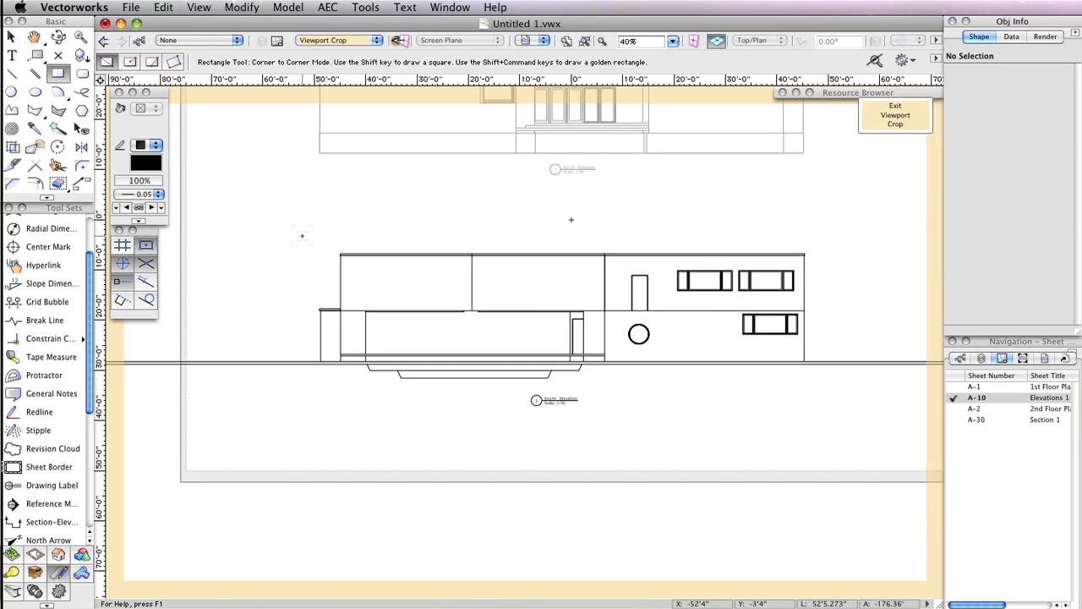
left_click(302, 236)
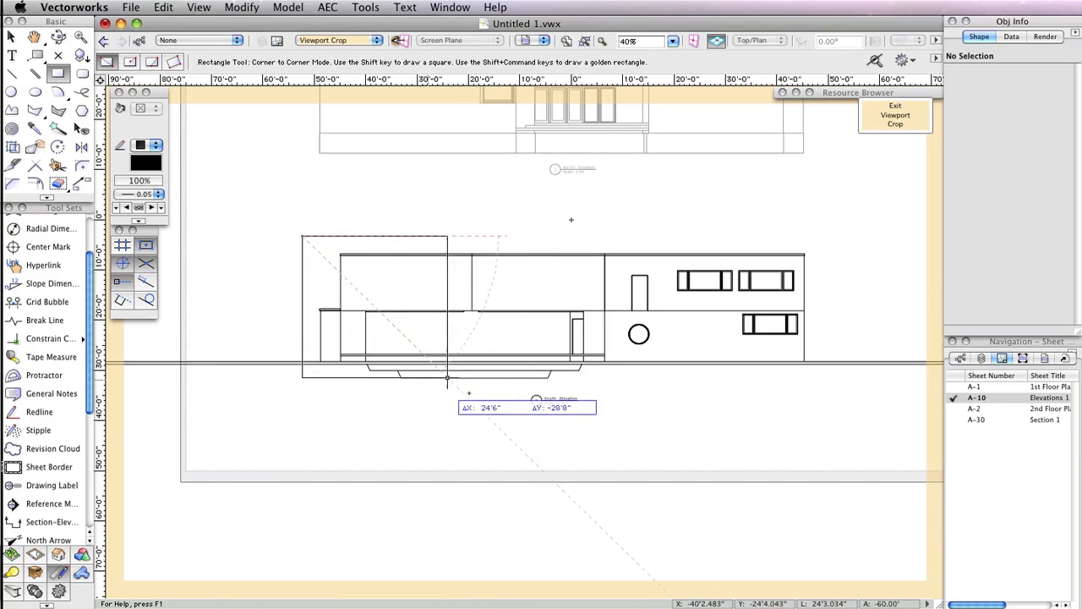
left_click(825, 364)
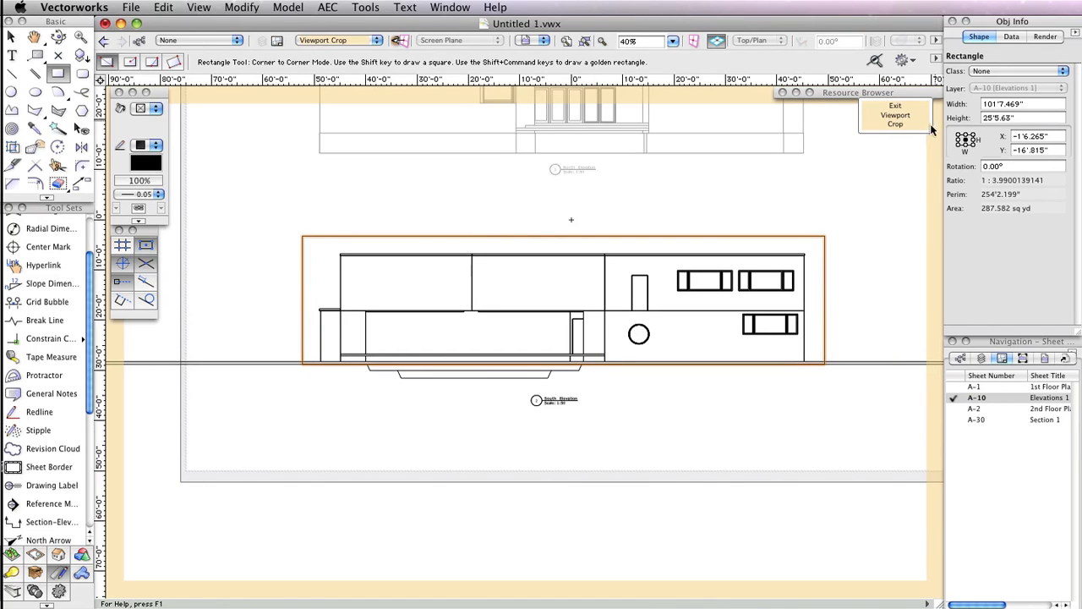
left_click(926, 122)
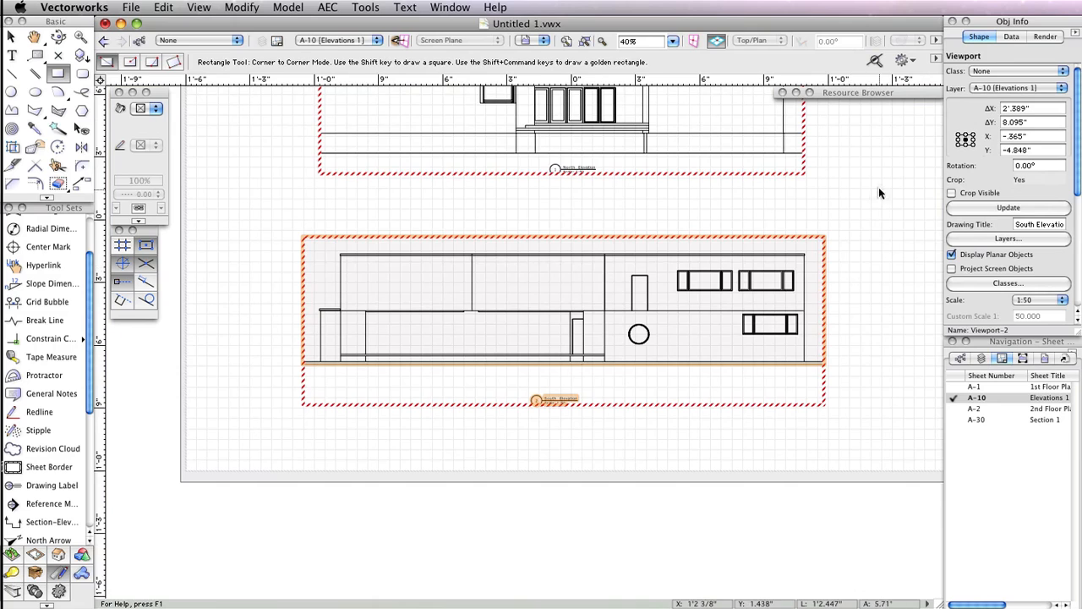
- Update the cropped south elevation viewport
scroll(878, 187, "up", 4)
key("x")
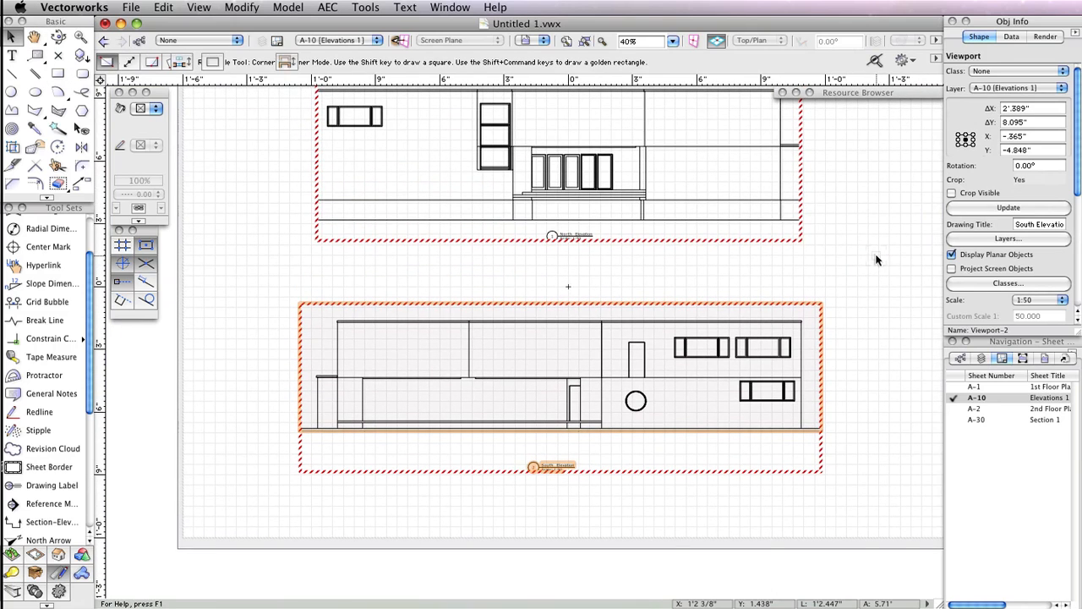
left_click(989, 208)
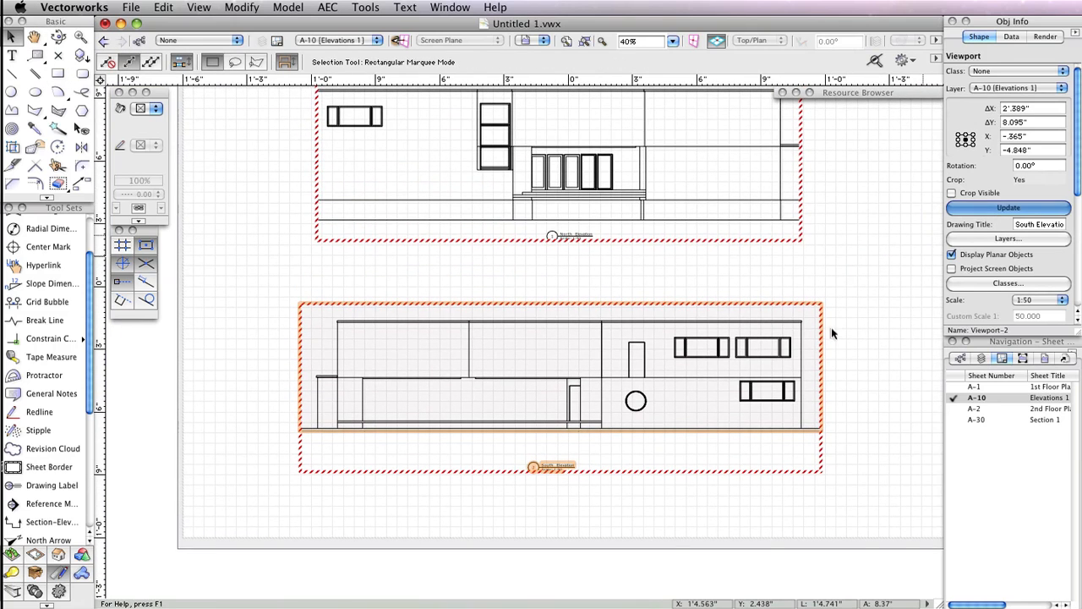
- Select the north elevation viewport and update it
left_click(865, 313)
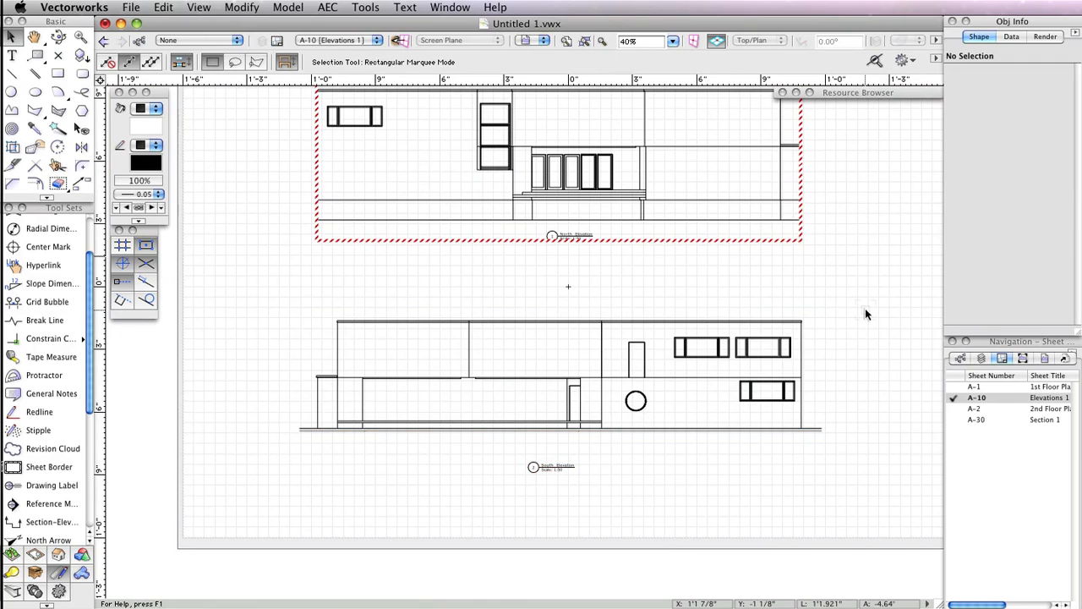
left_click(819, 313)
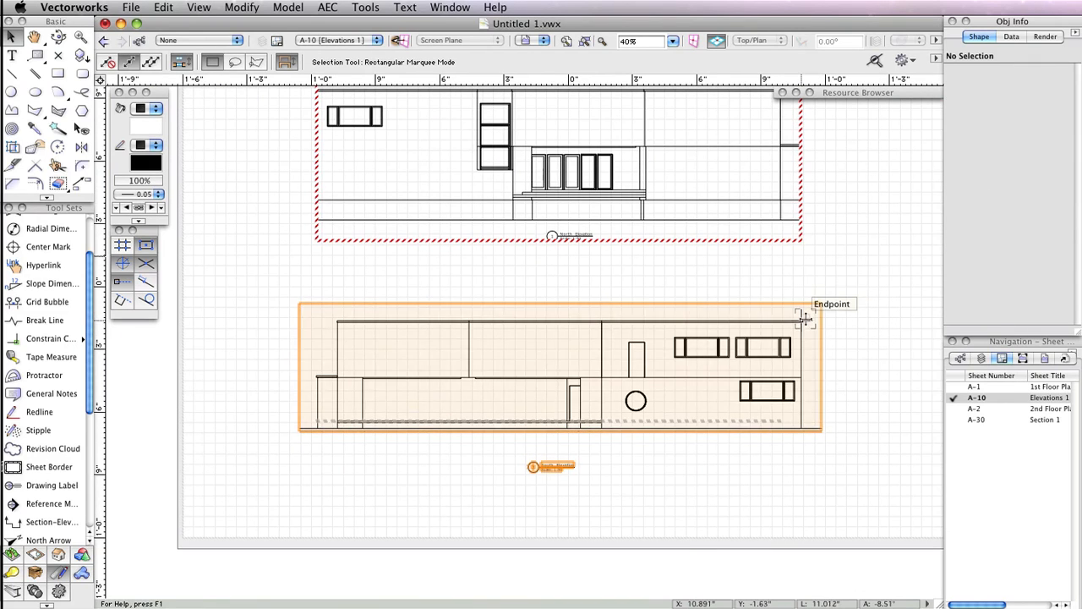
left_click(881, 274)
scroll(878, 271, "up", 2)
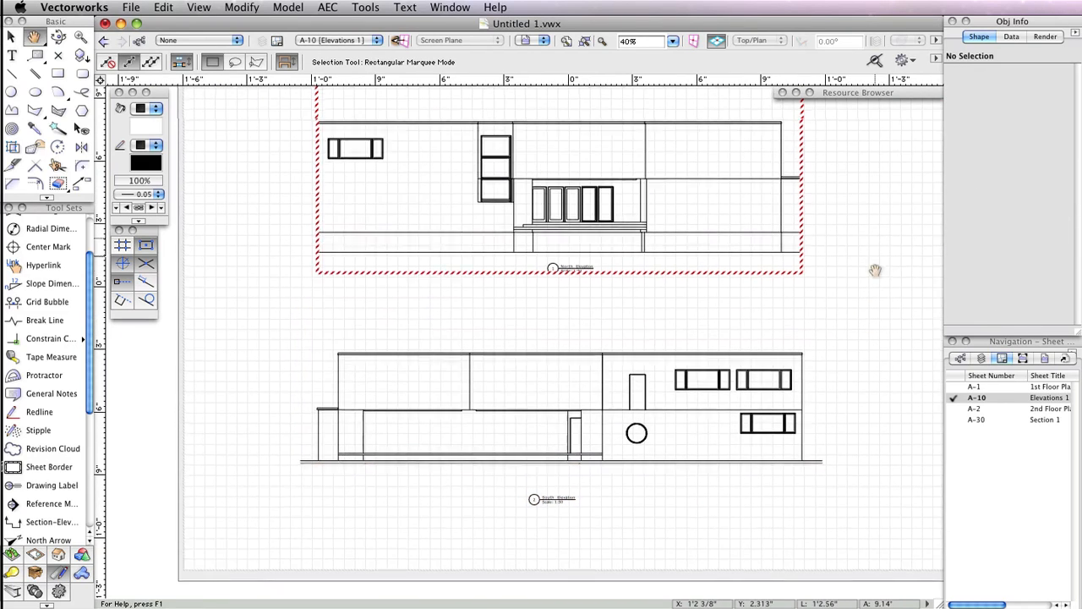
scroll(875, 301, "down", 1)
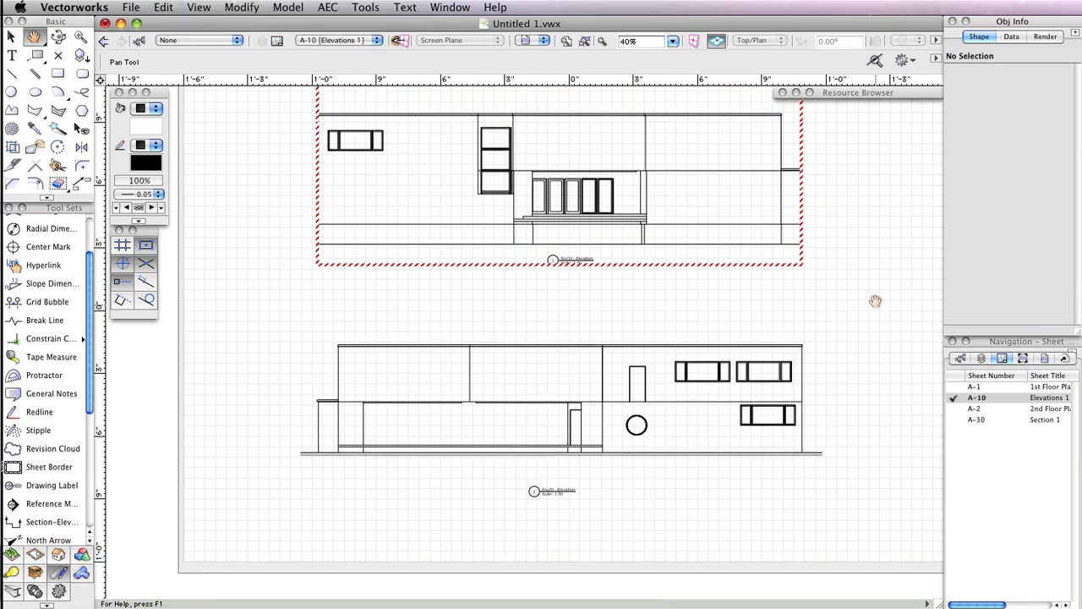
key("x")
left_click(800, 229)
left_click(970, 211)
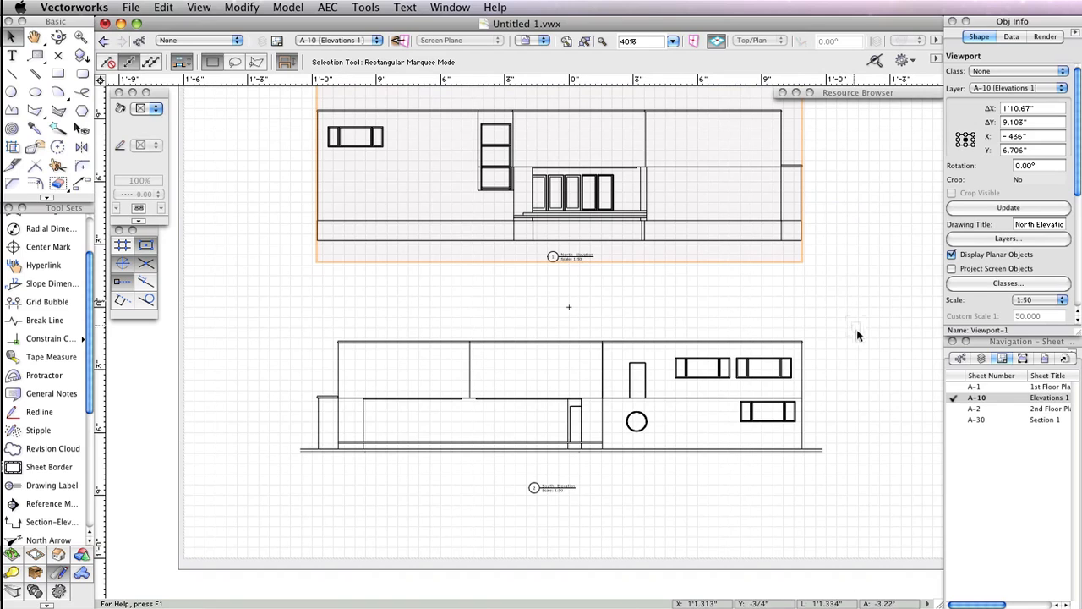
- Set the south elevation viewport's background render to OpenGL and its foreground render to Hidden Line
left_click(804, 431)
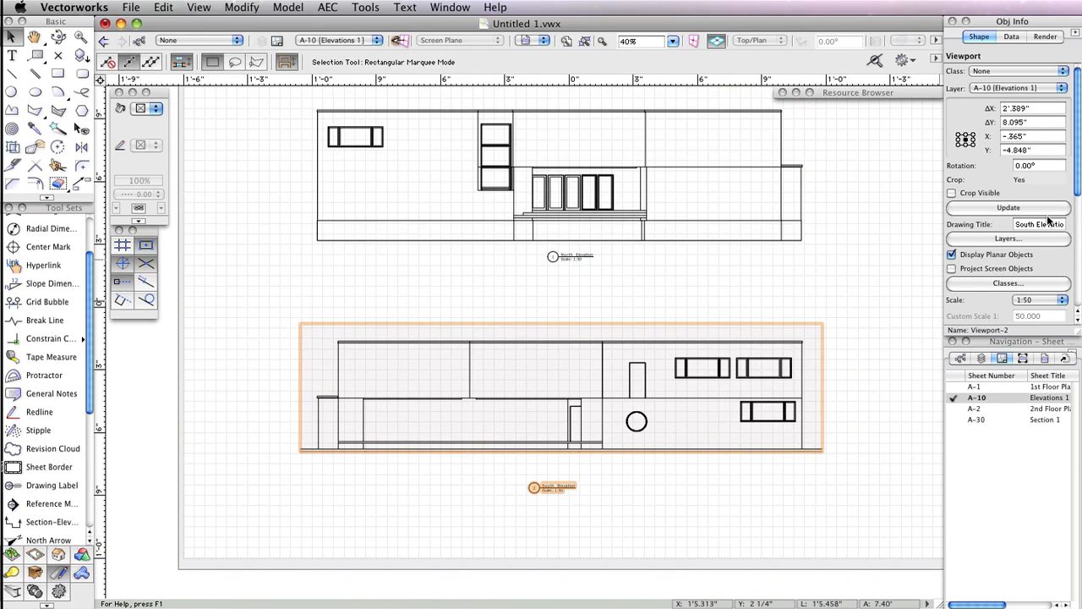
scroll(1079, 172, "down", 5)
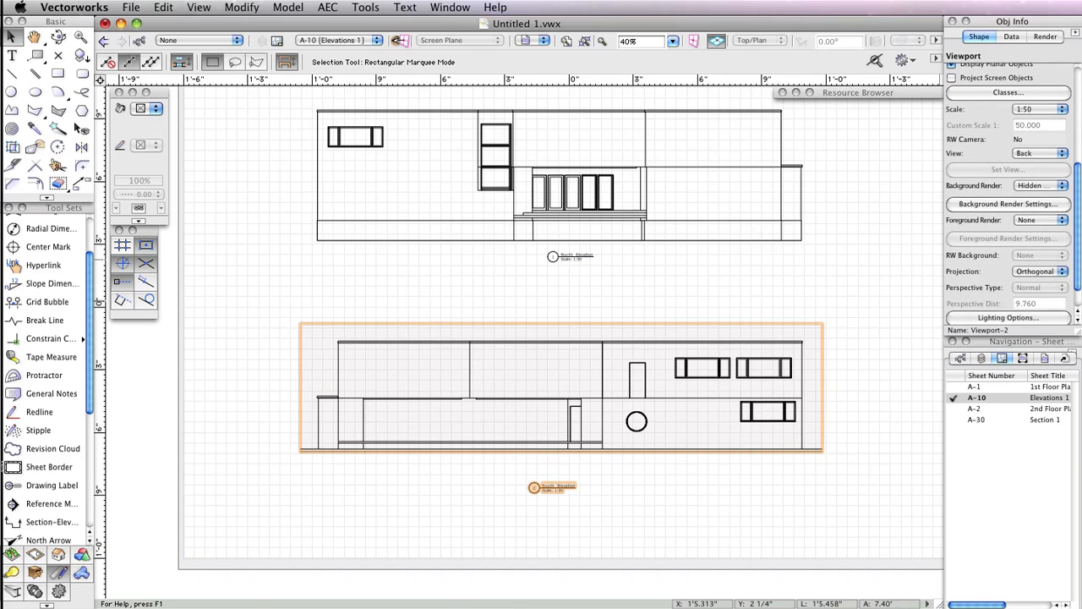
left_click(1040, 186)
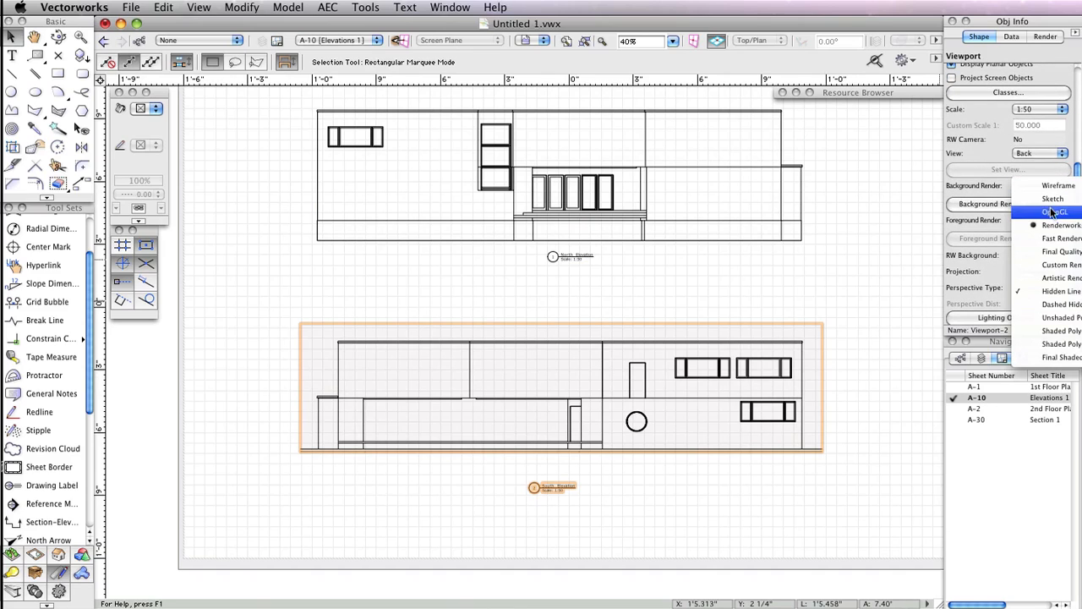
left_click(969, 210)
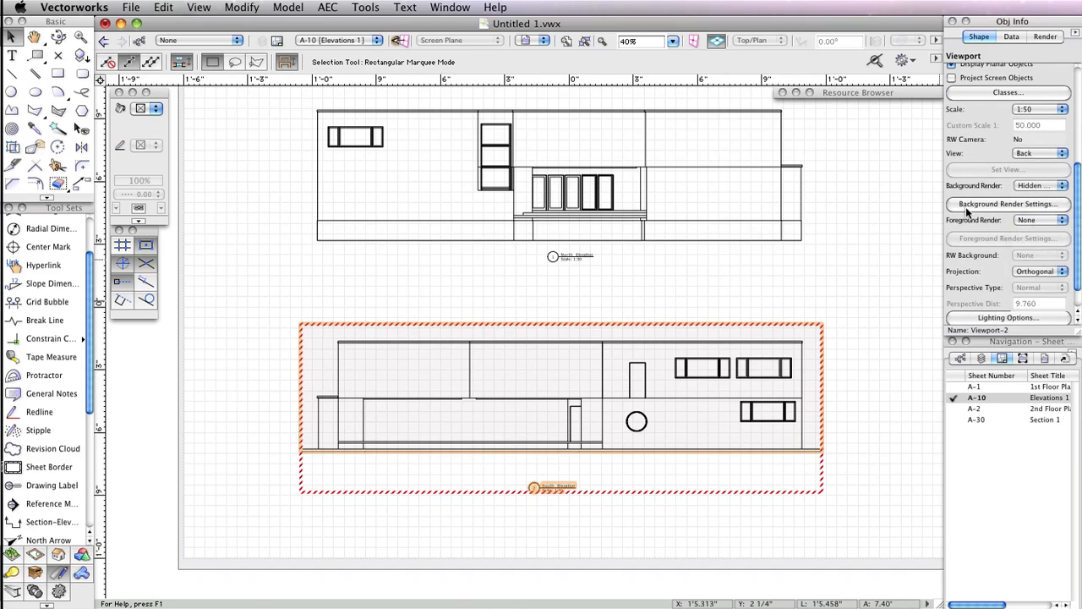
left_click(1048, 221)
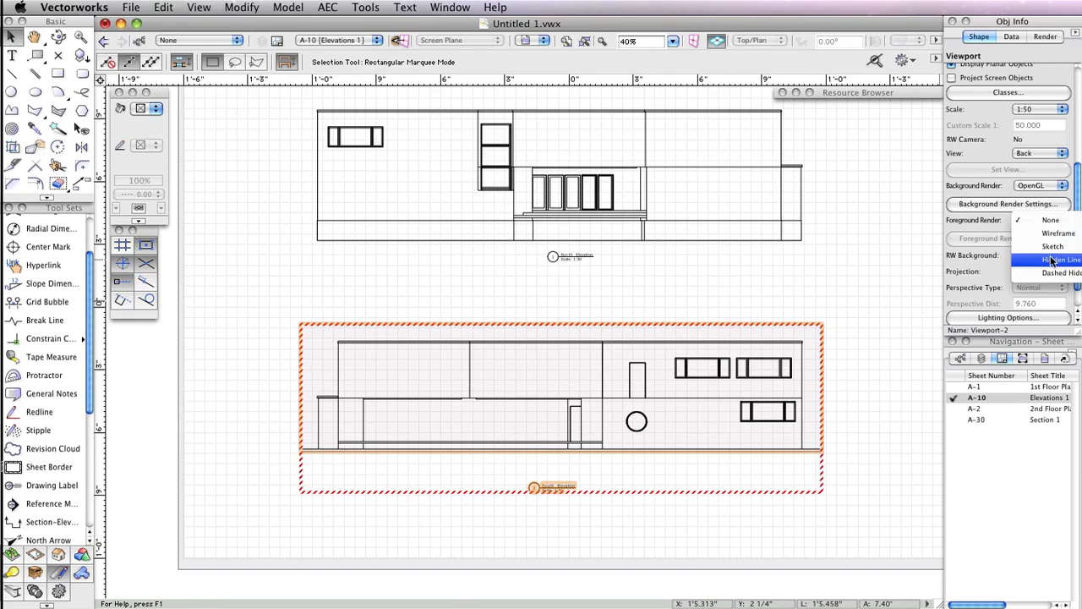
left_click(1023, 255)
- In the hidden line foreground render settings, set the viewport default sketch style to Certain
left_click(991, 241)
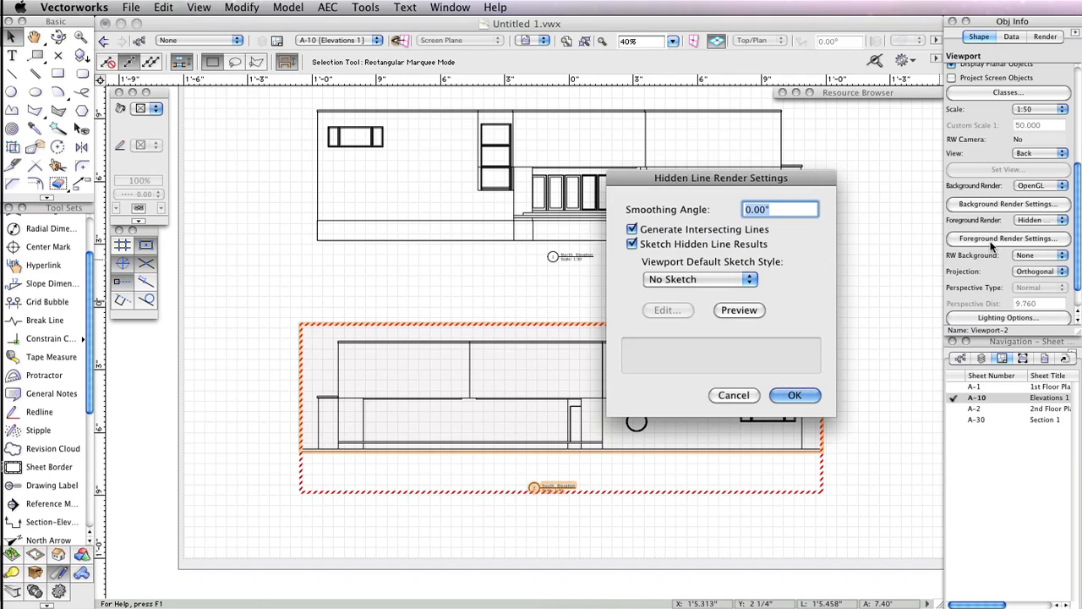
left_click(725, 232)
left_click(726, 231)
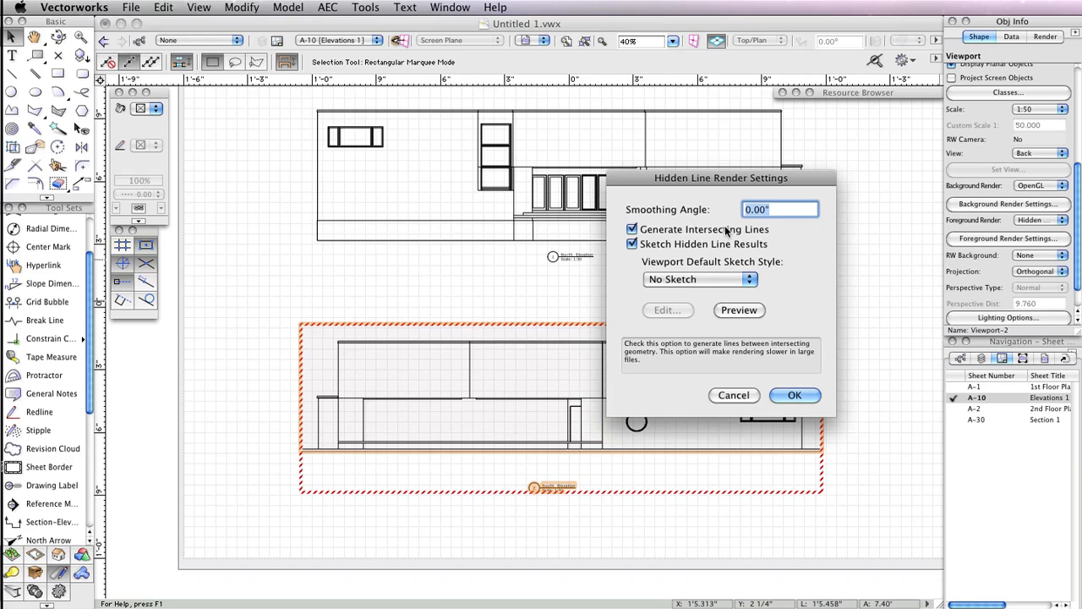
left_click(642, 245)
left_click(642, 244)
left_click(682, 275)
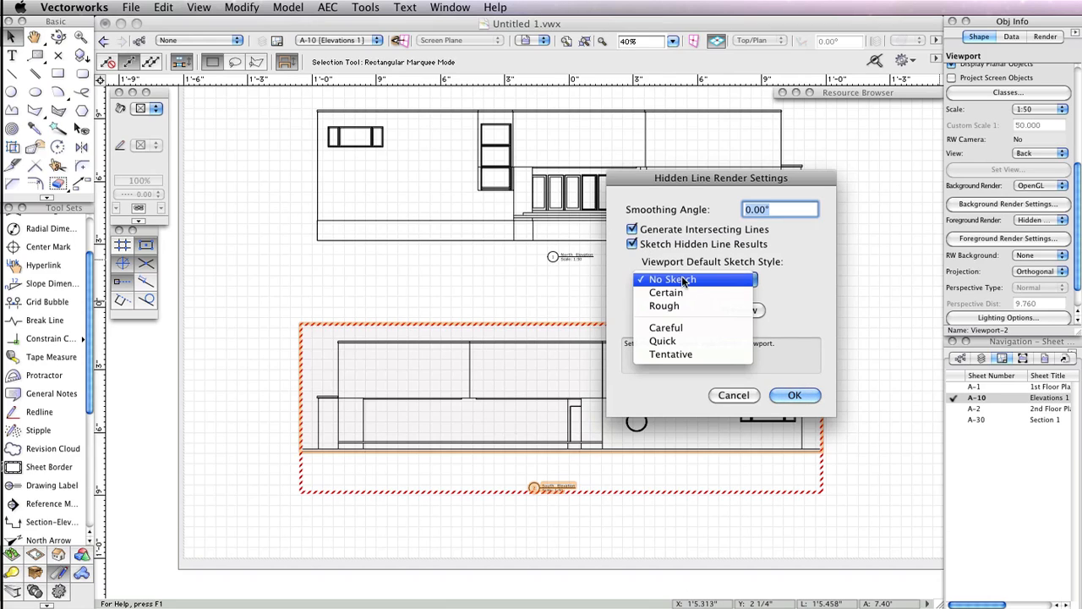
left_click(684, 291)
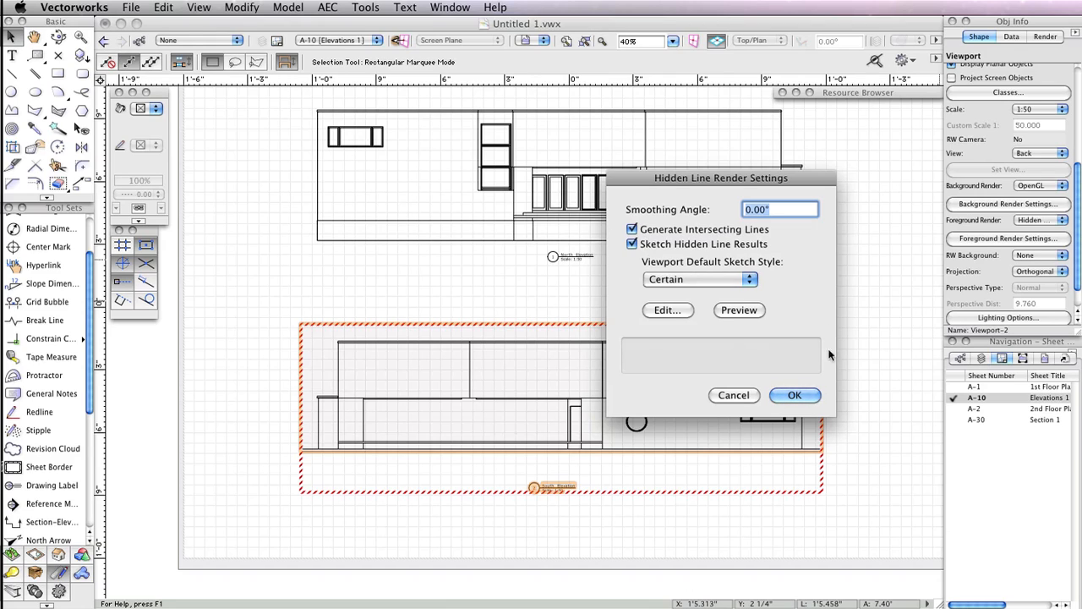
left_click(801, 397)
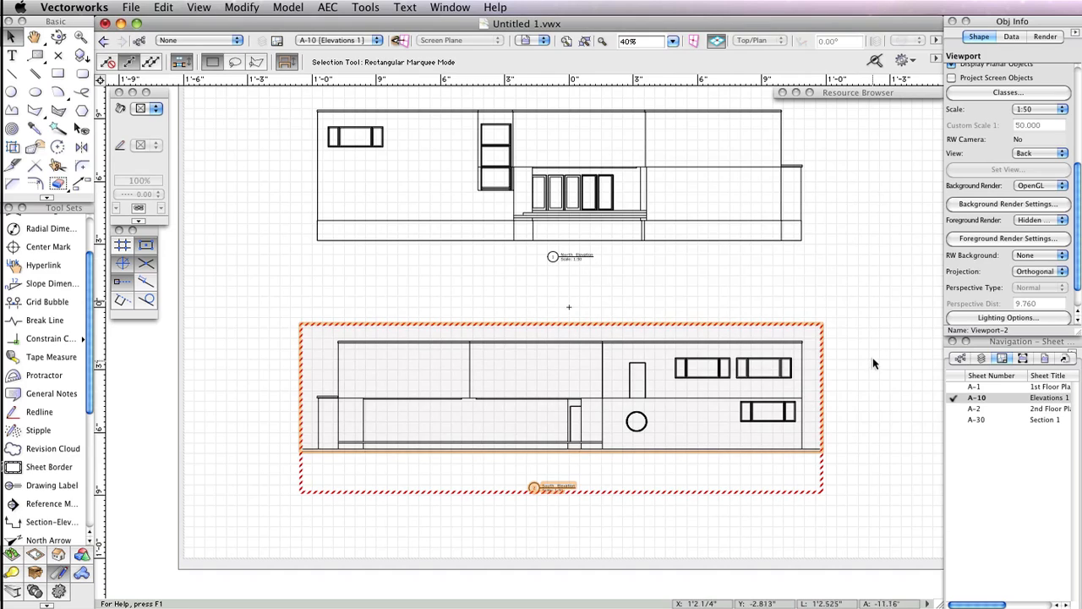
- Update the south elevation viewport to render it with the new settings
scroll(1005, 138, "up", 5)
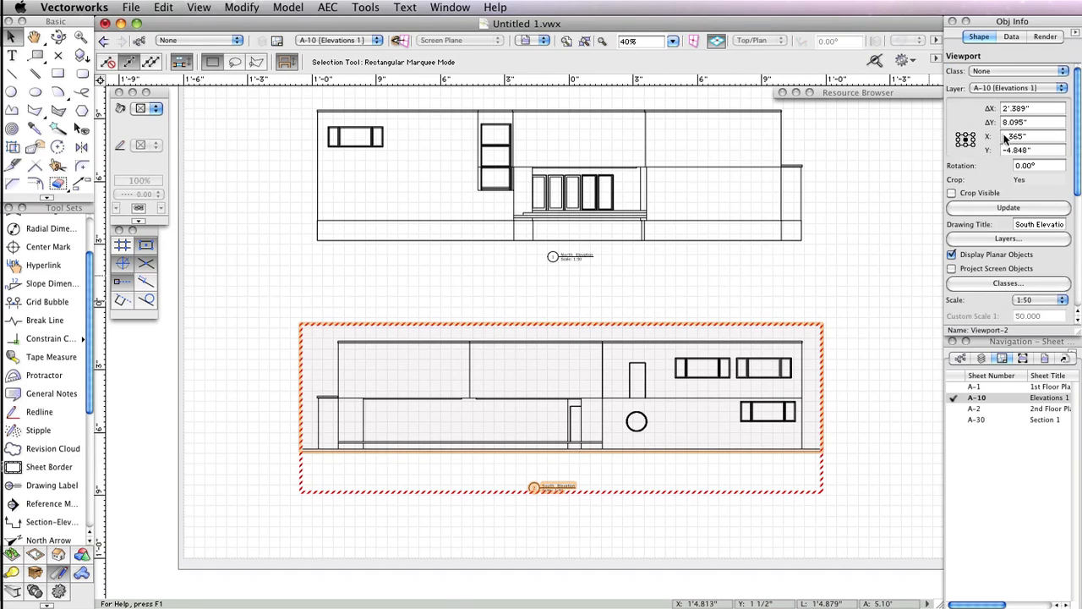
left_click(1005, 212)
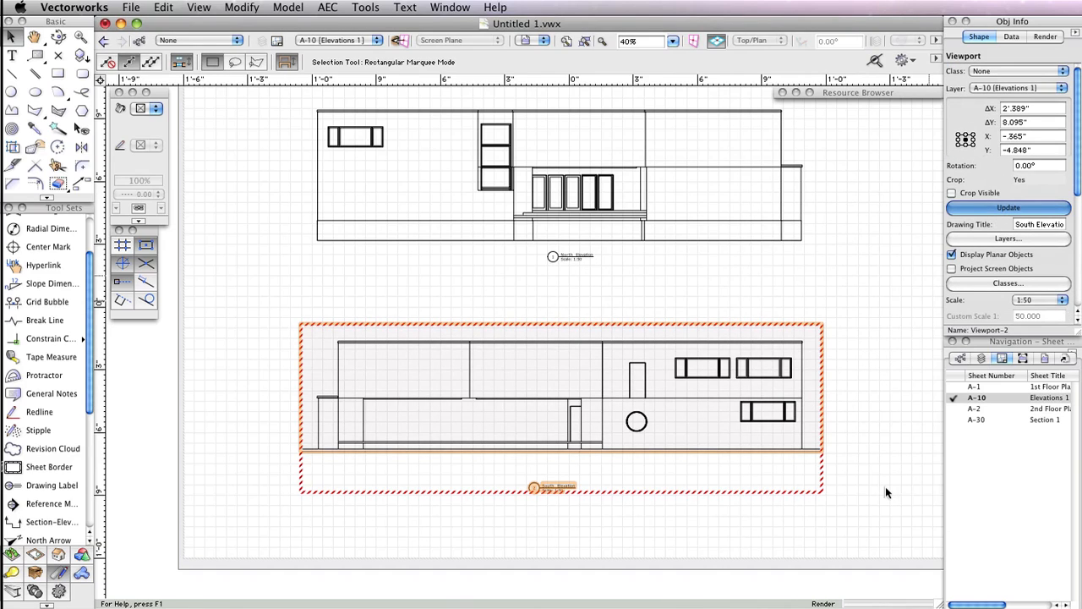
left_click(885, 489)
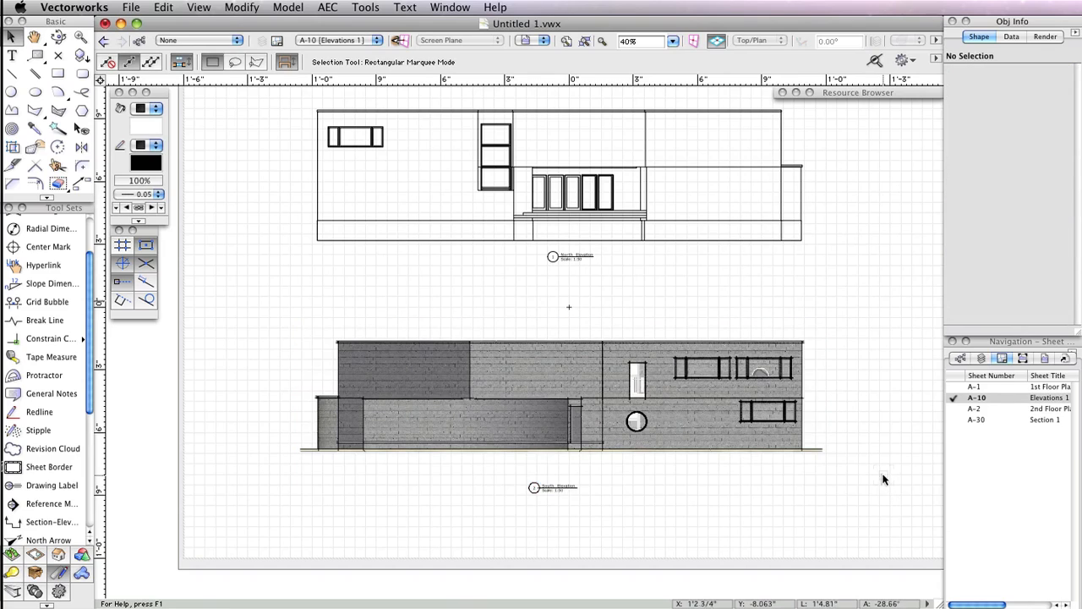
- Switch to sheet layer A-1 1st Floor Plan
scroll(686, 481, "up", 1)
scroll(685, 481, "up", 1)
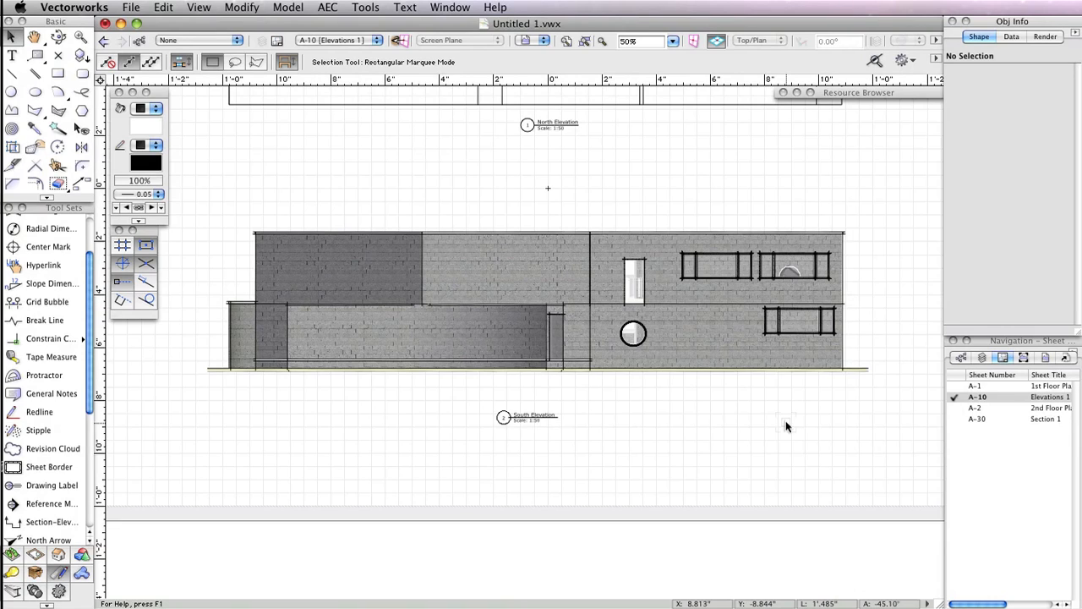
left_click(956, 386)
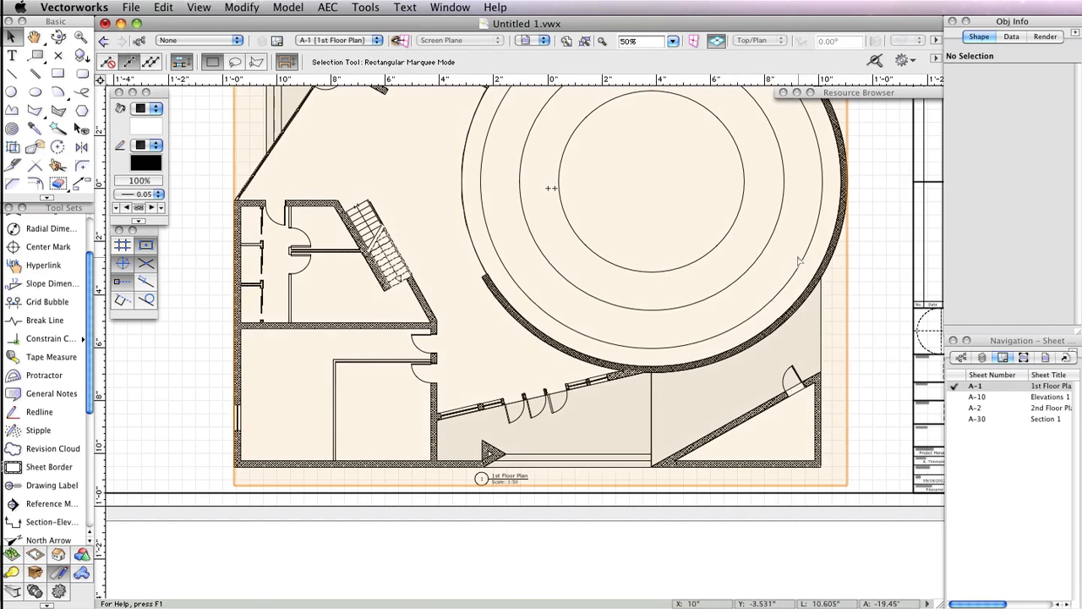
- Enter annotation editing for the 1st Floor Plan viewport
double_click(825, 253)
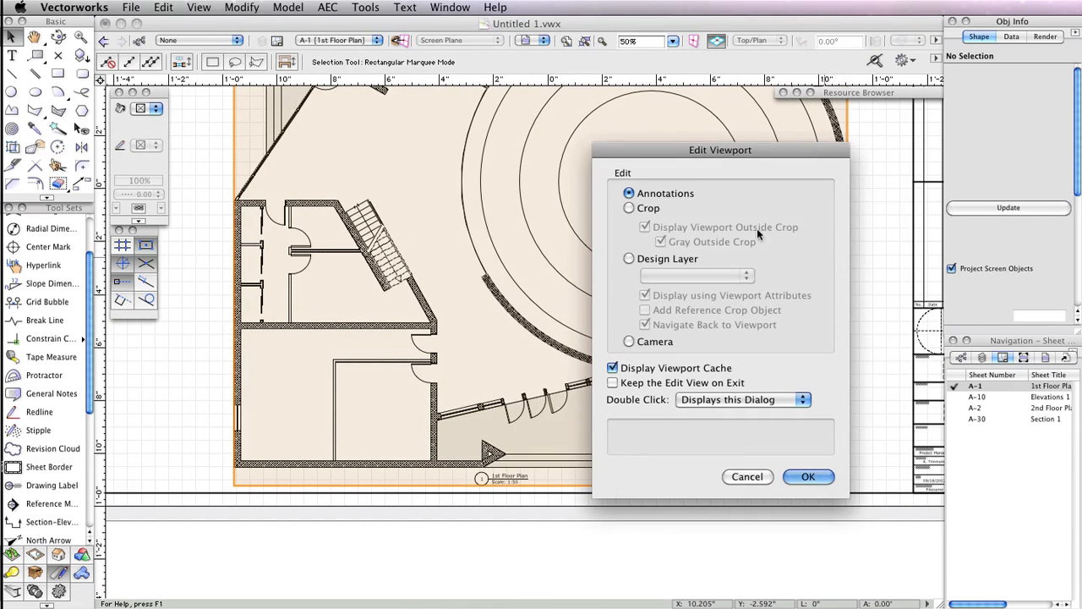
left_click(808, 476)
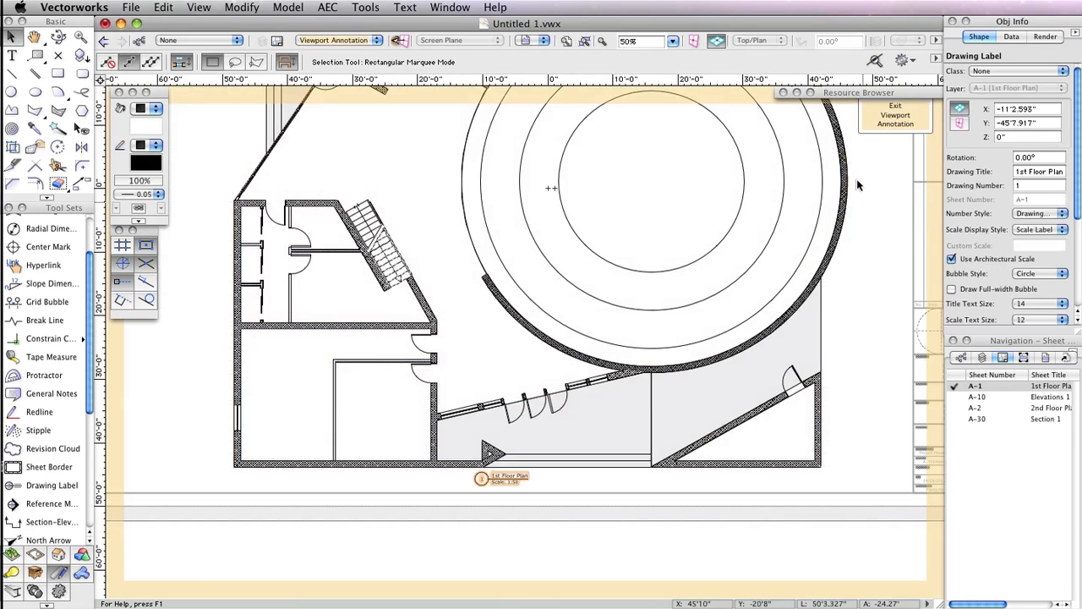
middle_click_drag(858, 177, 801, 348)
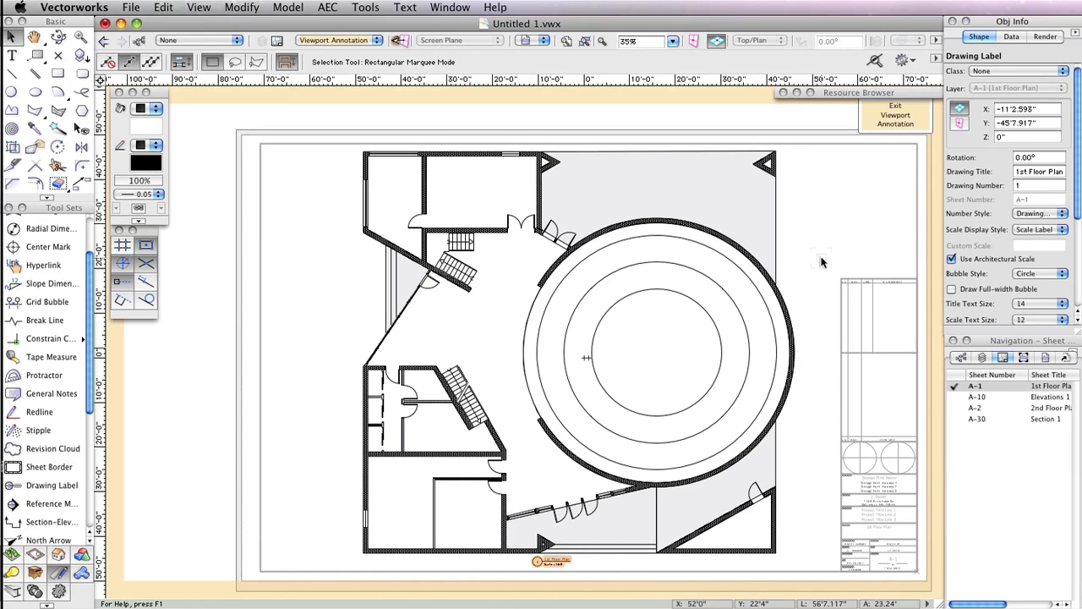
- Run Dimension Exterior Walls on the walls of layer Floor 1 with the default offsets and options
left_click(332, 6)
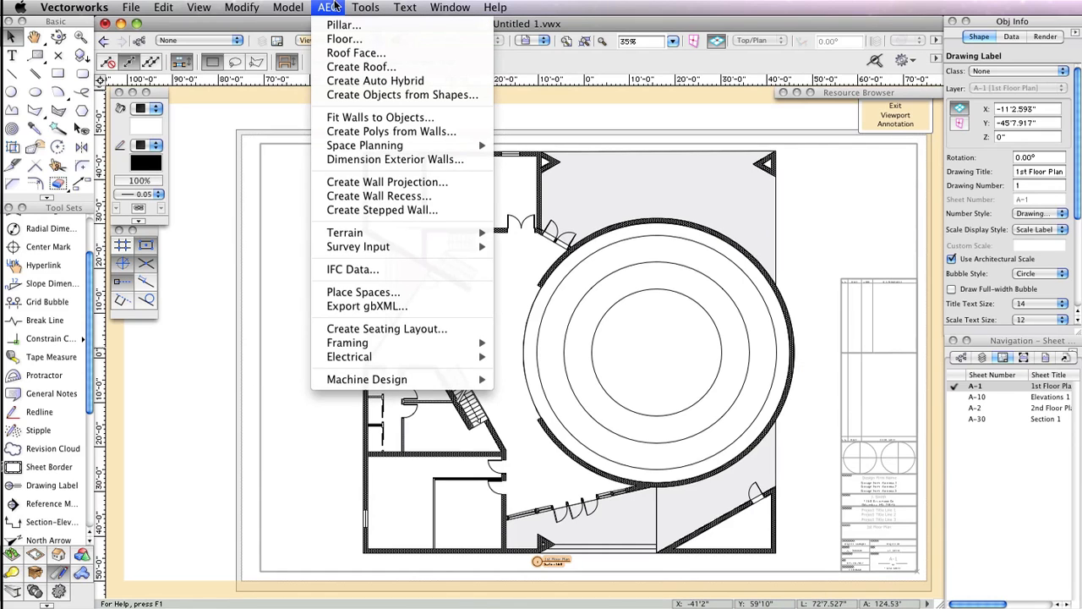
left_click(393, 160)
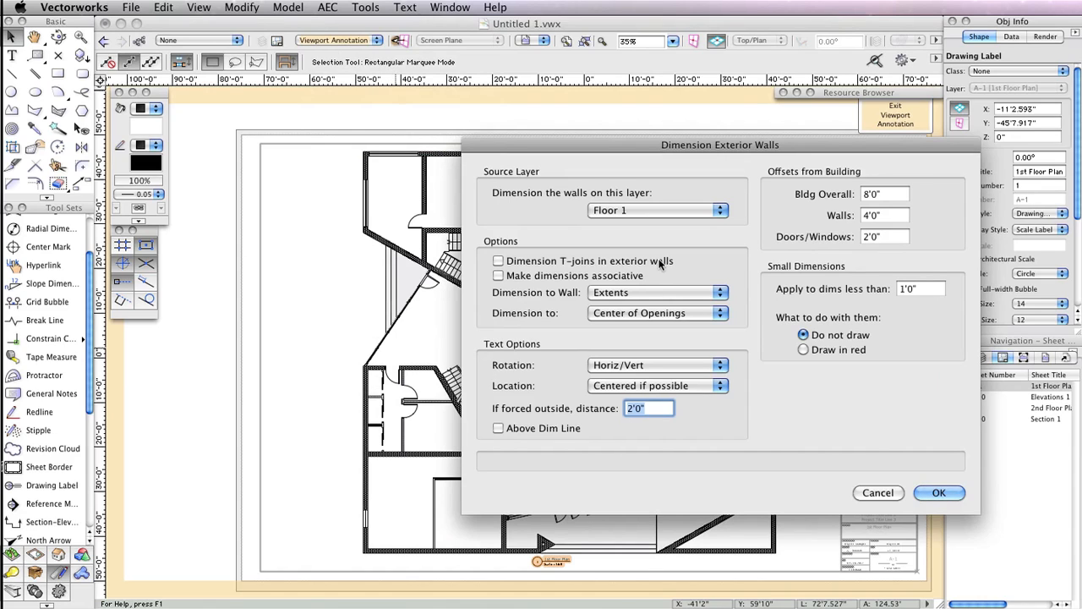
left_click(666, 214)
left_click(667, 214)
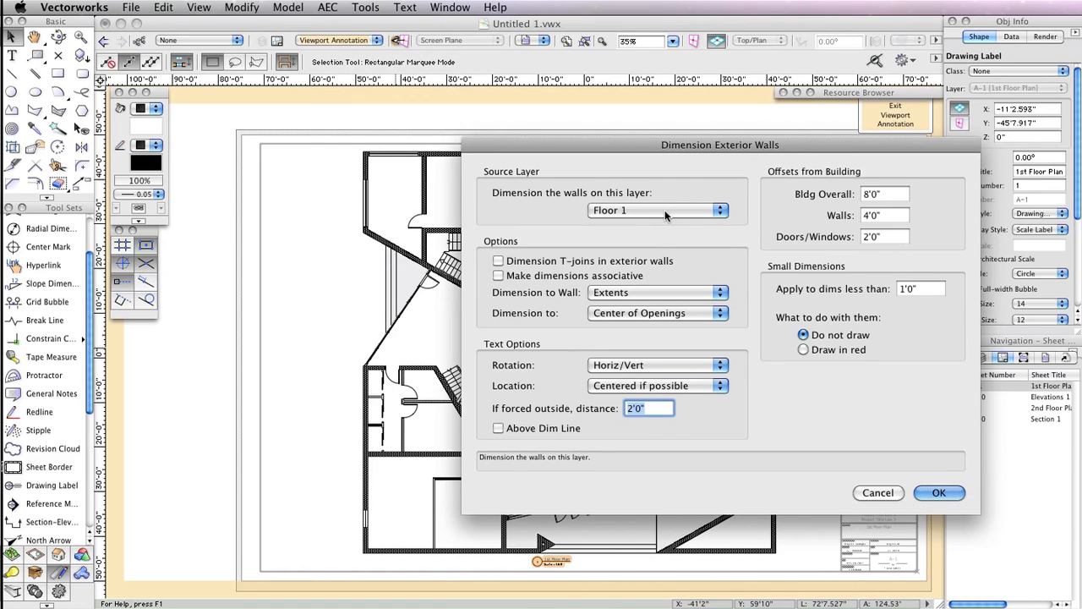
left_click(928, 289)
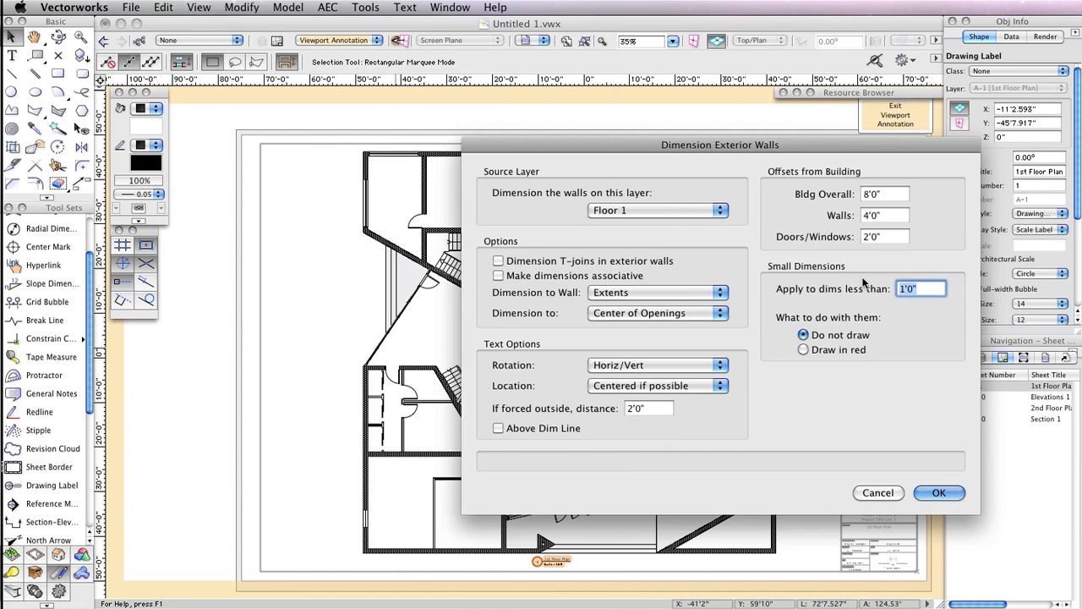
left_click(933, 495)
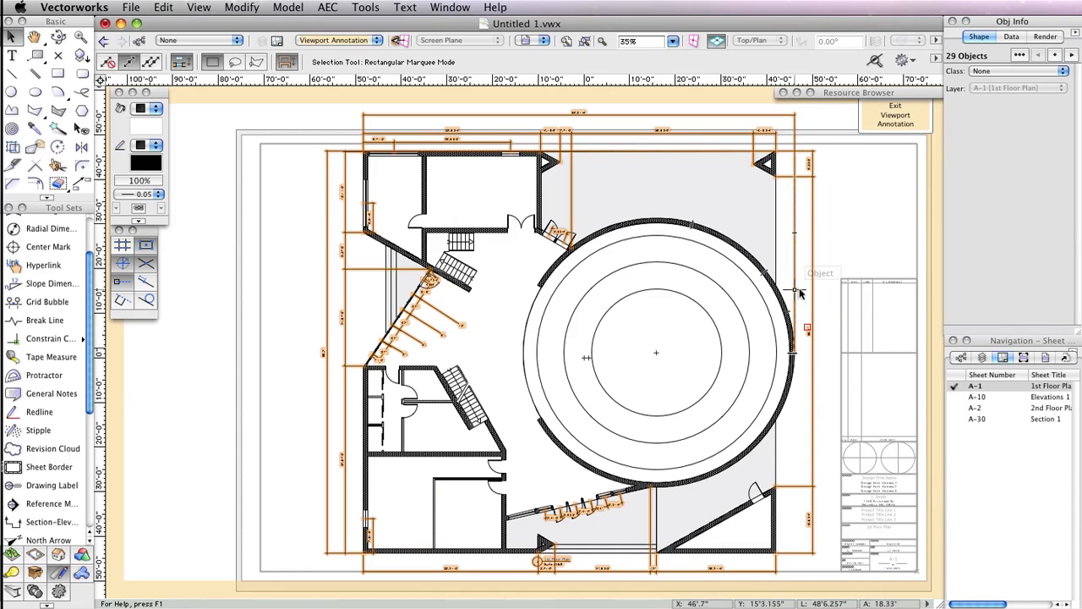
- Delete the two stray small dimensions along the diagonal wall of the floor plan
left_click(841, 221)
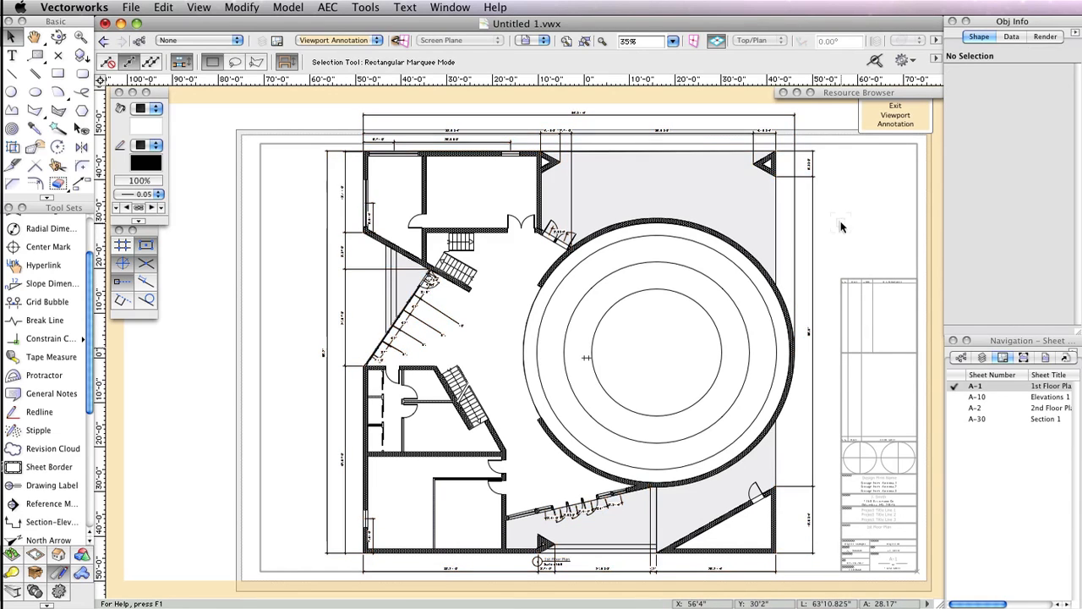
left_click(459, 323)
key("Delete")
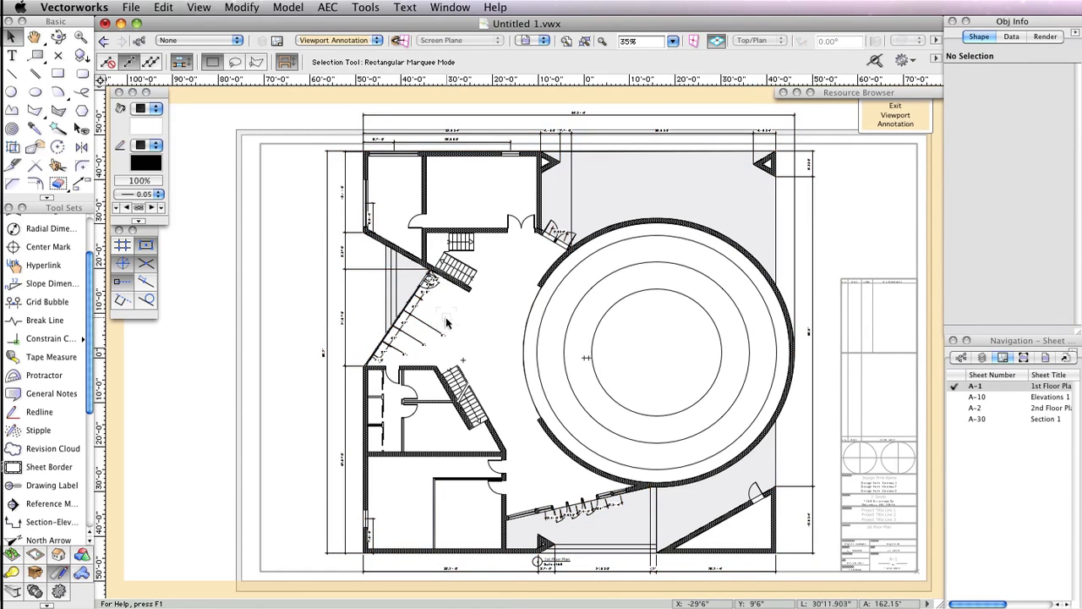
left_click(395, 347)
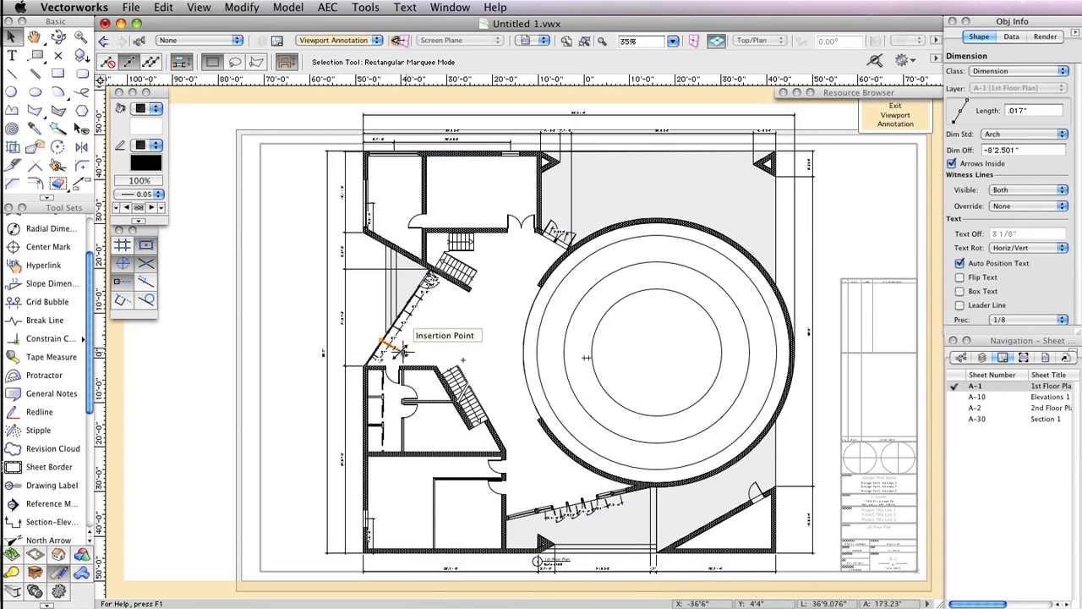
key("Delete")
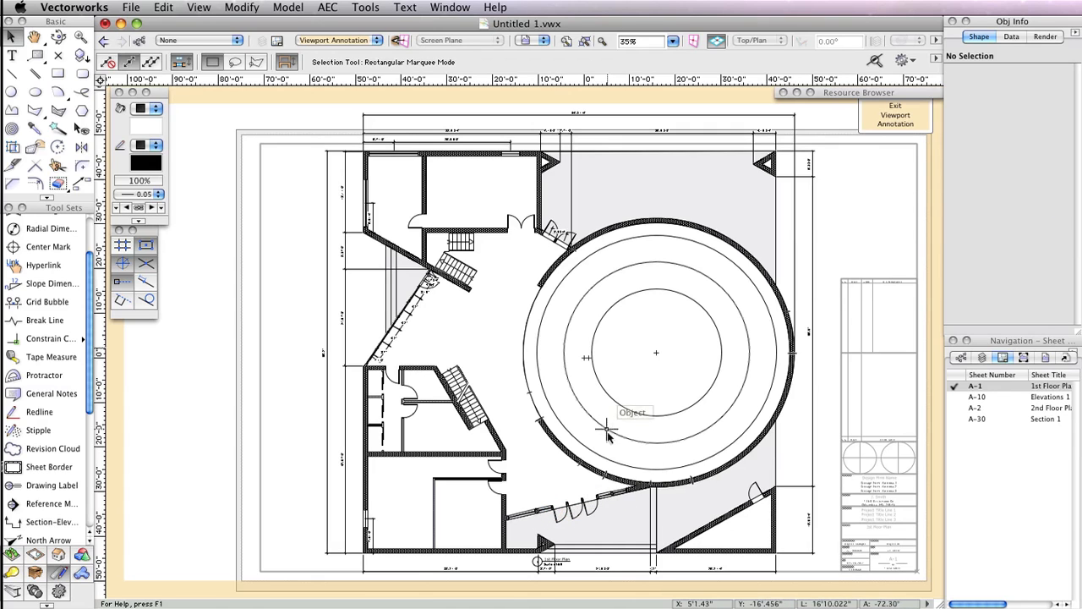
- Move the 1st Floor Plan drawing label down below the bottom dimension chain
scroll(642, 550, "down", 5)
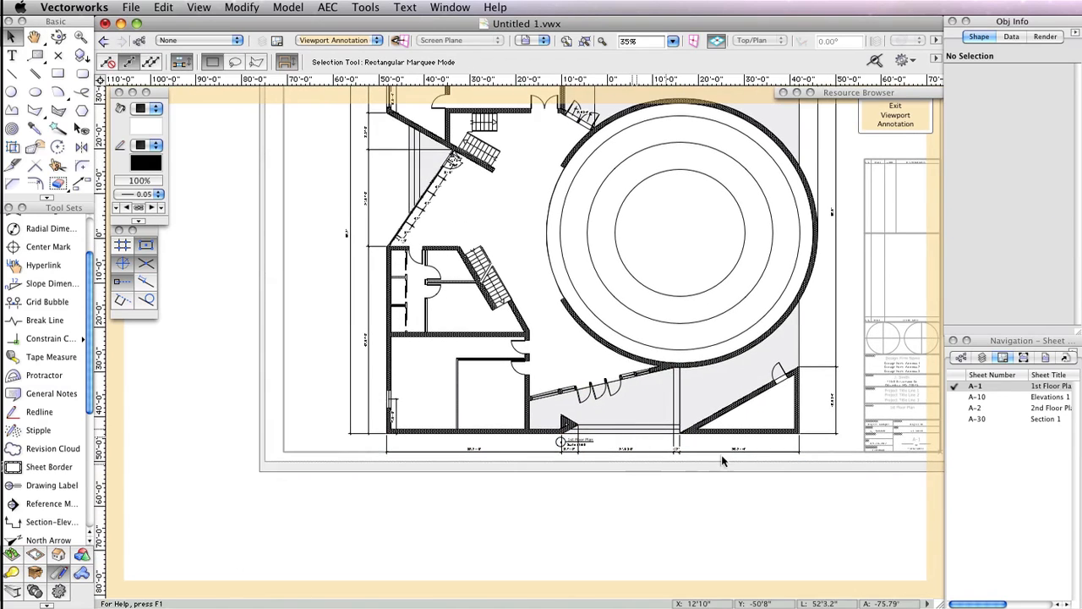
scroll(722, 461, "up", 5)
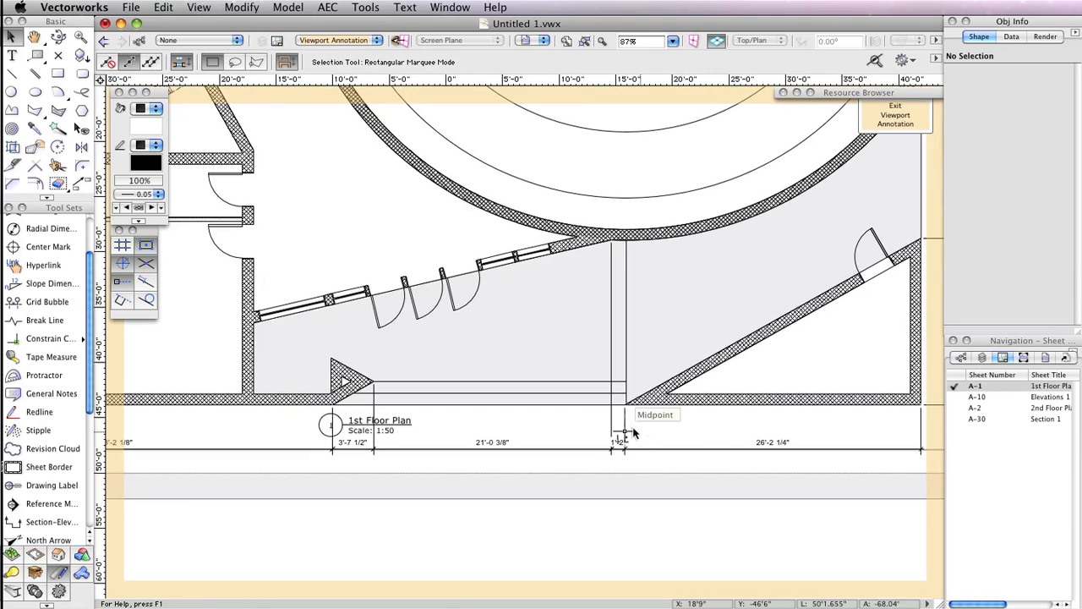
left_click(626, 431)
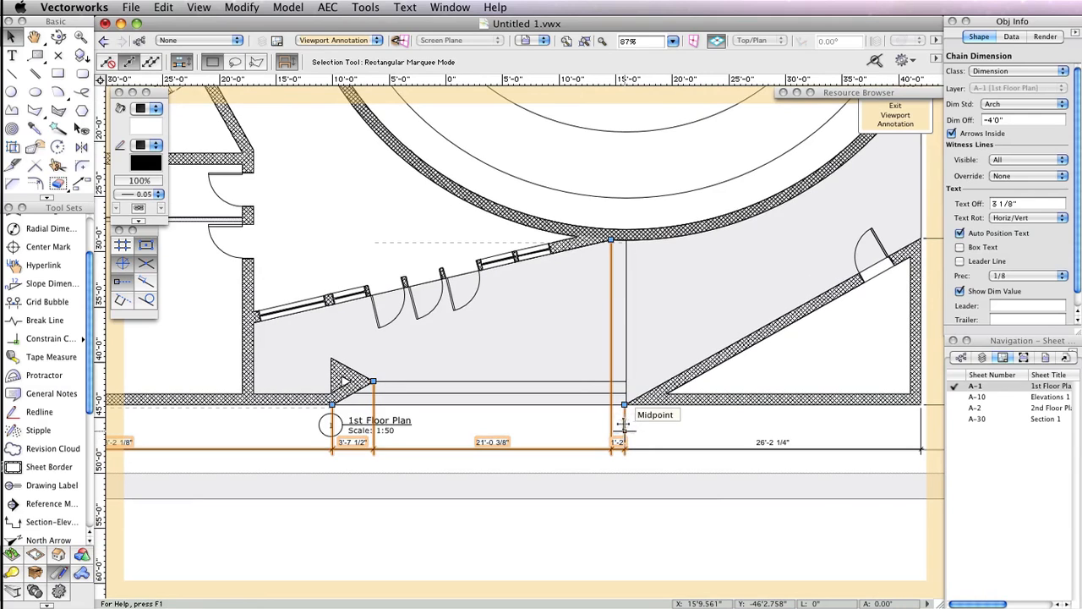
left_click(554, 412)
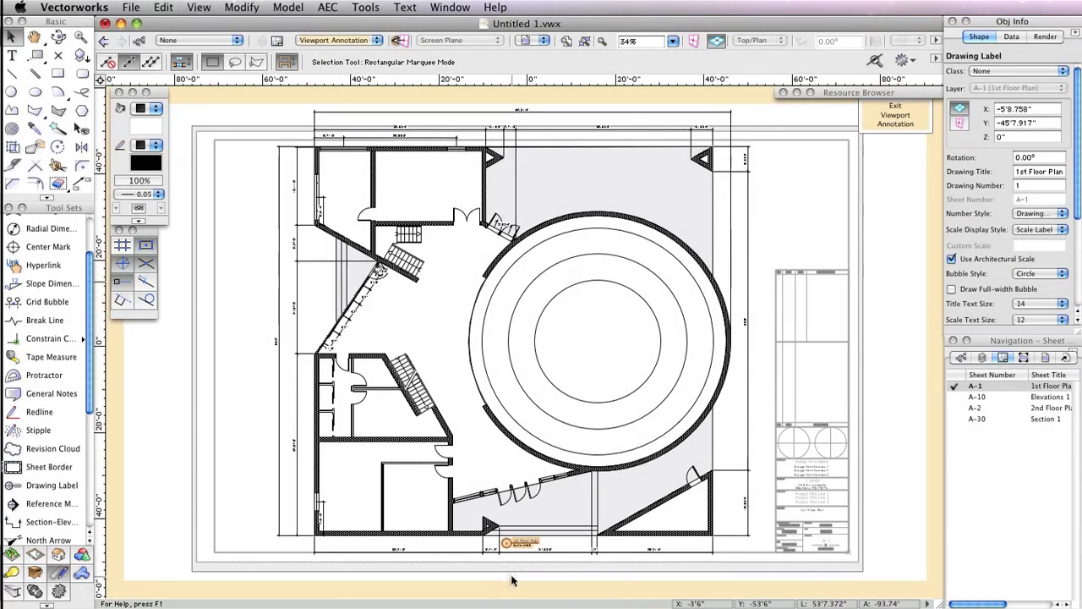
mouse_move(511, 548)
left_mouse_down()
mouse_move(510, 564)
mouse_move(486, 577)
left_mouse_up()
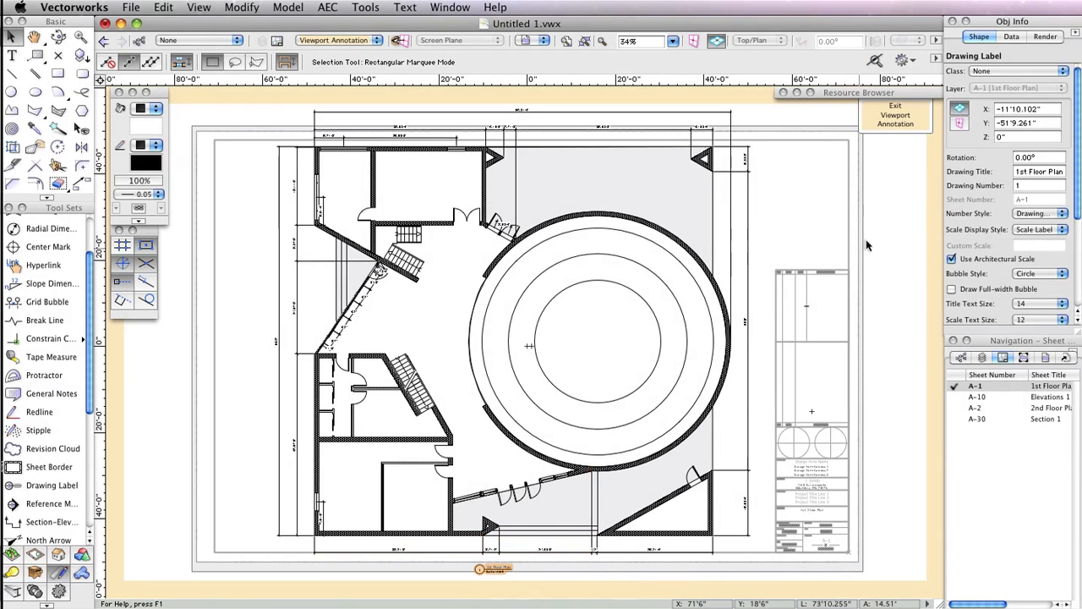
- Exit viewport annotation editing and set the floor plan viewport to a custom scale of 1:75
left_click(896, 115)
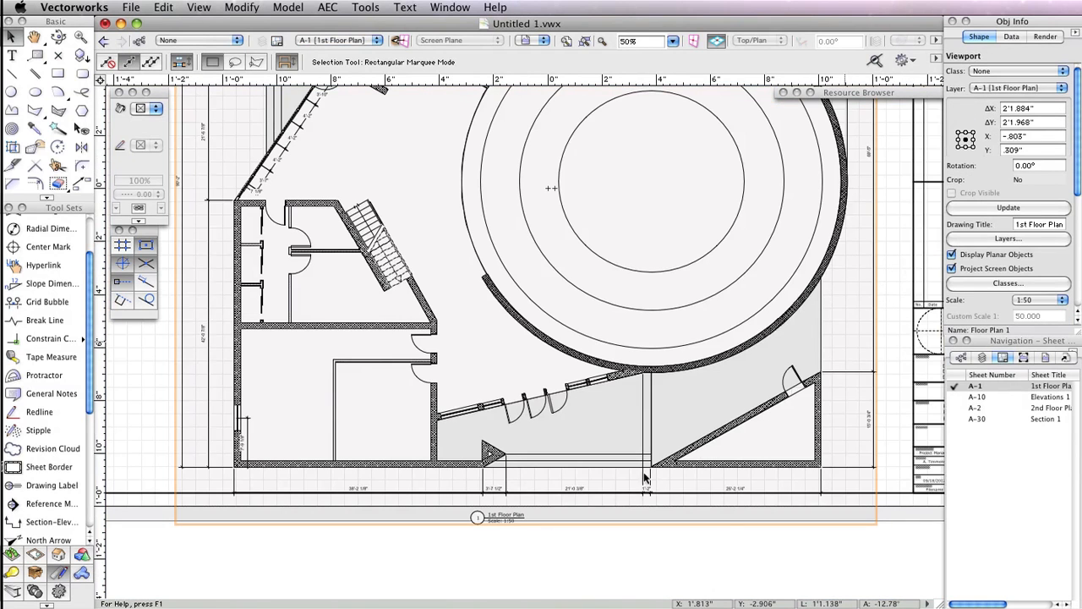
scroll(534, 530, "down", 5)
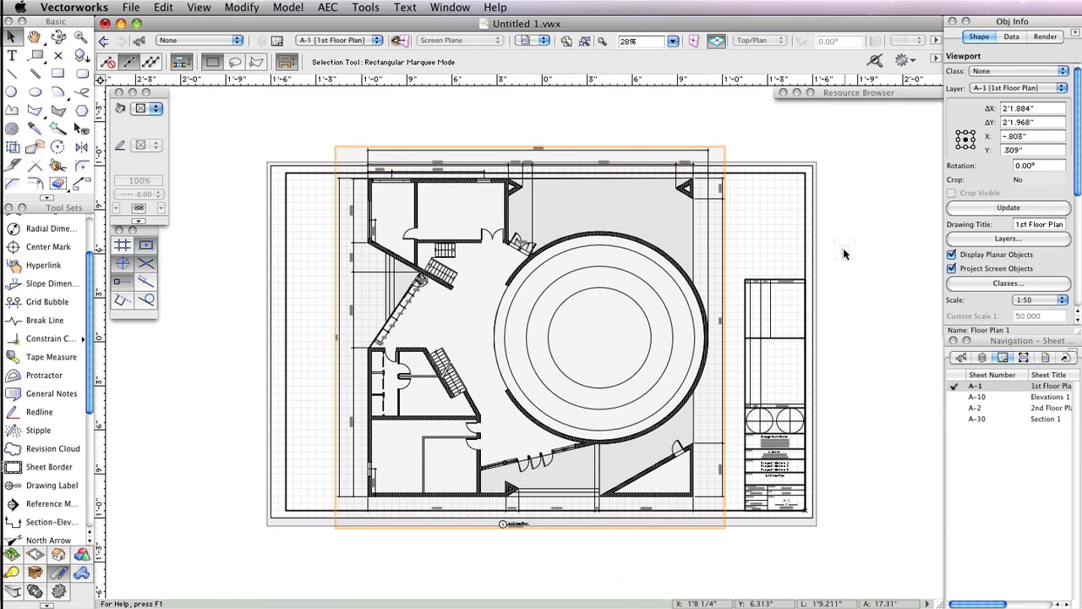
left_click(1052, 303)
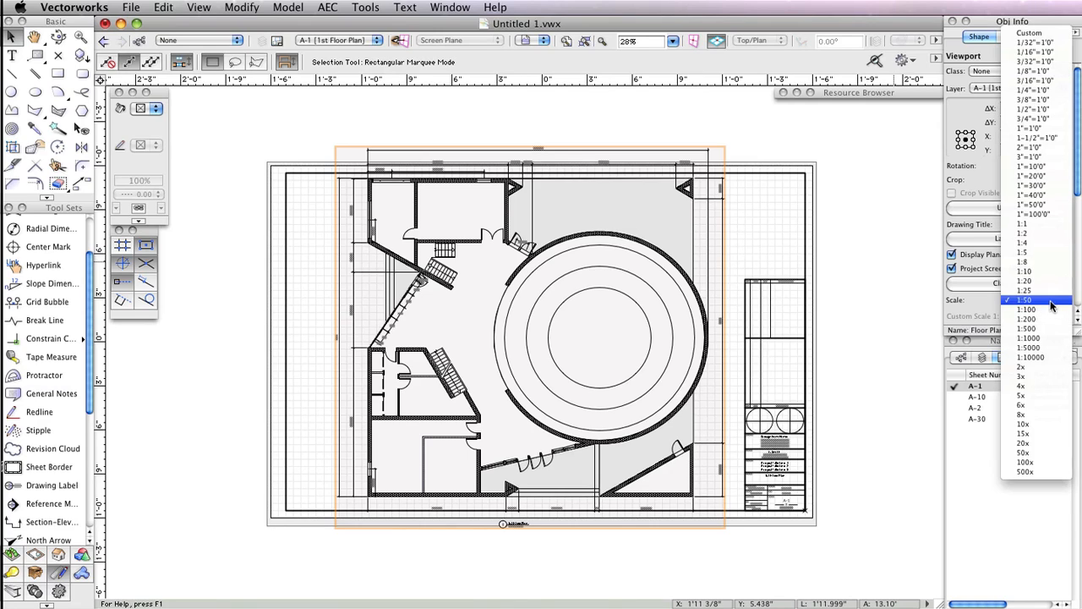
left_click(1049, 34)
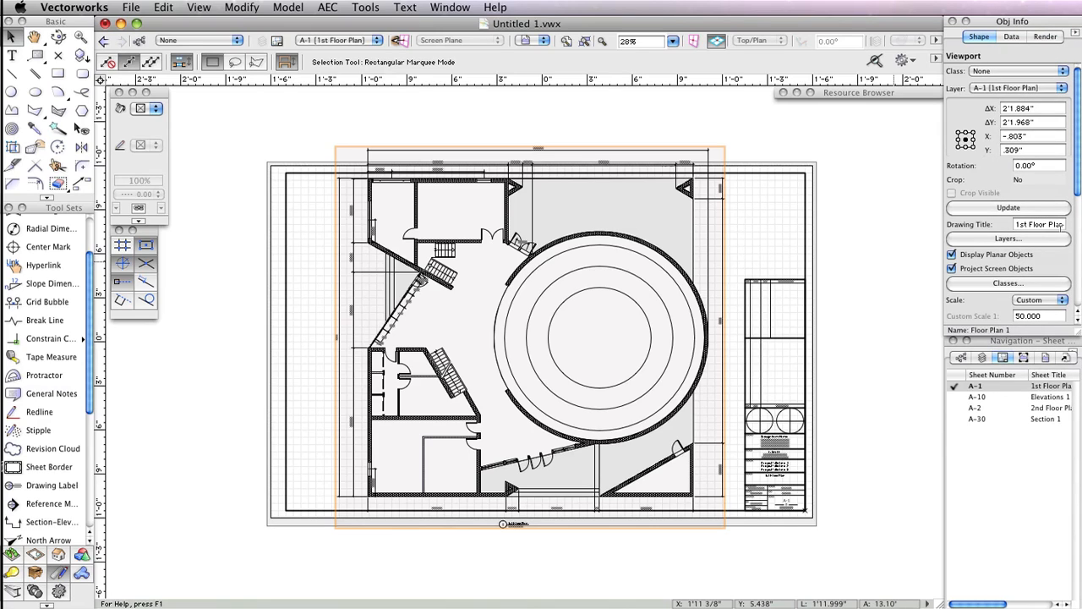
left_click(1048, 314)
type("75")
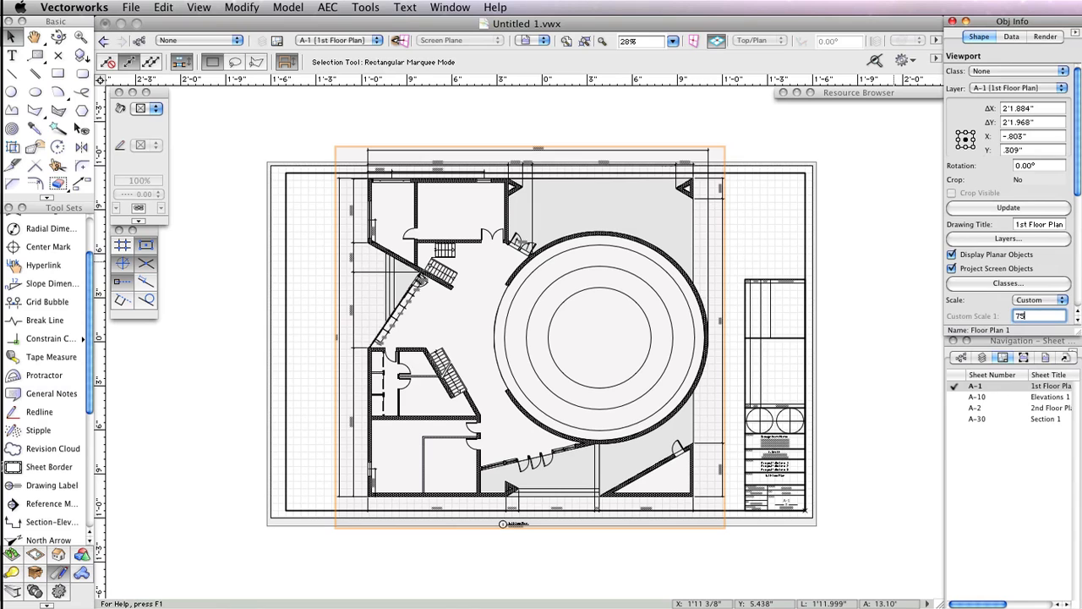
key("Return")
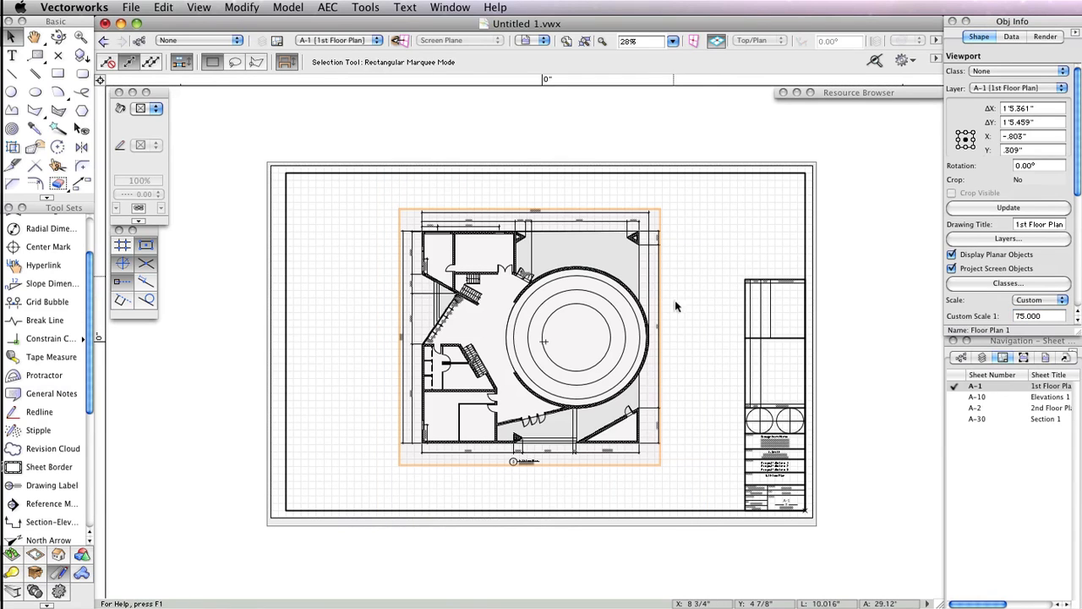
- Switch the active layer to the Floor 1 design layer
left_click(686, 326)
scroll(510, 316, "up", 2)
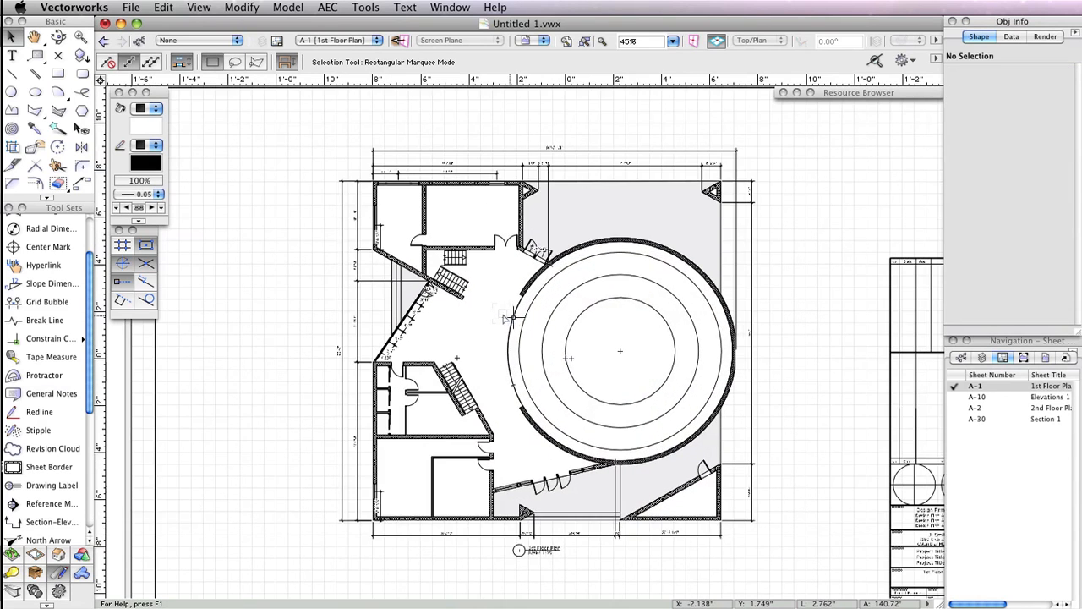
middle_click_drag(792, 309, 777, 296)
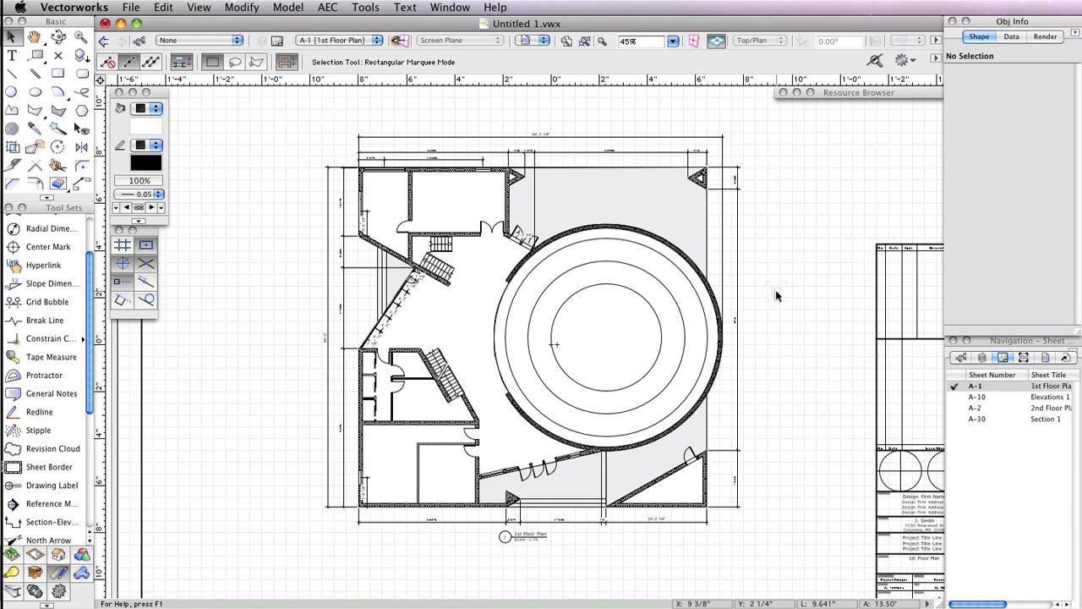
scroll(776, 295, "down", 1)
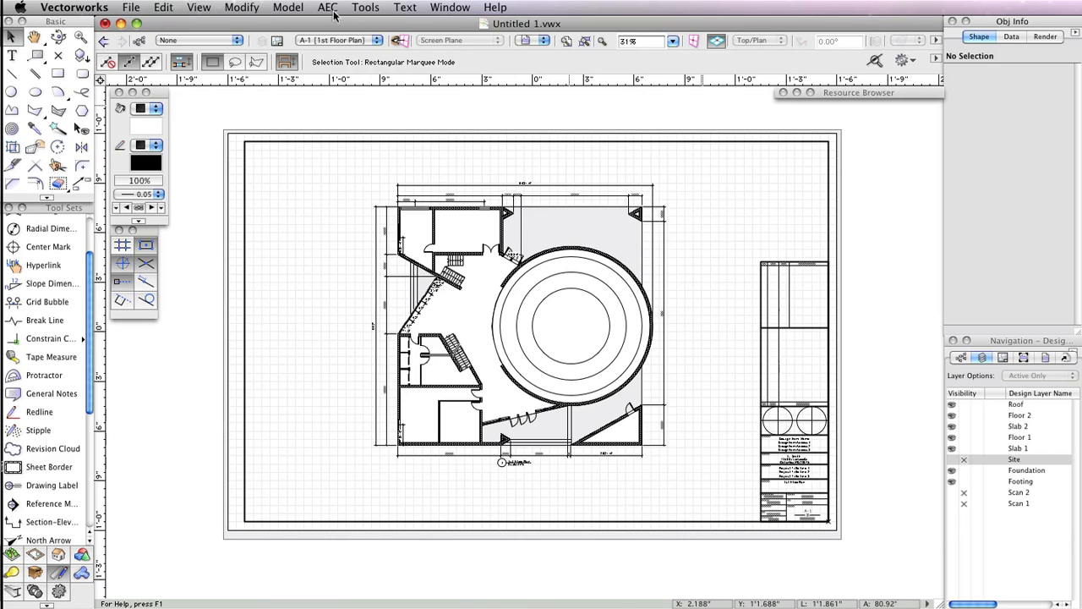
left_click(359, 40)
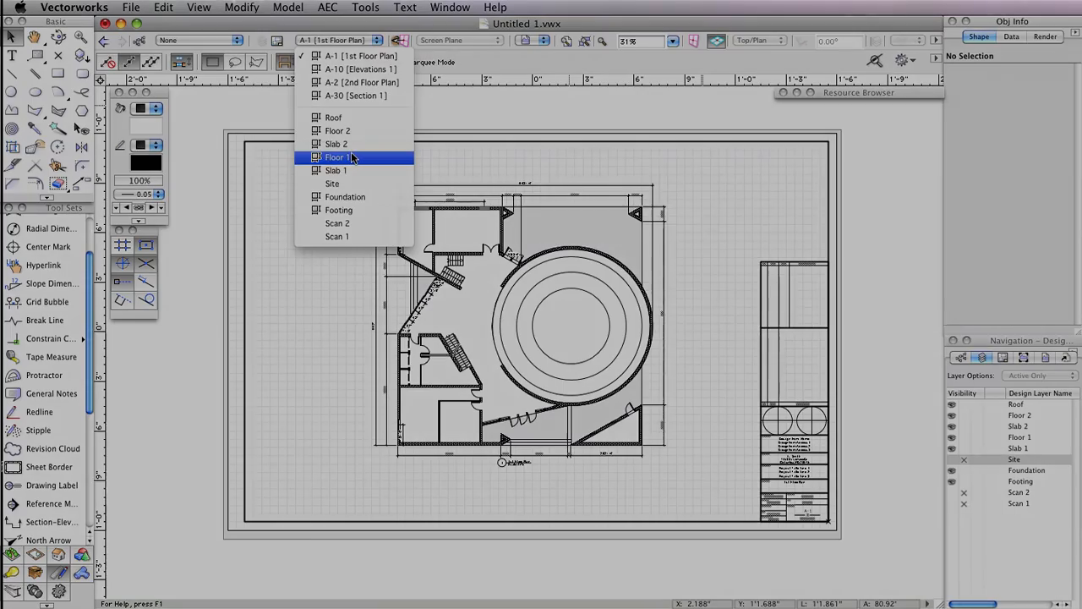
left_click(335, 158)
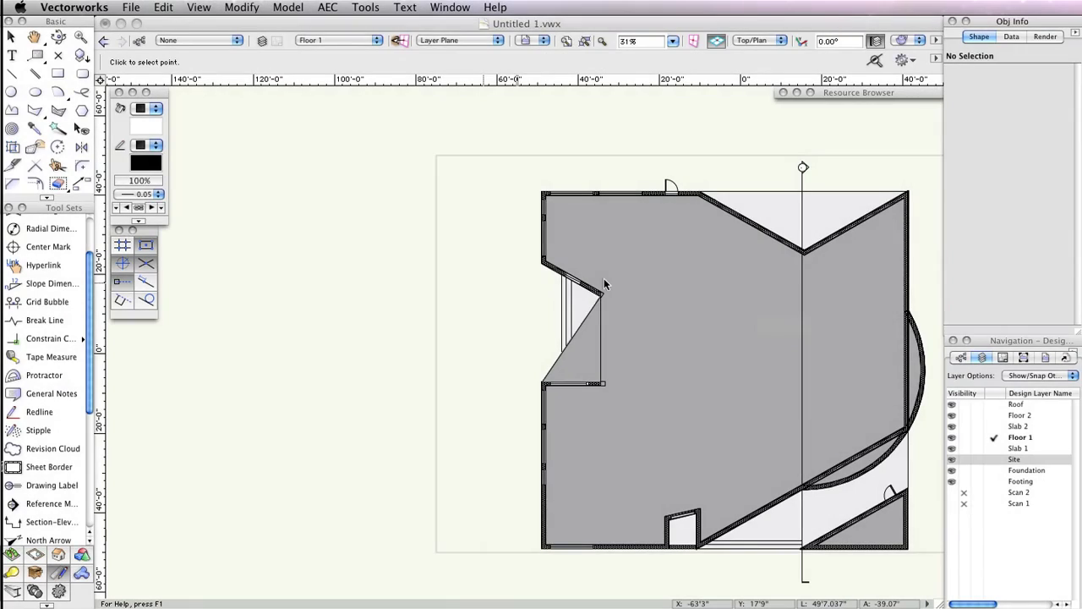
key("x")
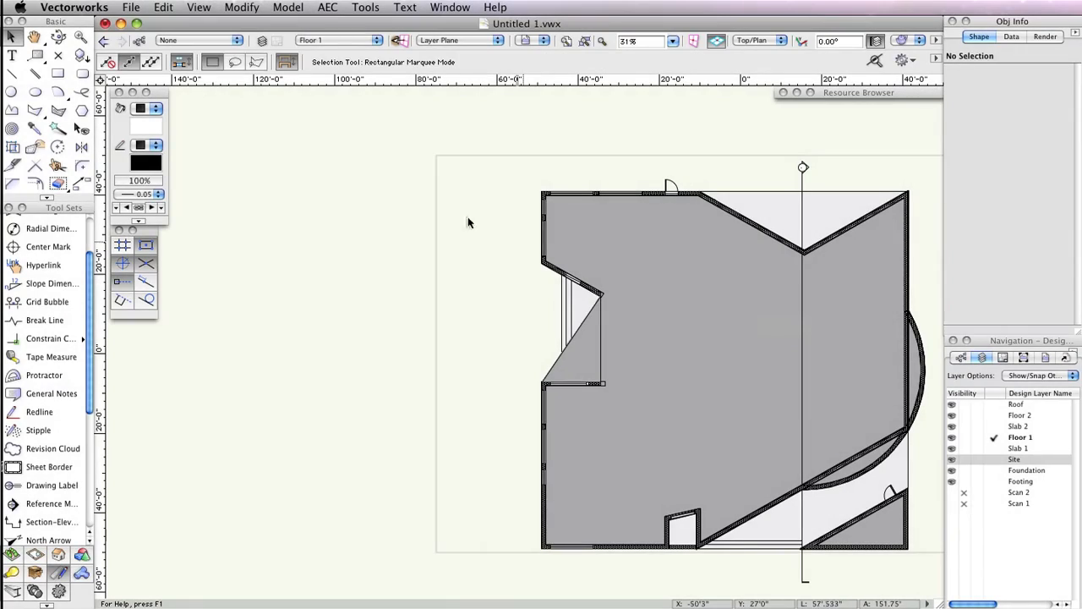
- Set a 3D view of Floor 1 looking from the upper left at normal perspective and render it
left_click(199, 7)
left_click(222, 204)
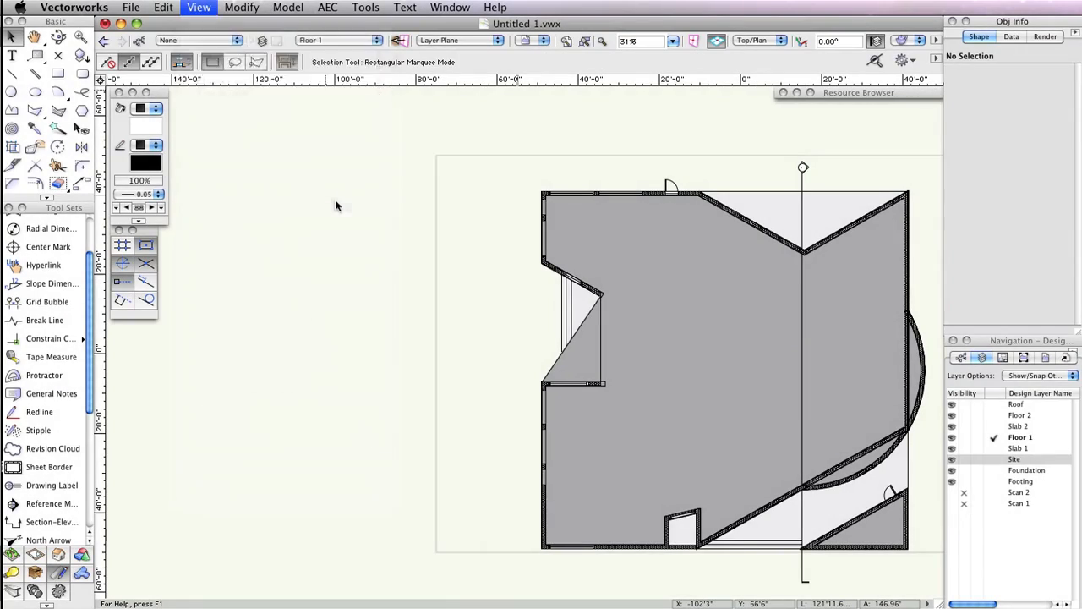
left_click(331, 165)
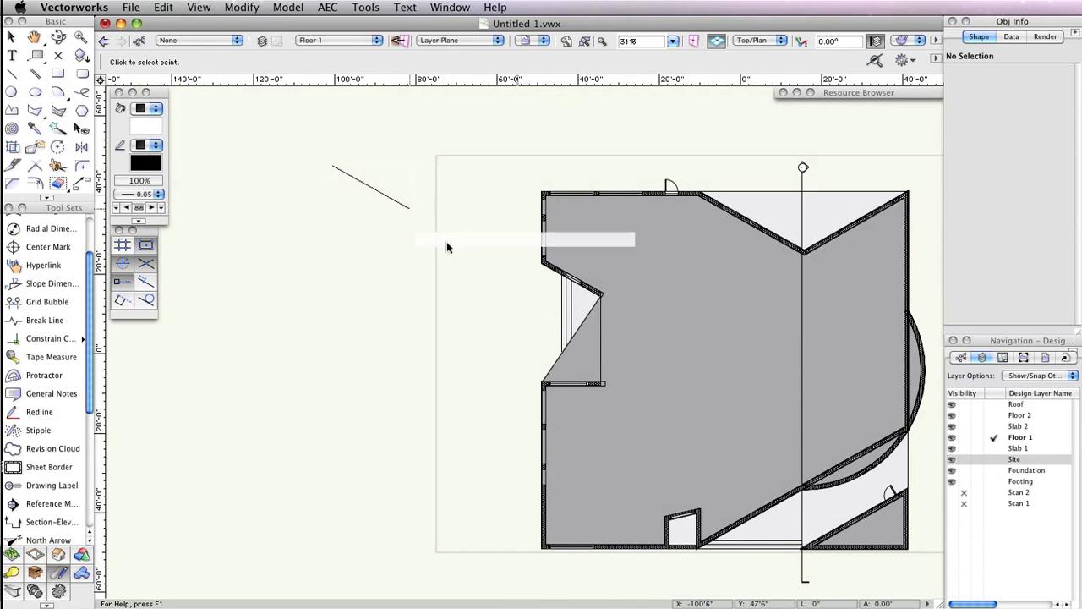
left_click(465, 257)
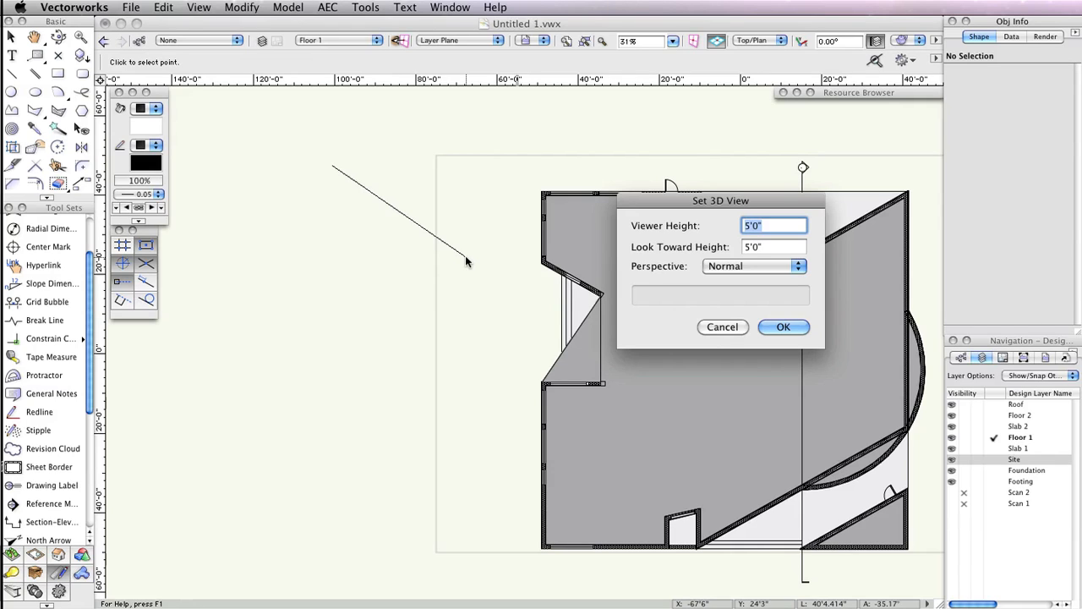
left_click(769, 265)
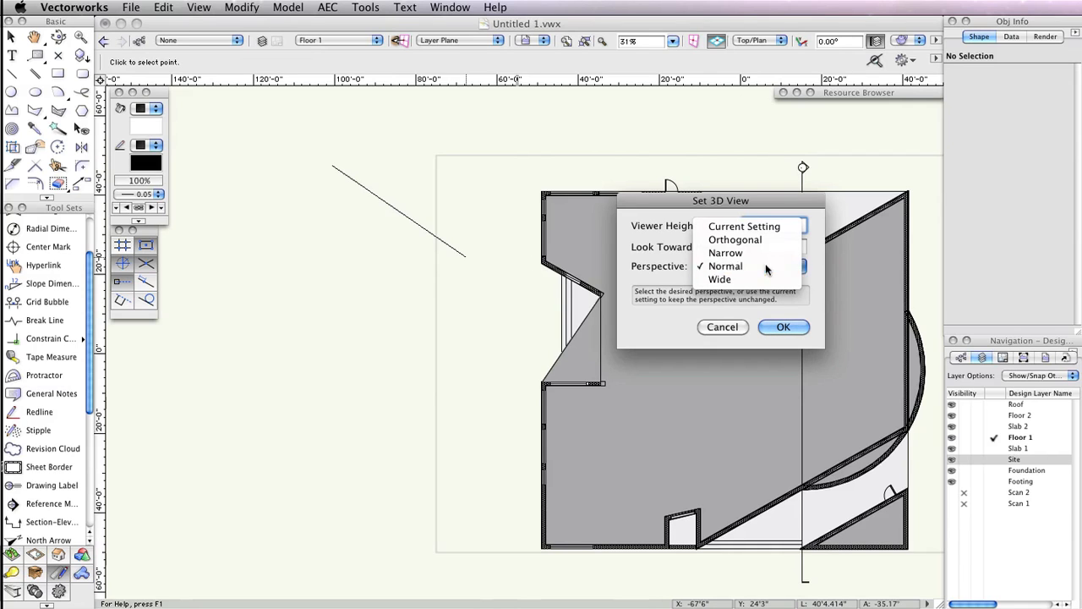
left_click(766, 266)
left_click(783, 326)
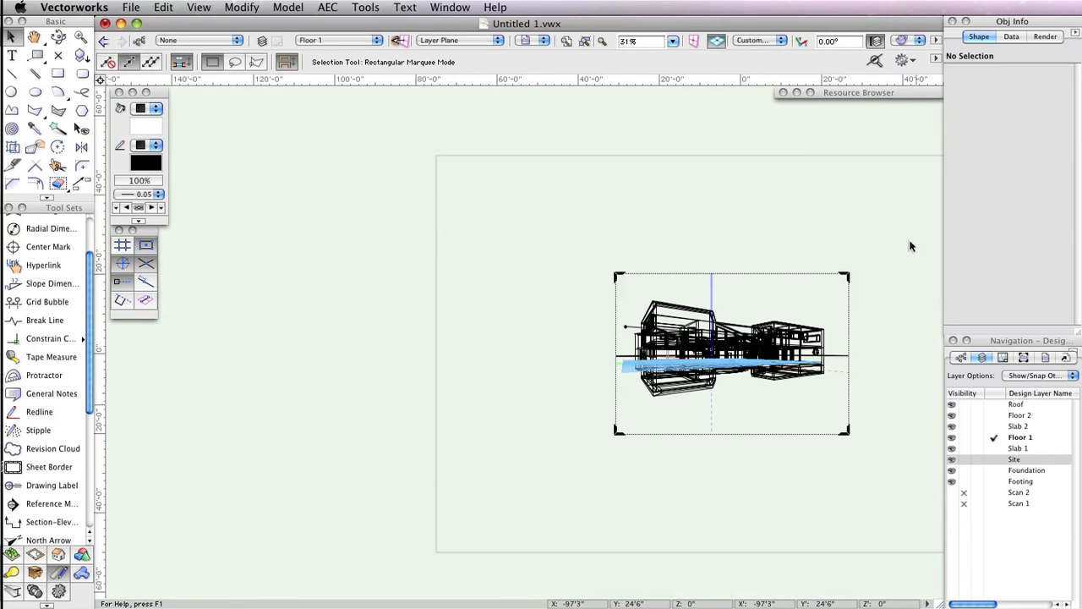
left_click(902, 41)
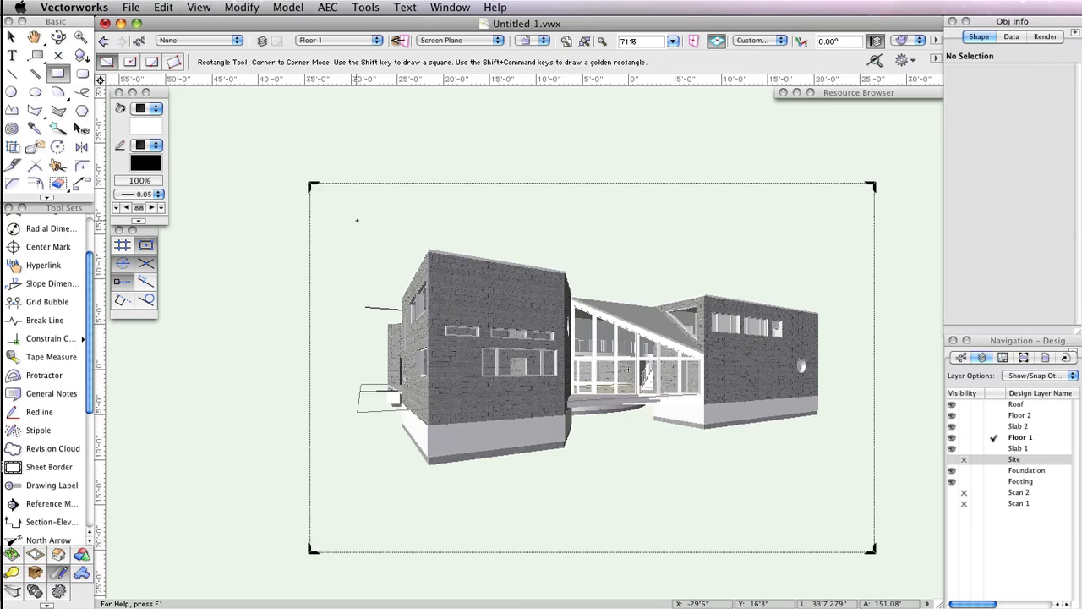
- Draw a crop rectangle about 52'5" by 28'6" around the rendered house and create a viewport using it as the crop
left_click(357, 220)
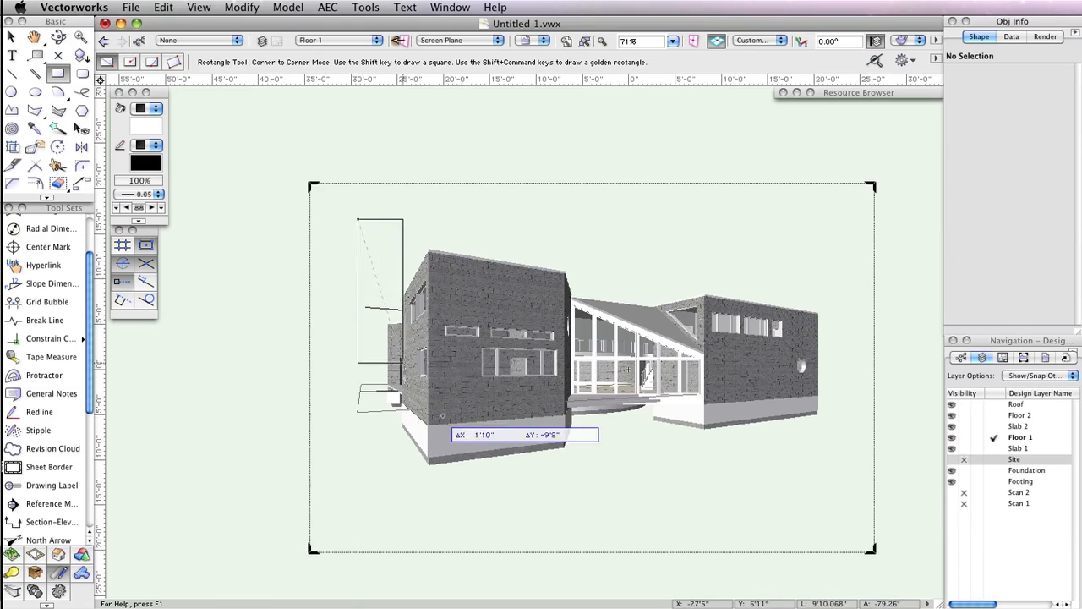
left_click(843, 476)
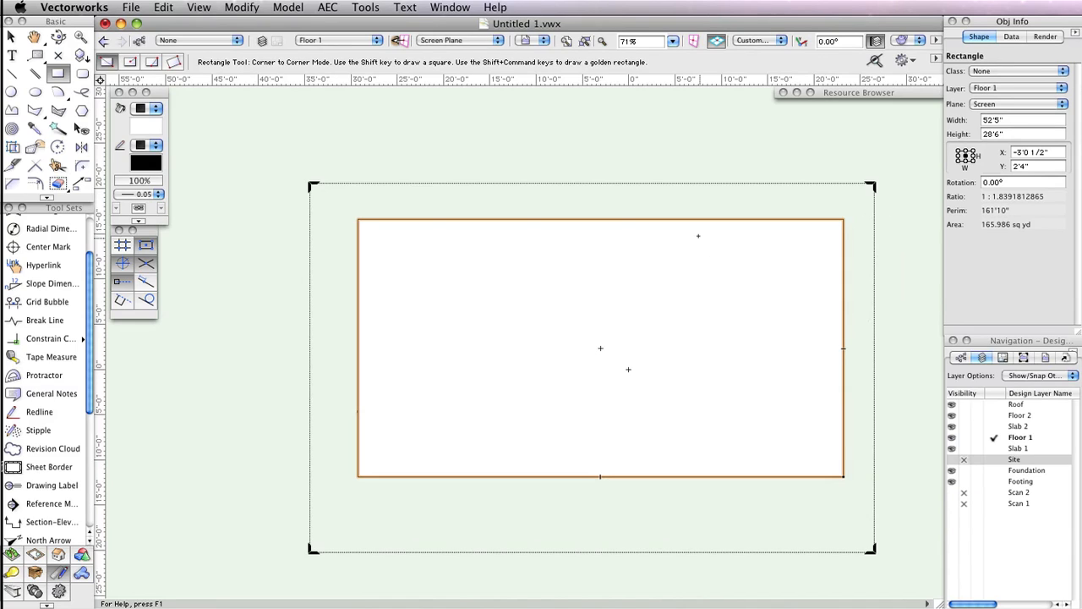
left_click(199, 7)
left_click(245, 306)
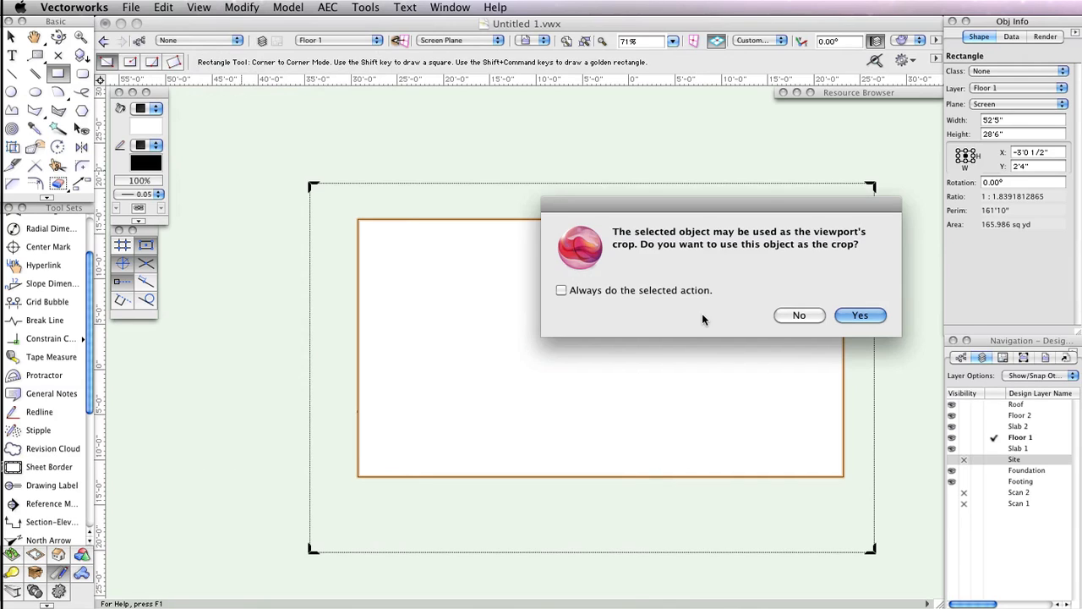
left_click(860, 315)
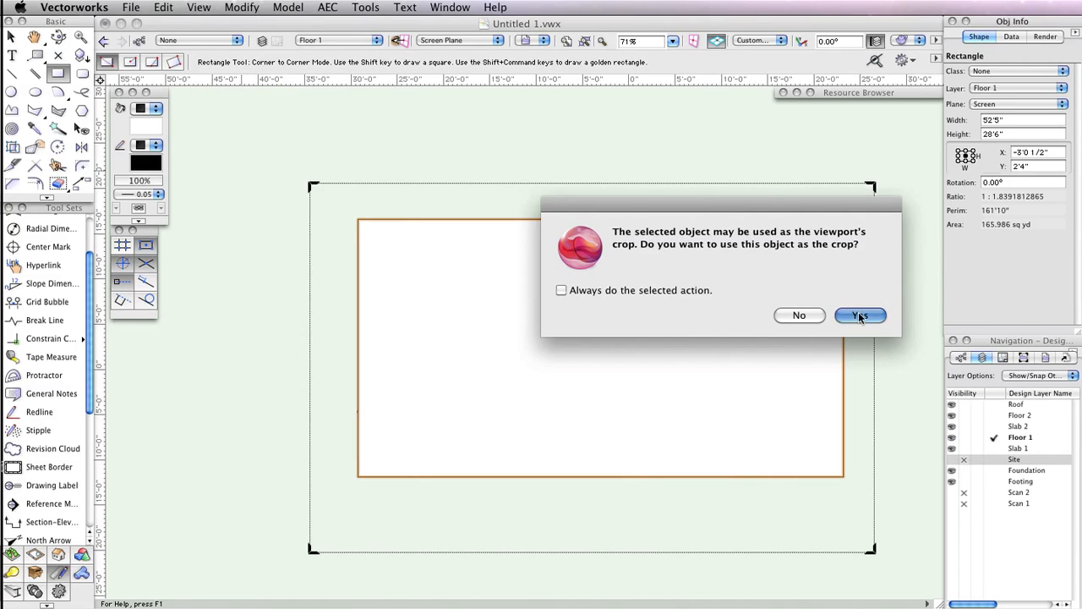
- Name the viewport Perspective 1 and create it on a new sheet layer A-0 titled Perspective View
type("Per")
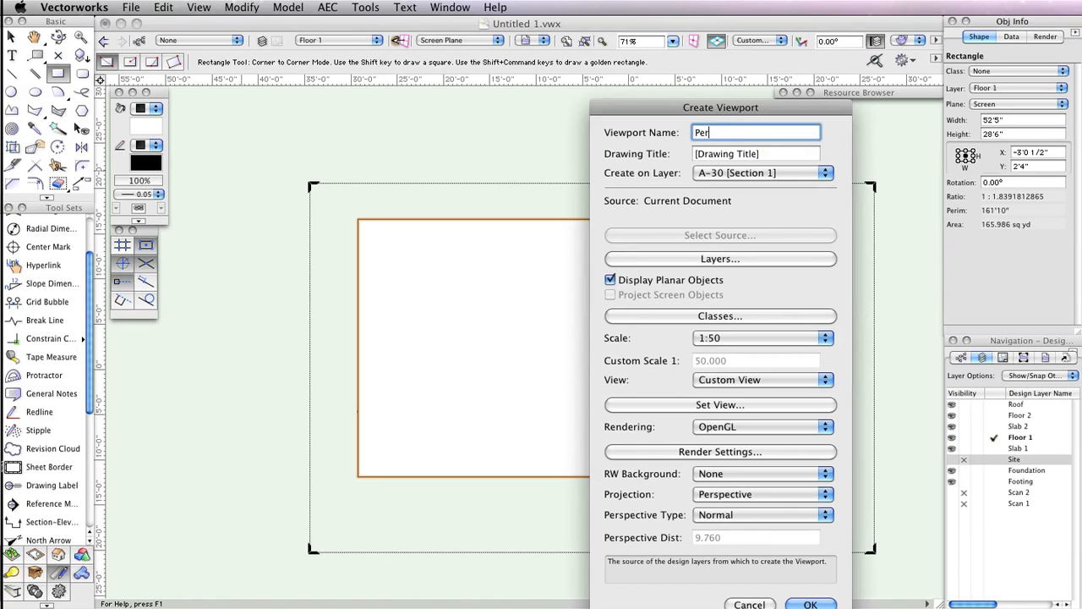
type("spective 1")
left_click(773, 173)
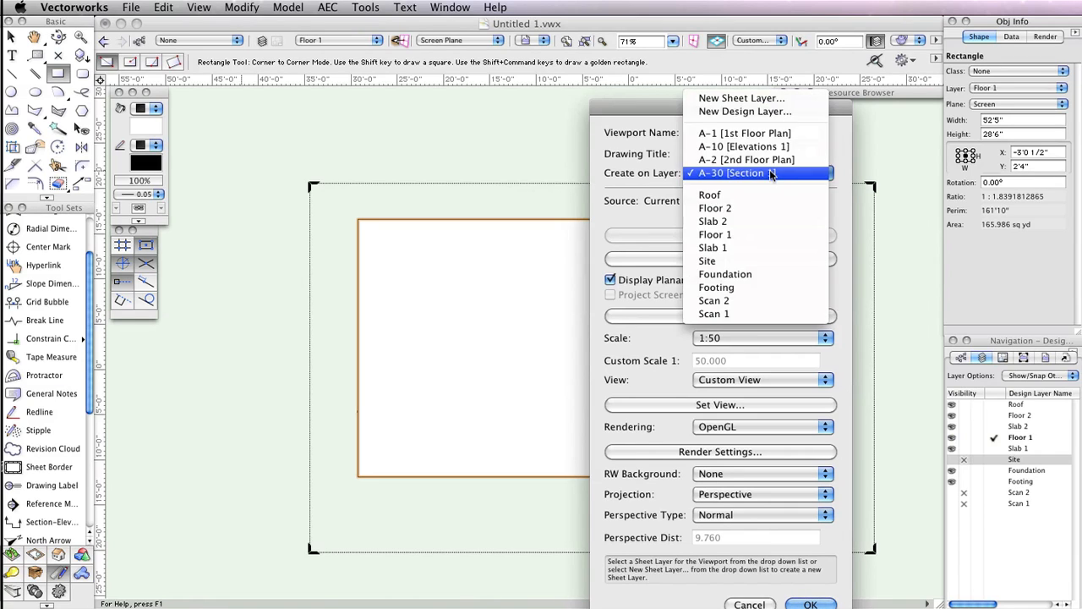
left_click(739, 99)
type("A-0")
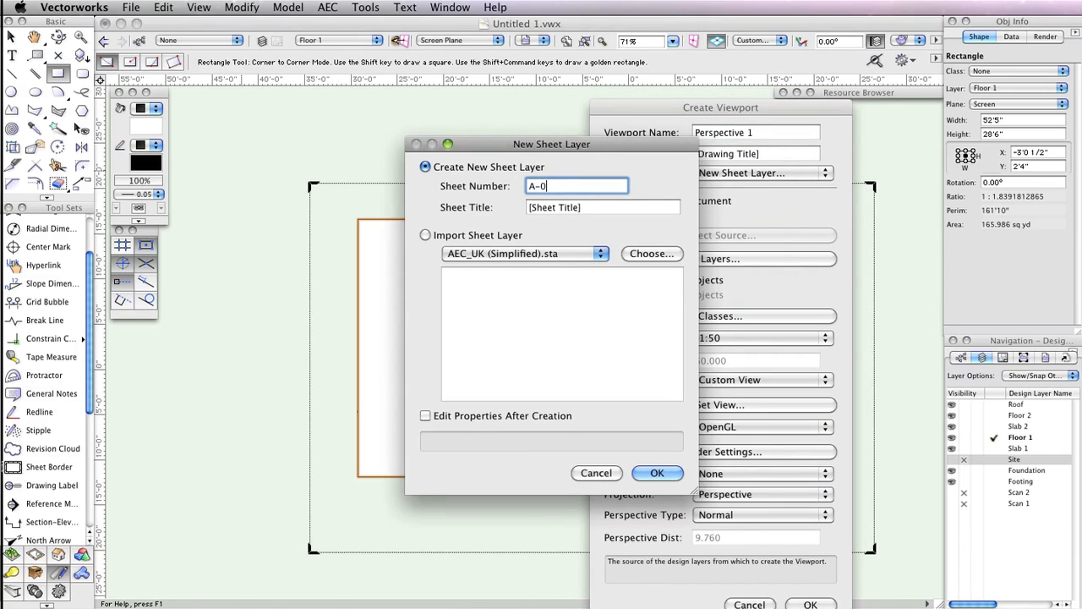
key("Tab")
type("Pers")
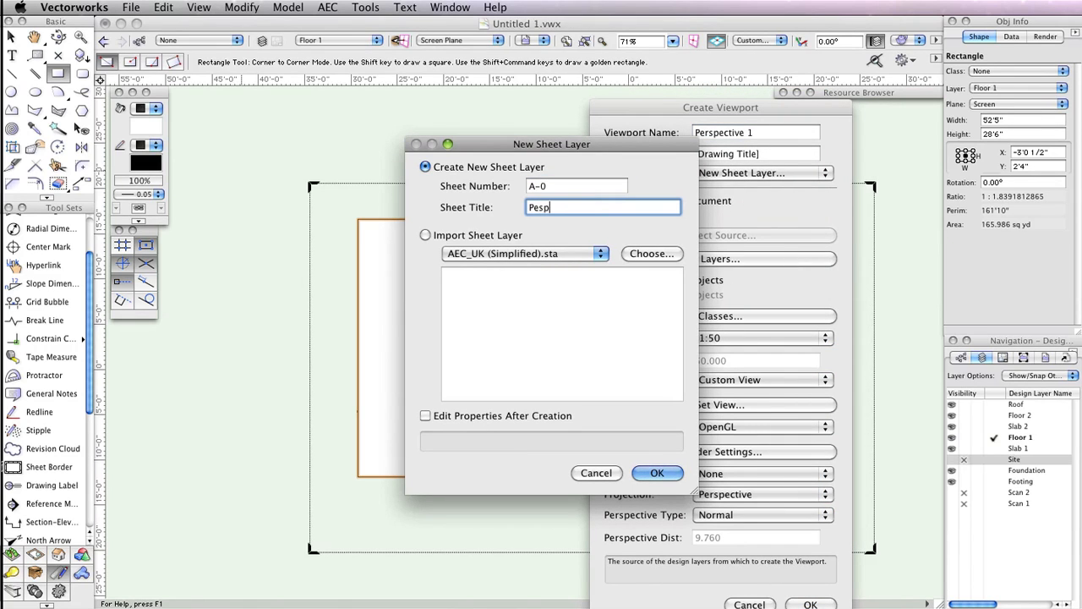
type("p")
key("BackSpace")
key("BackSpace")
key("BackSpace")
type("rspective View")
key("Return")
left_click(811, 605)
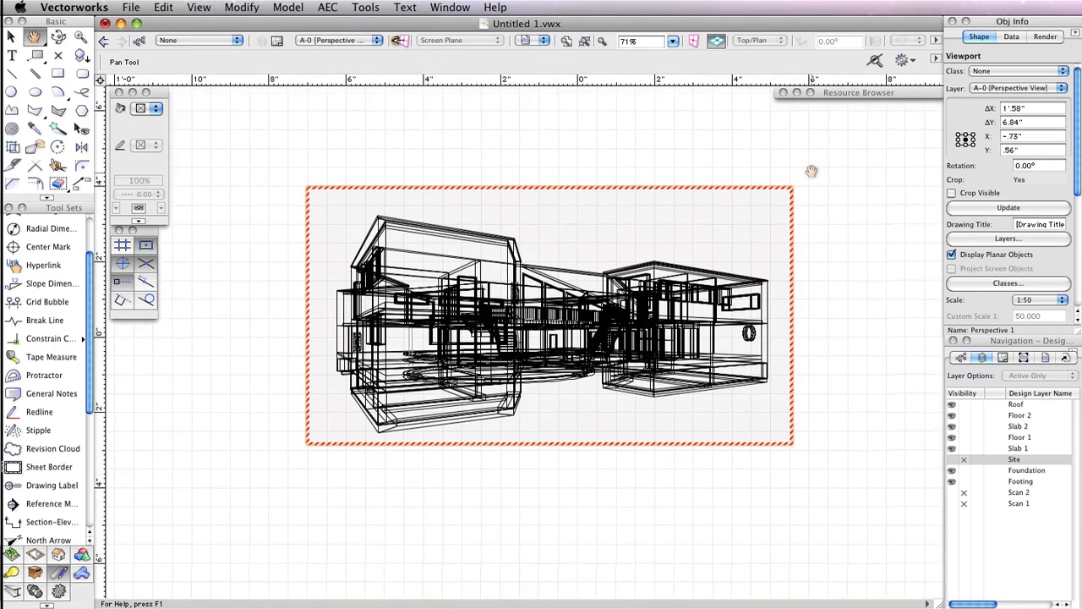
- Set the viewport's OpenGL background render detail to Very High and turn on anti-aliasing
left_click_drag(1078, 182, 1078, 262)
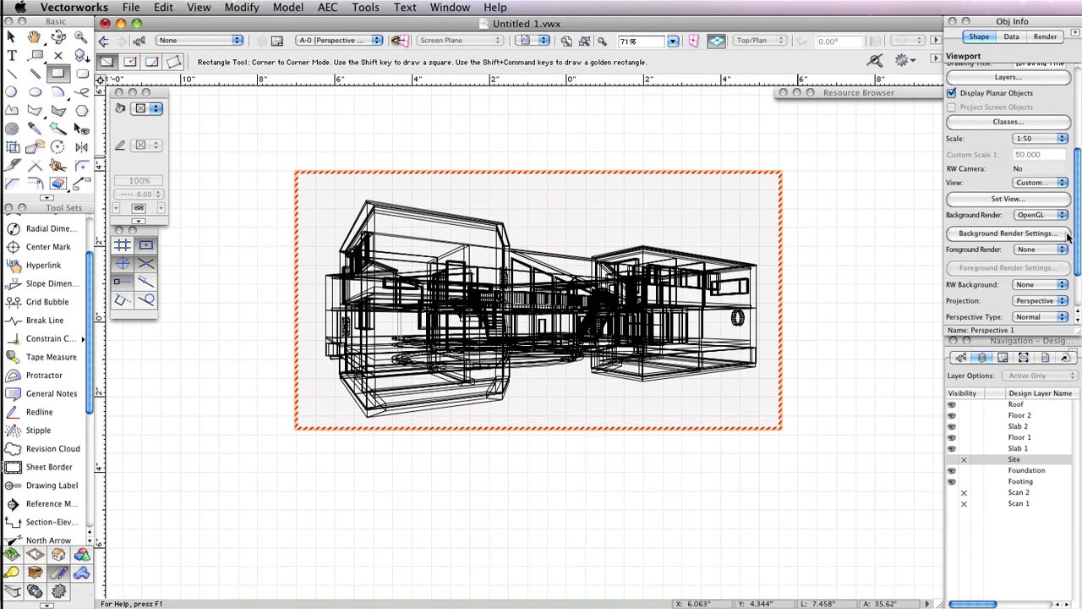
left_click(1000, 234)
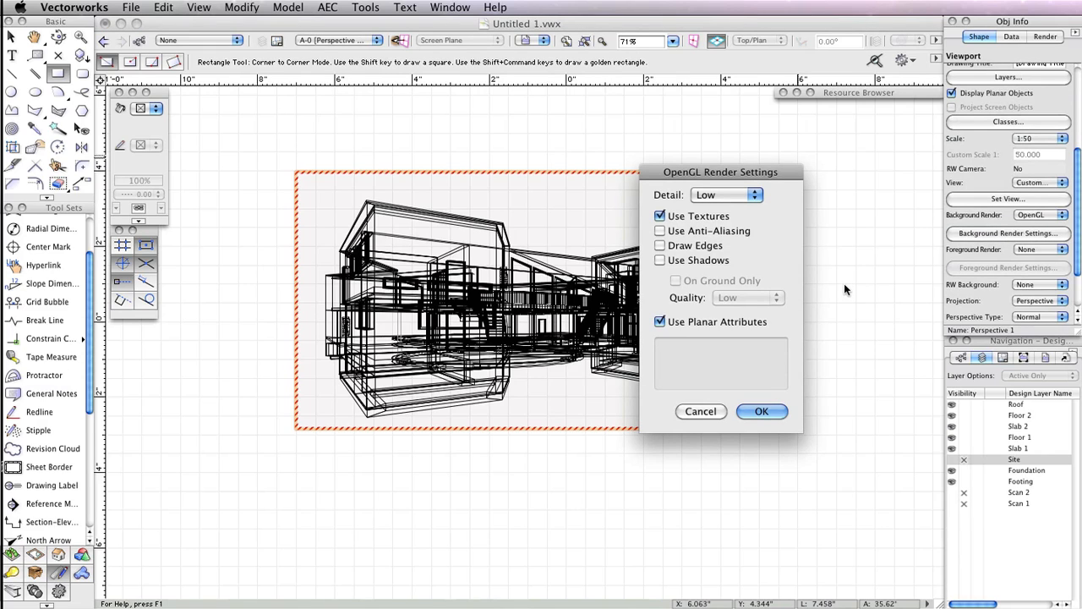
left_click(741, 197)
left_click(726, 234)
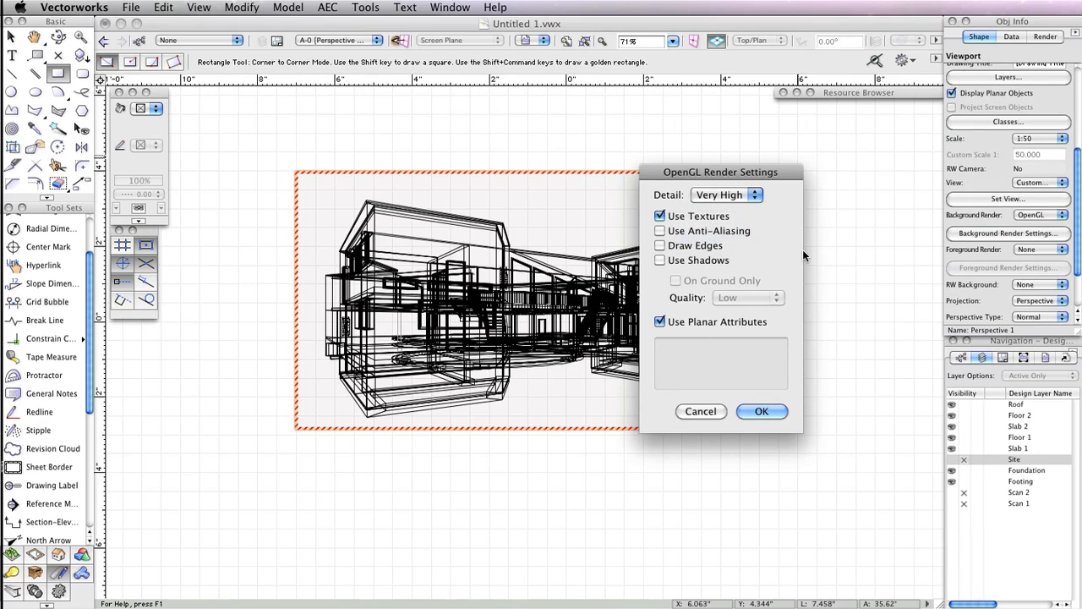
left_click(720, 231)
left_click(757, 411)
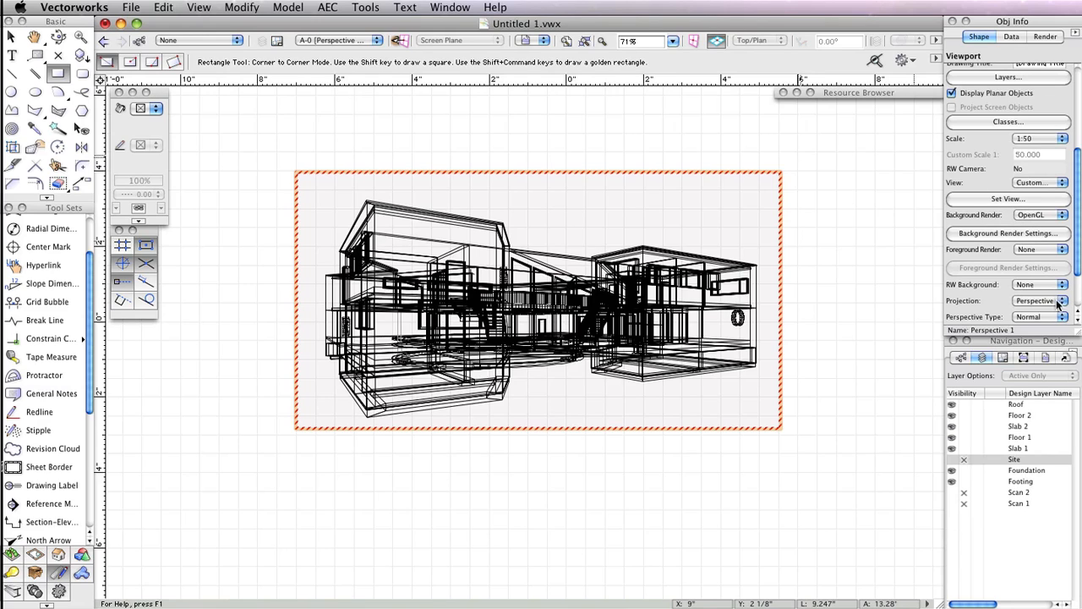
- Set the viewport's foreground render to Hidden Line with its default settings and update the viewport
left_click(1045, 250)
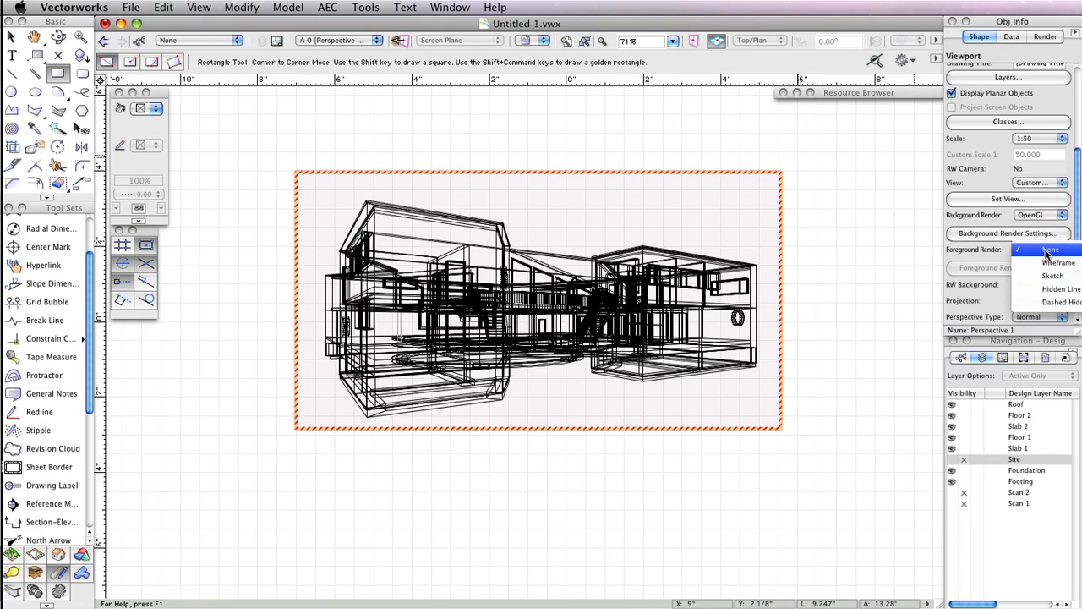
left_click(1039, 296)
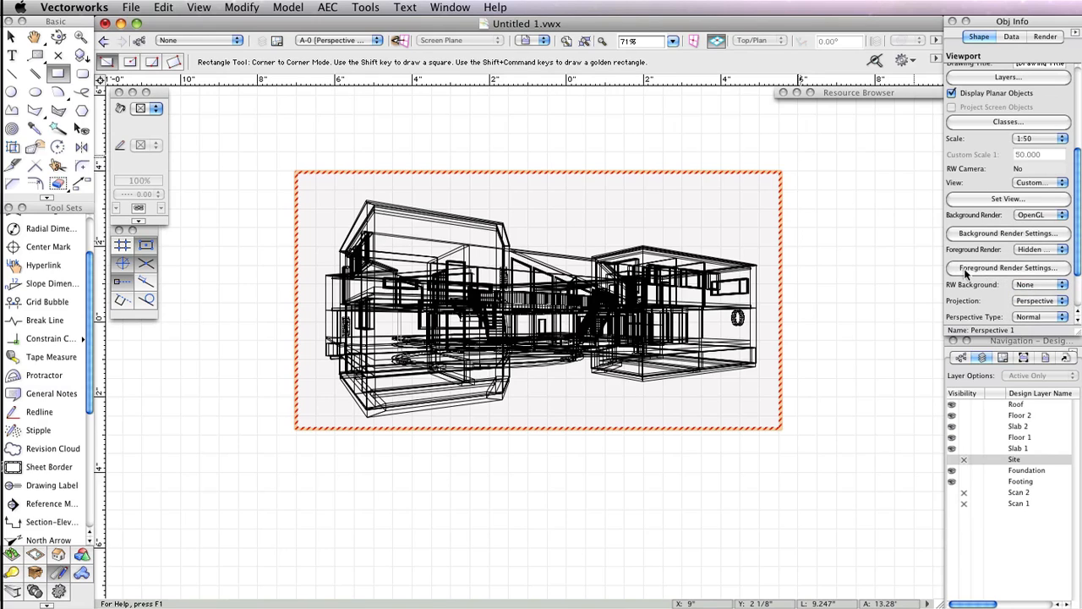
left_click(968, 268)
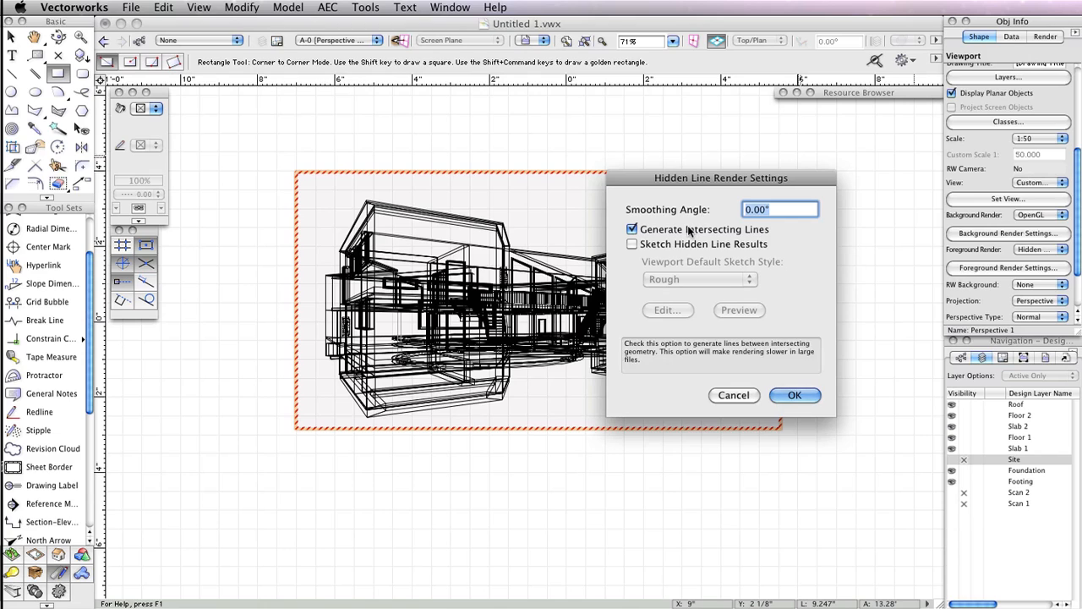
left_click(795, 395)
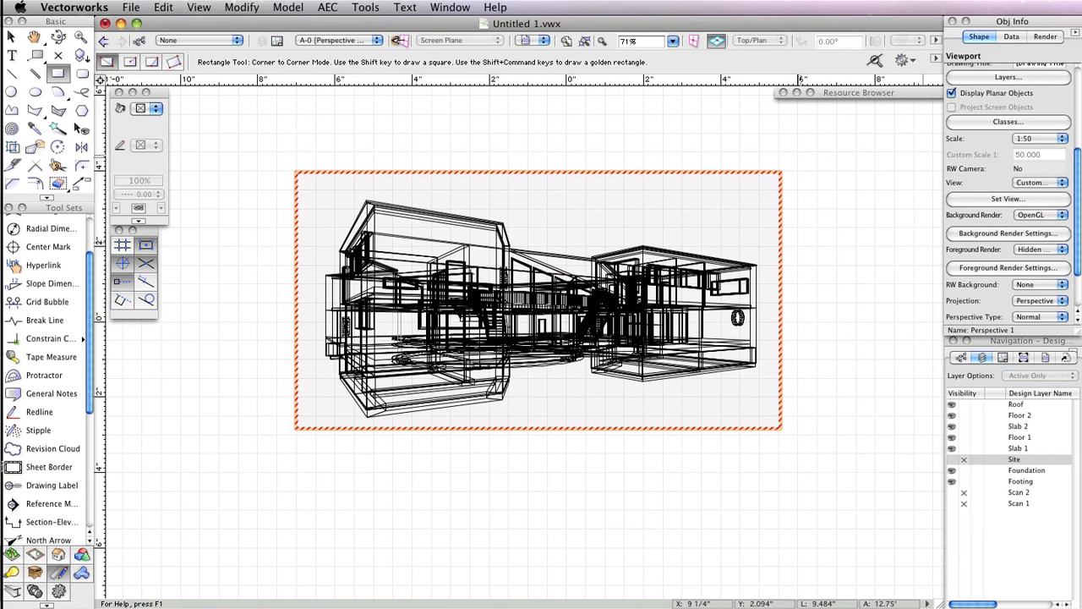
scroll(1000, 201, "up", 5)
left_click(998, 207)
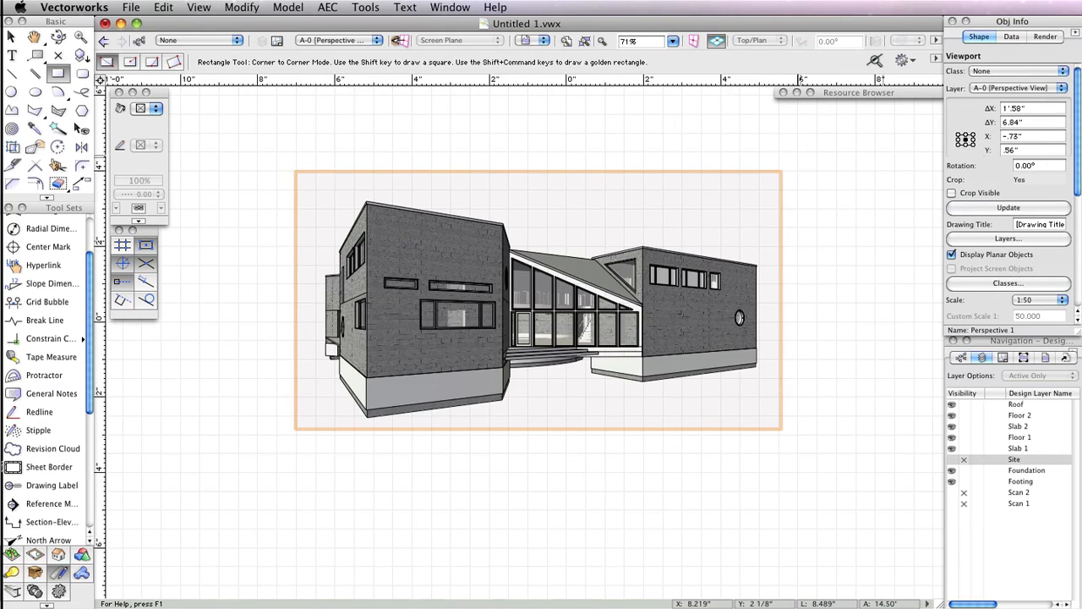
- Set the viewport's background render to Final Quality Renderworks
scroll(980, 280, "down", 8)
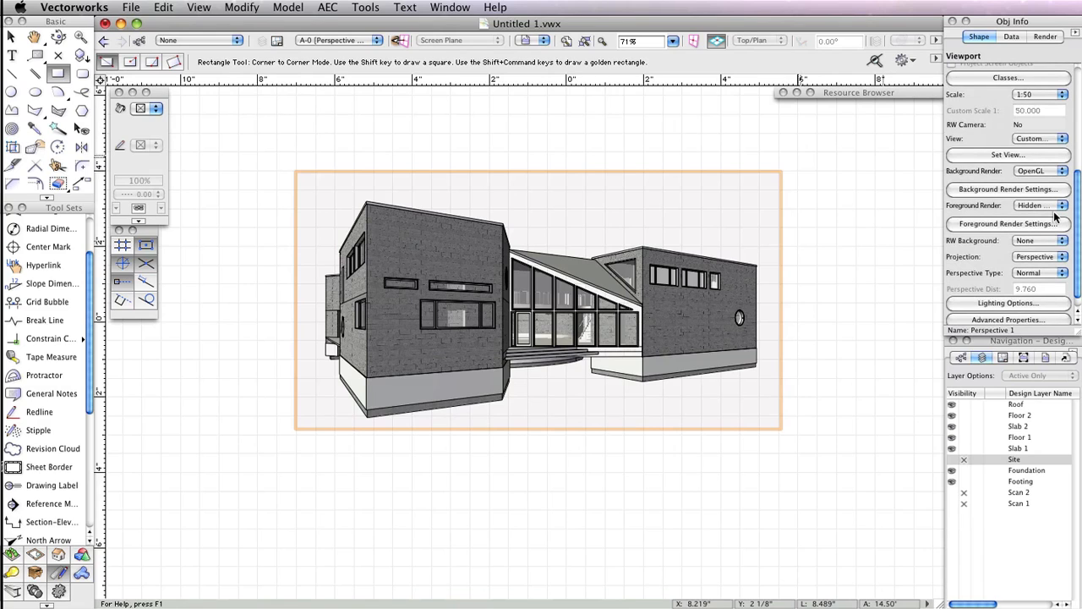
left_click(1040, 171)
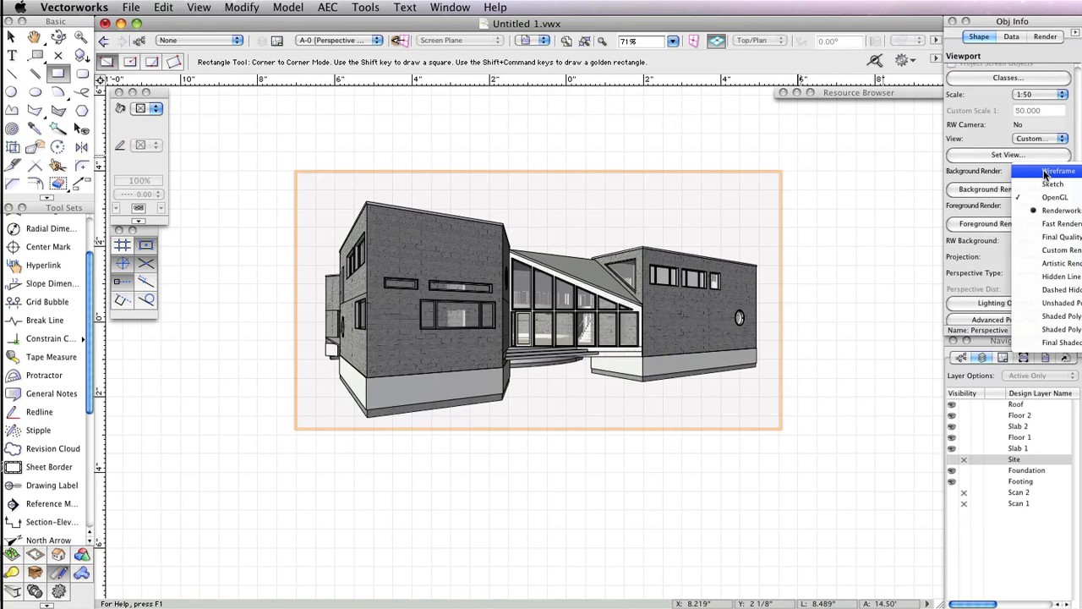
left_click(1057, 237)
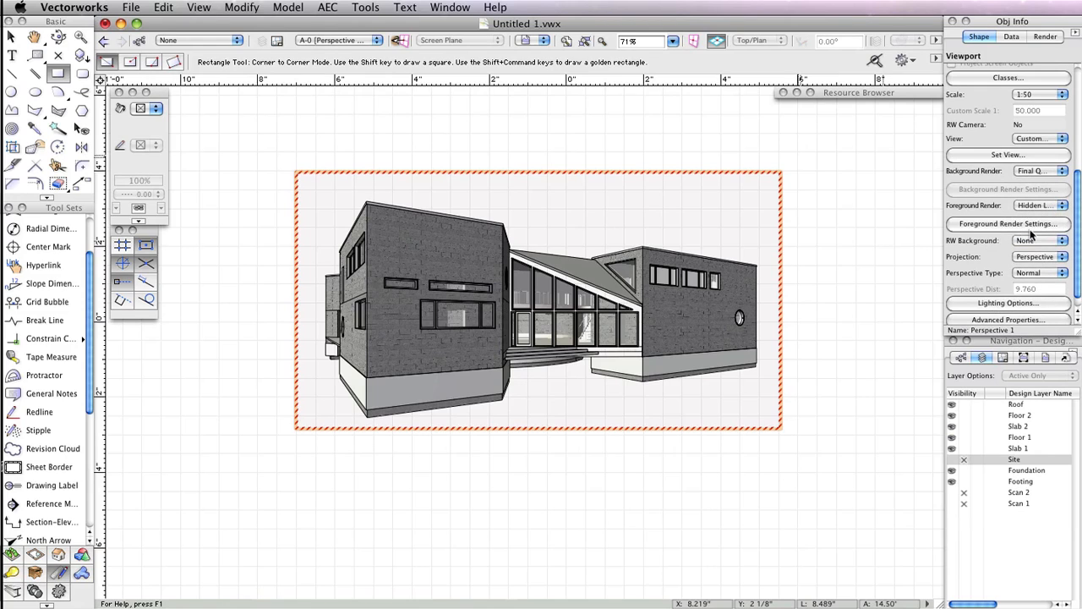
- Set the Renderworks background to HDRI Sky Day Mostly and update the viewport
left_click(1038, 242)
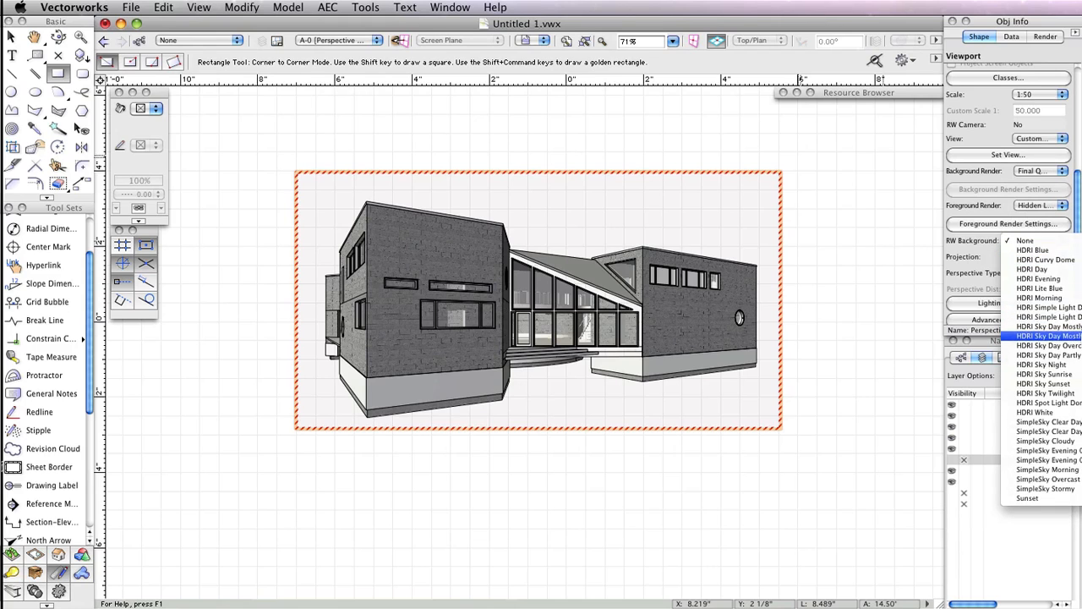
left_click(1020, 334)
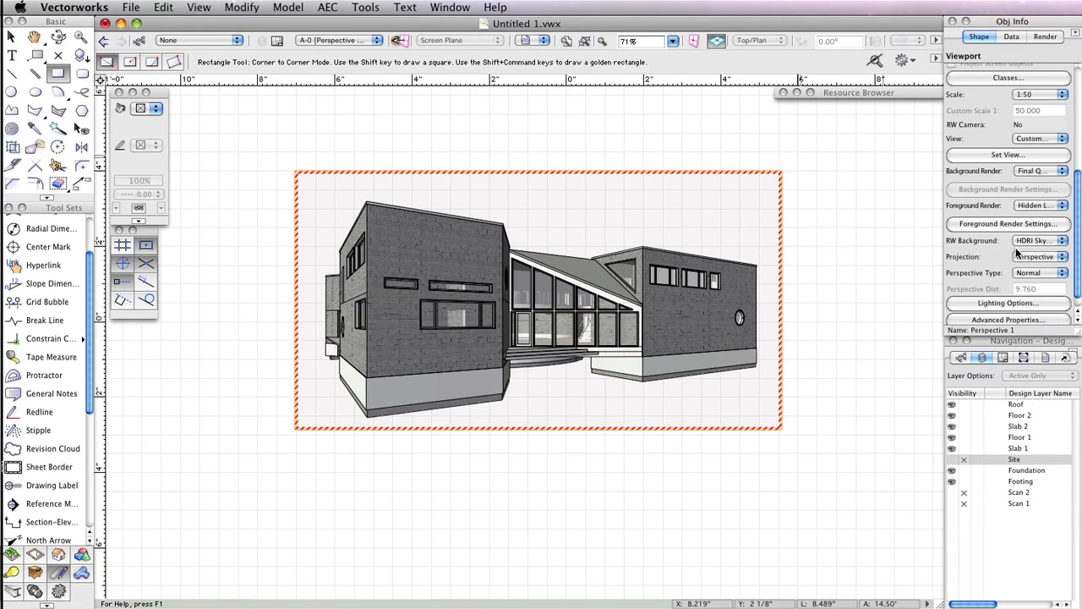
scroll(1015, 247, "up", 5)
left_click(1006, 134)
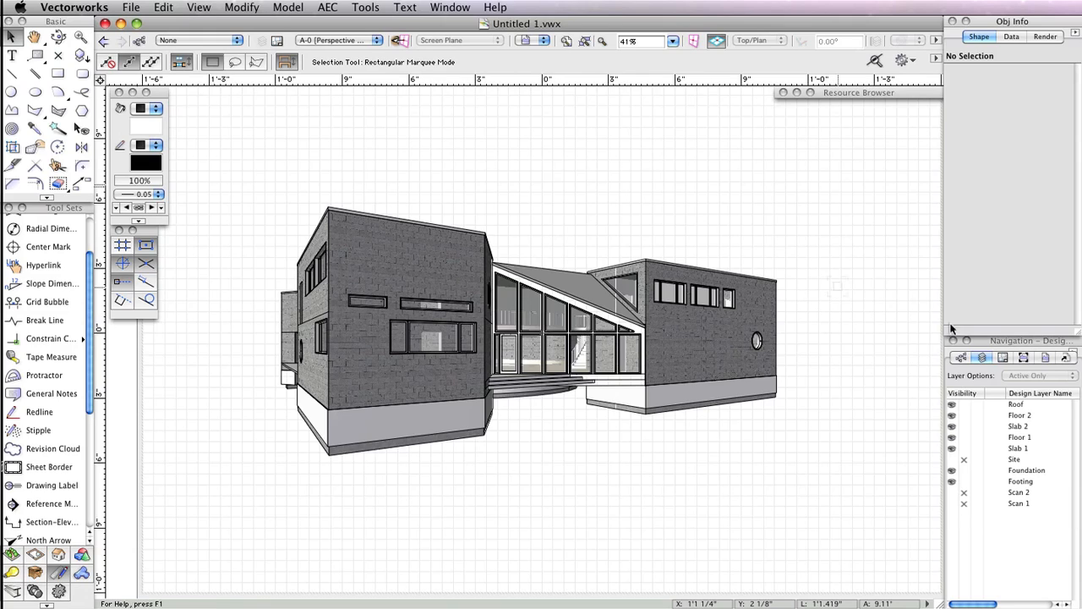
left_click(137, 9)
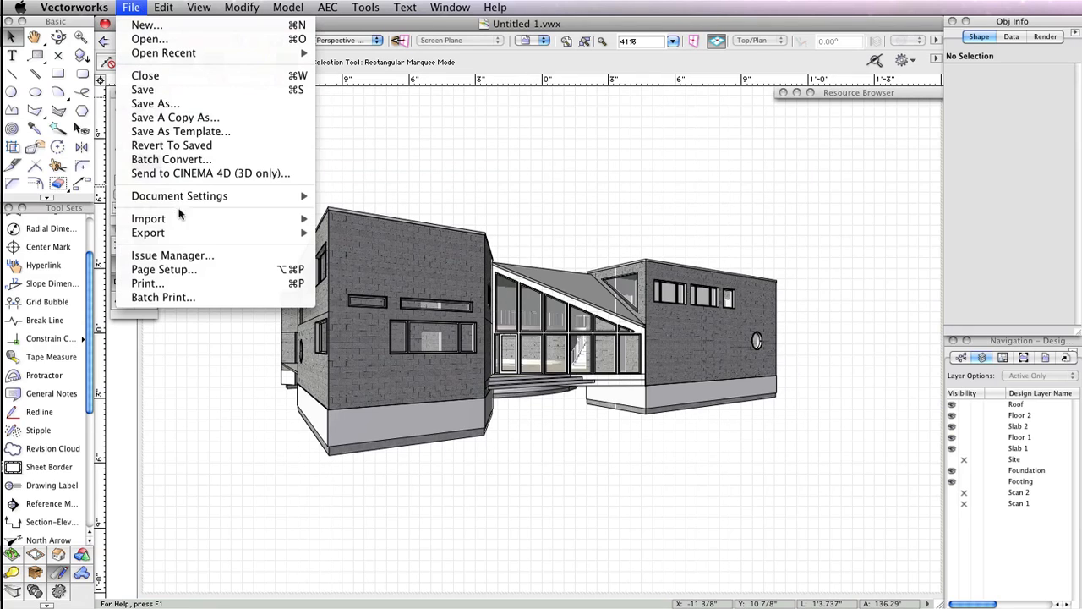
left_click(157, 284)
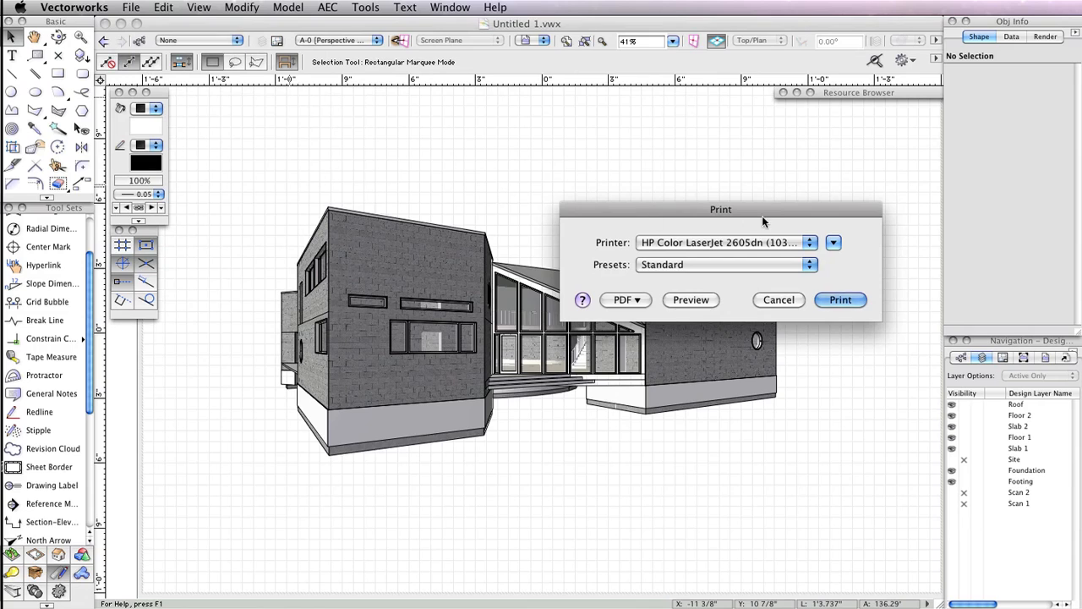
left_click_drag(769, 212, 645, 136)
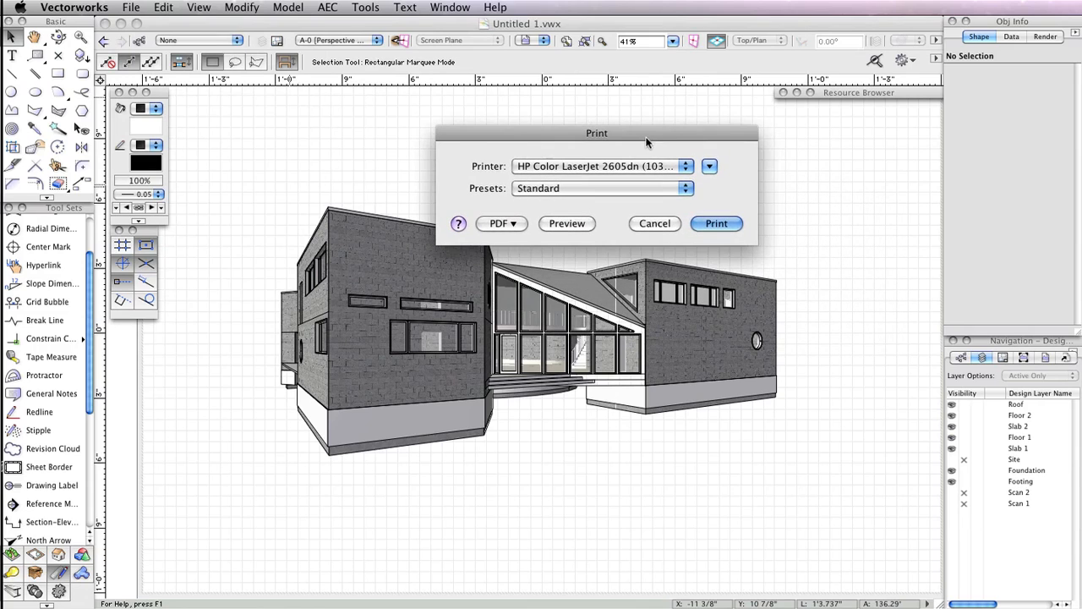
left_click(661, 224)
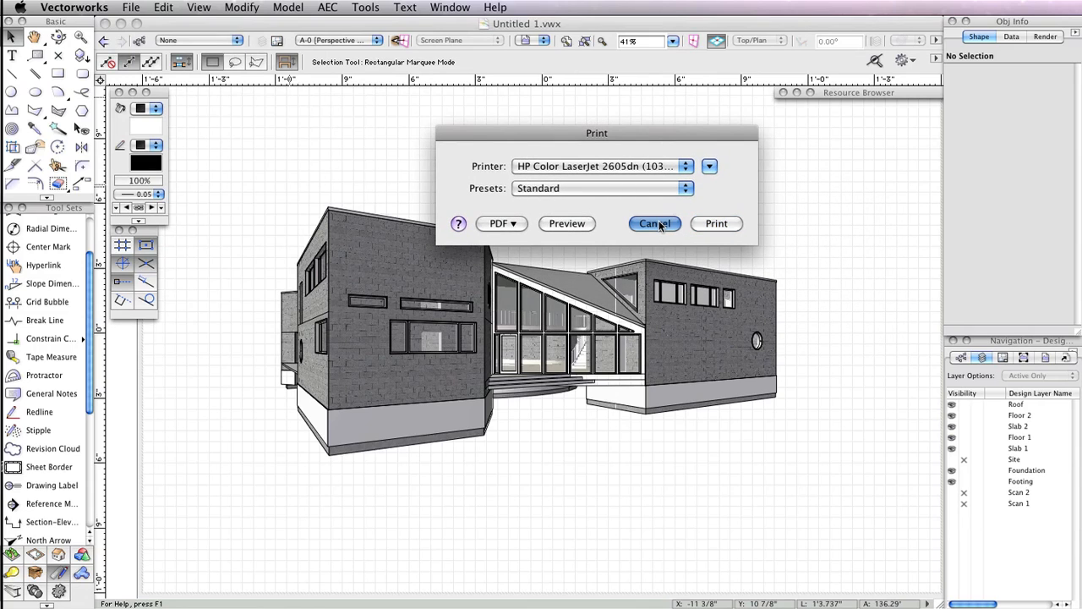
- Prepare a batch PDF export list of sheets A-0, A-2 and A-10, then close the dialog
left_click(135, 6)
mouse_move(201, 222)
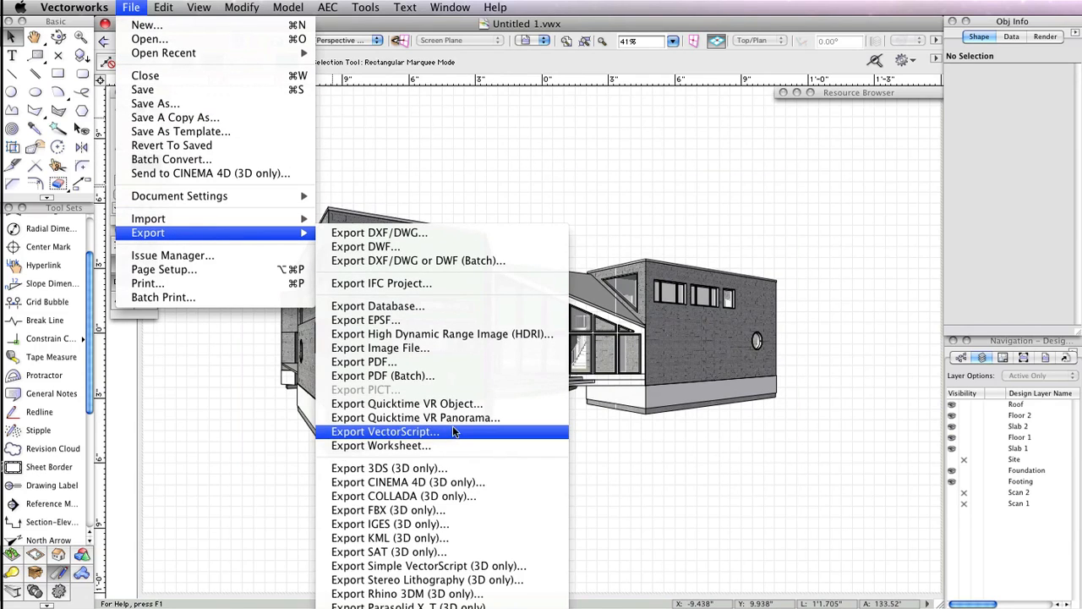
left_click(449, 376)
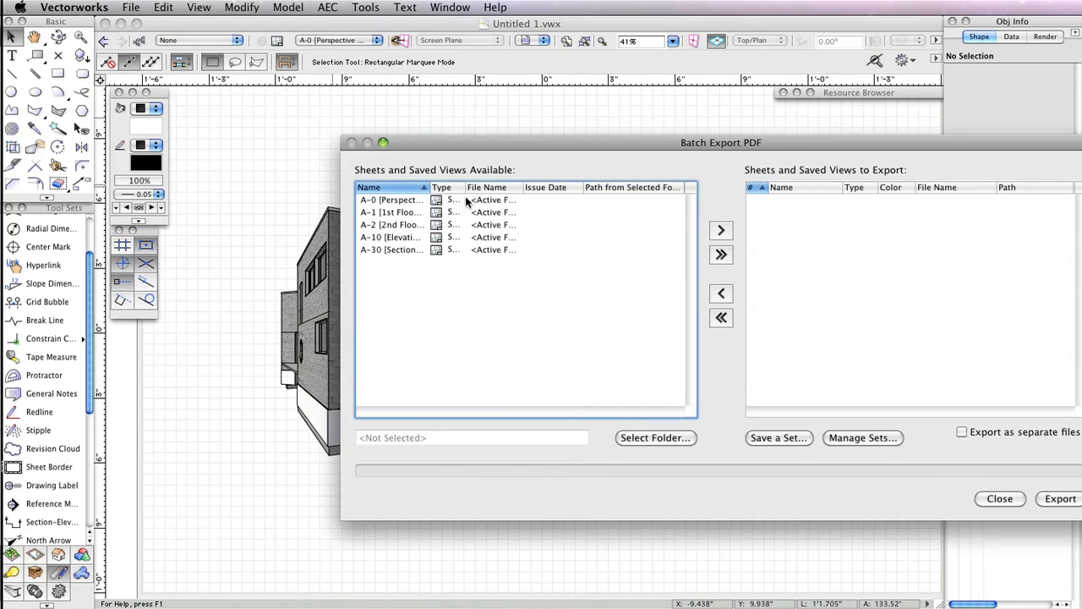
left_click(721, 254)
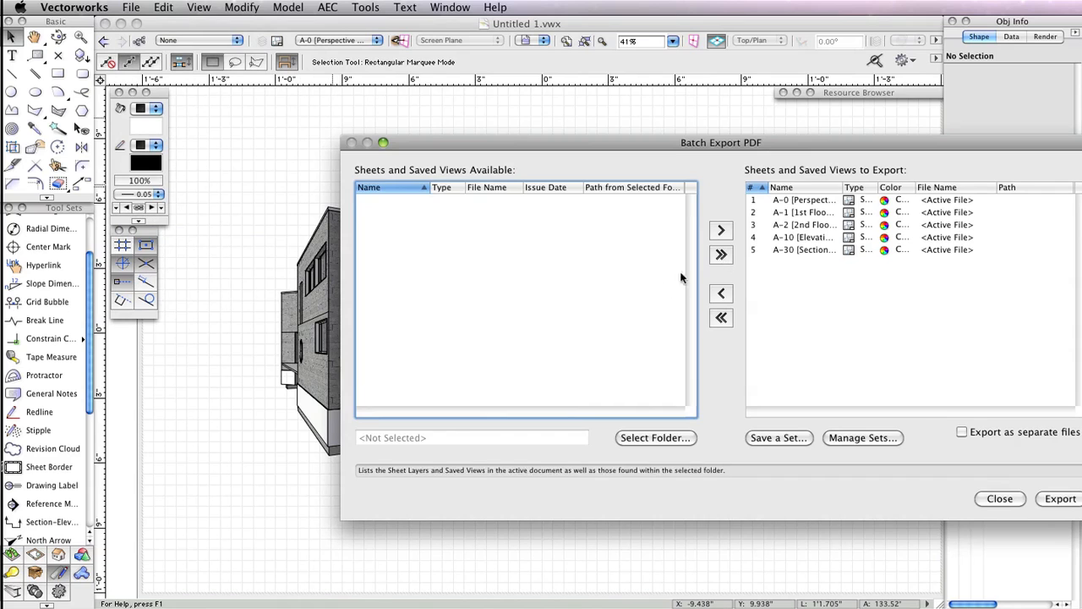
left_click(721, 292)
left_click(815, 237)
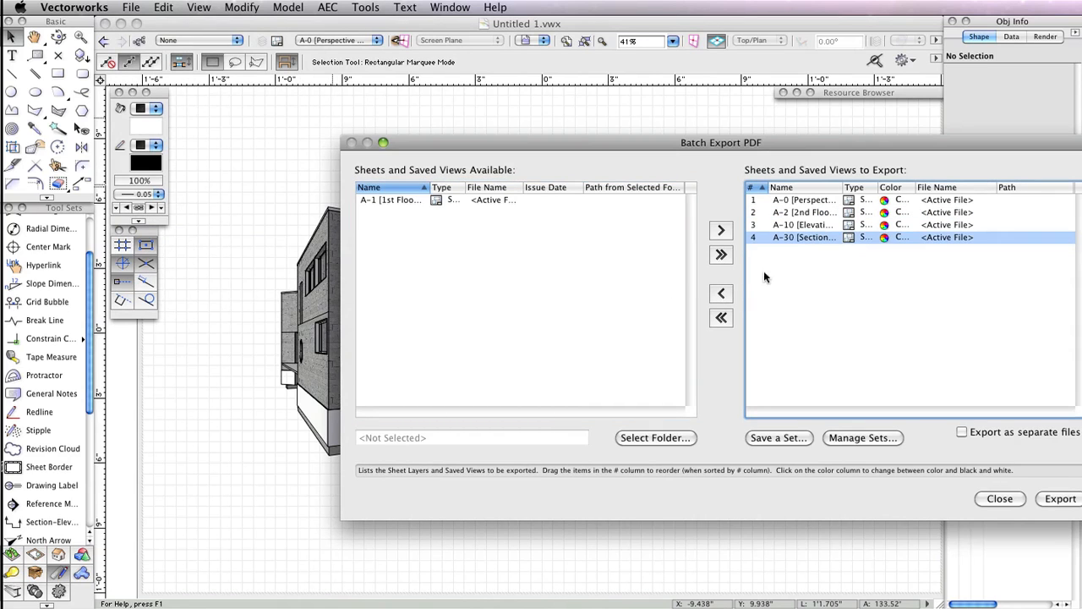
left_click(722, 293)
left_click_drag(837, 145, 662, 117)
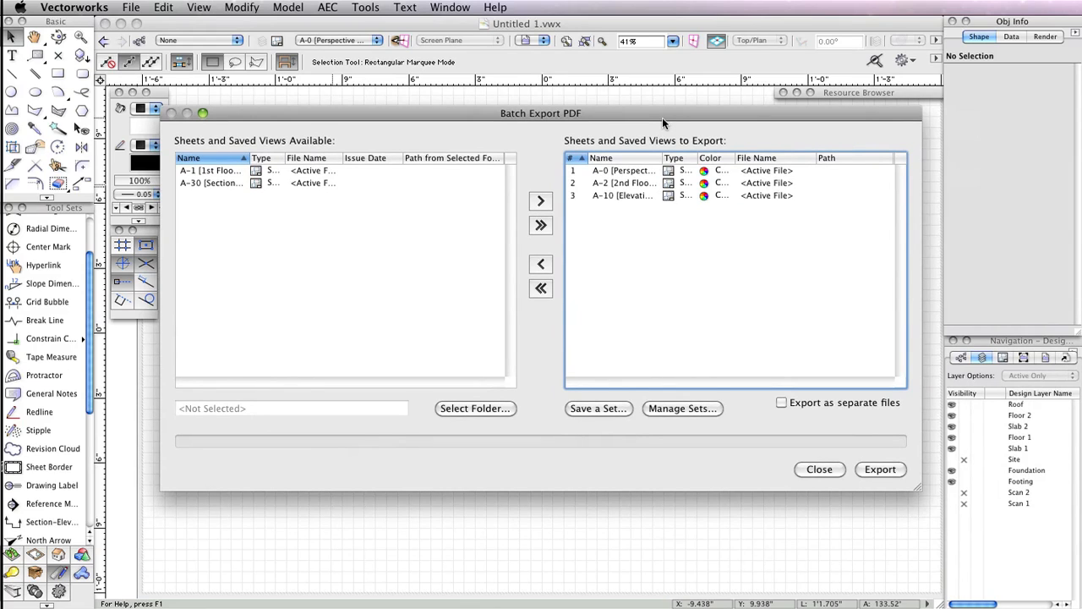
left_click(816, 469)
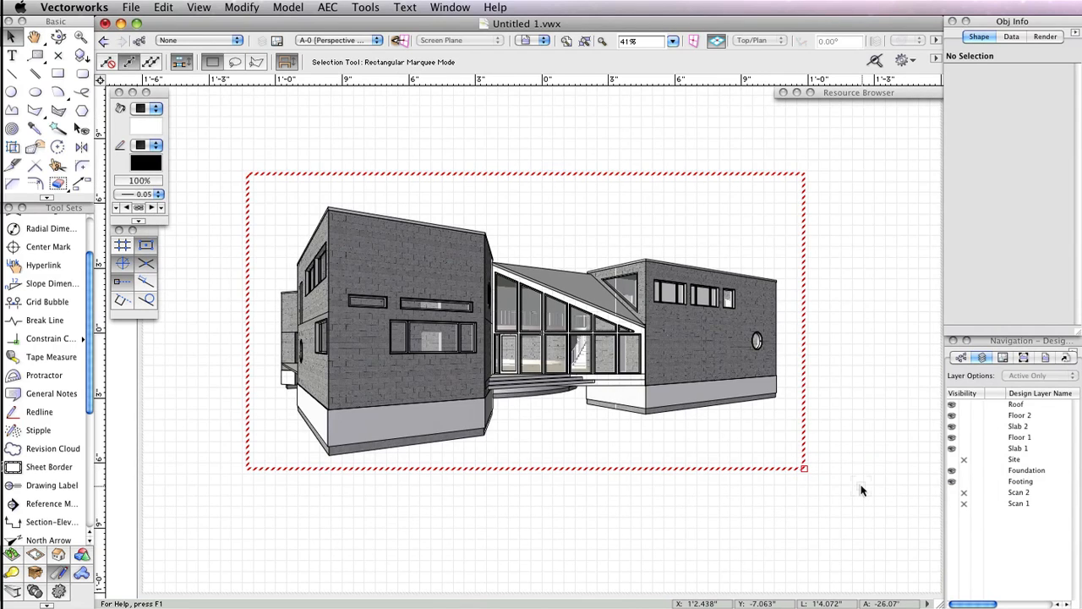
- Select the perspective viewport, update it, and deselect it
left_click(804, 436)
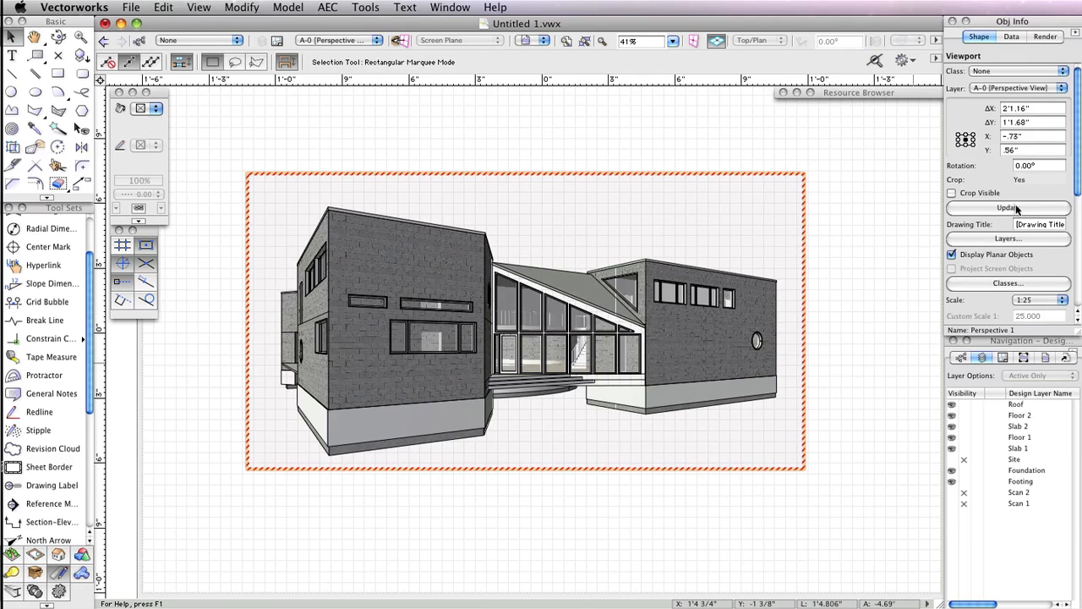
left_click(1019, 207)
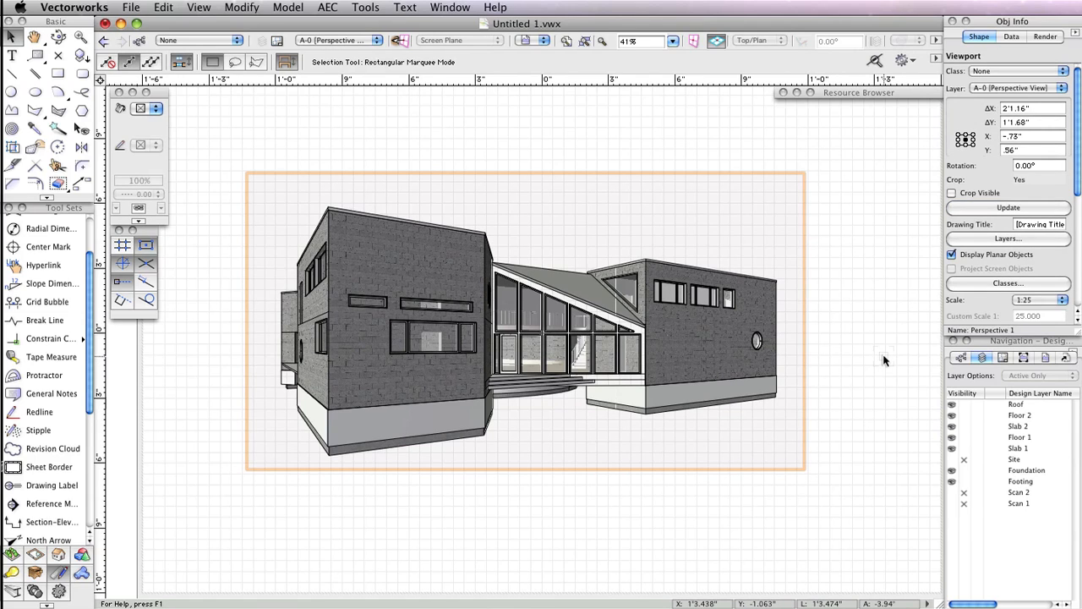
left_click(884, 360)
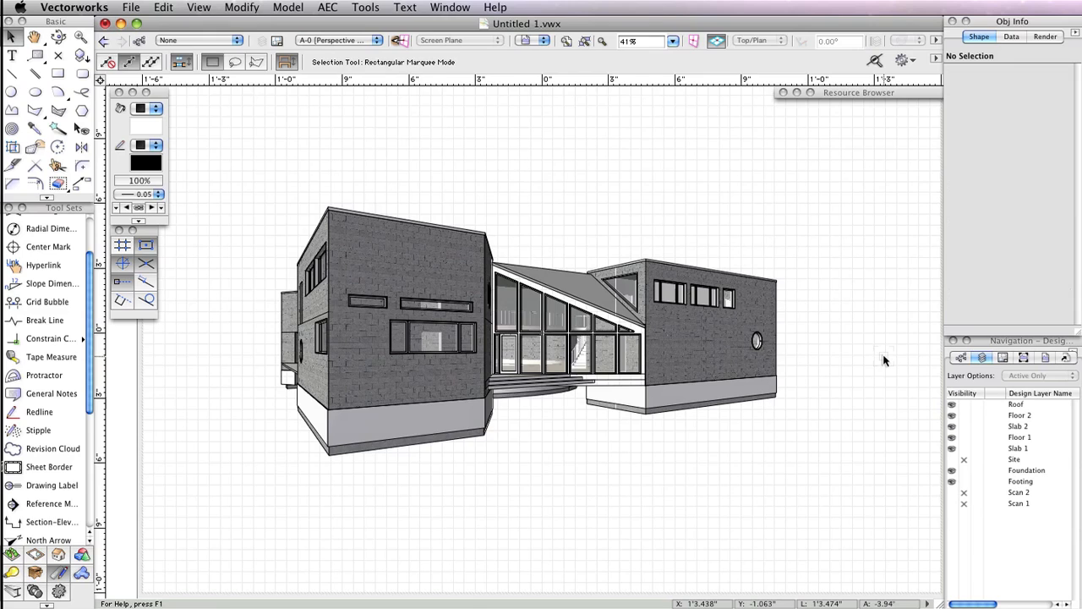